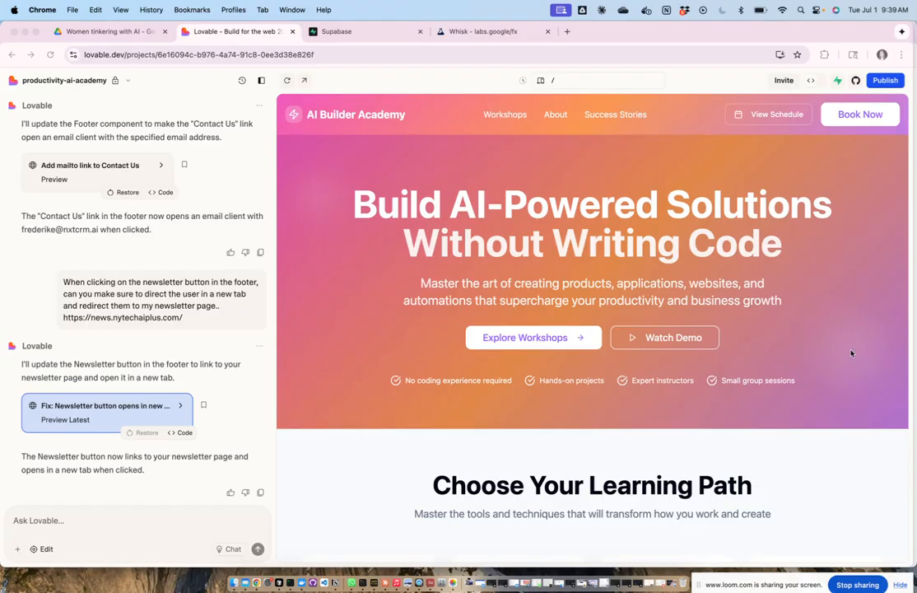
# Step: Scroll through the site preview, then open it in its own browser tab
pyautogui.scroll(-2, 852, 330)
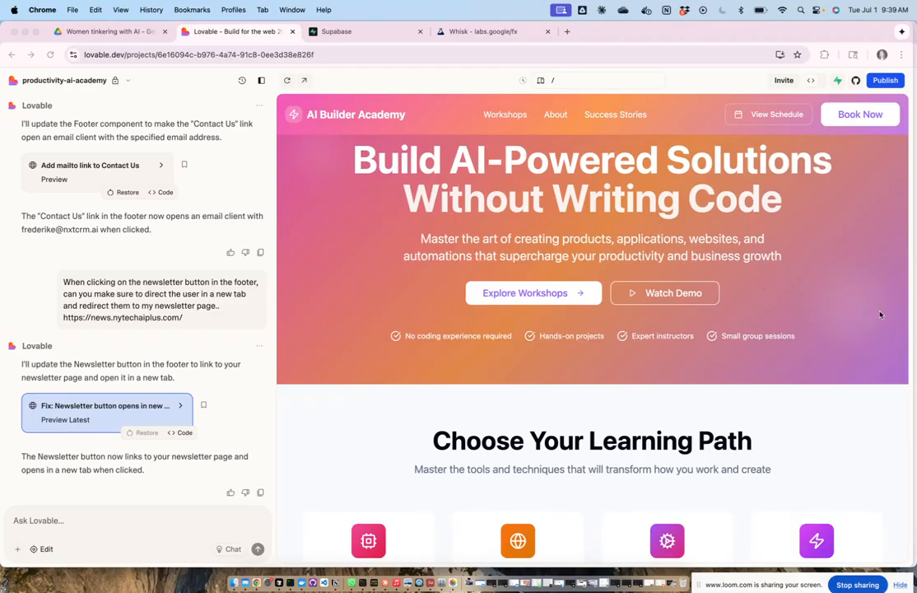
pyautogui.scroll(-6, 879, 314)
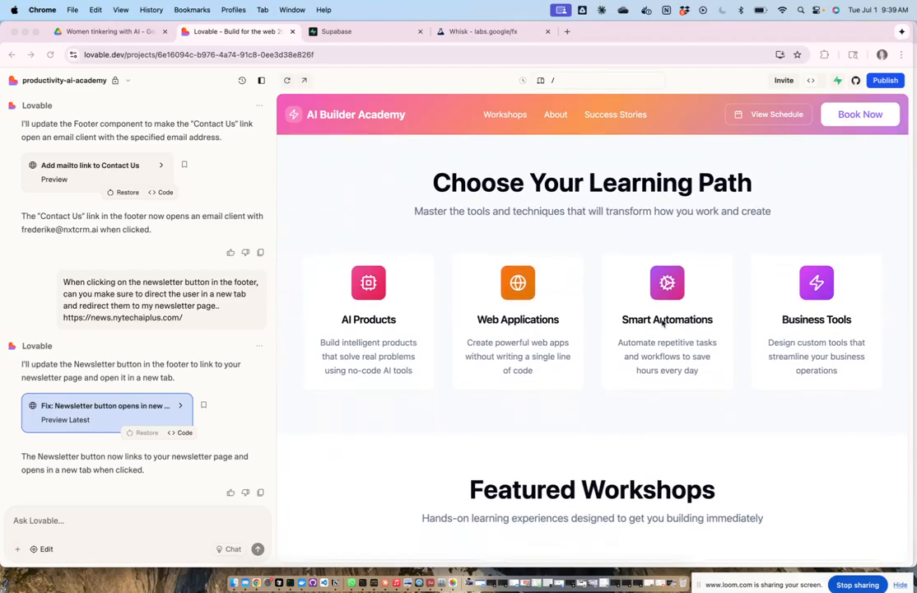
pyautogui.scroll(-7, 625, 373)
pyautogui.scroll(-2, 613, 379)
pyautogui.scroll(-2, 748, 403)
pyautogui.scroll(-10, 765, 401)
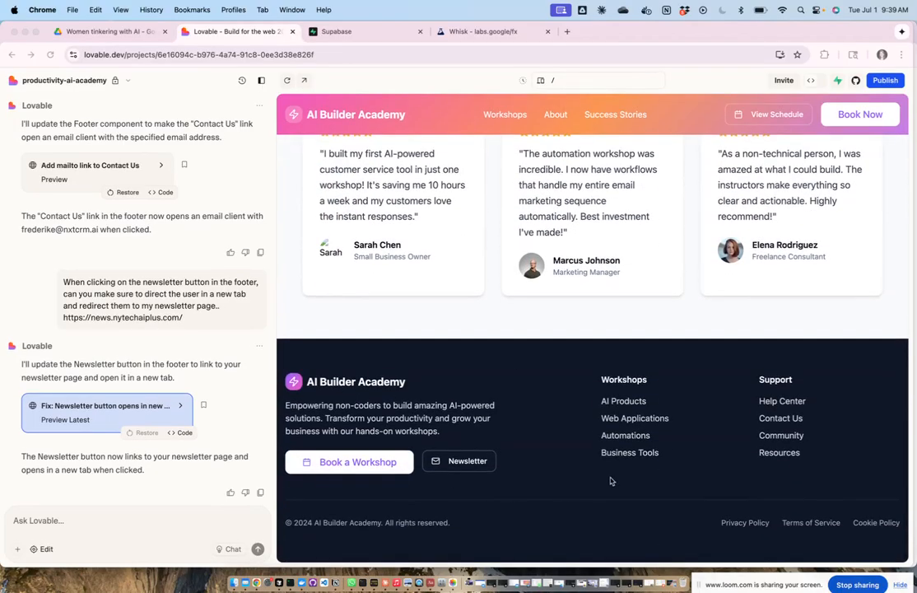
pyautogui.scroll(6, 711, 408)
pyautogui.scroll(4, 711, 408)
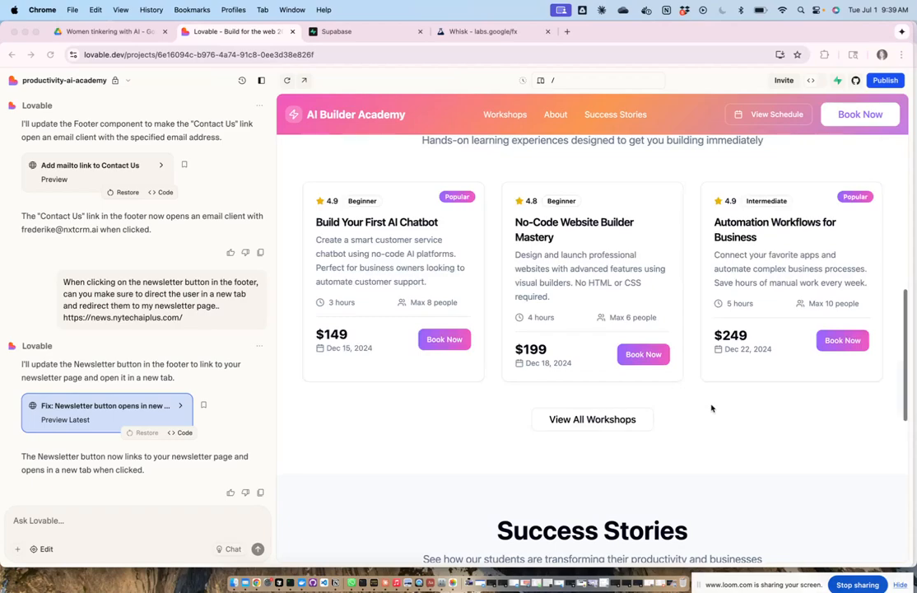
pyautogui.scroll(4, 711, 408)
pyautogui.scroll(3, 711, 408)
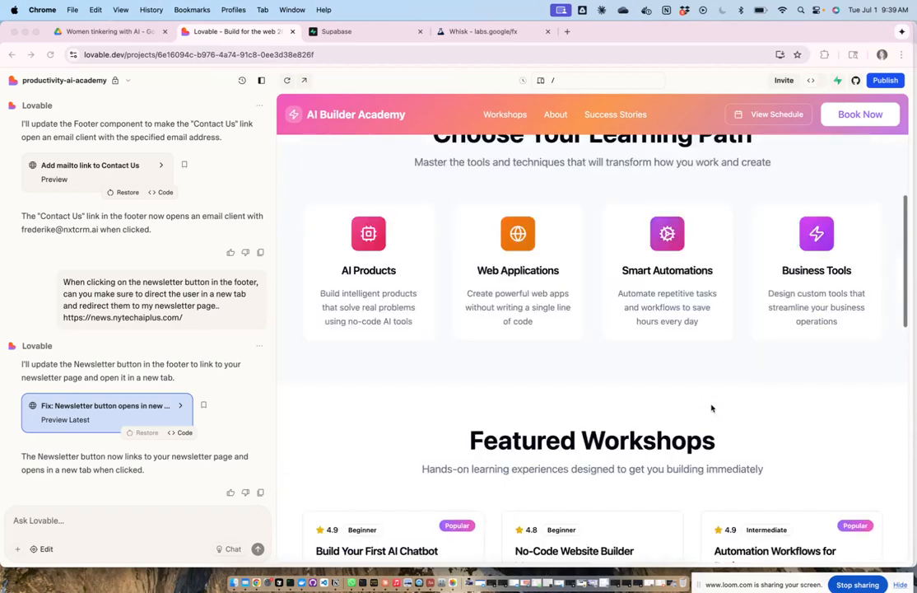
pyautogui.scroll(3, 711, 408)
pyautogui.scroll(3, 711, 408)
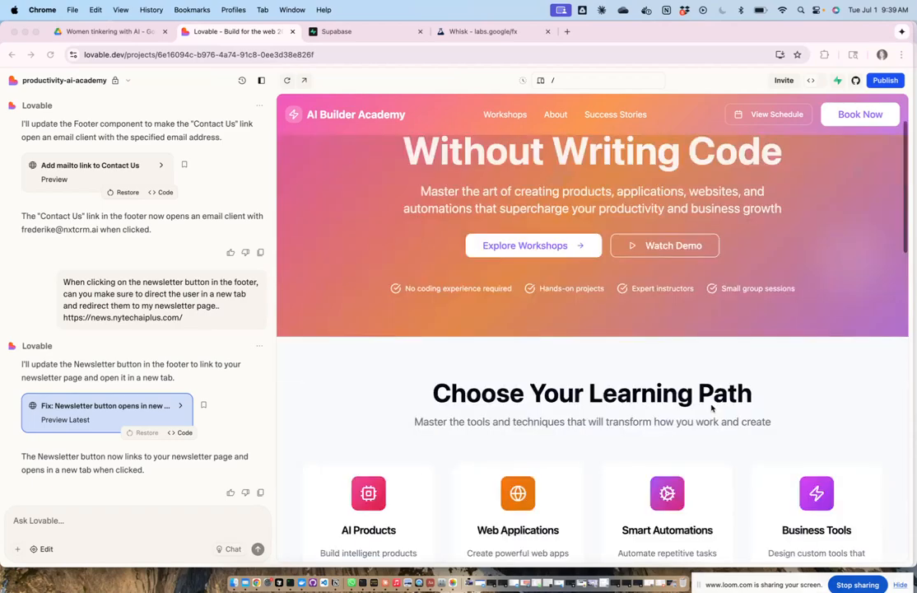
pyautogui.scroll(2, 711, 406)
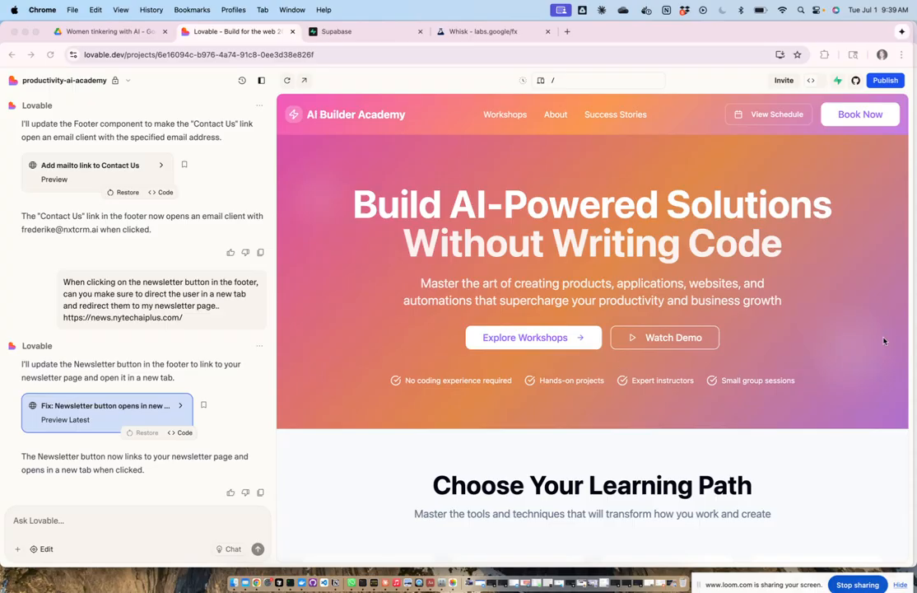
pyautogui.click(303, 83)
pyautogui.click(302, 83)
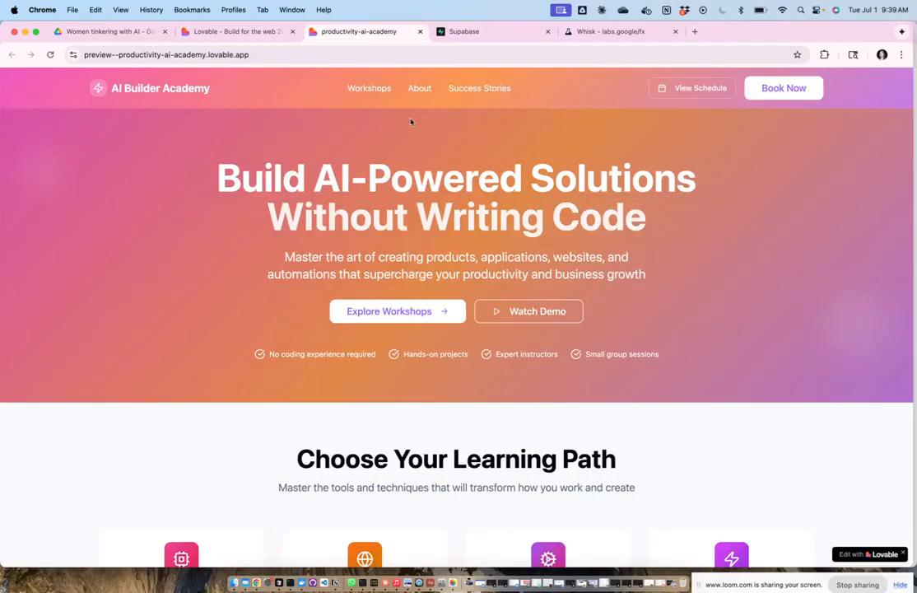
# Step: On the Workshops page, compare the By Date, By Location and By Workshop views, then try the footer's AI Products link
pyautogui.click(370, 89)
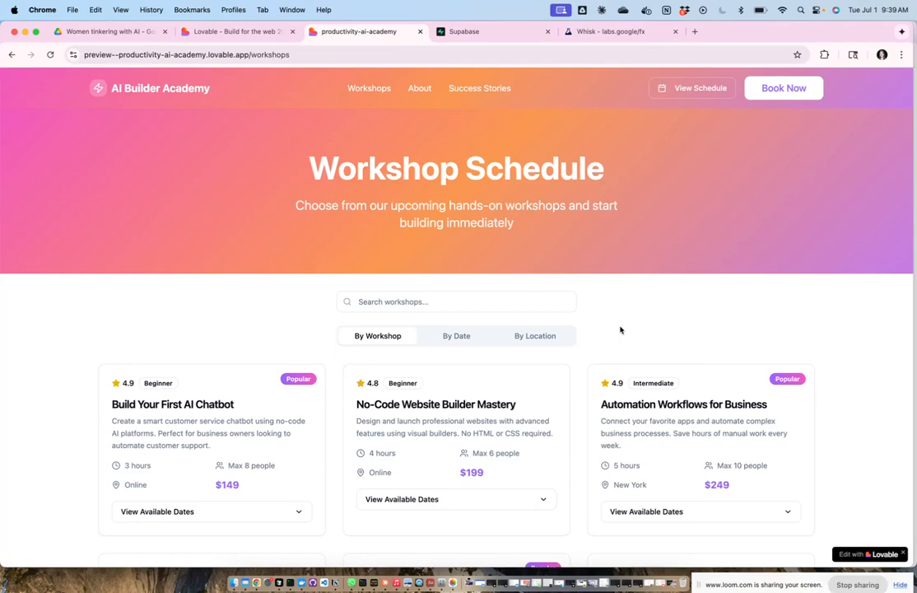
pyautogui.scroll(-2, 621, 329)
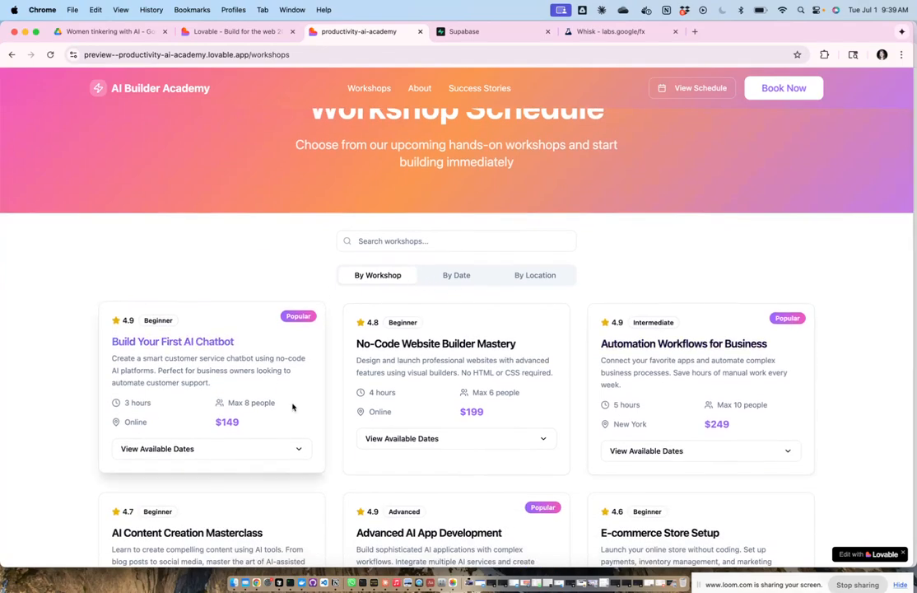
pyautogui.click(454, 276)
pyautogui.click(536, 276)
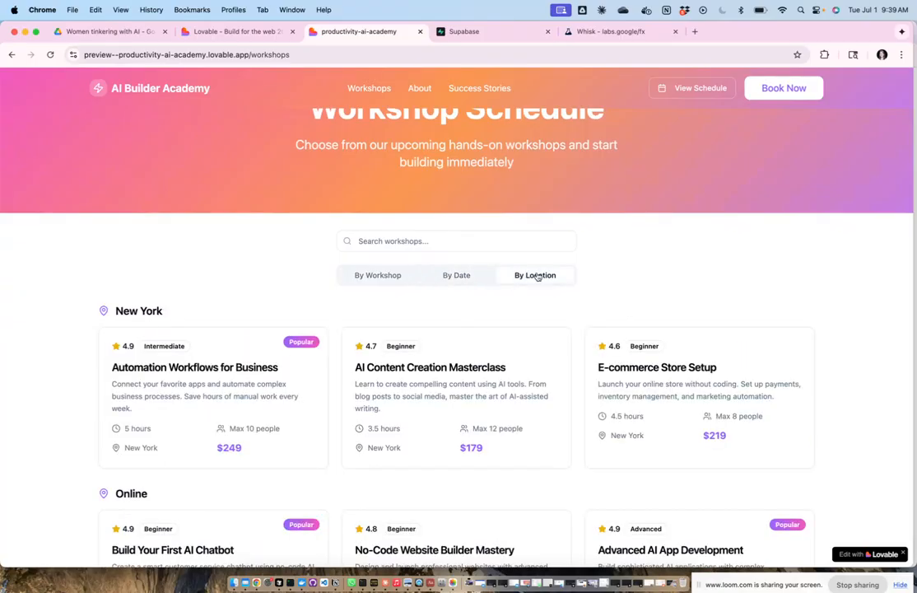
pyautogui.scroll(-3, 536, 276)
pyautogui.scroll(3, 535, 275)
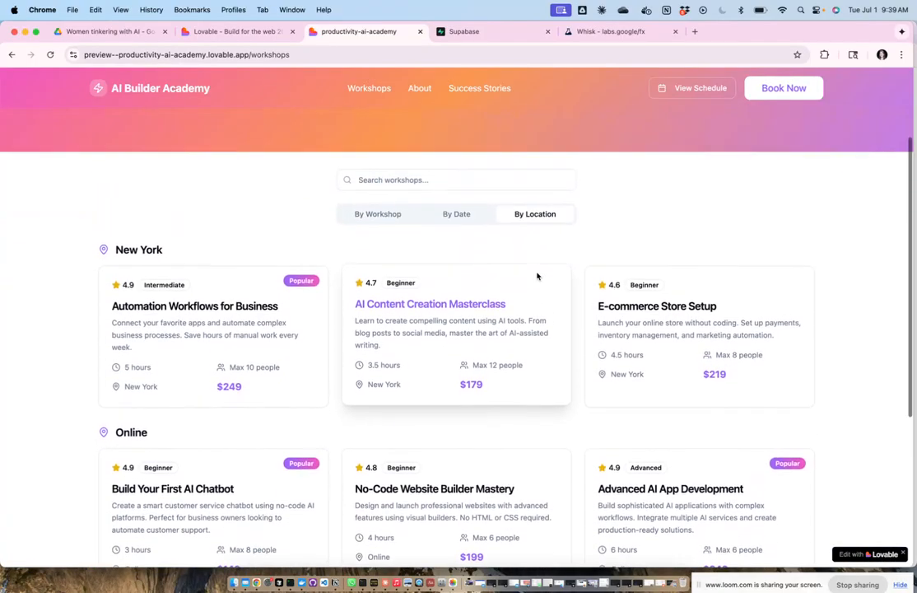
pyautogui.click(373, 267)
pyautogui.scroll(-5, 706, 270)
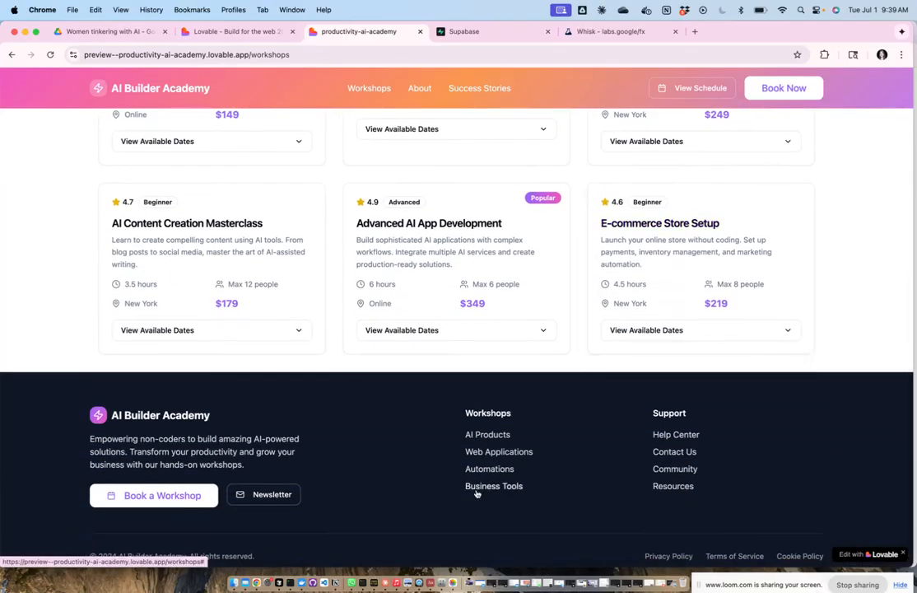
pyautogui.scroll(2, 476, 494)
pyautogui.click(476, 496)
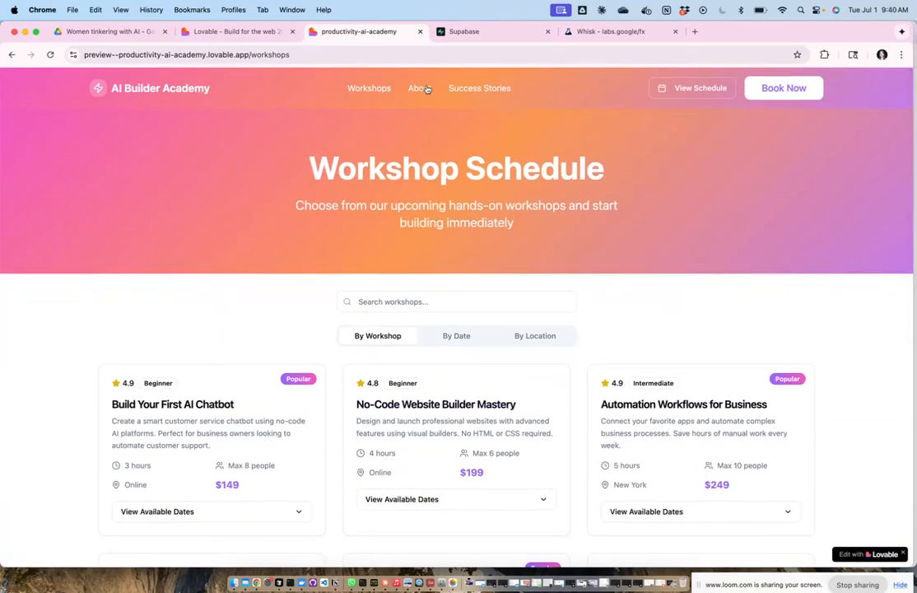
# Step: Open the site's About page and scroll through it
pyautogui.click(421, 90)
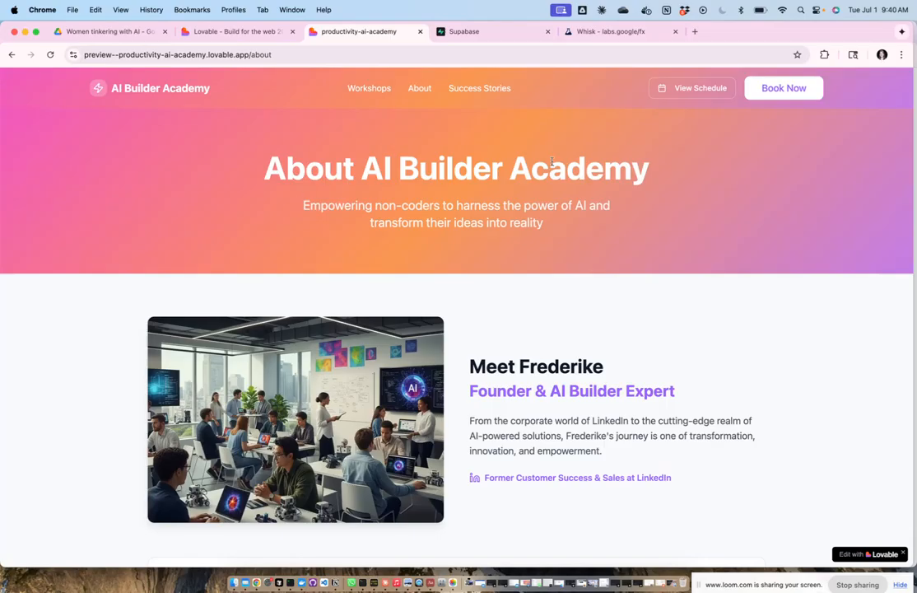
pyautogui.scroll(-1, 726, 324)
pyautogui.scroll(-3, 726, 324)
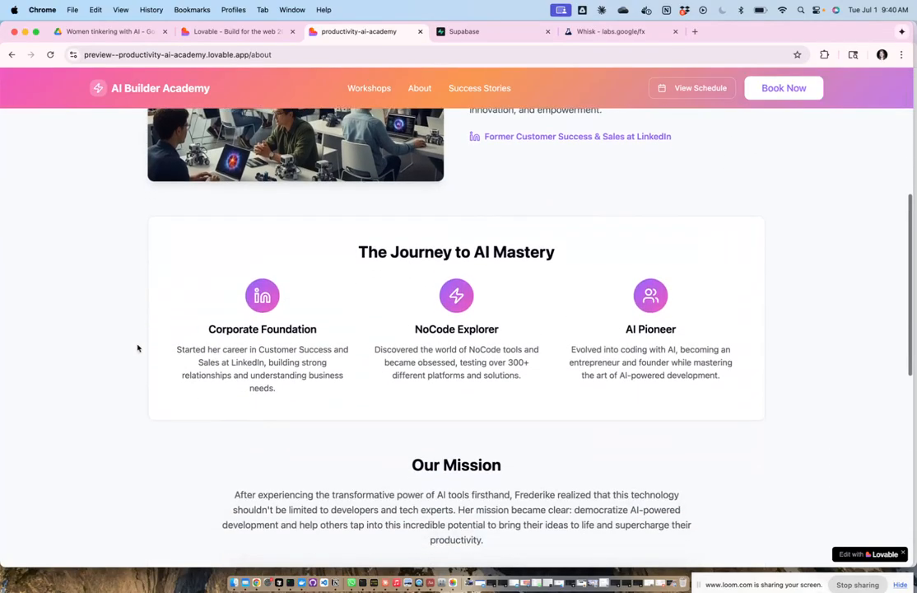
pyautogui.scroll(-2, 572, 337)
pyautogui.scroll(-5, 572, 338)
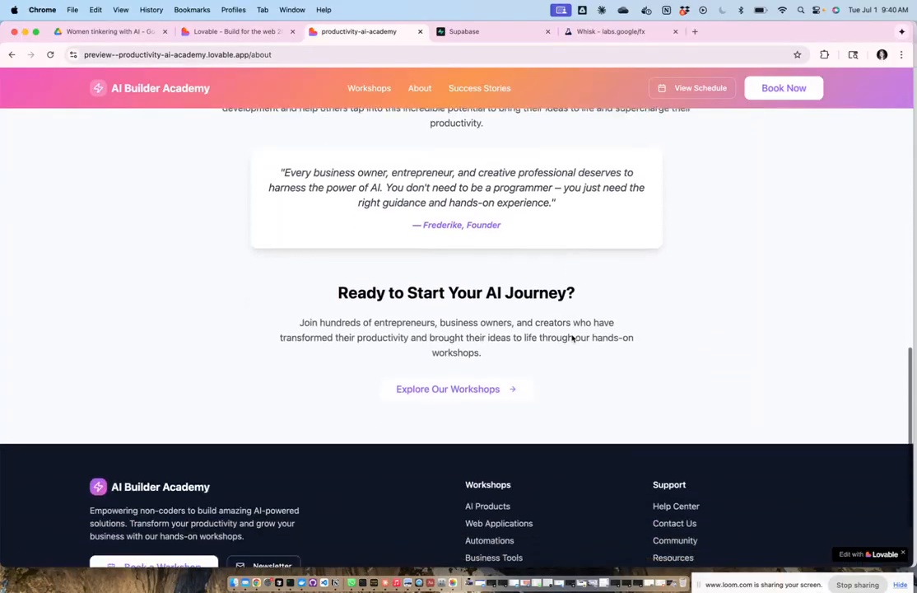
pyautogui.scroll(15, 571, 340)
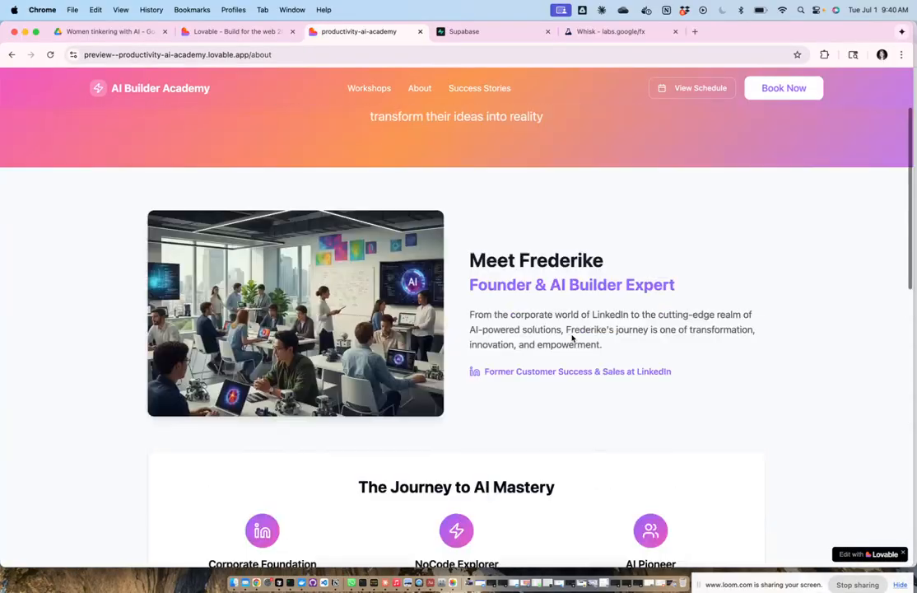
# Step: View the workshop schedule from About, then return home via the AI Builder Academy logo
pyautogui.click(694, 92)
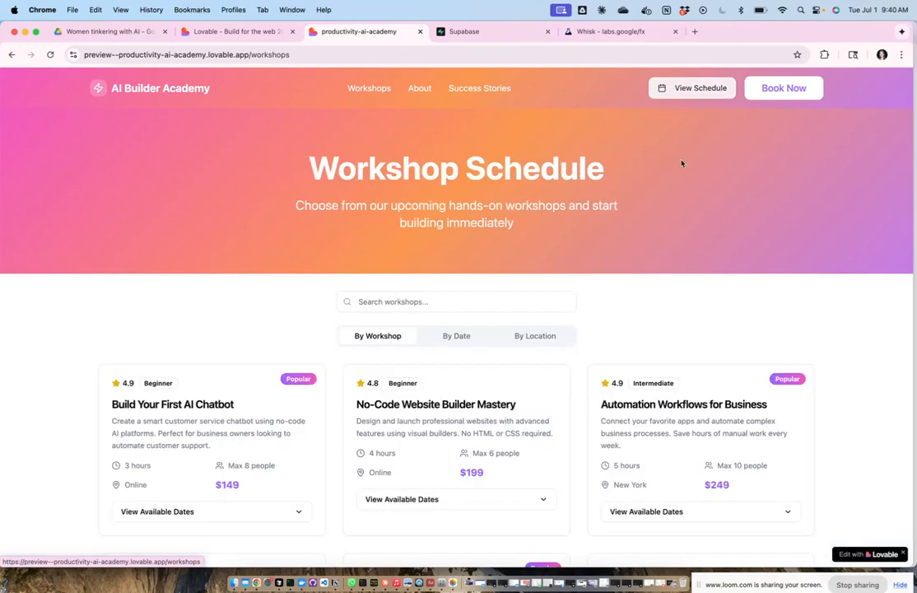
pyautogui.scroll(-8, 690, 293)
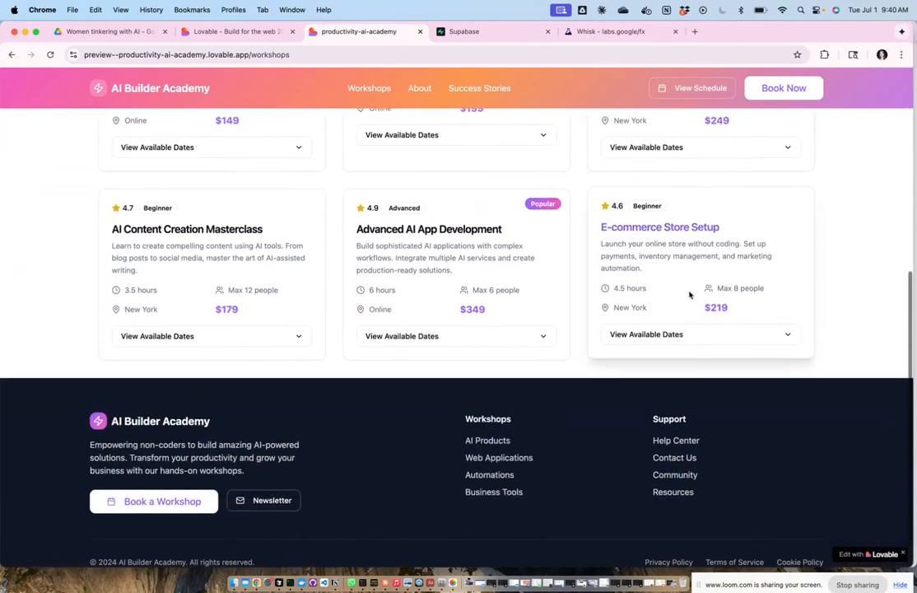
pyautogui.scroll(10, 690, 294)
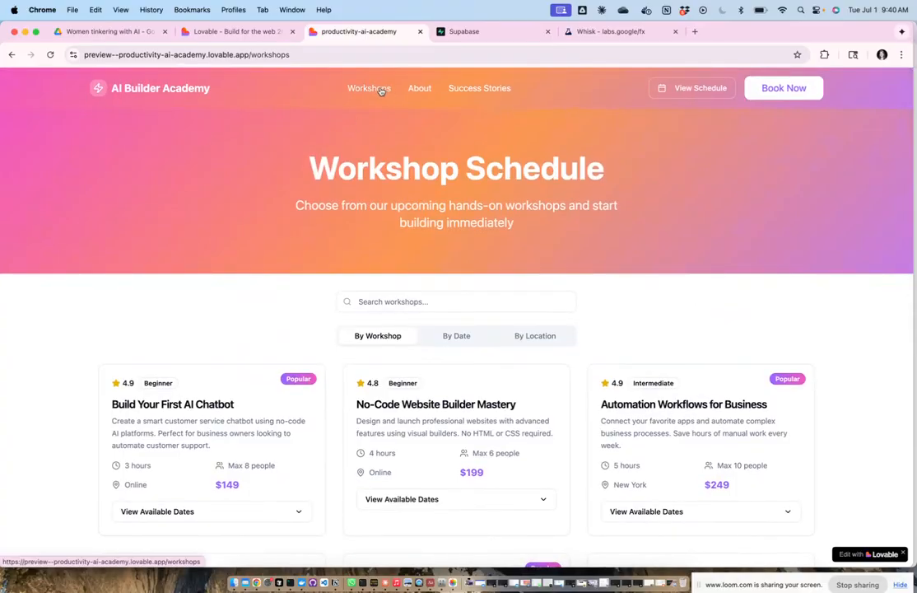
pyautogui.click(131, 87)
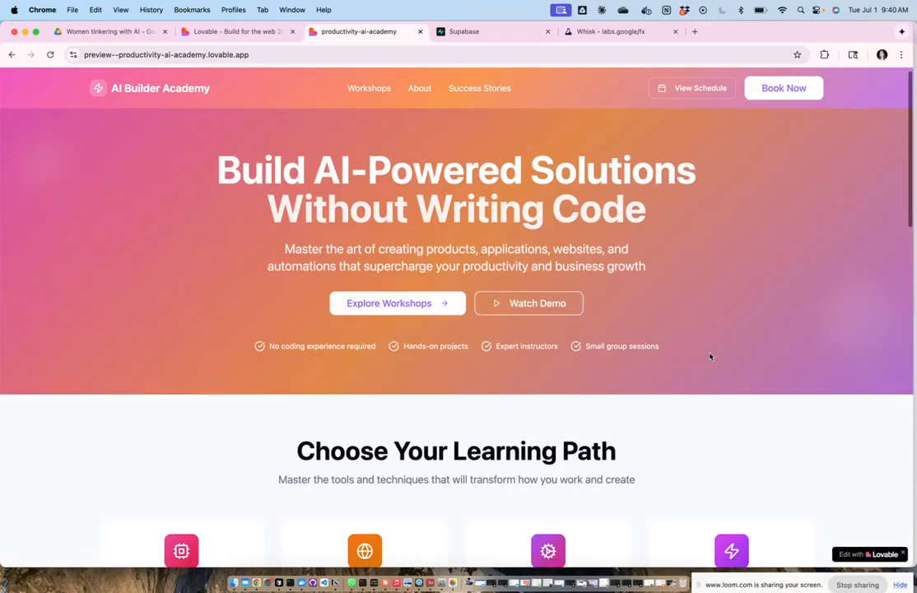
pyautogui.scroll(-10, 709, 356)
pyautogui.scroll(-1, 710, 356)
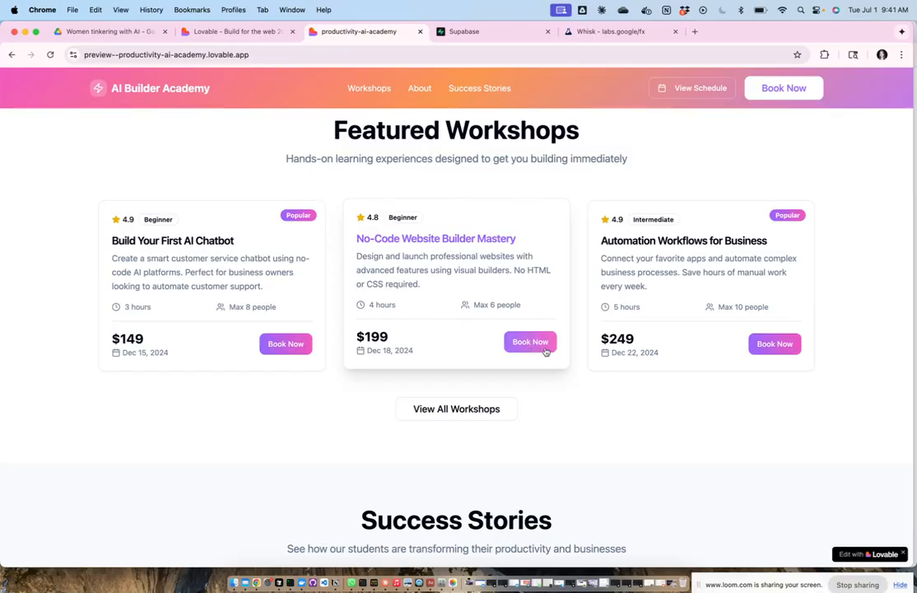
pyautogui.scroll(-5, 685, 434)
pyautogui.scroll(-3, 684, 434)
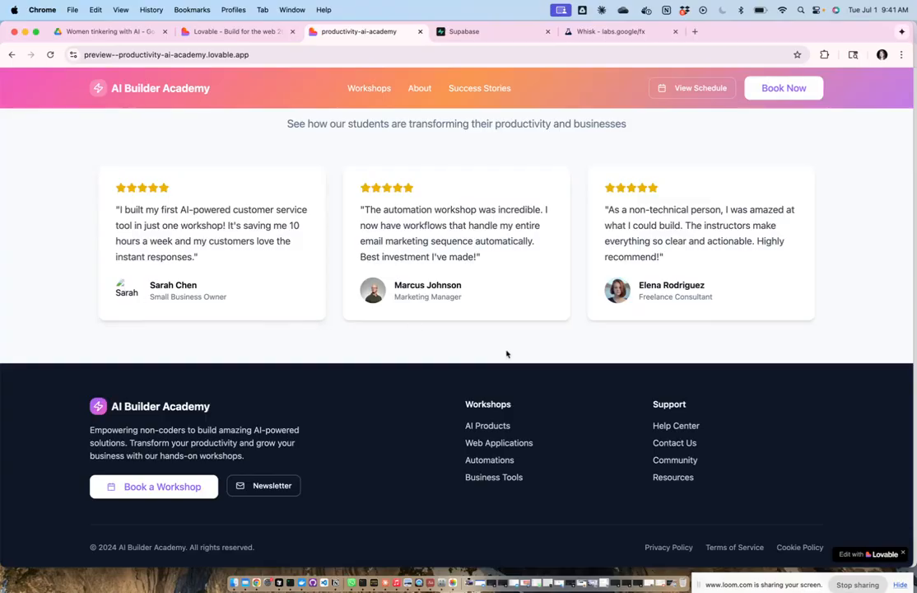
pyautogui.scroll(-1, 568, 382)
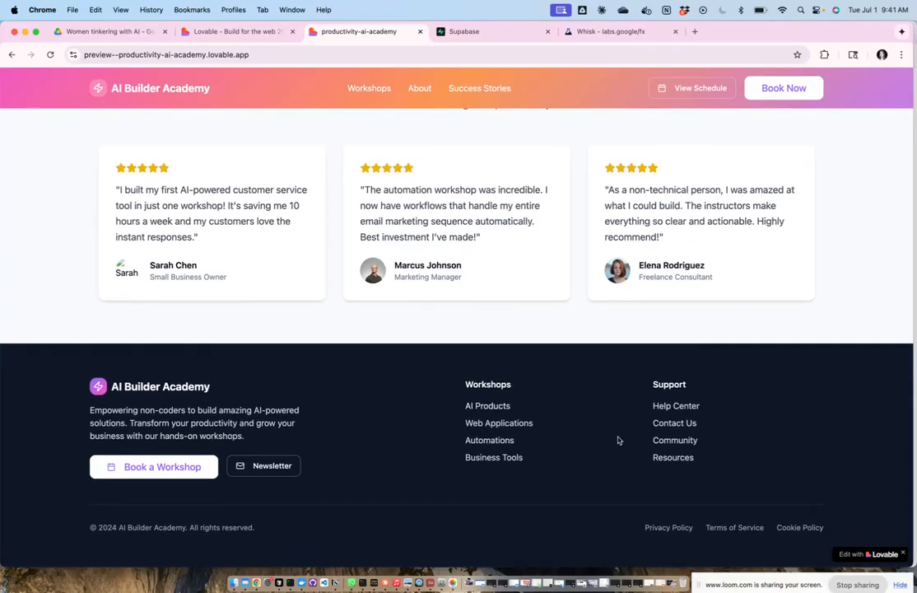
pyautogui.click(671, 424)
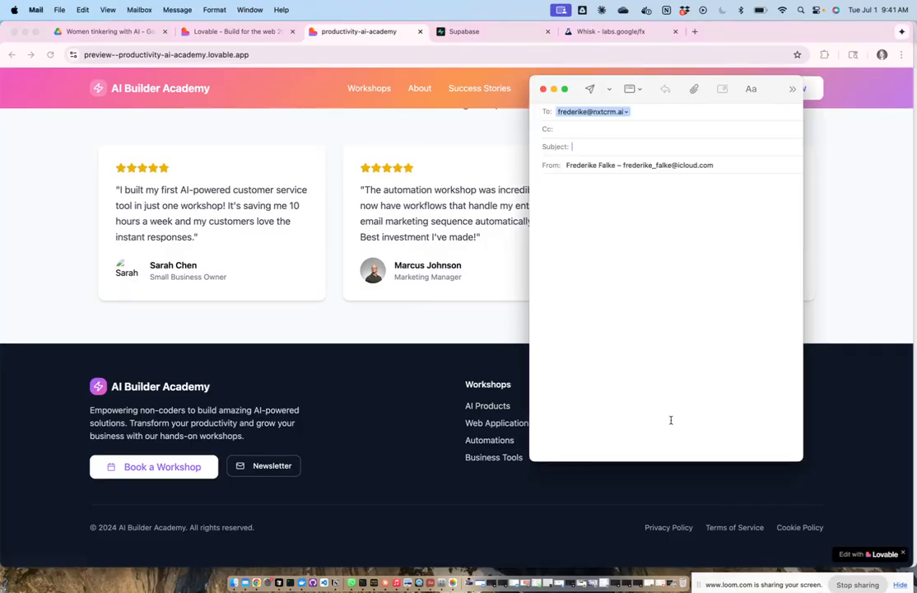
pyautogui.click(594, 114)
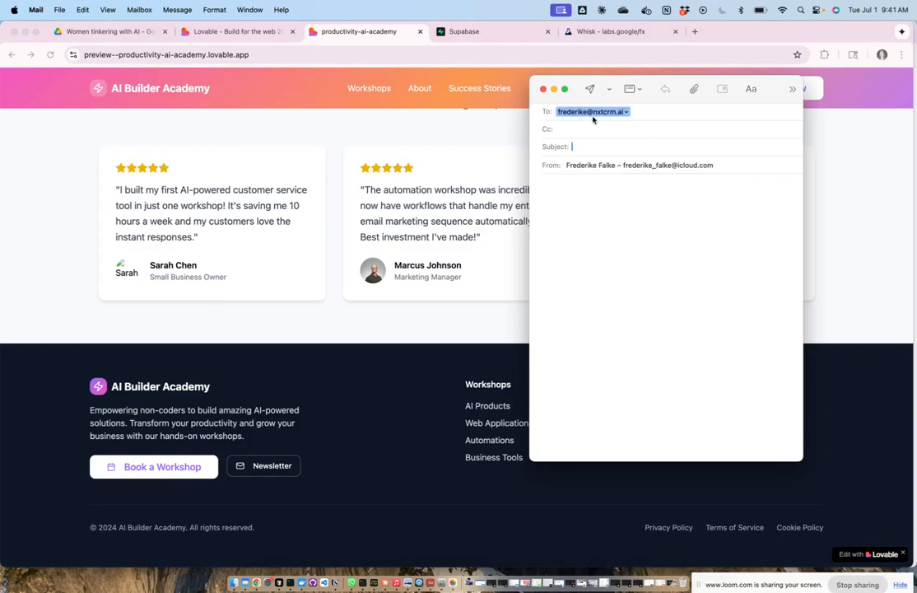
pyautogui.click(543, 89)
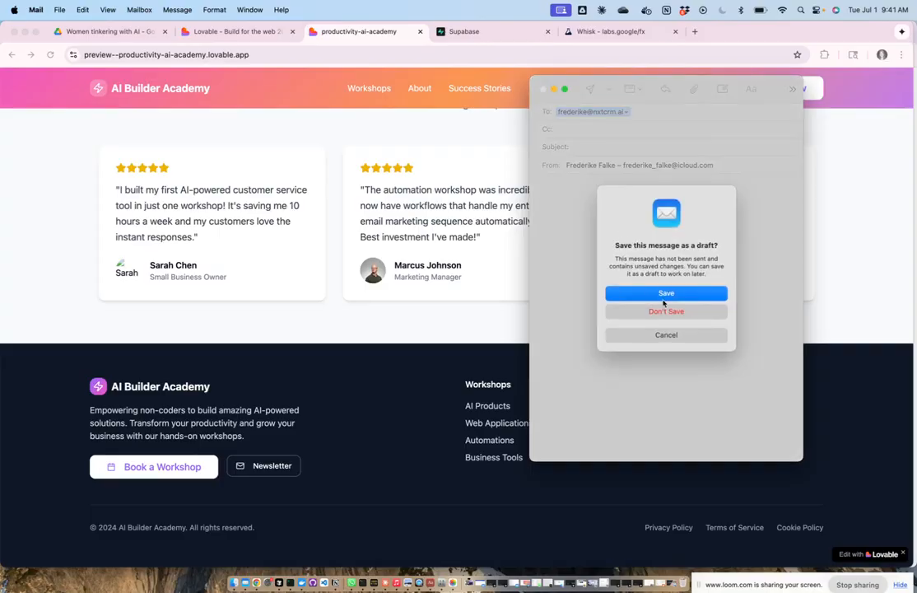
pyautogui.click(667, 313)
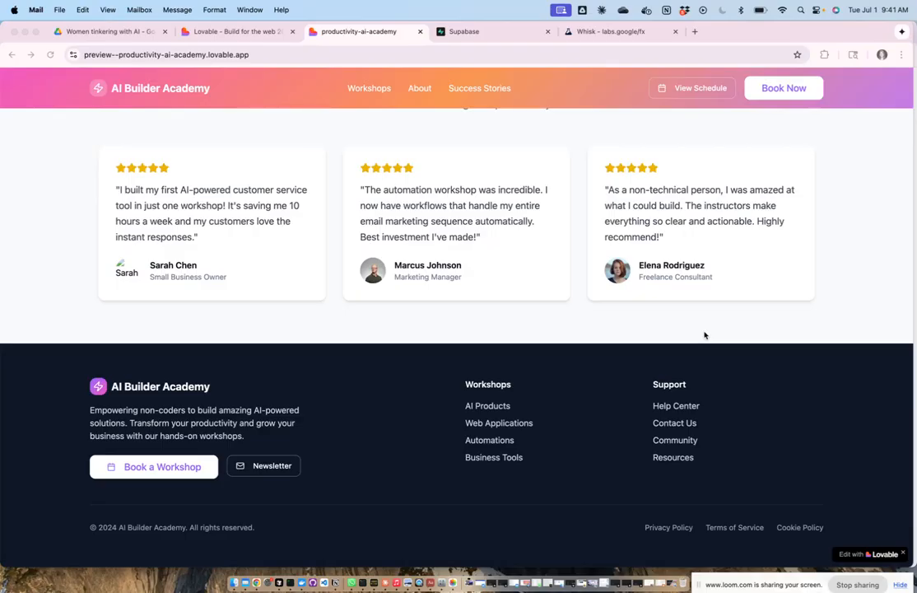
pyautogui.scroll(15, 704, 335)
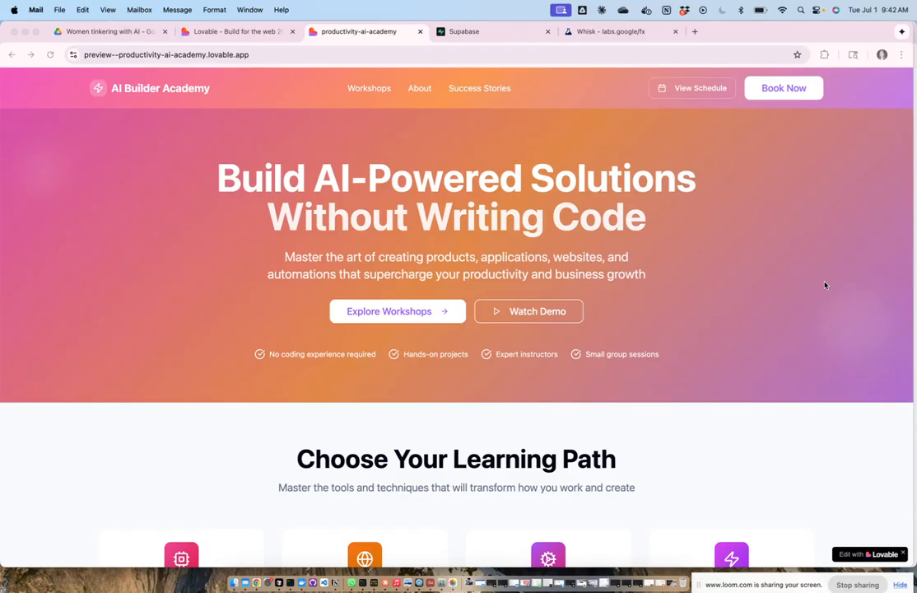
pyautogui.scroll(-5, 819, 333)
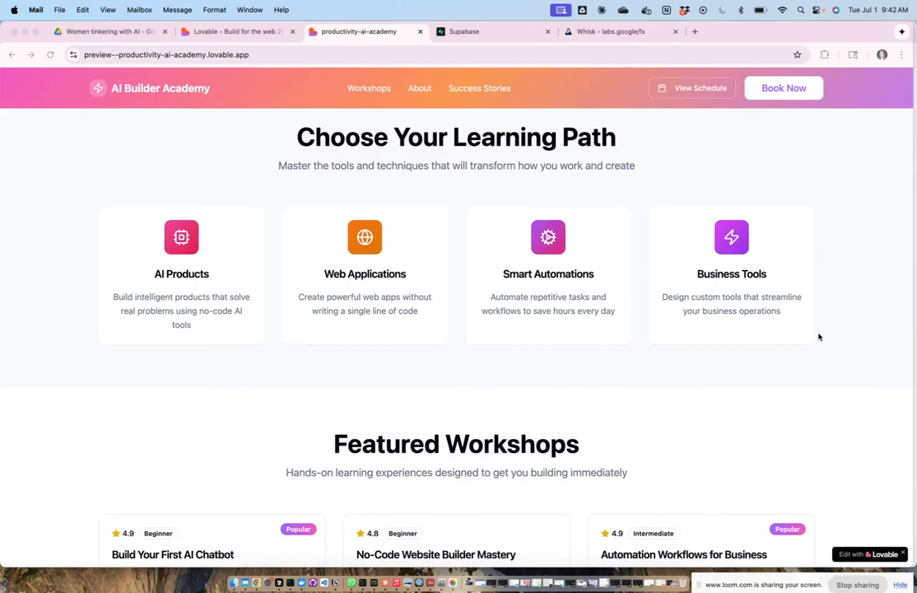
pyautogui.scroll(-2, 843, 342)
pyautogui.scroll(6, 843, 341)
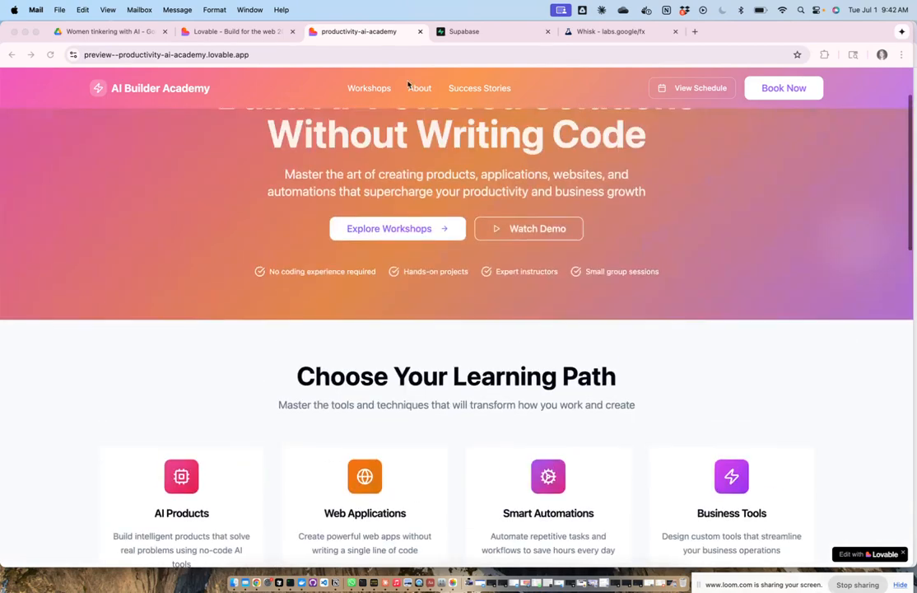
# Step: Close the preview tab and scroll the editor preview to the $149, $199 and $249 Featured Workshops
pyautogui.click(419, 32)
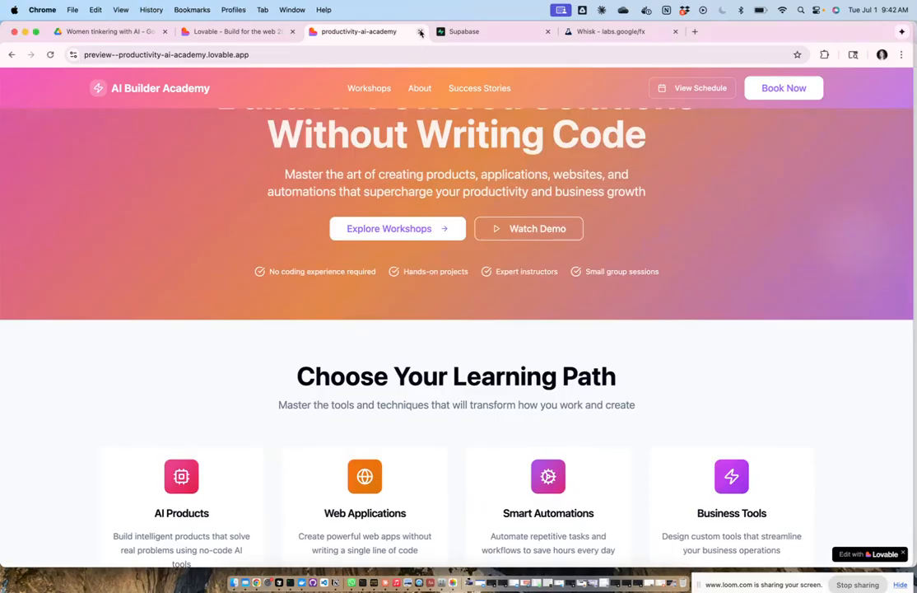
pyautogui.click(420, 33)
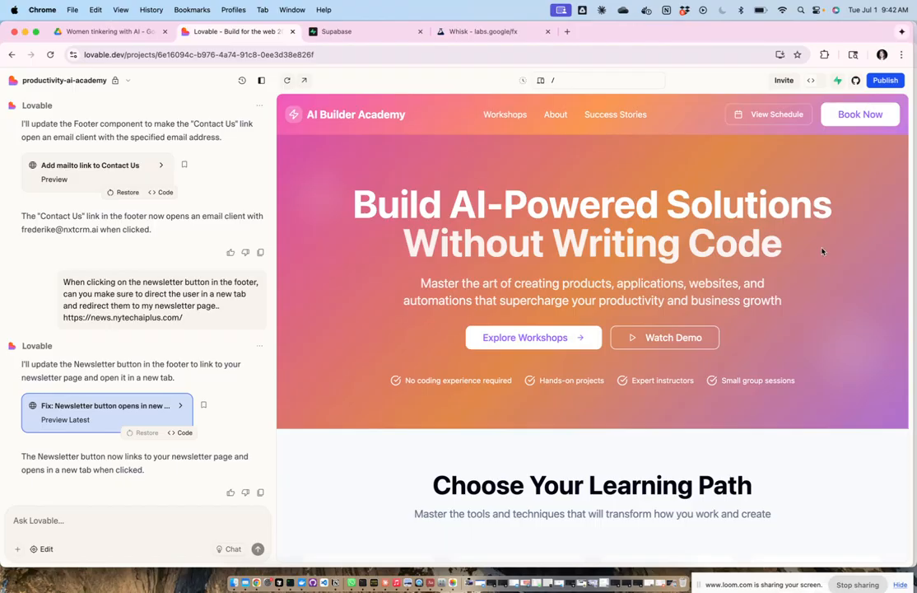
pyautogui.scroll(-3, 811, 239)
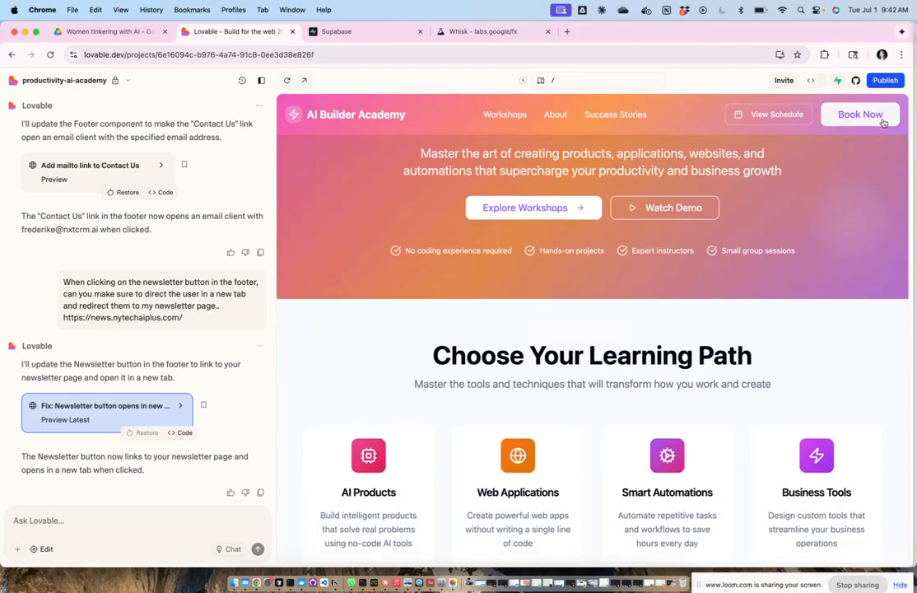
pyautogui.scroll(-5, 852, 266)
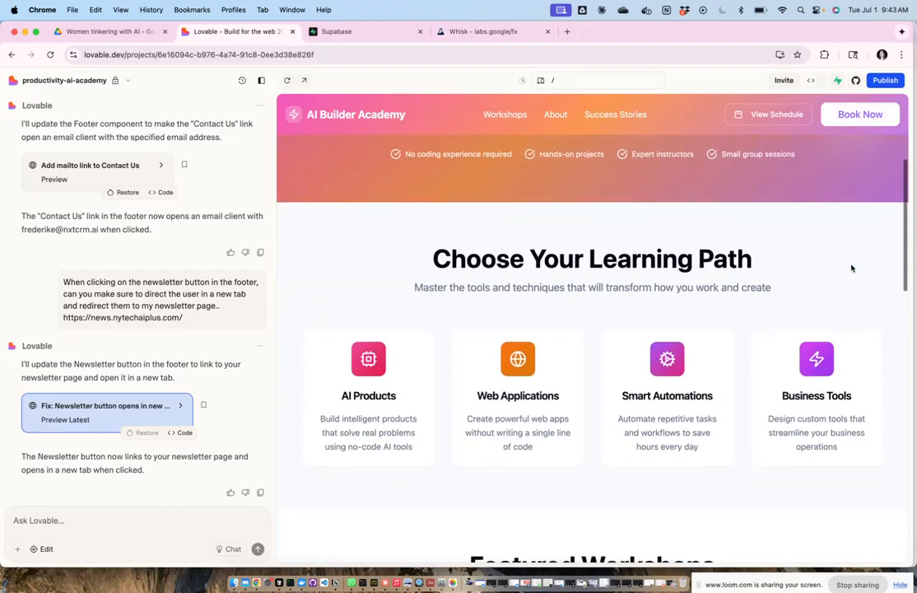
pyautogui.scroll(-6, 852, 266)
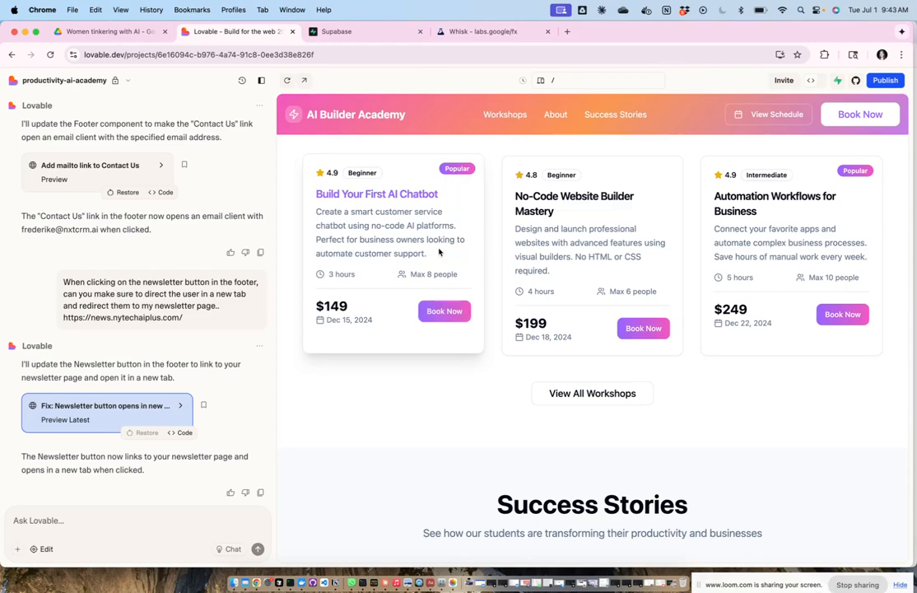
pyautogui.click(819, 83)
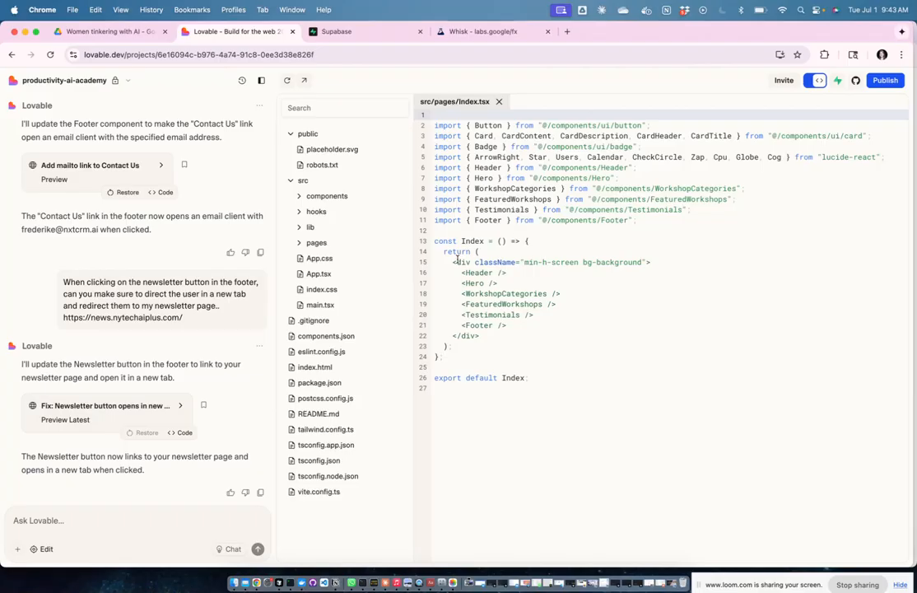
pyautogui.moveTo(444, 251); pyautogui.dragTo(562, 348)
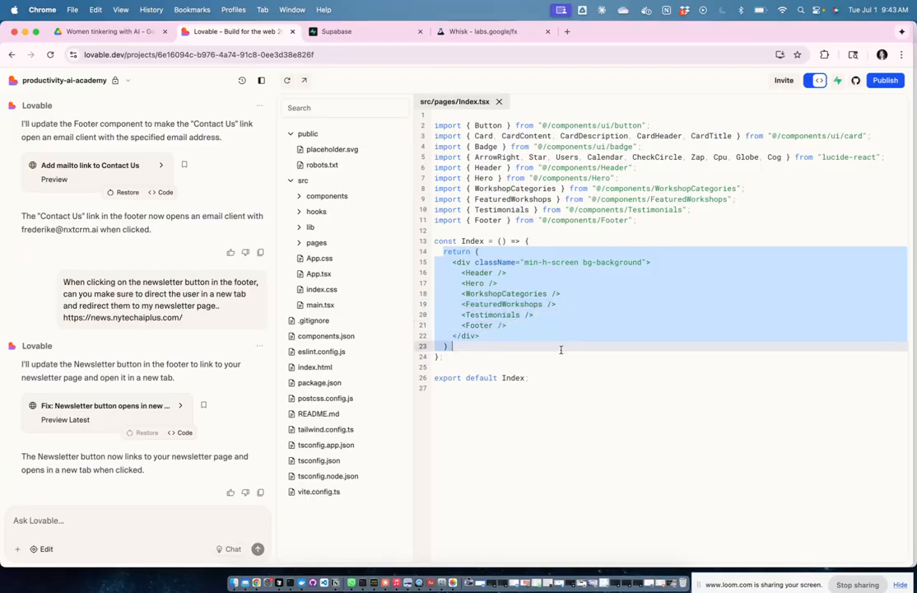
pyautogui.click(601, 423)
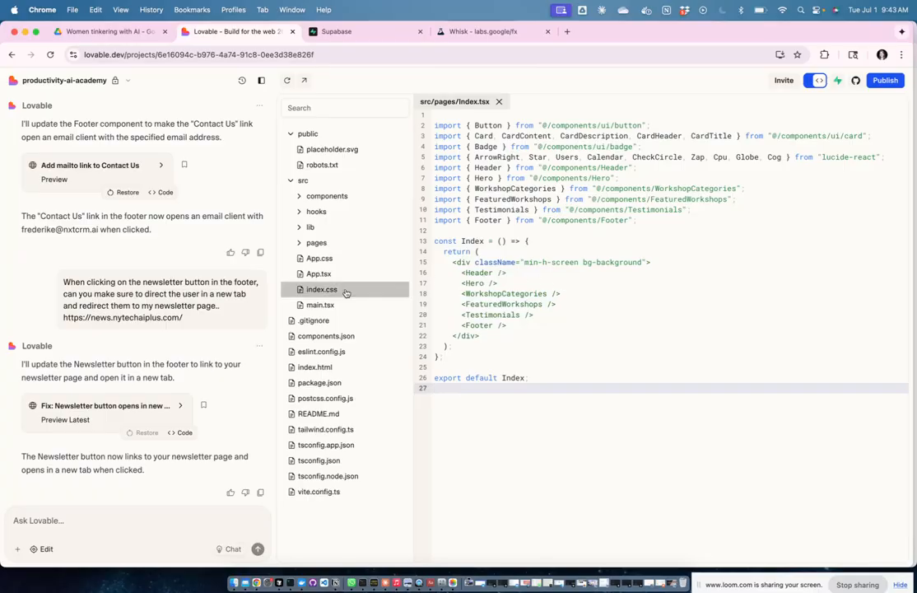
pyautogui.click(811, 80)
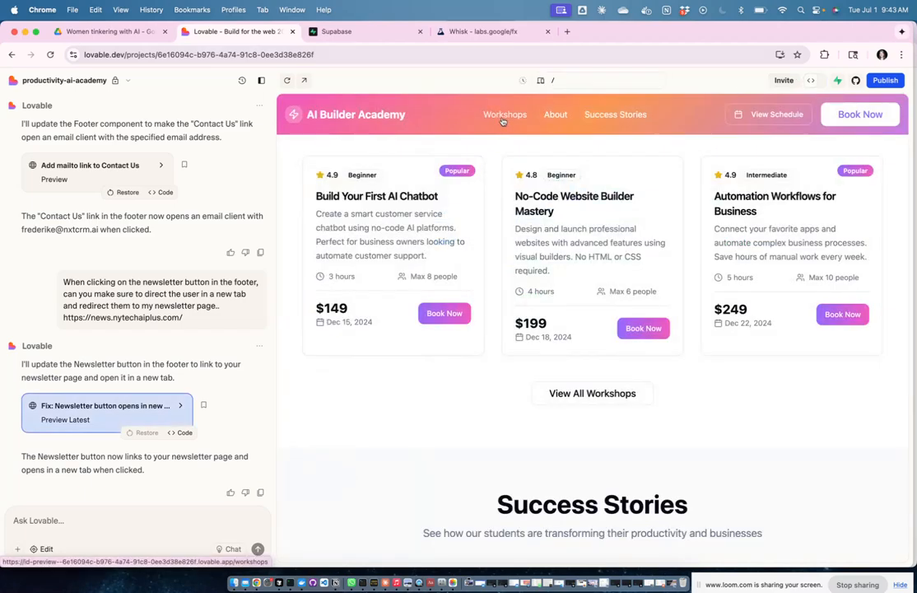
# Step: Open the full workshops page from View All Workshops in the preview
pyautogui.click(590, 394)
pyautogui.scroll(5, 658, 370)
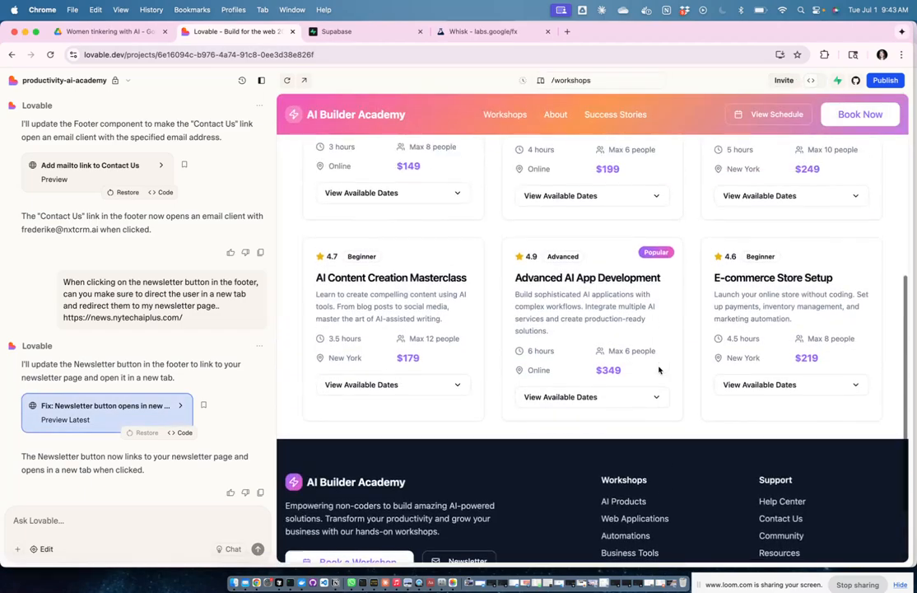
pyautogui.scroll(1, 659, 370)
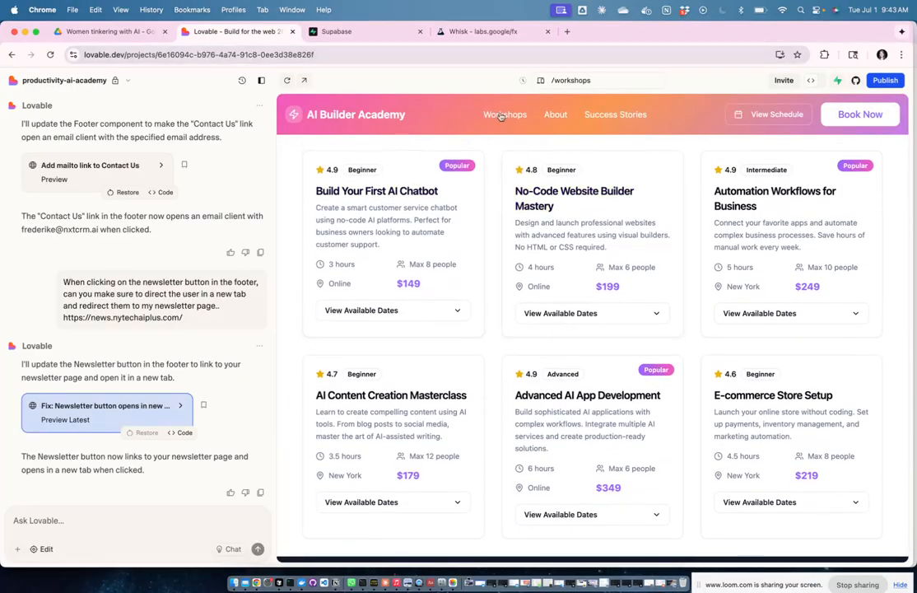
# Step: In code view, open src/pages/Workshops.tsx and inspect its workshops array, starting with 'Build Your First AI Chatbot'
pyautogui.click(813, 81)
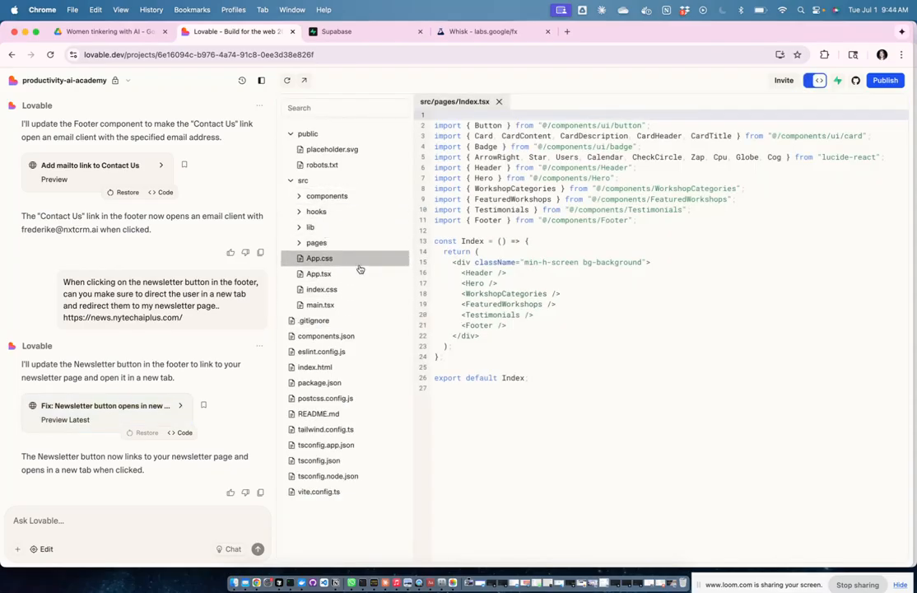
pyautogui.click(326, 244)
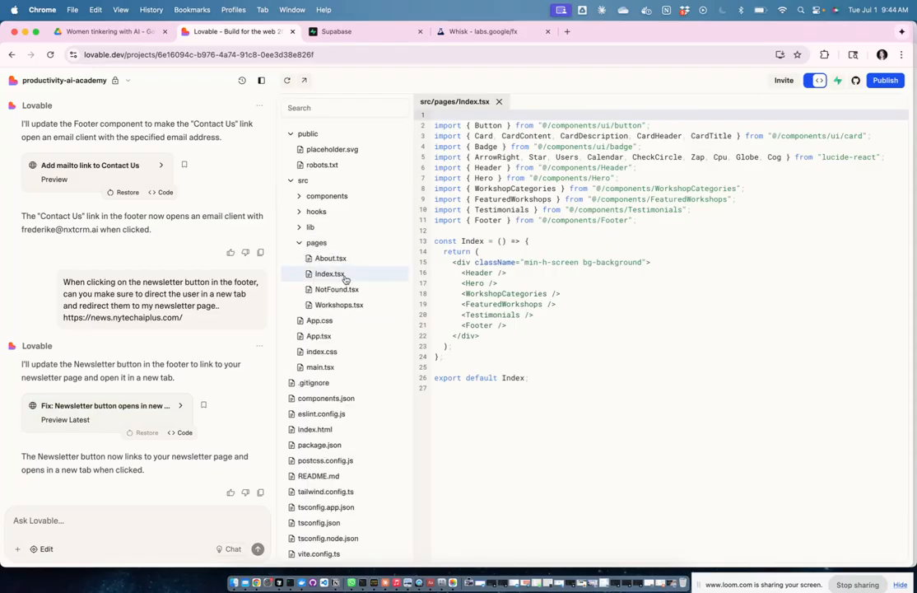
pyautogui.click(359, 305)
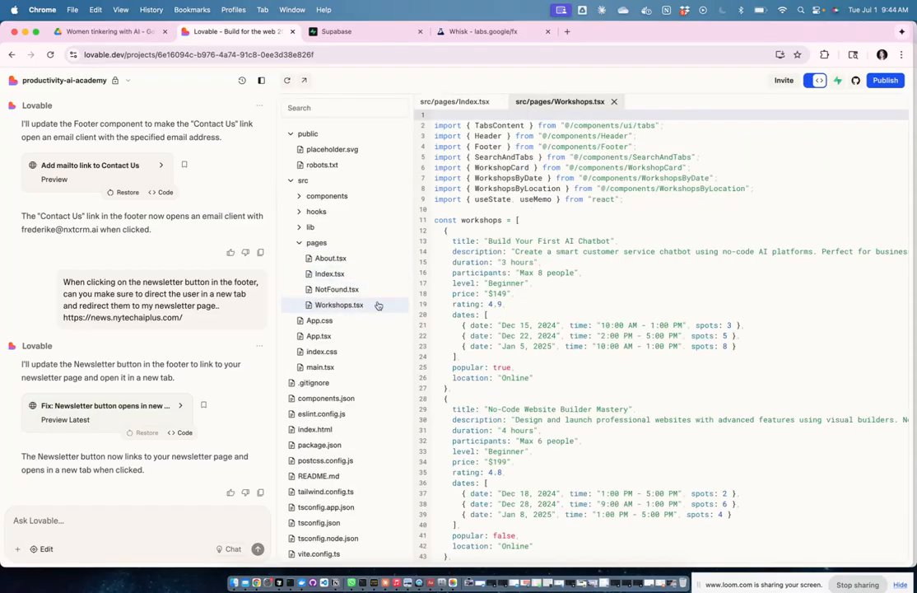
pyautogui.moveTo(434, 220); pyautogui.dragTo(613, 386)
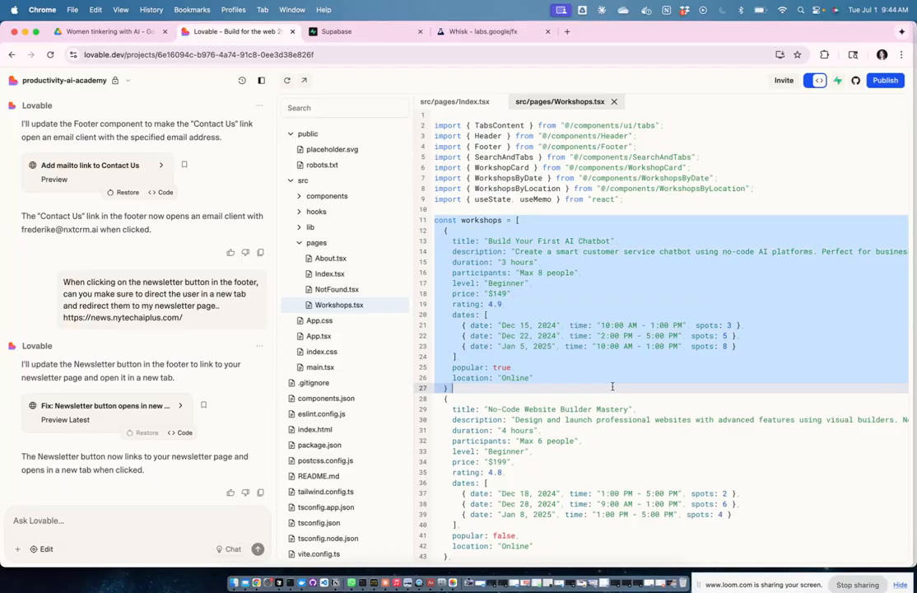
pyautogui.scroll(-15, 665, 436)
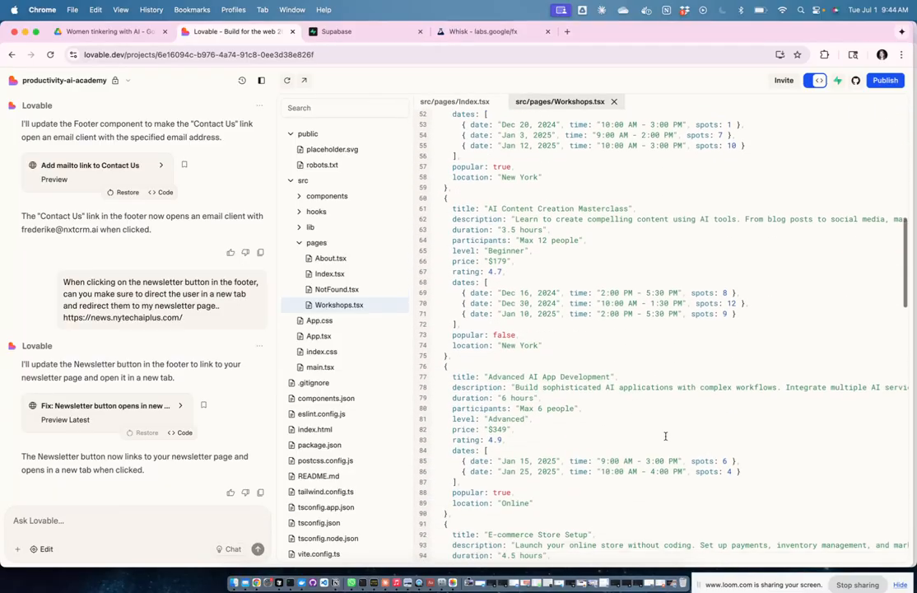
pyautogui.scroll(-5, 665, 436)
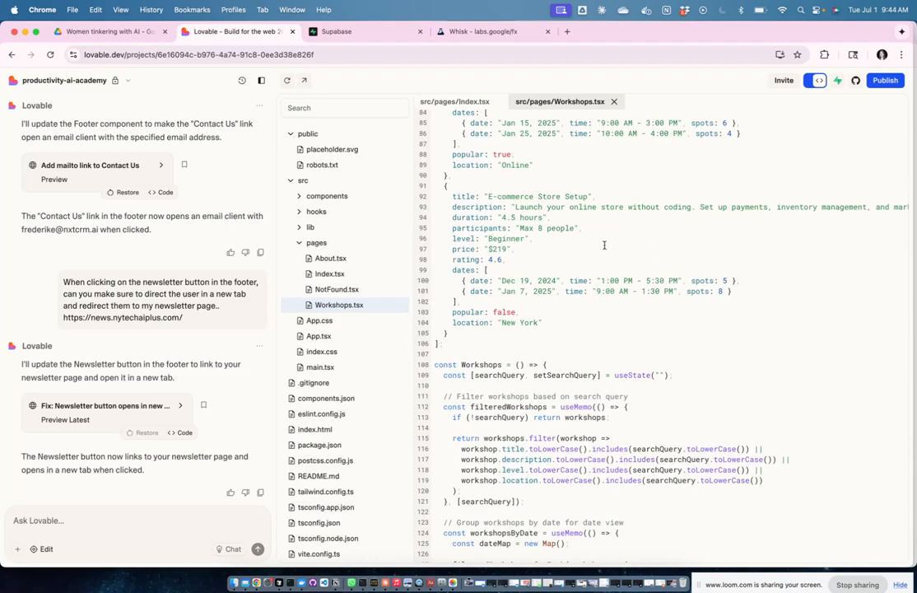
pyautogui.scroll(-2, 682, 301)
pyautogui.scroll(10, 682, 300)
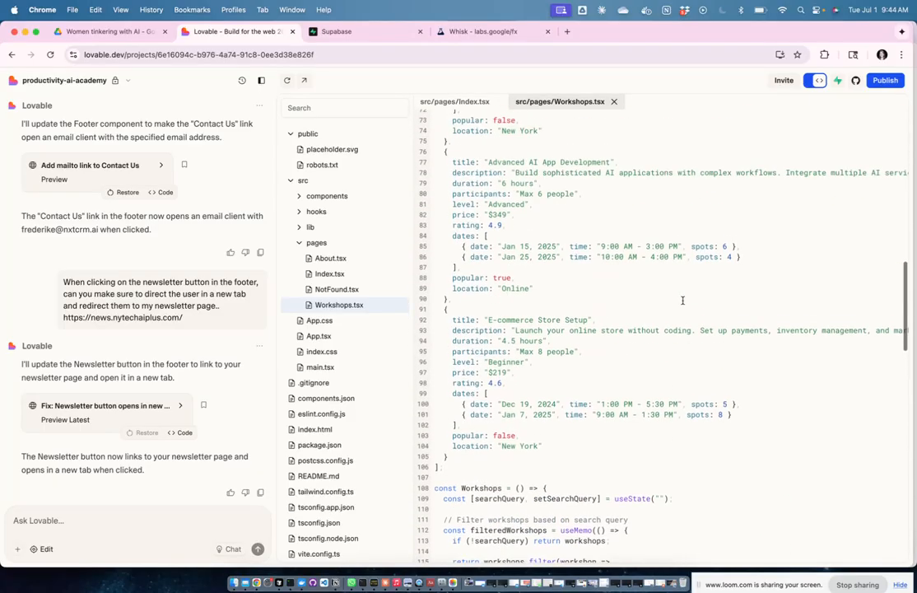
pyautogui.scroll(8, 682, 300)
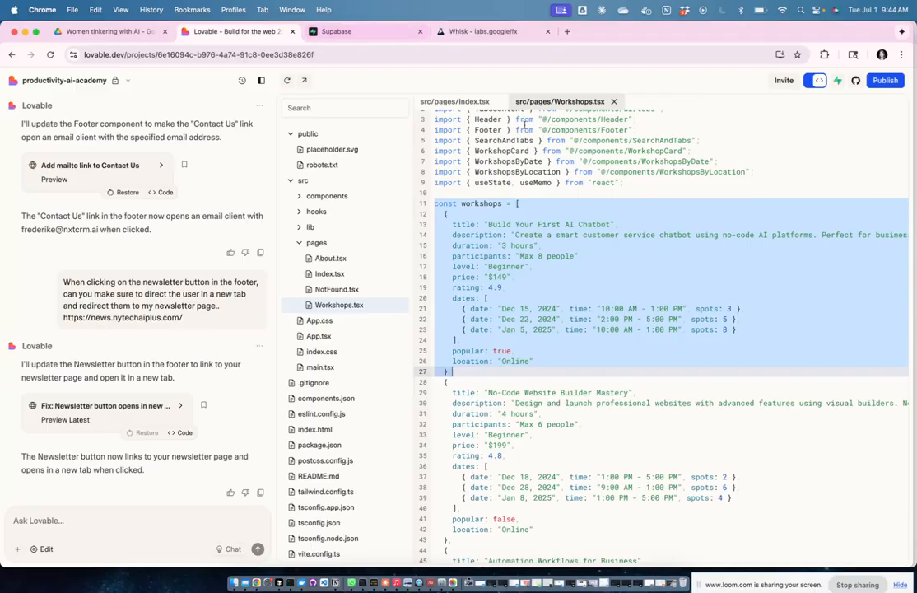
# Step: Back in the preview, expand and collapse the available dates for Build Your First AI Chatbot
pyautogui.click(815, 80)
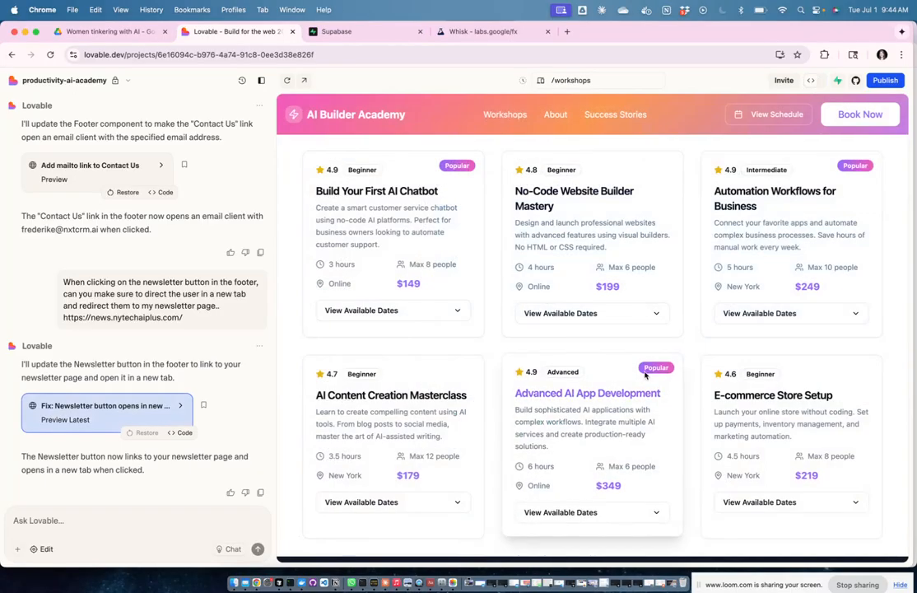
pyautogui.click(455, 311)
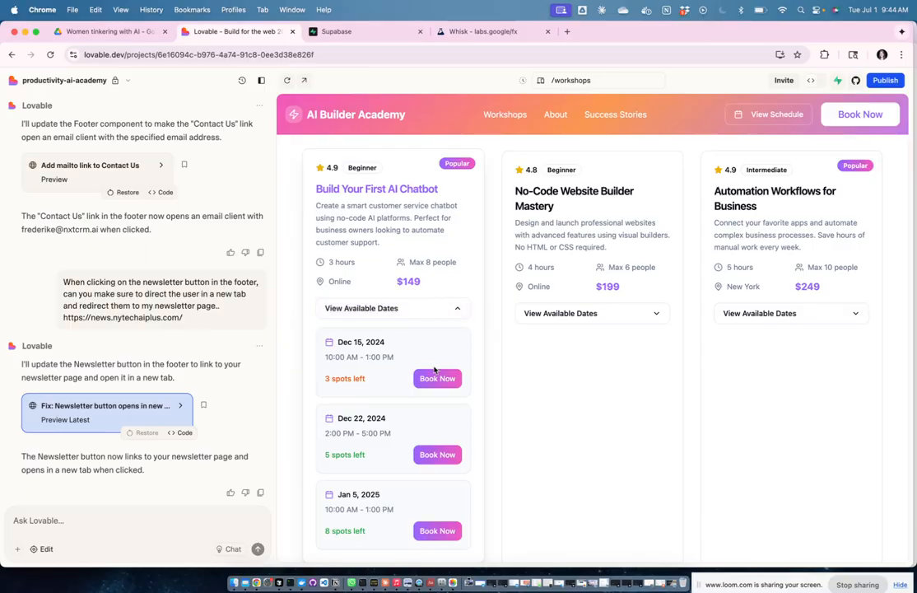
pyautogui.click(460, 307)
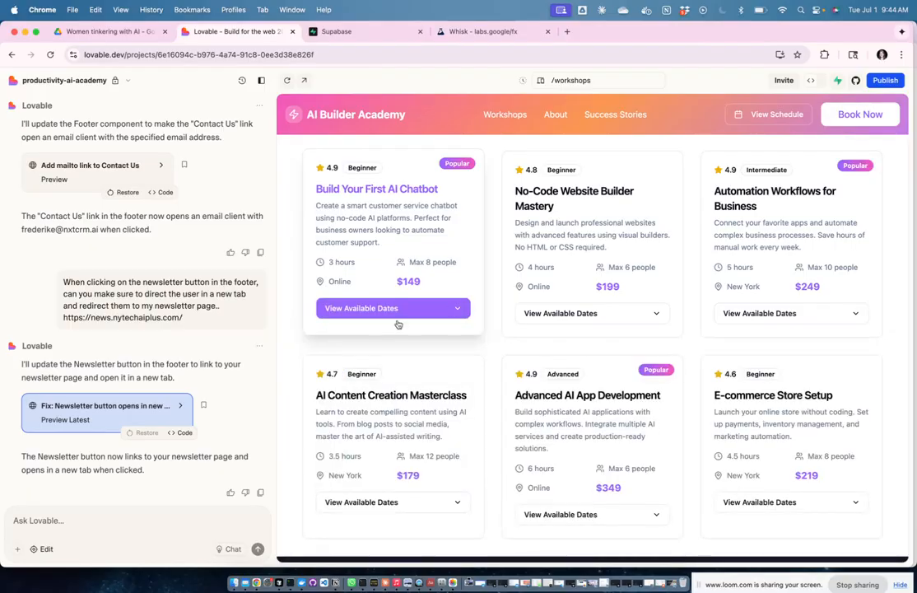
# Step: Ask Lovable how visitors can best book workshops, since the Book Now button isn't working
pyautogui.click(115, 516)
pyautogui.write('Hi Lovable, now for')
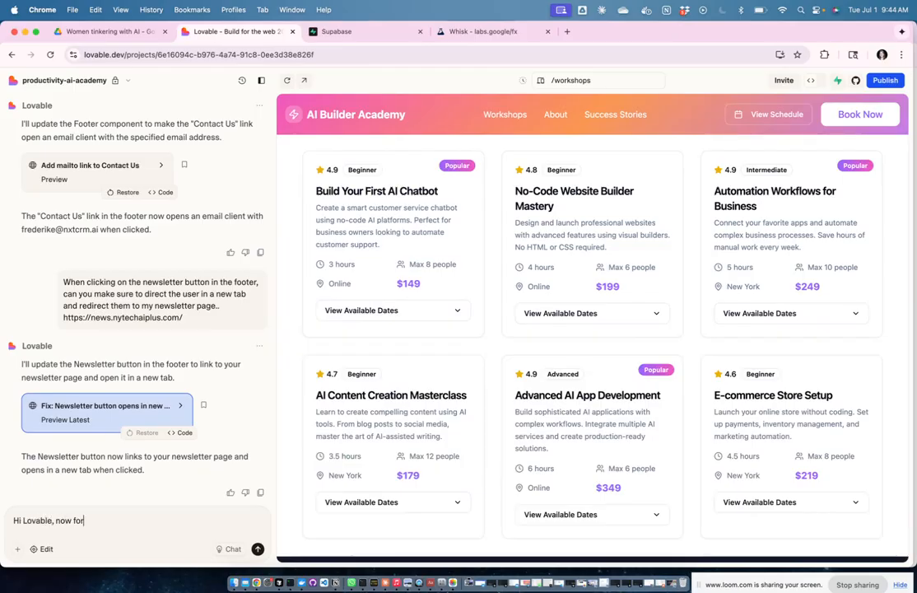
pyautogui.write(' the website, the Book Now button is not workig,')
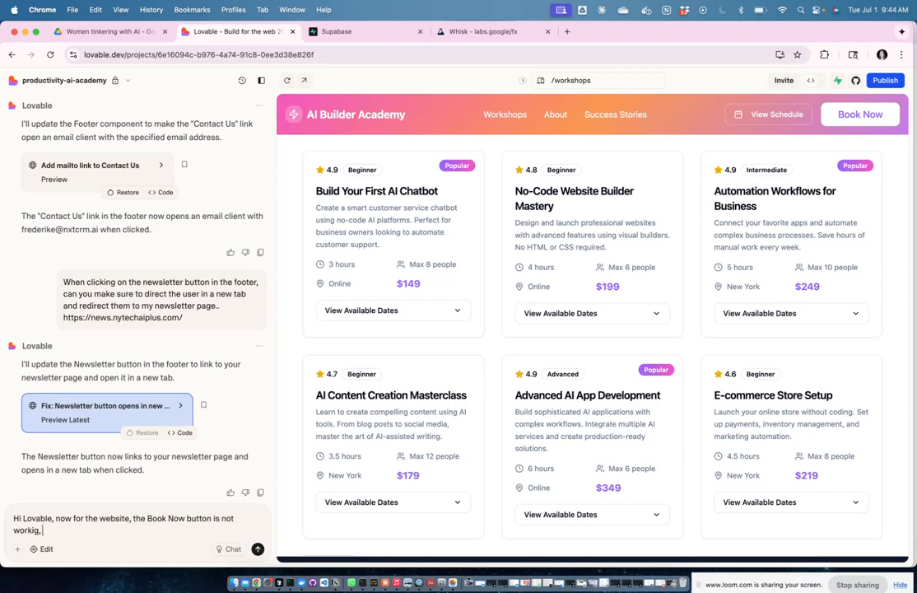
pyautogui.write(' but ')
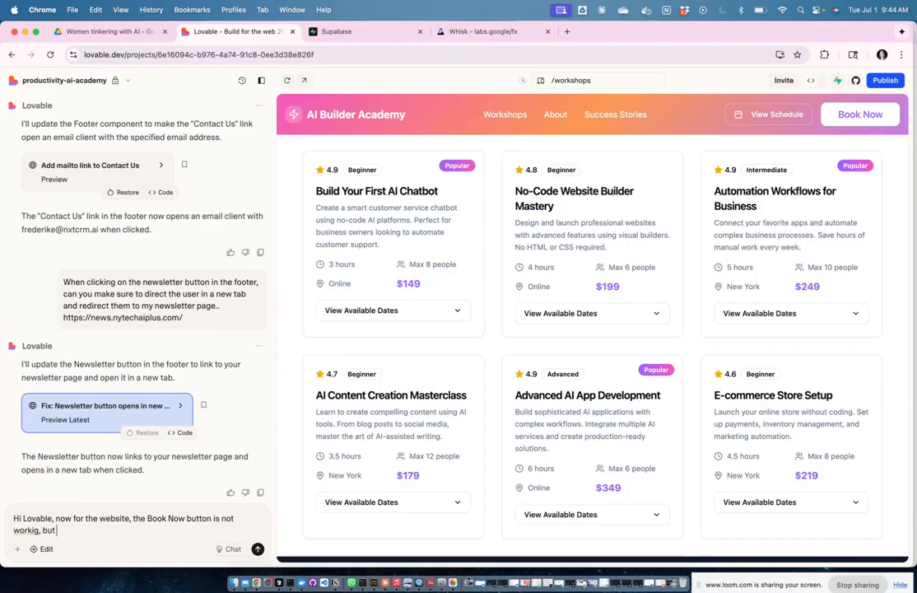
pyautogui.write('I want people when they click on the works')
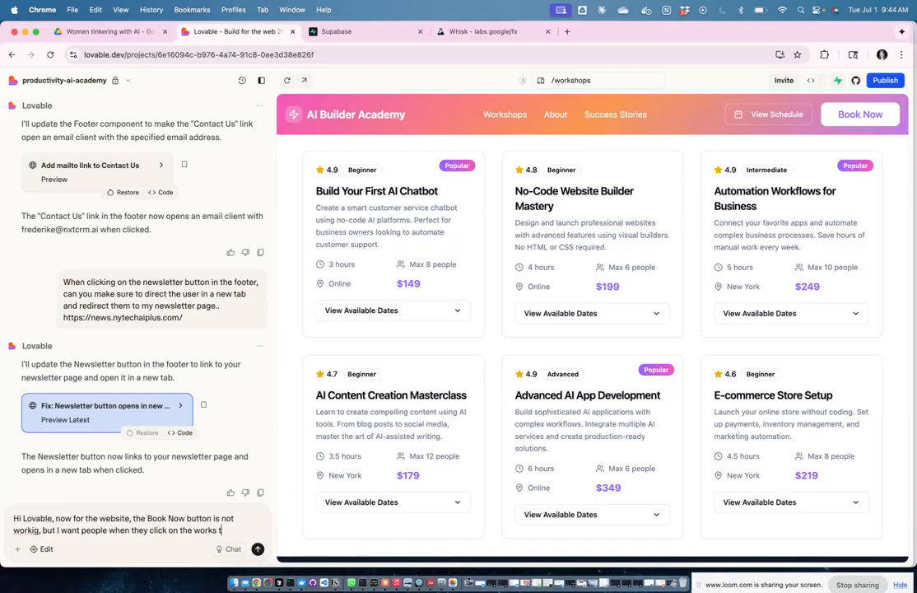
pyautogui.write('ho')
pyautogui.write('ps to be able to')
pyautogui.write(' book a')
pyautogui.write(' workshop - how c')
pyautogui.write('best do it?')
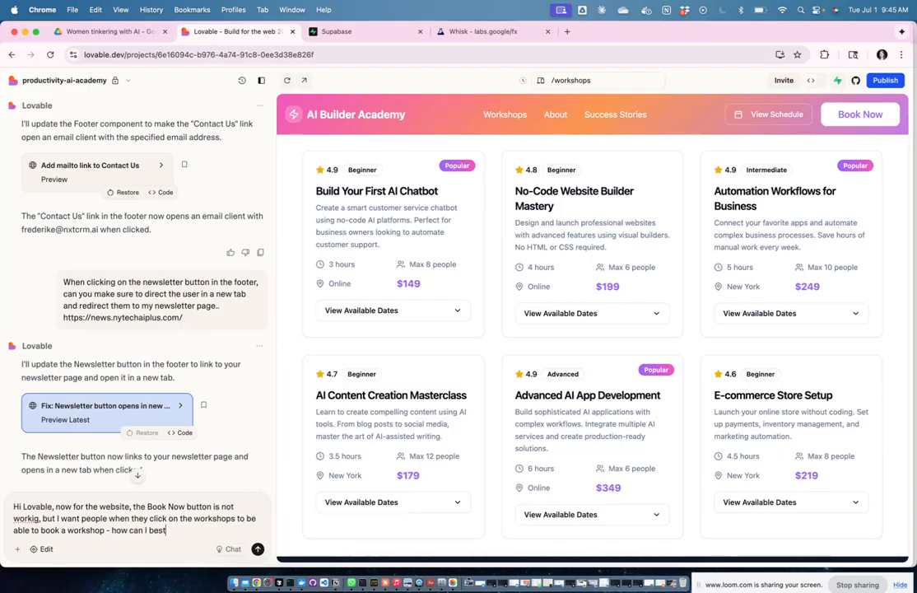
pyautogui.press('Return')
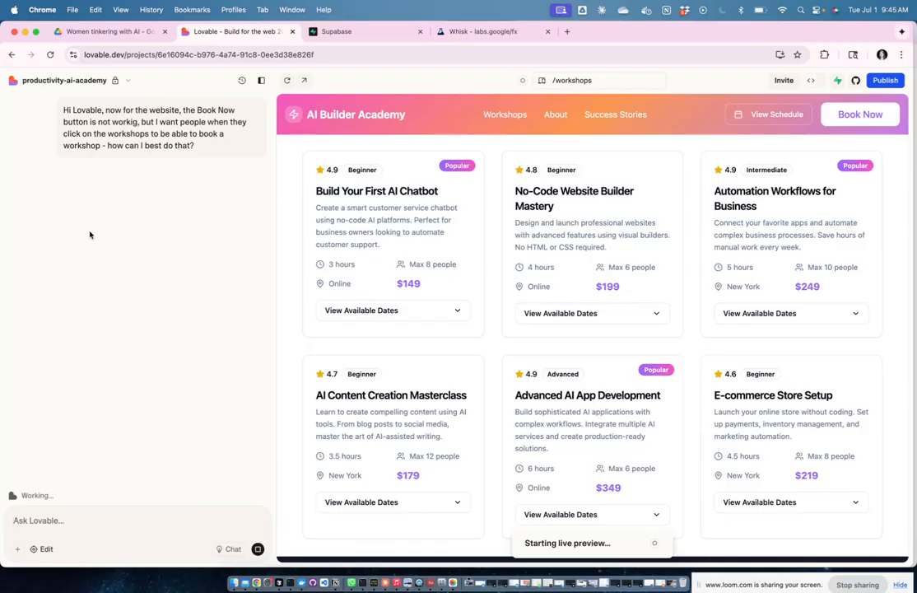
# Step: Read Lovable's four booking options, from Simple Email Booking to a Full Booking System with Database
pyautogui.click(460, 310)
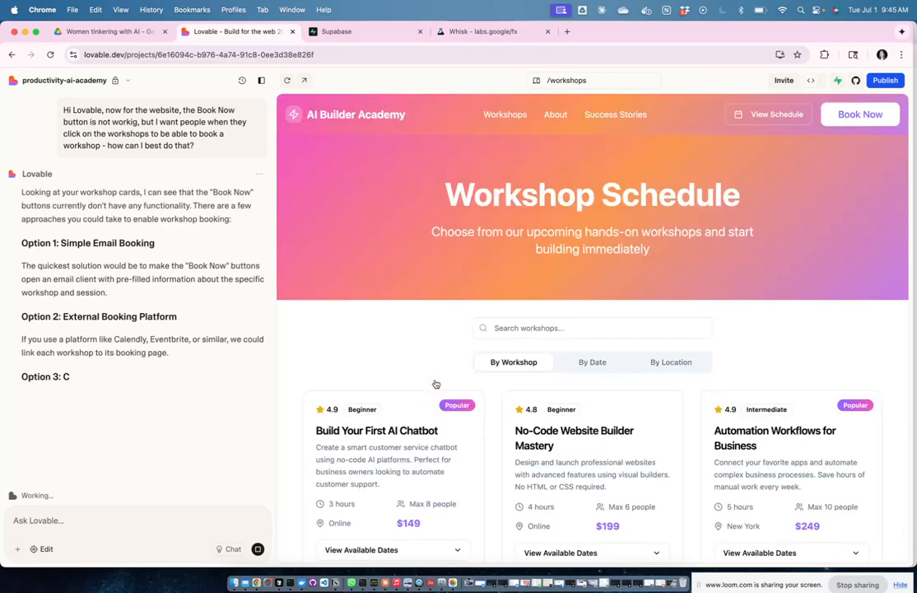
pyautogui.scroll(-3, 587, 334)
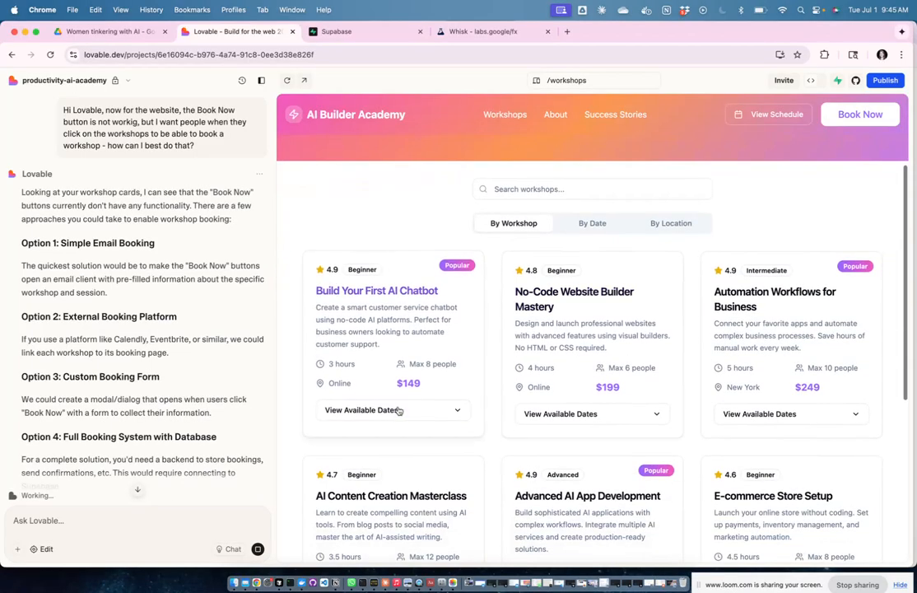
pyautogui.scroll(-2, 431, 376)
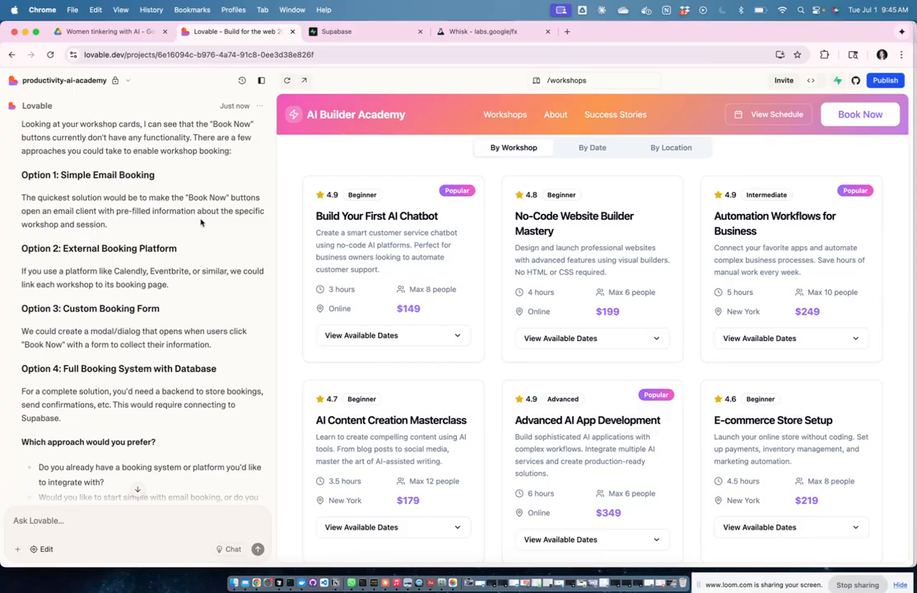
pyautogui.scroll(-2, 201, 221)
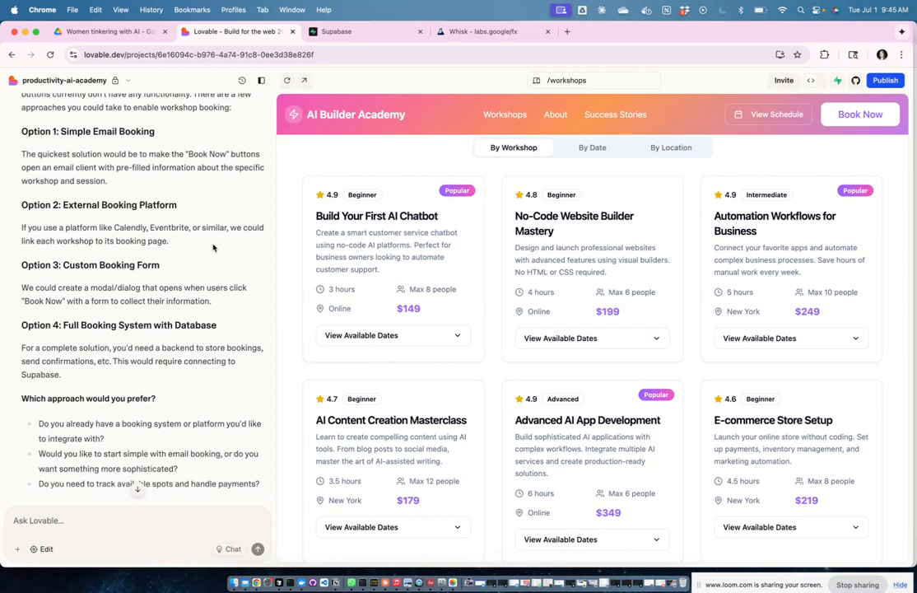
pyautogui.scroll(-3, 212, 247)
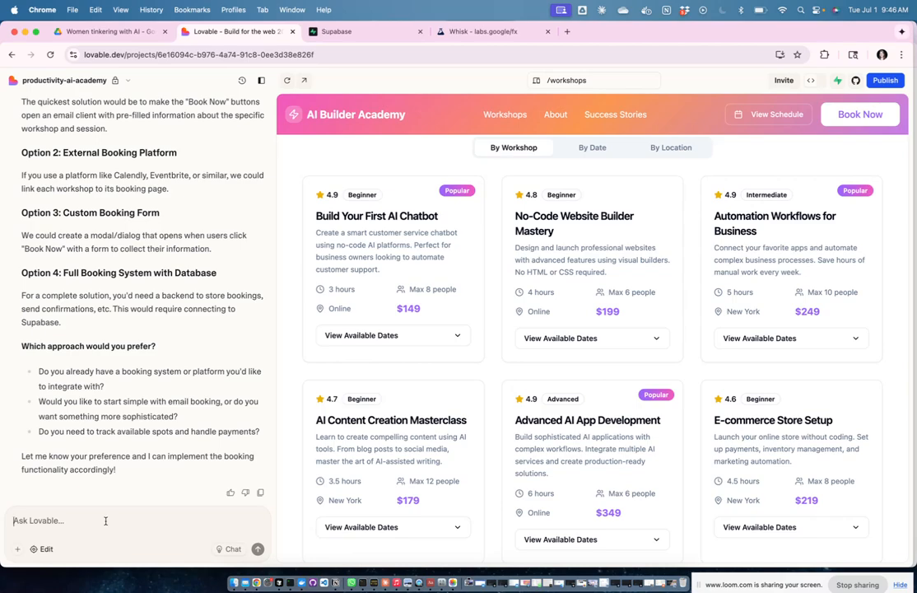
pyautogui.scroll(5, 136, 277)
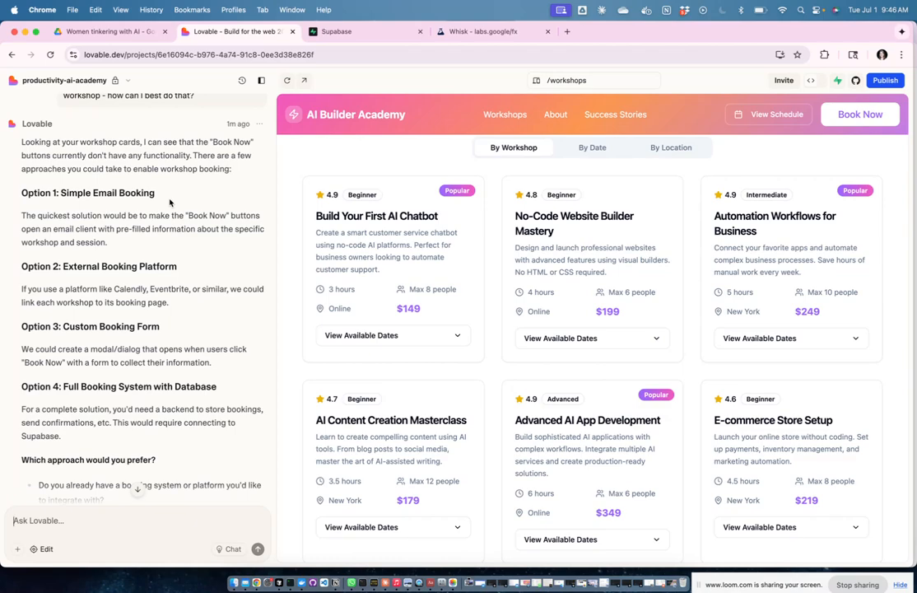
pyautogui.scroll(-2, 144, 197)
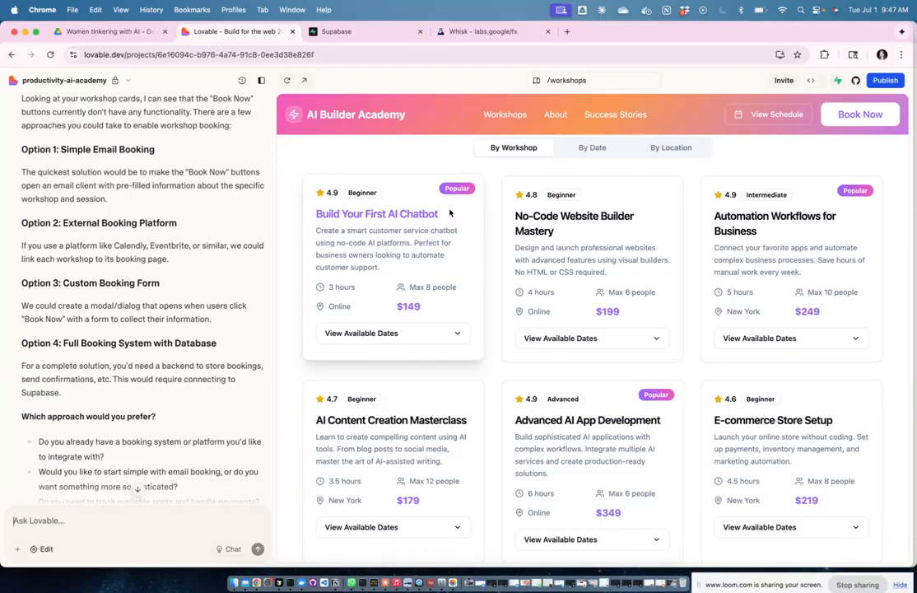
pyautogui.scroll(-1, 457, 263)
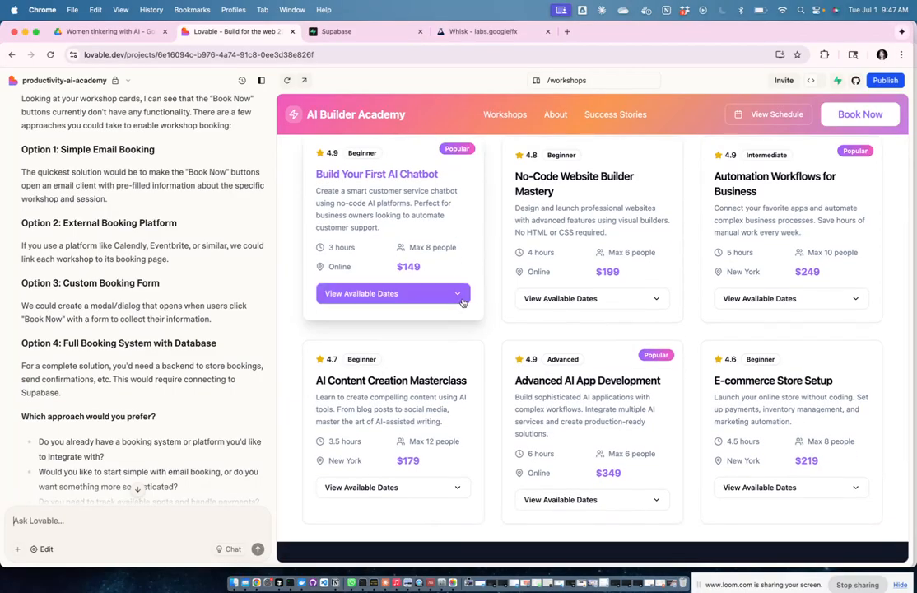
pyautogui.click(462, 296)
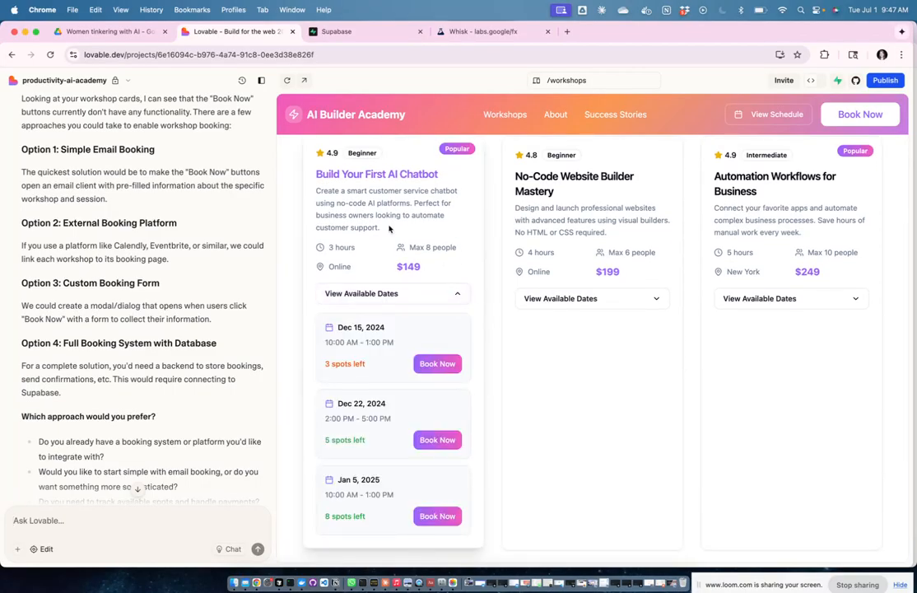
pyautogui.moveTo(396, 266); pyautogui.dragTo(424, 270)
pyautogui.click(425, 270)
pyautogui.scroll(-2, 384, 241)
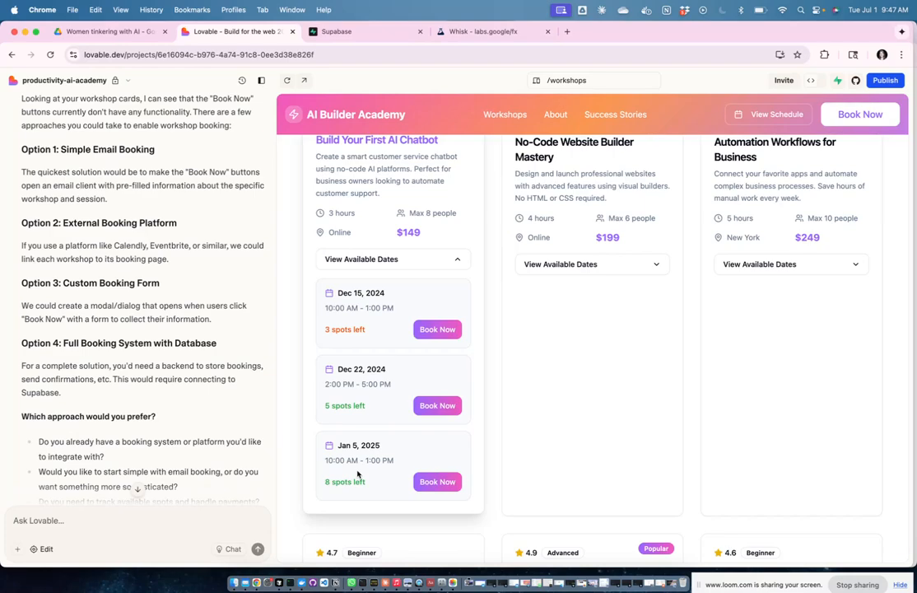
pyautogui.click(460, 260)
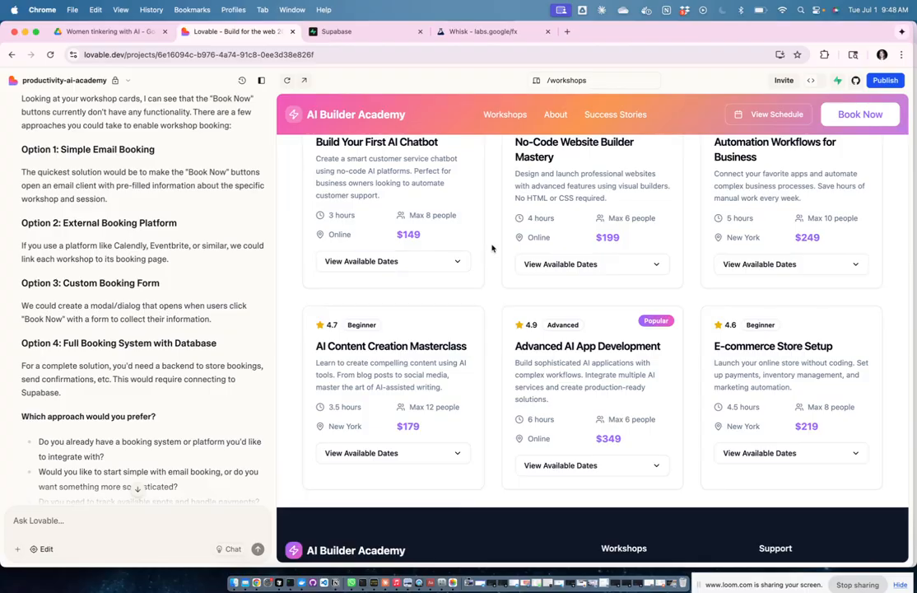
pyautogui.scroll(-2, 138, 247)
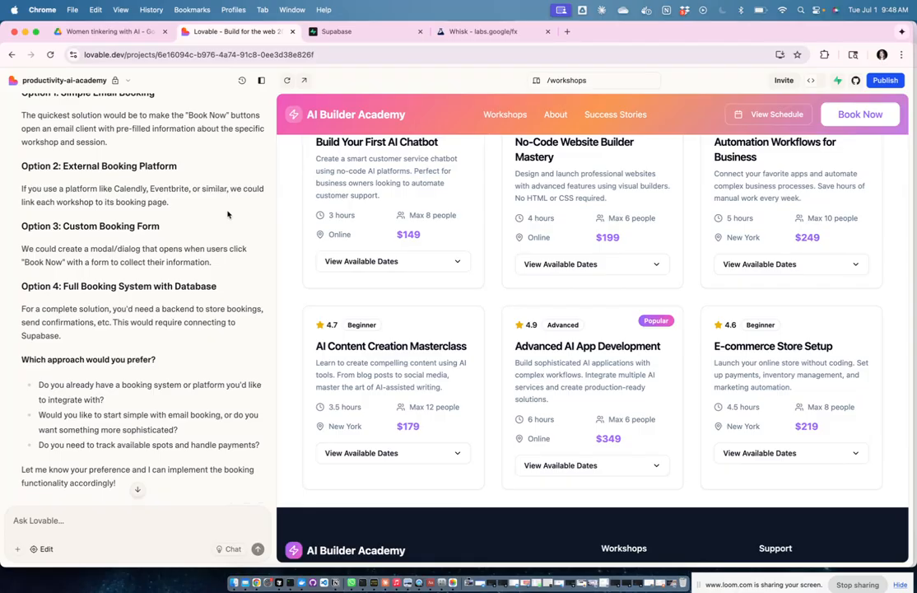
pyautogui.scroll(-1, 224, 234)
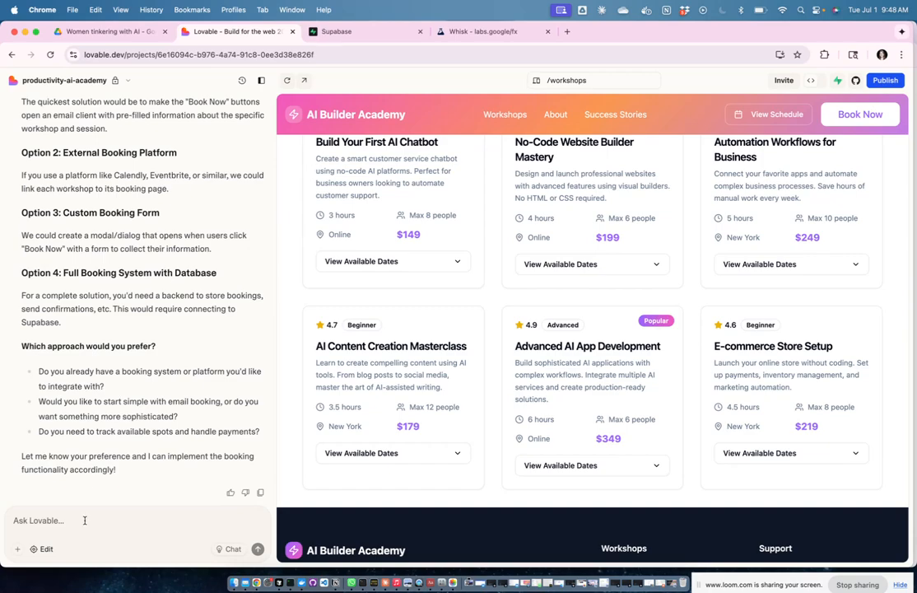
# Step: Request option 4 with integrated payments, email notifications and a view of users' booked workshops
pyautogui.write('Lets go with option 4 - why - we need a')
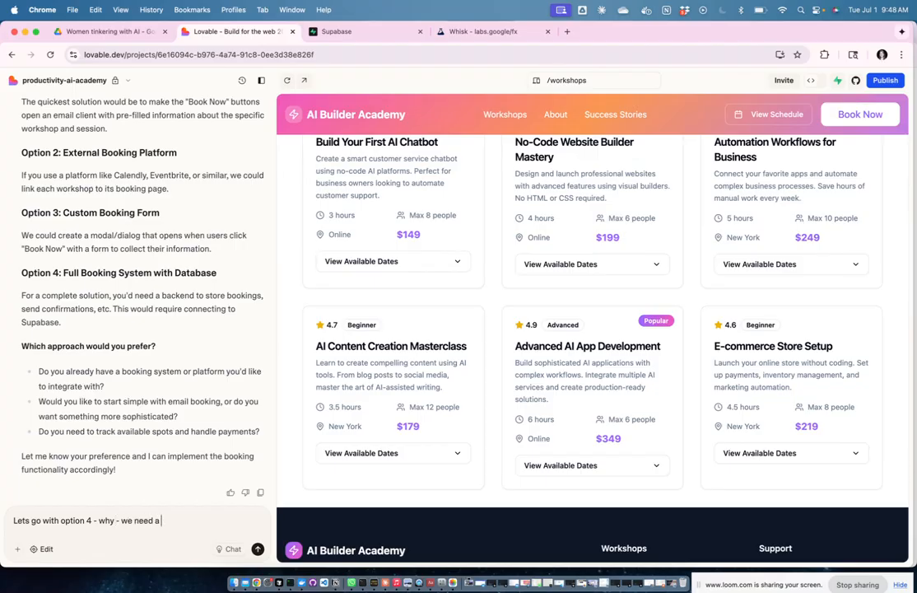
pyautogui.write('n option for users to p')
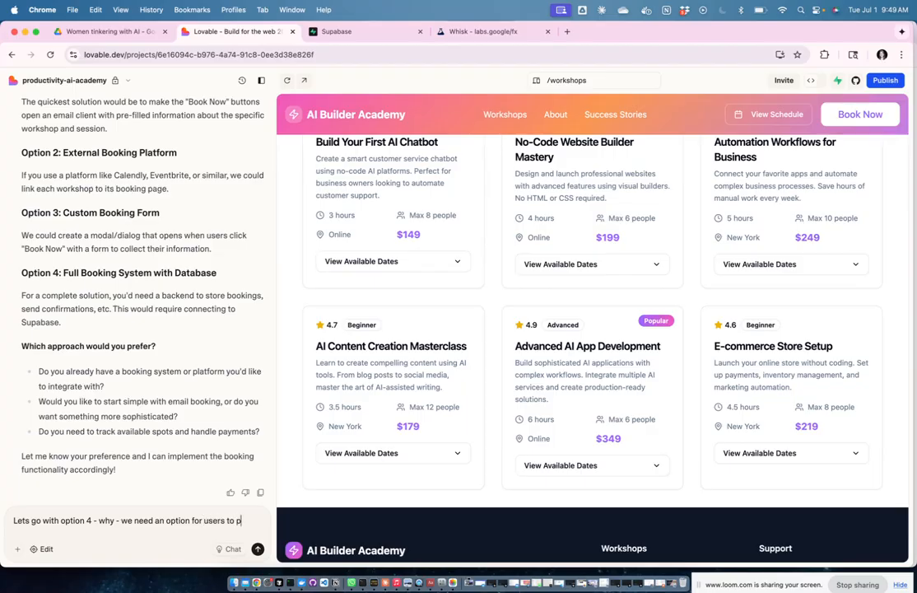
pyautogui.write('ay us and we want')
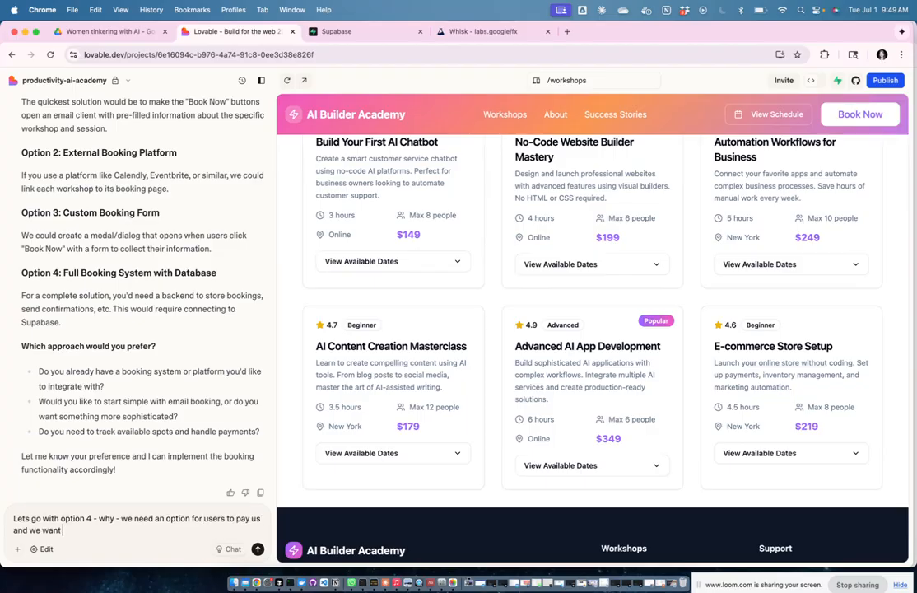
pyautogui.write(' to have it all integrated, so use')
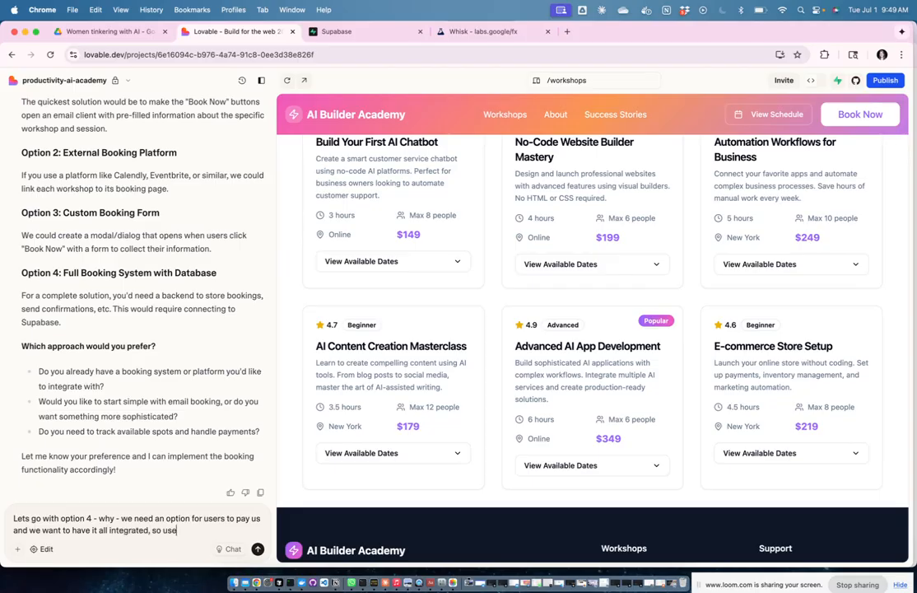
pyautogui.write('rs book a class, they pay for')
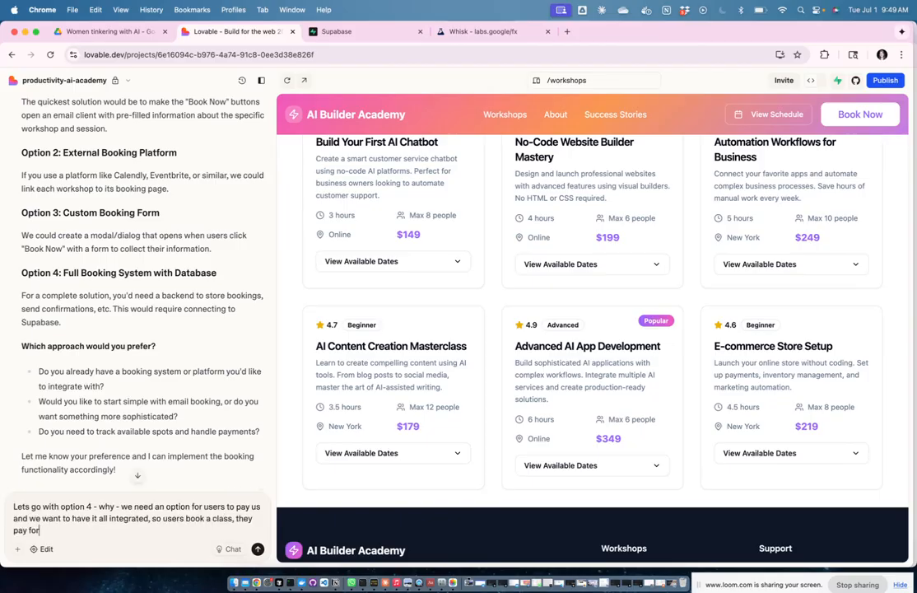
pyautogui.write(' it and they get an email notific')
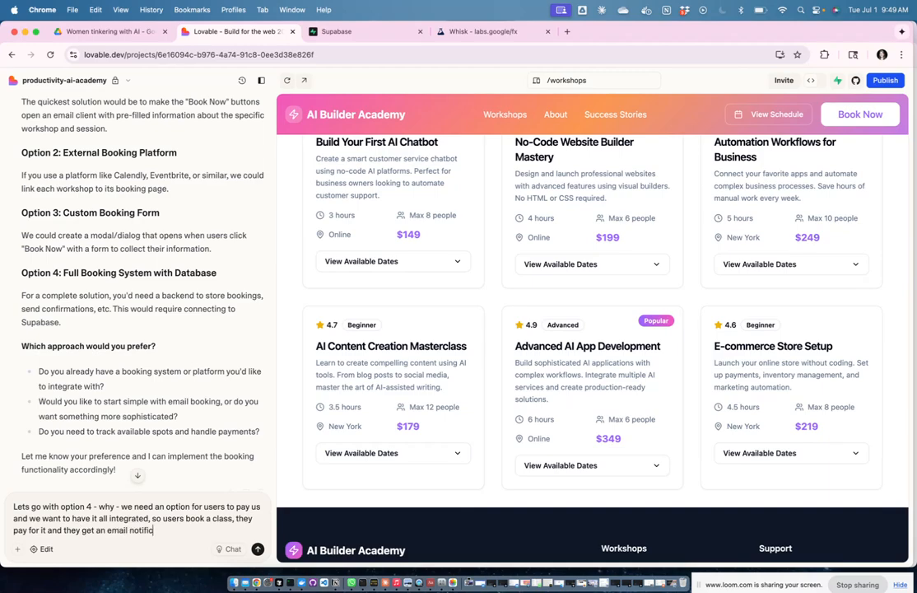
pyautogui.write('ation, maybe if that is helpful/')
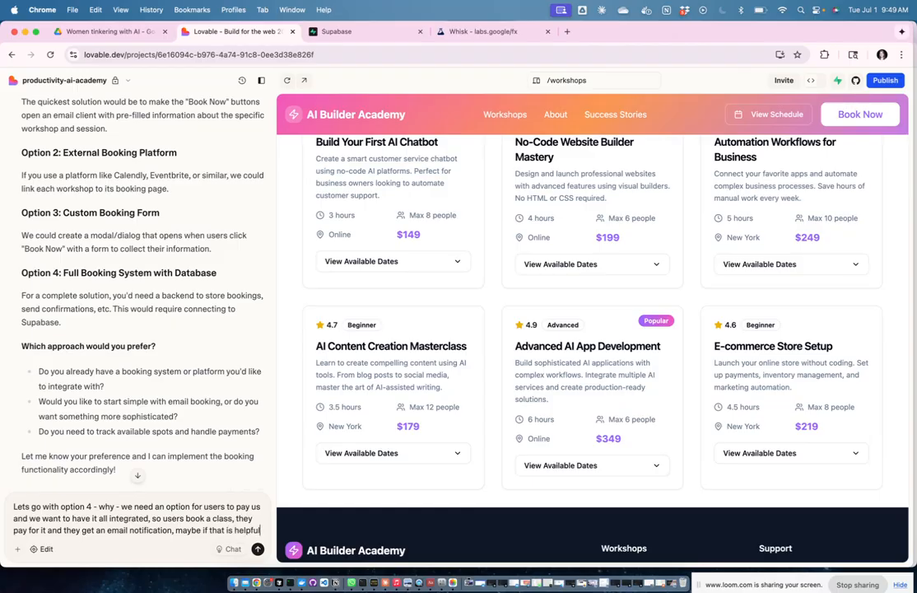
pyautogui.write('needed, we c')
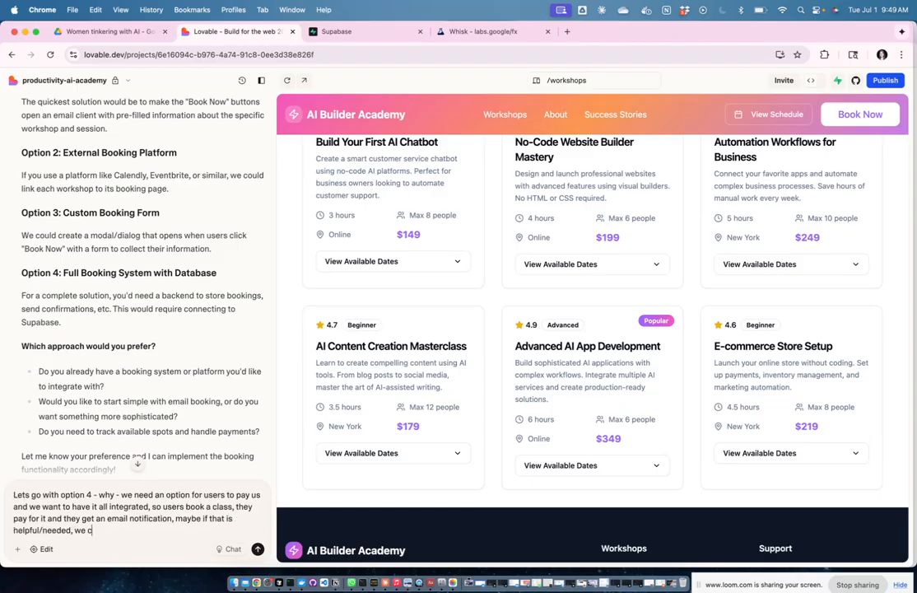
pyautogui.write('an also')
pyautogui.press('BackSpace')
pyautogui.press('BackSpace')
pyautogui.press('BackSpace')
pyautogui.press('BackSpace')
pyautogui.press('BackSpace')
pyautogui.press('BackSpace')
pyautogui.press('BackSpace')
pyautogui.press('BackSpace')
pyautogui.press('BackSpace')
pyautogui.press('BackSpace')
pyautogui.press('BackSpace')
pyautogui.write('users can also see all of the workshop')
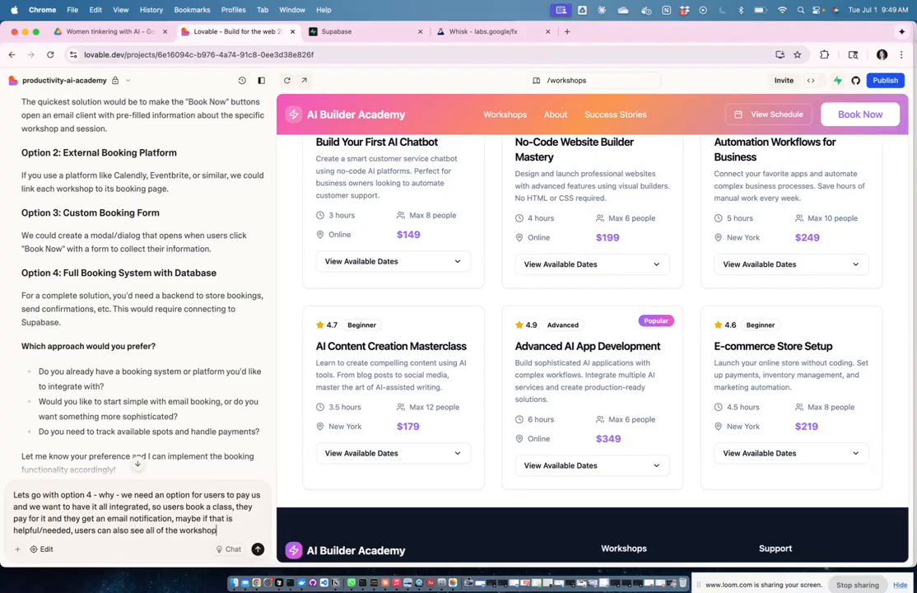
pyautogui.write('s they are attending/they ')
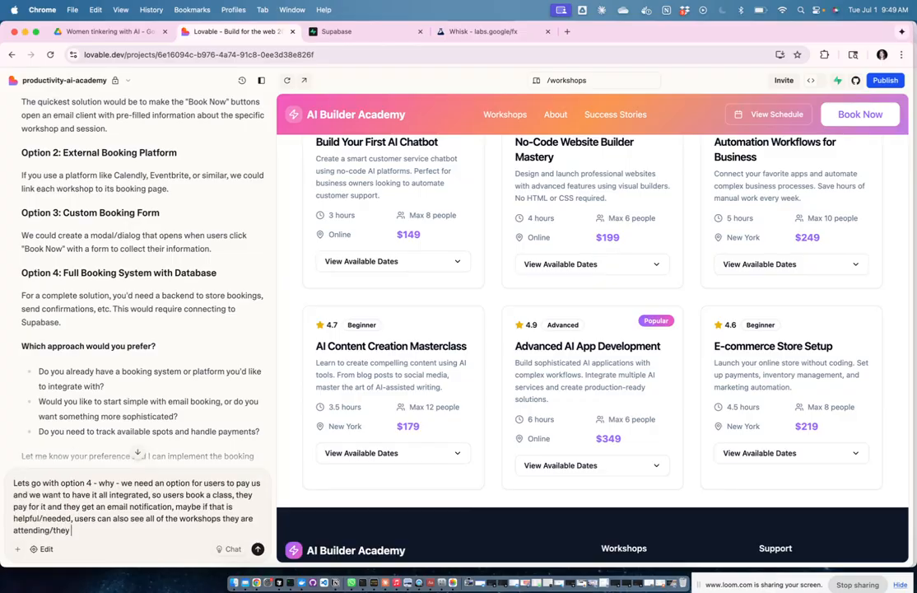
pyautogui.write('booked. What is the best wa')
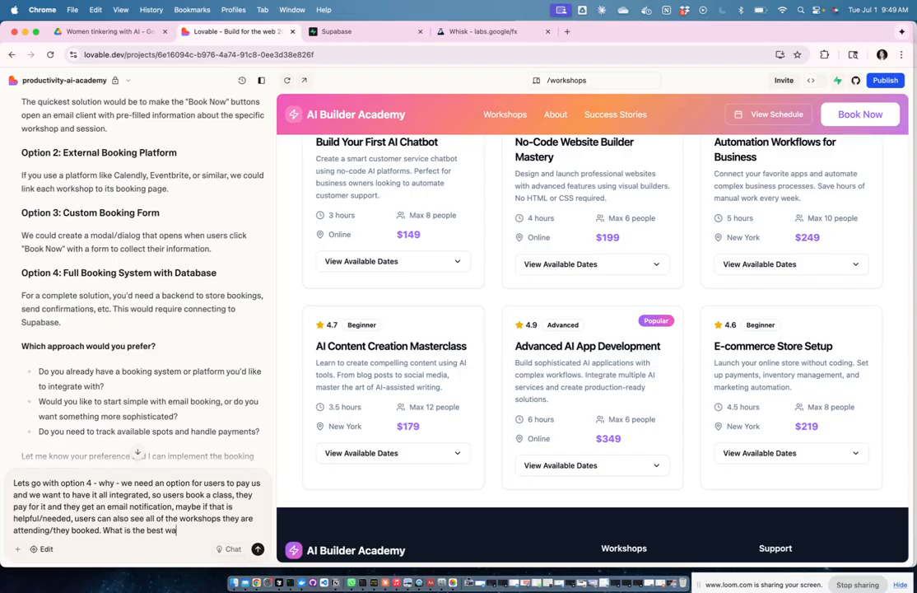
pyautogui.write('y forward to bring that t')
pyautogui.write('o live?')
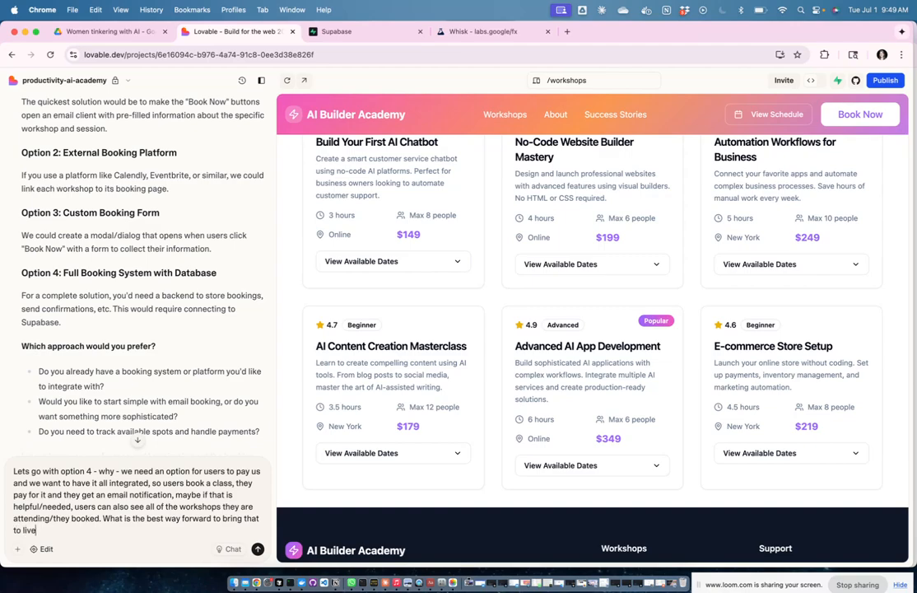
pyautogui.press('Return')
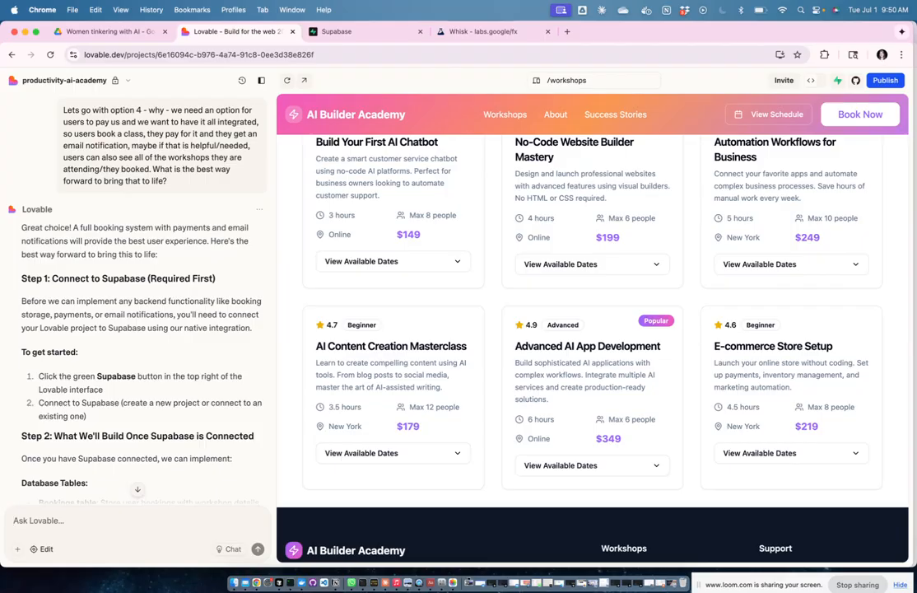
# Step: Read the full plan: connect Supabase, add authentication, build a bookings schema, then Stripe and email notifications
pyautogui.scroll(-3, 159, 298)
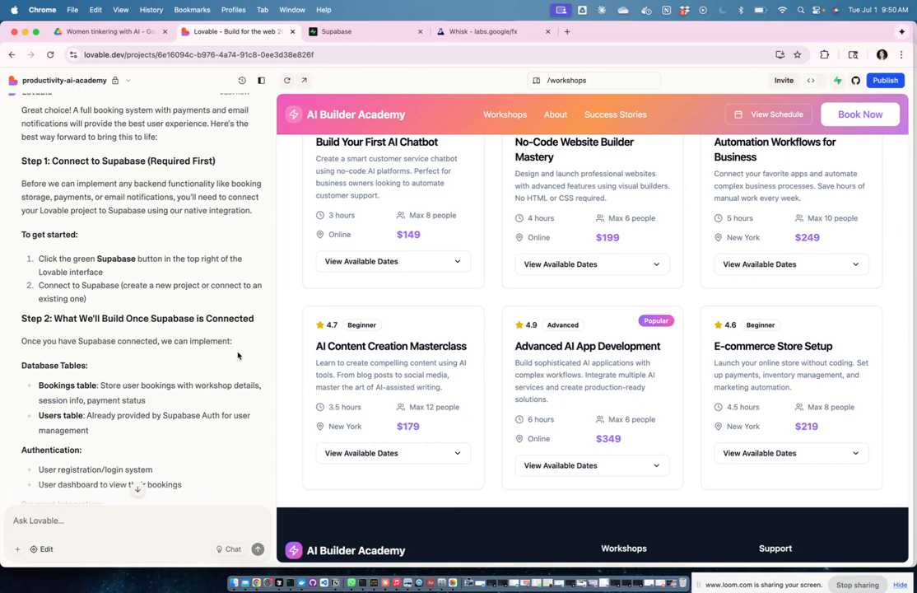
pyautogui.scroll(-5, 238, 354)
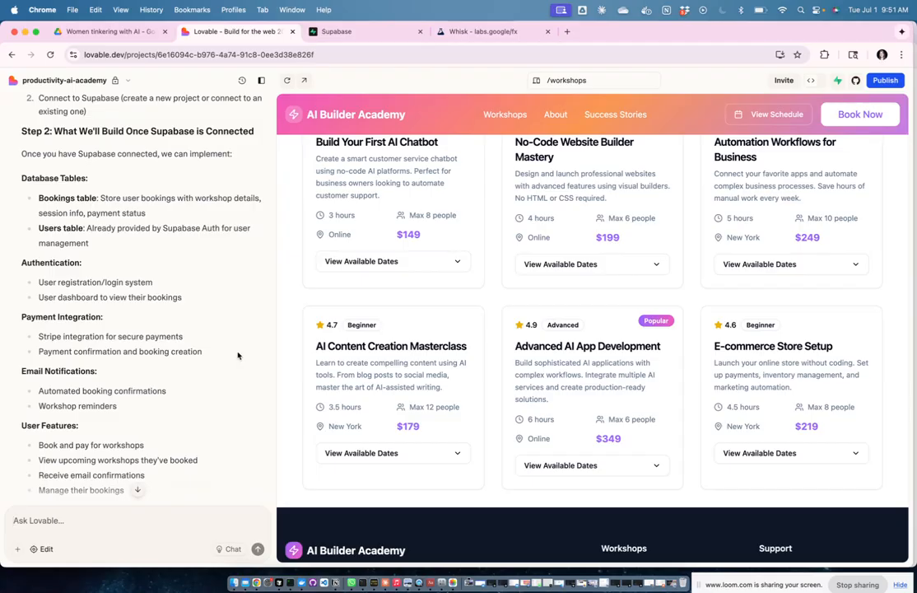
pyautogui.scroll(-5, 237, 355)
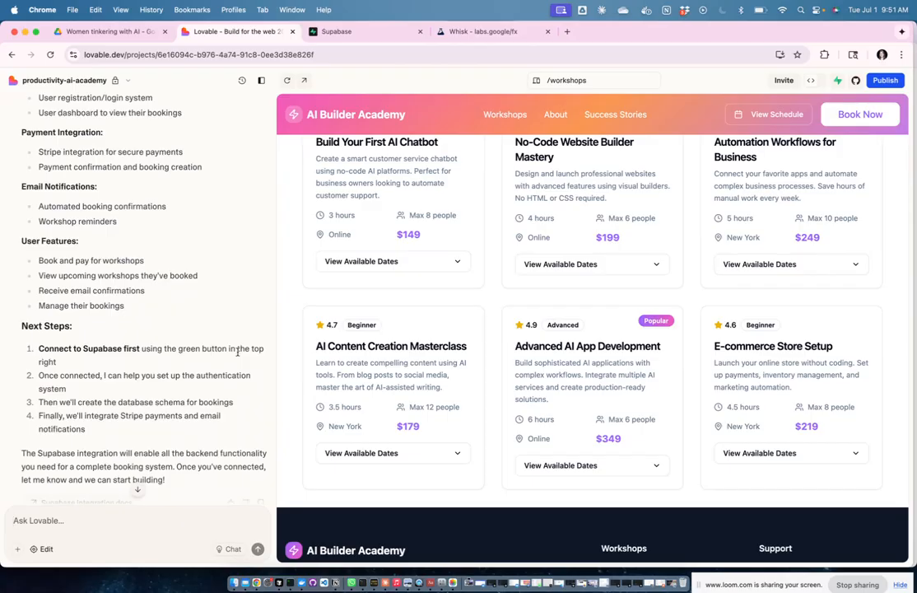
pyautogui.scroll(-1, 237, 352)
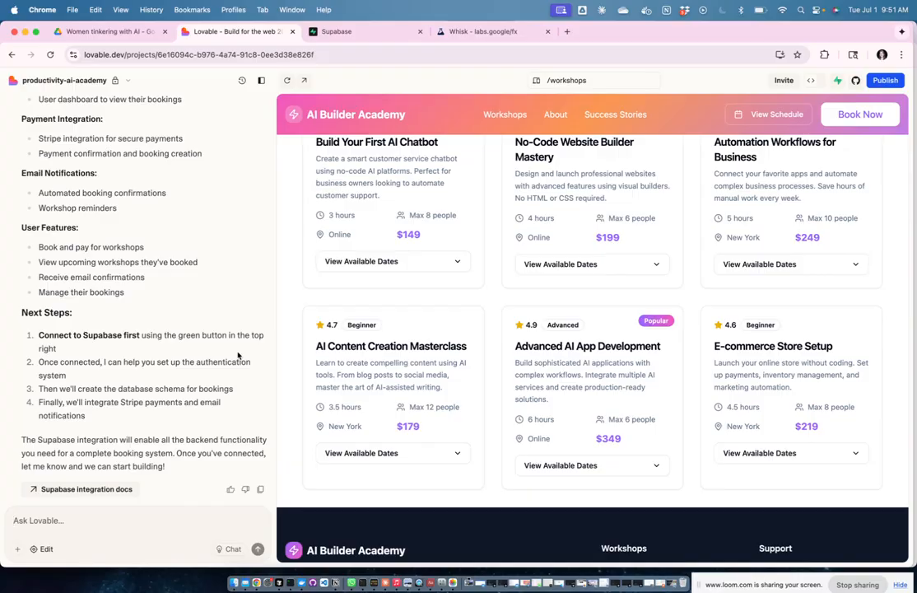
pyautogui.scroll(3, 168, 262)
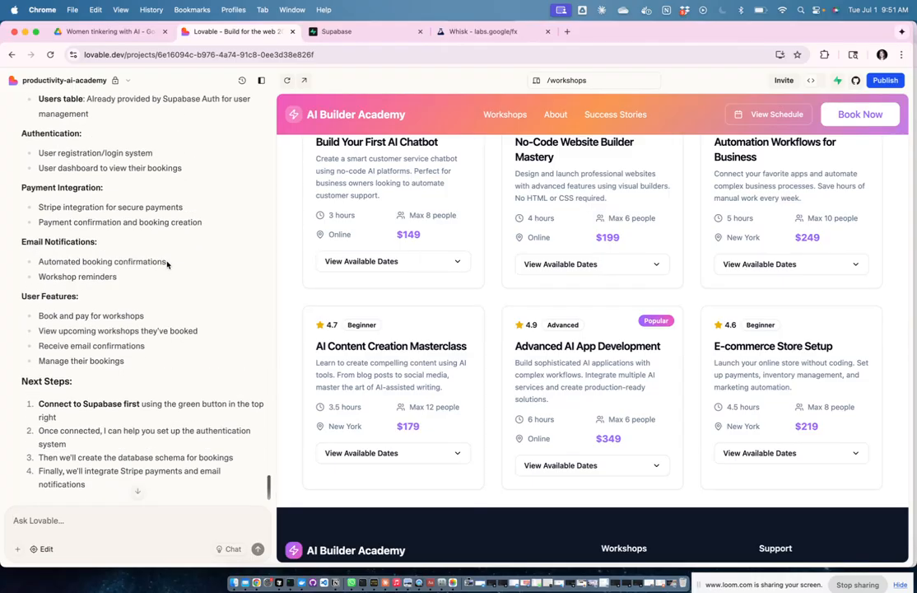
pyautogui.scroll(-3, 168, 264)
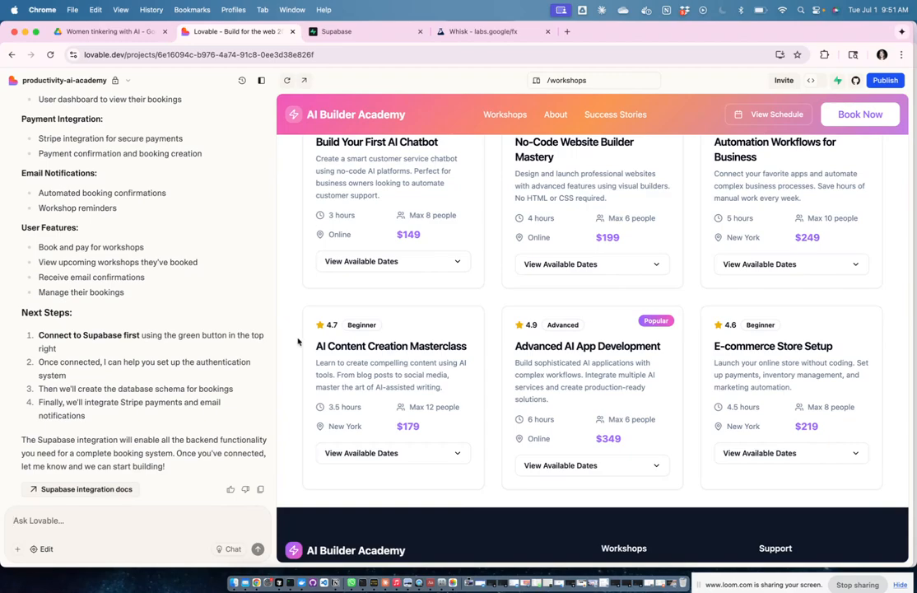
# Step: Start connecting the project to Supabase and pick a project to link
pyautogui.click(836, 80)
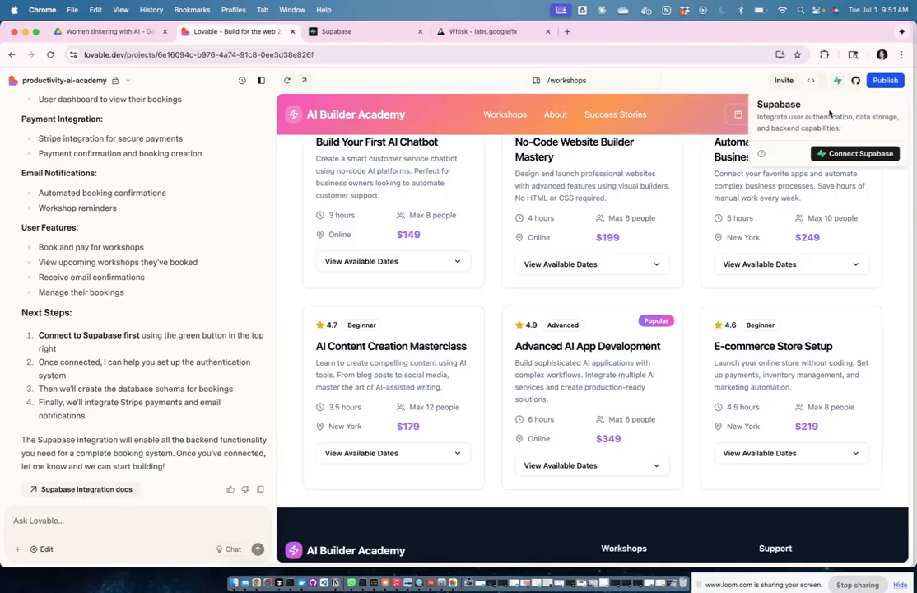
pyautogui.click(850, 154)
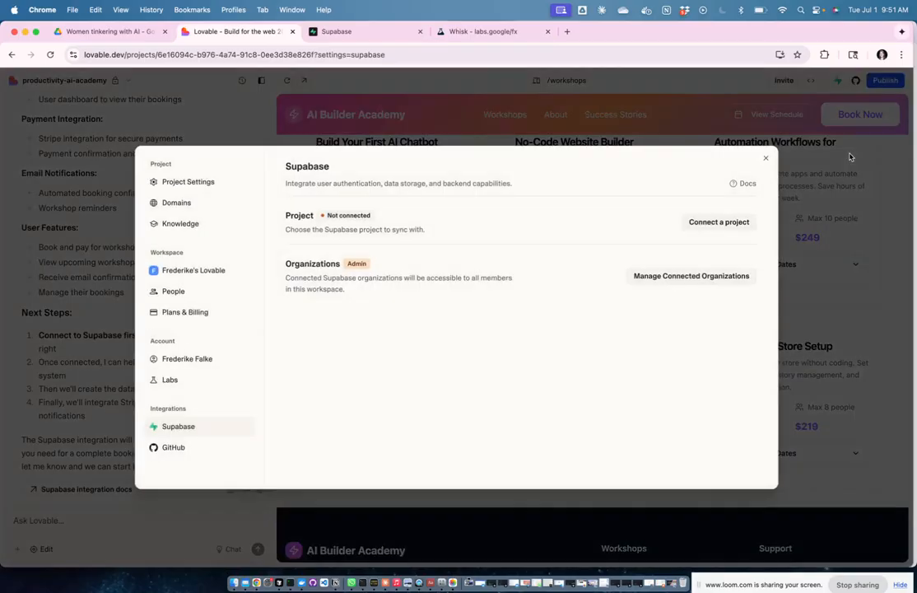
pyautogui.click(724, 225)
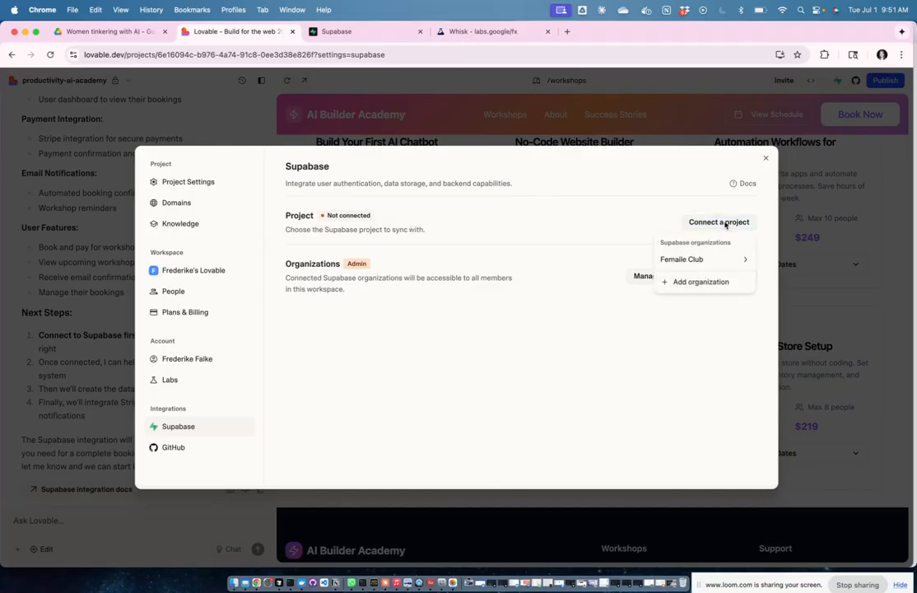
# Step: Create a new Supabase project under the available organization
pyautogui.moveTo(694, 265)
pyautogui.click(798, 340)
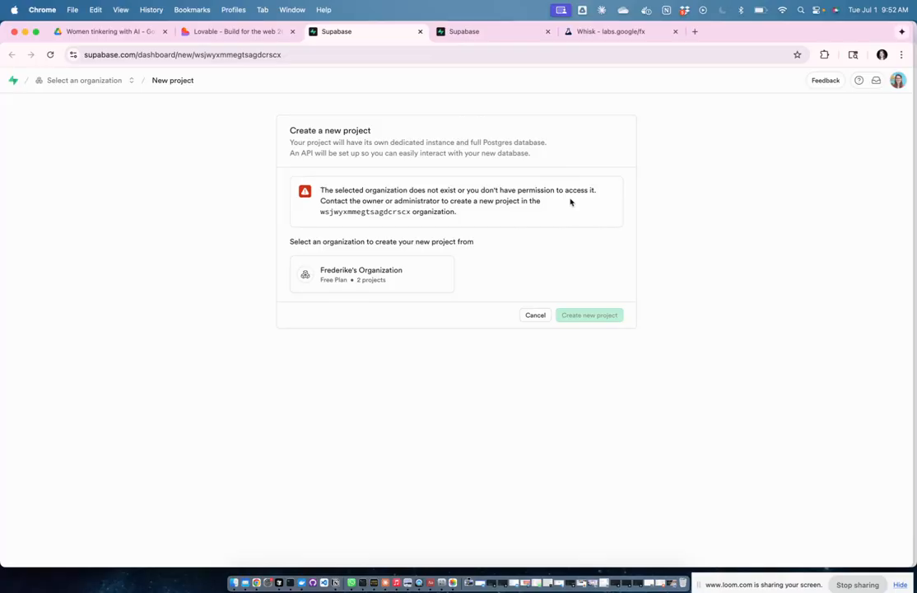
pyautogui.click(418, 273)
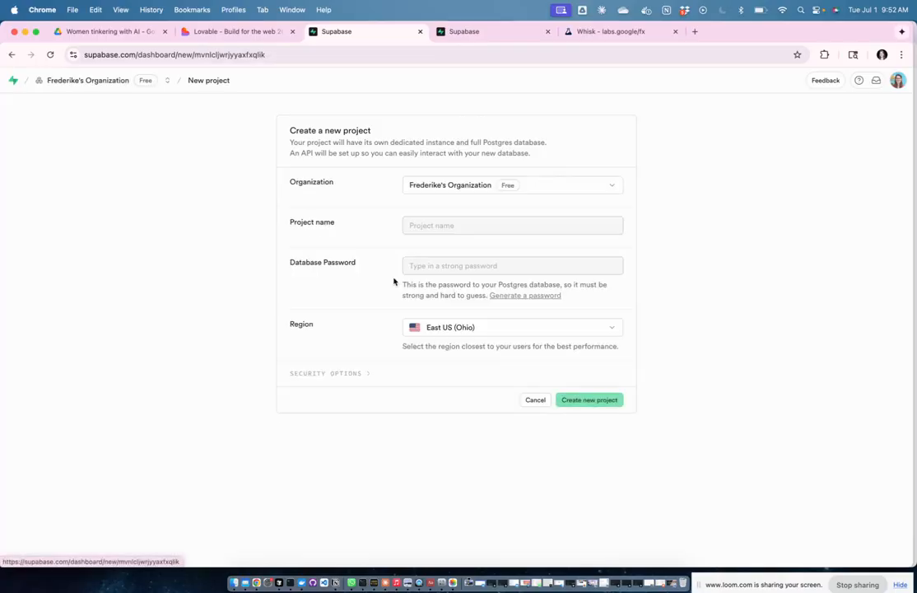
# Step: Name the project ai-practice-academy and set and copy your own strong database password
pyautogui.click(435, 224)
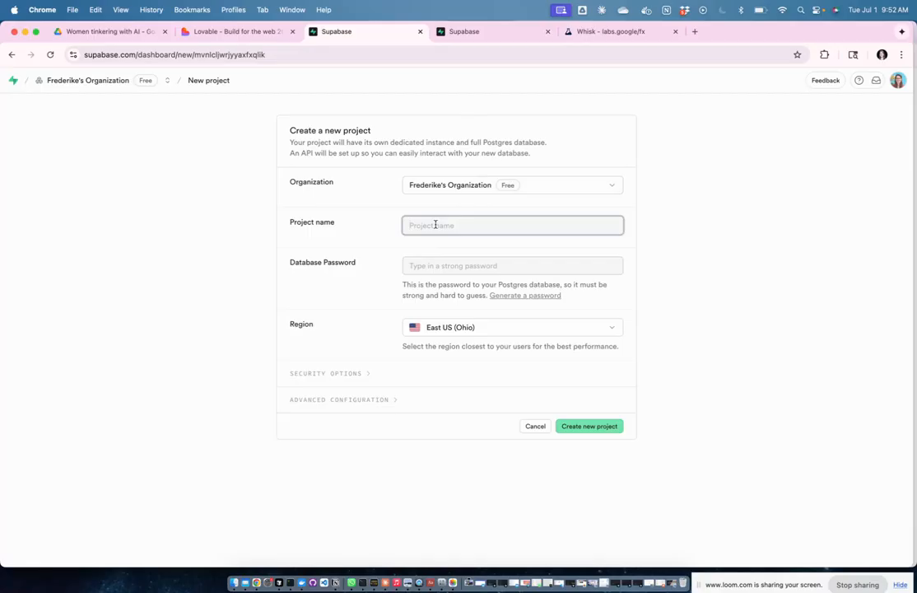
pyautogui.write('ai-learni')
pyautogui.write('ract')
pyautogui.click(431, 266)
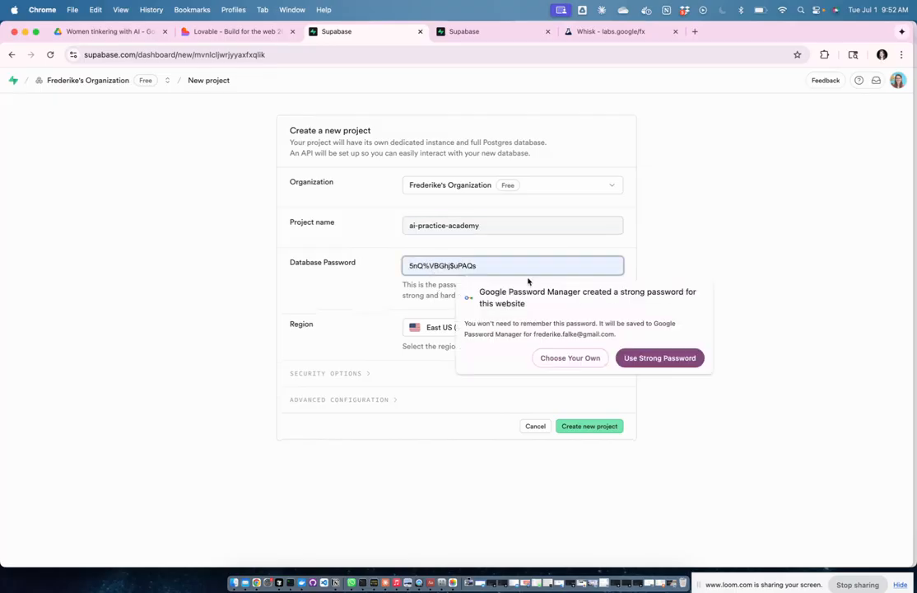
pyautogui.click(570, 358)
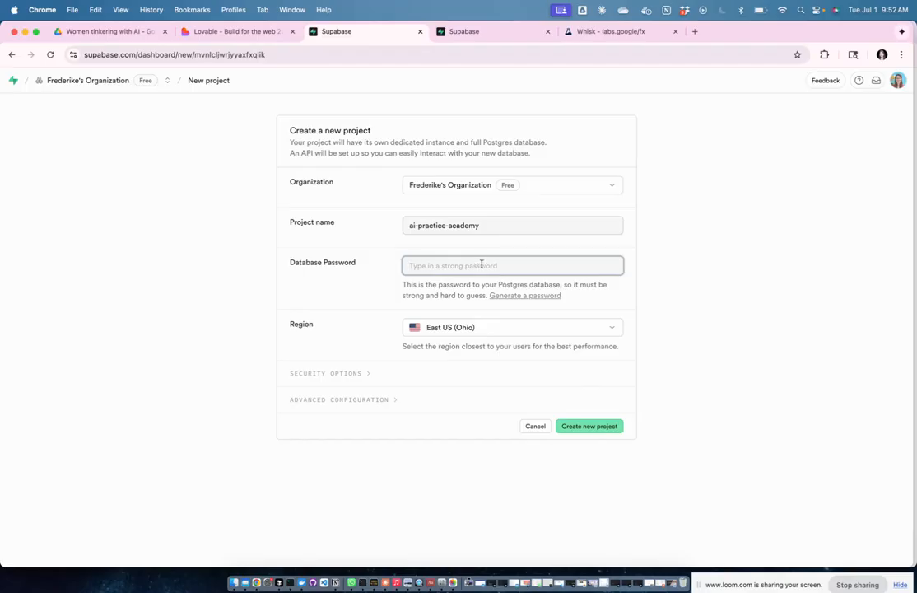
pyautogui.write('******')
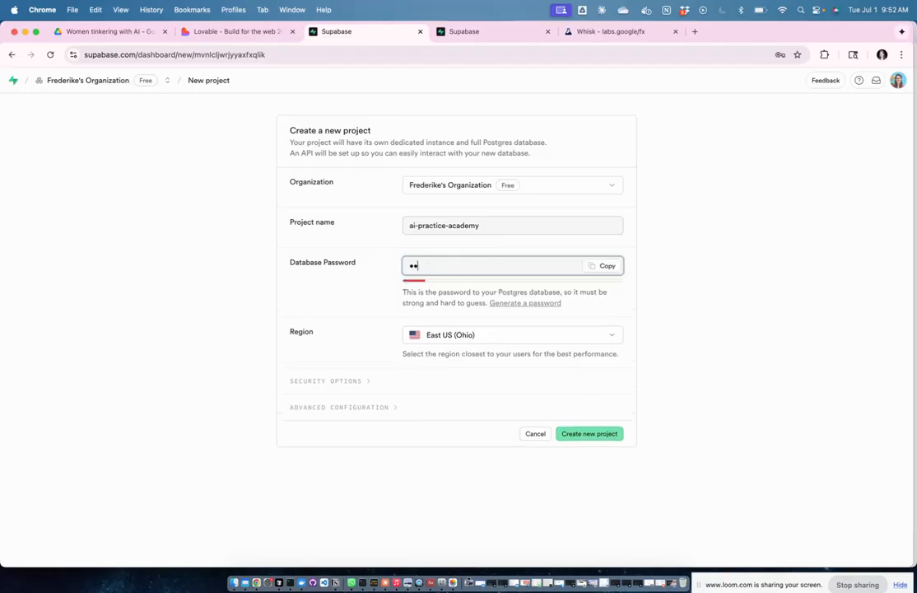
pyautogui.write('*****')
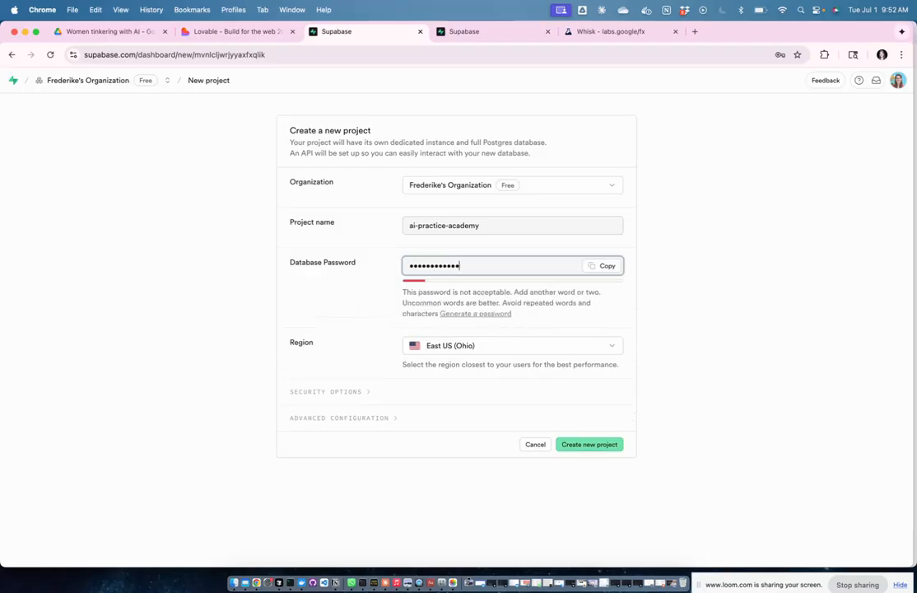
pyautogui.write('*')
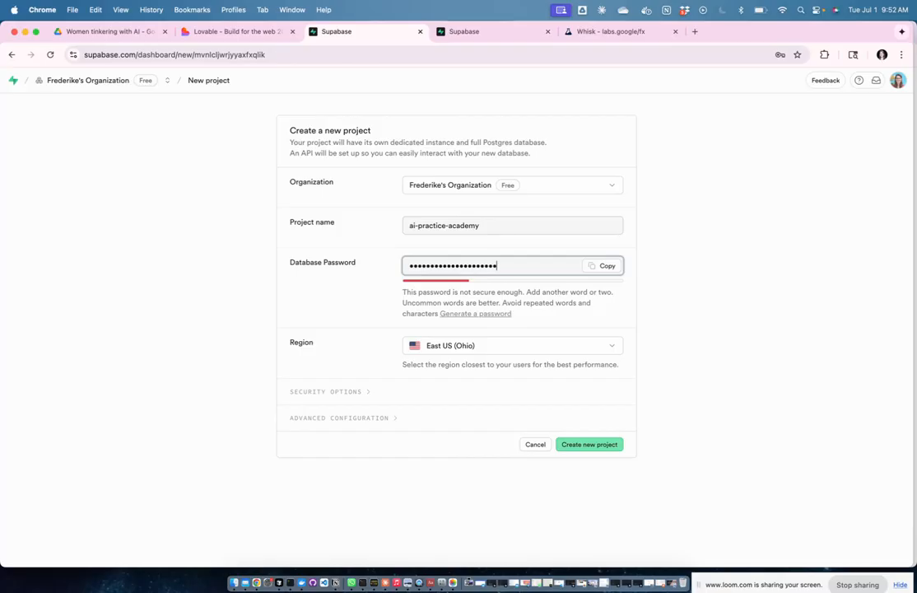
pyautogui.write('*')
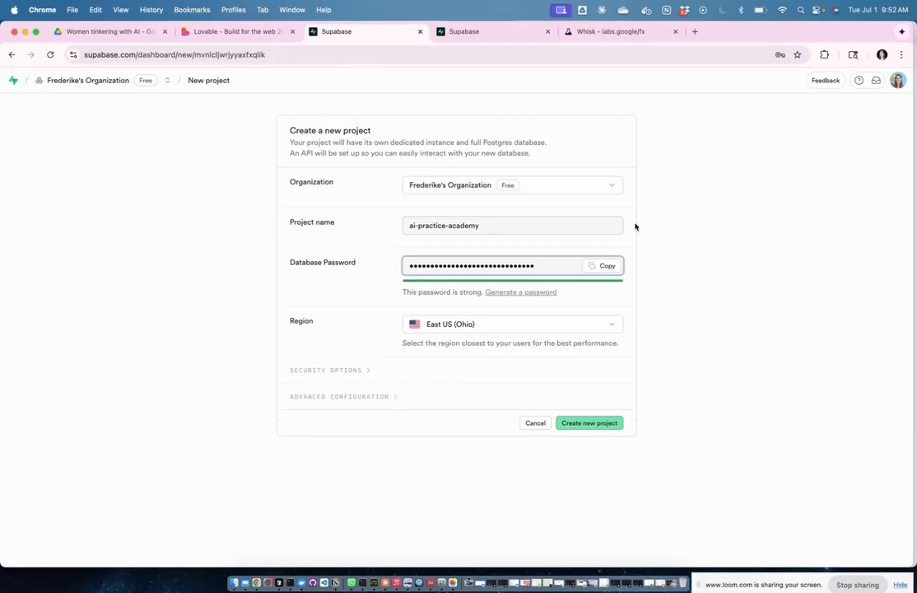
pyautogui.click(606, 266)
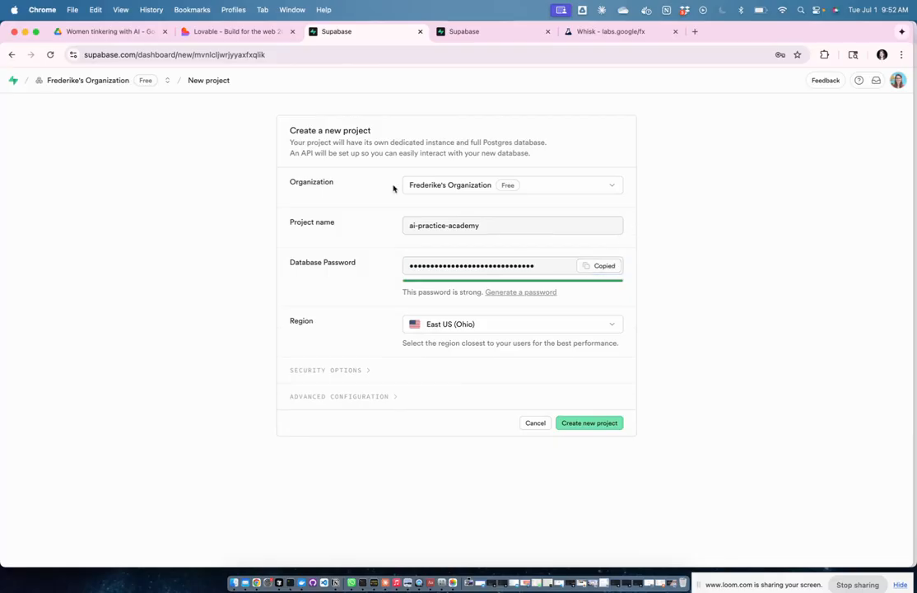
# Step: Paste the new database password into the first block of Notion's Workshop Information page and fix its ending
pyautogui.hotkey('ctrl', 'Up')
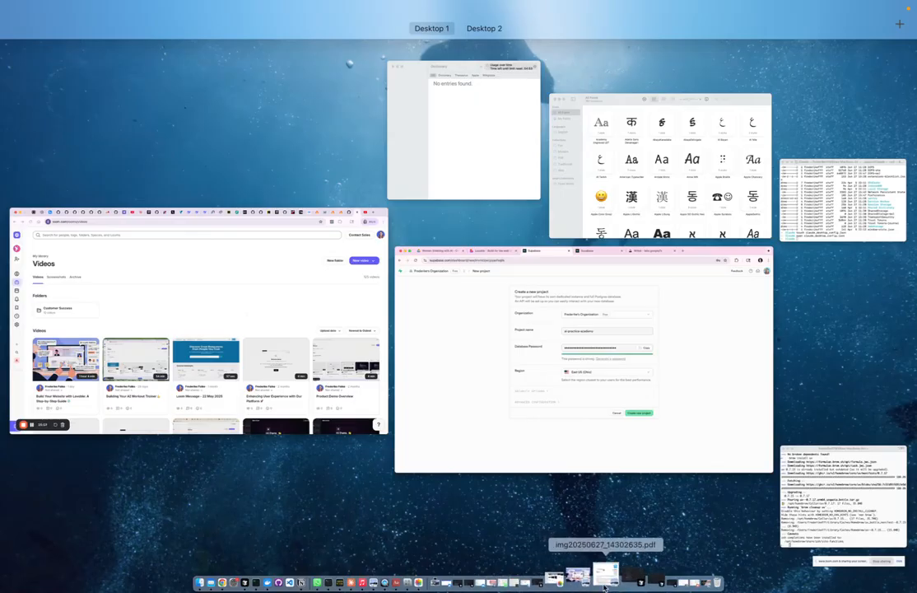
pyautogui.click(650, 583)
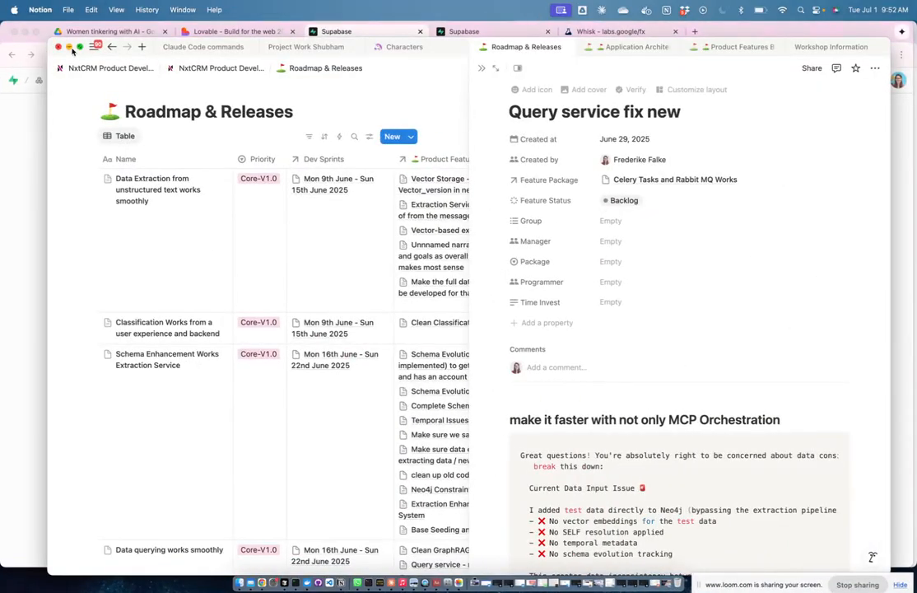
pyautogui.click(836, 50)
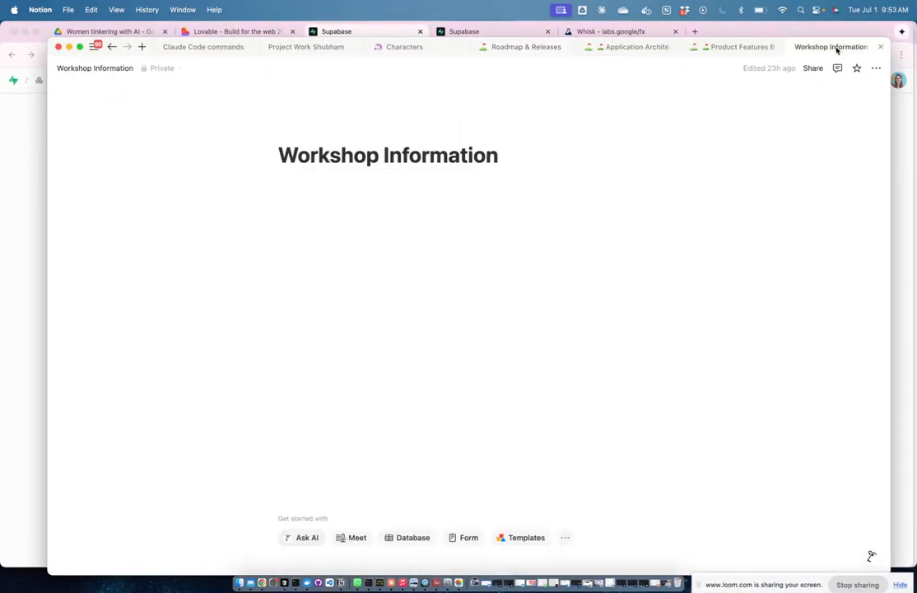
pyautogui.click(306, 184)
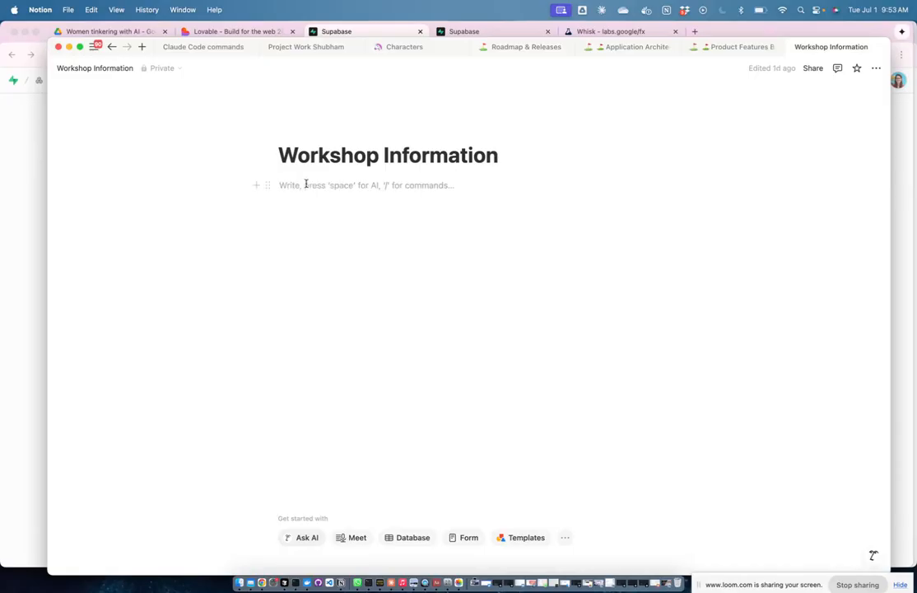
pyautogui.press('super+v')
pyautogui.moveTo(371, 184); pyautogui.dragTo(417, 184)
pyautogui.write('I')
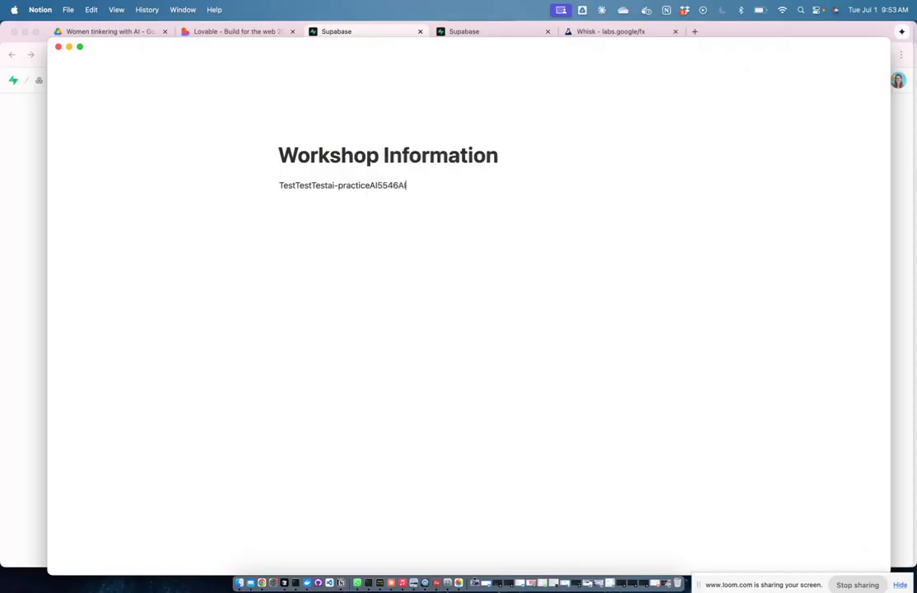
pyautogui.moveTo(420, 187); pyautogui.dragTo(248, 186)
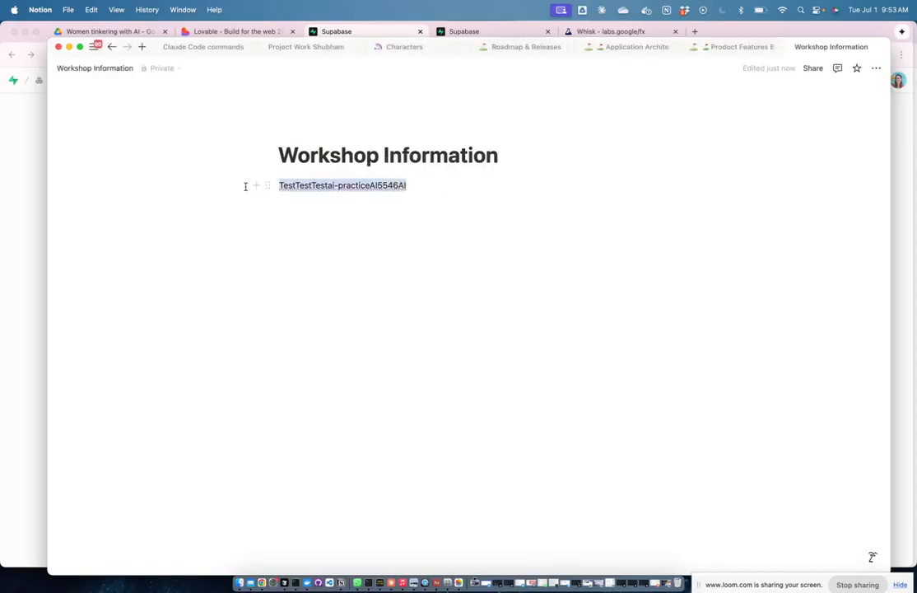
pyautogui.hotkey('ctrl', 'Up')
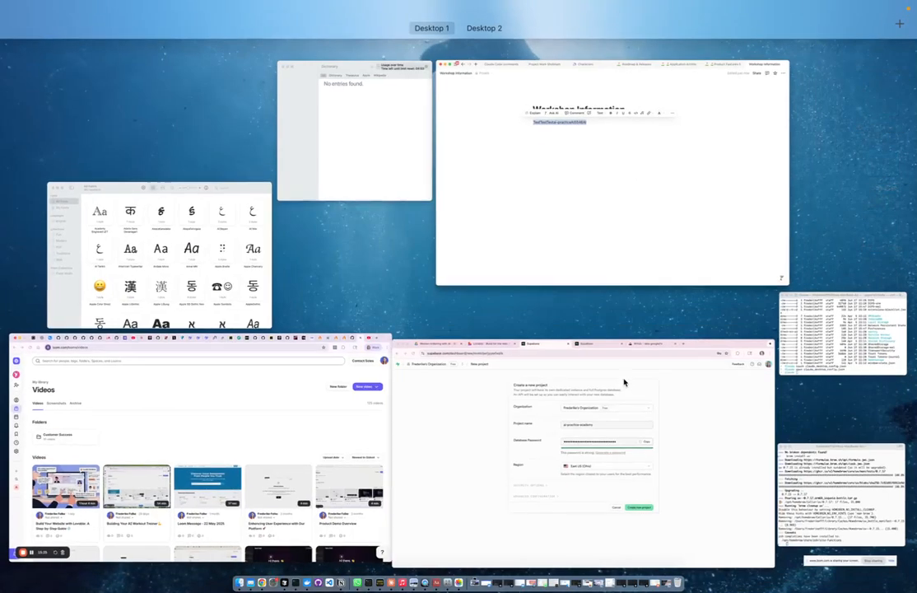
# Step: Replace the database password with the noted one, create ai-practice-academy, and decline browser password saving
pyautogui.click(549, 461)
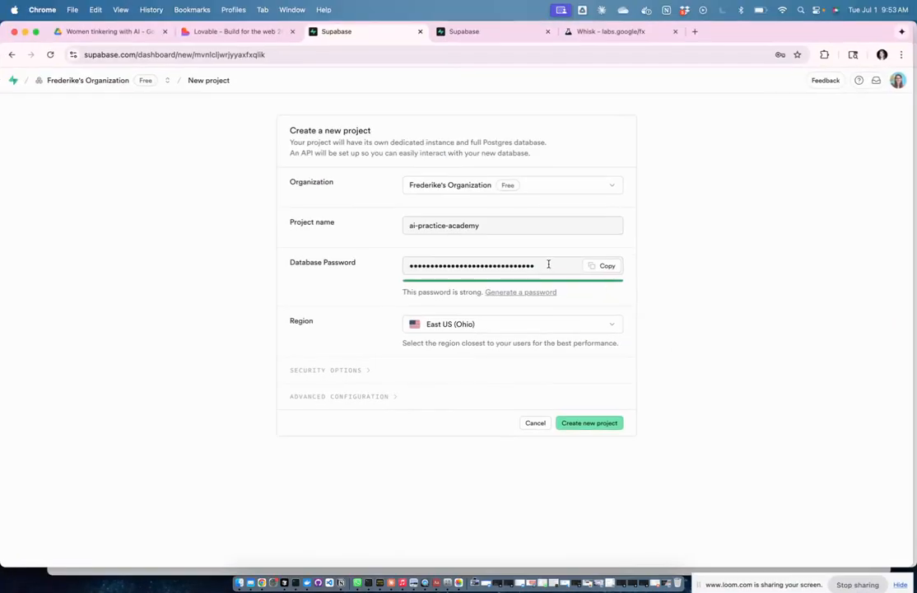
pyautogui.moveTo(548, 263); pyautogui.dragTo(403, 262)
pyautogui.press('super+v')
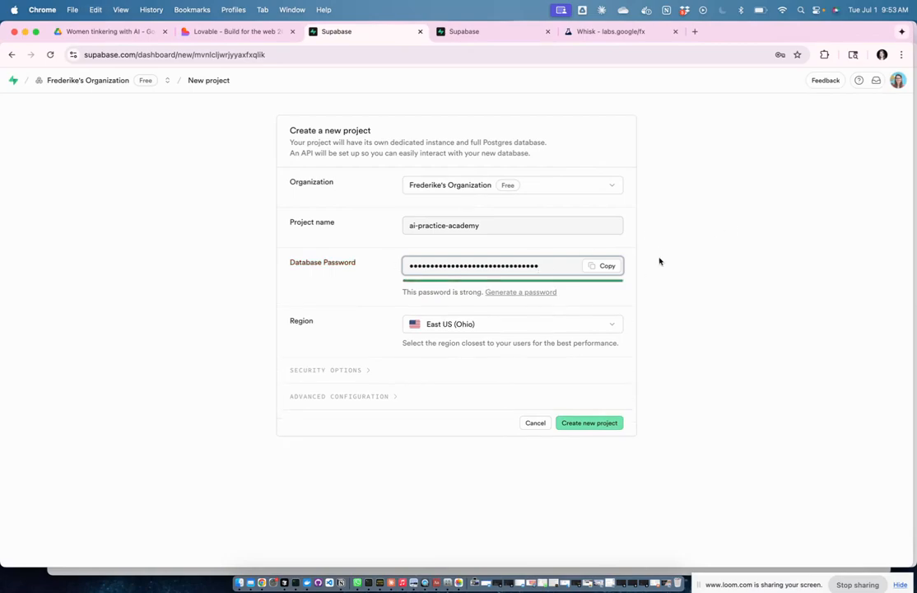
pyautogui.click(584, 424)
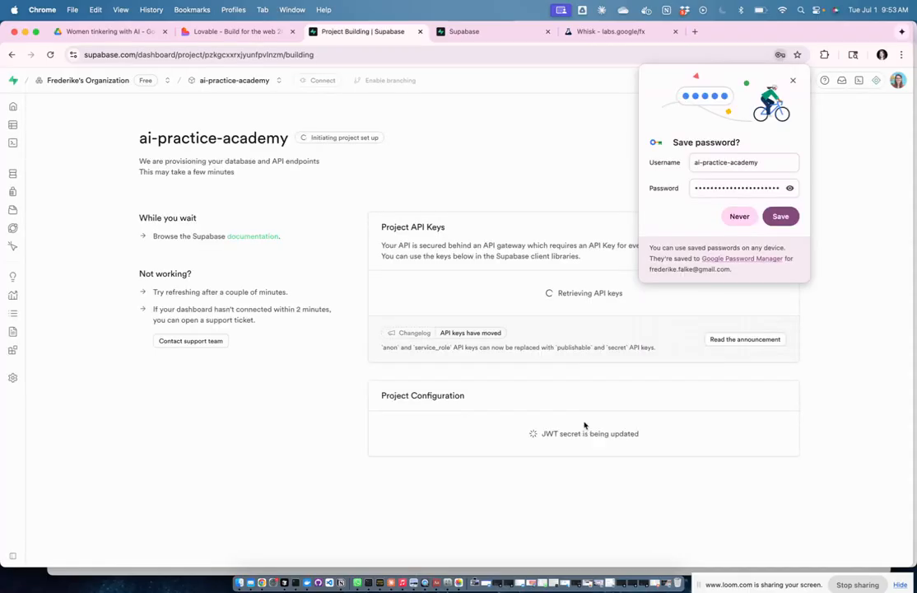
pyautogui.click(742, 216)
pyautogui.scroll(-3, 647, 343)
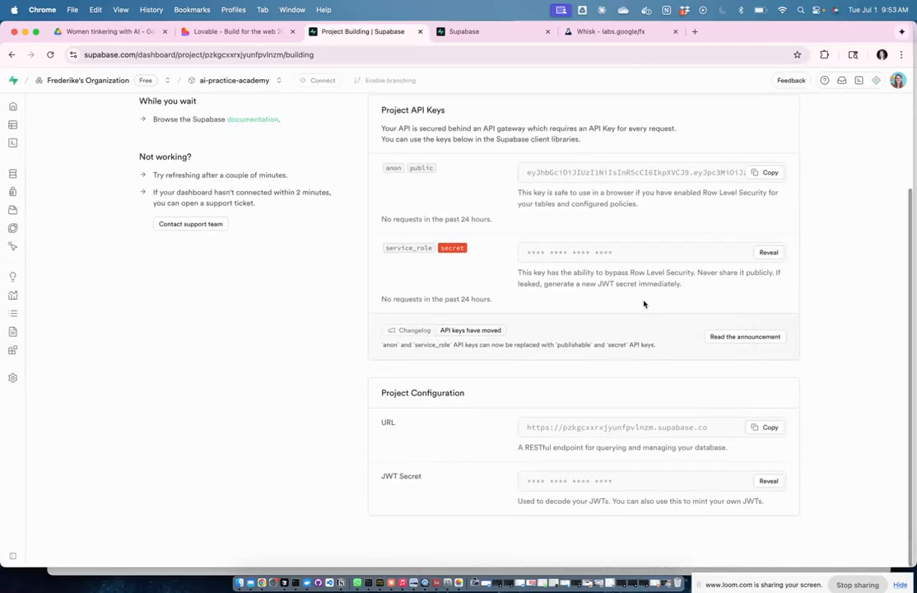
pyautogui.scroll(1, 687, 320)
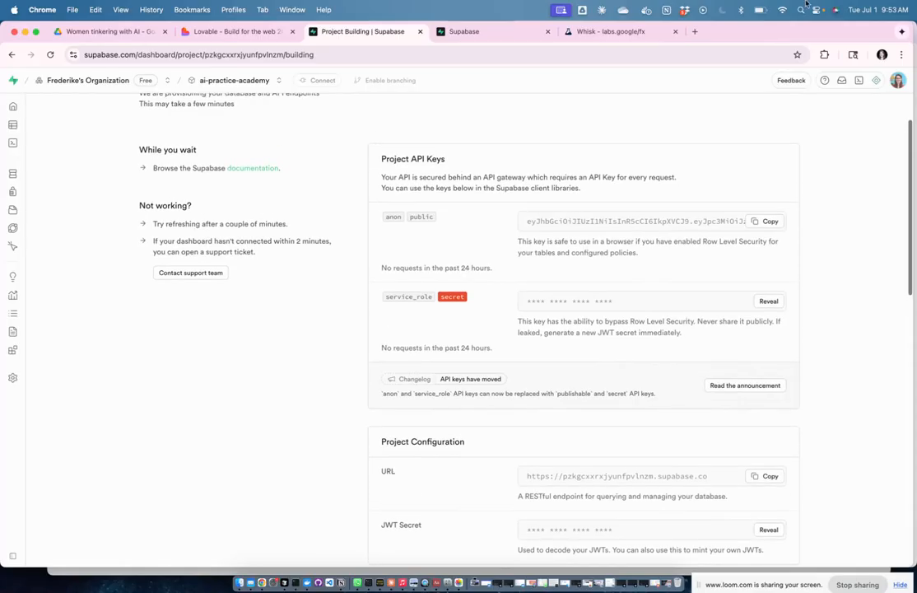
# Step: In Lovable's Supabase settings, view the connectable projects and close the list without choosing one
pyautogui.click(229, 33)
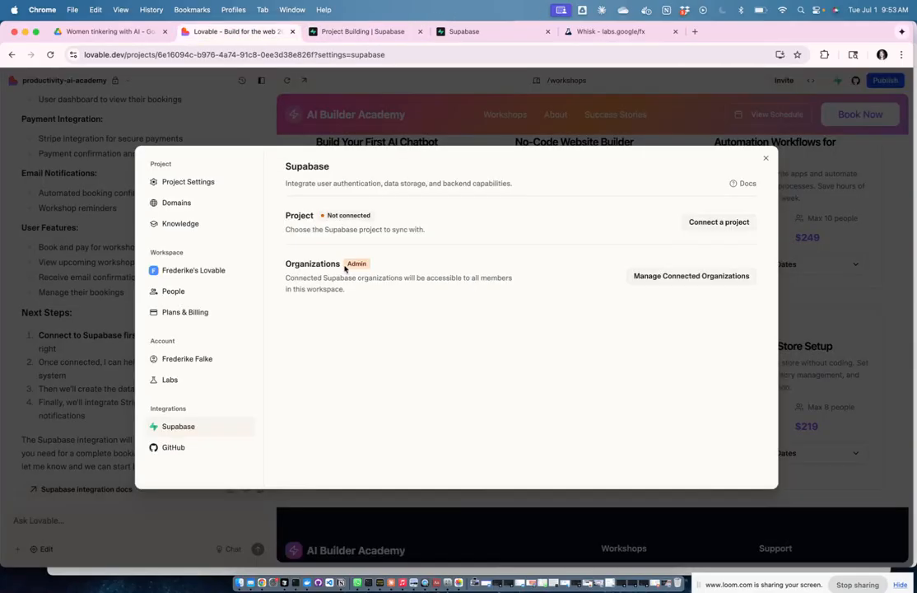
pyautogui.click(720, 222)
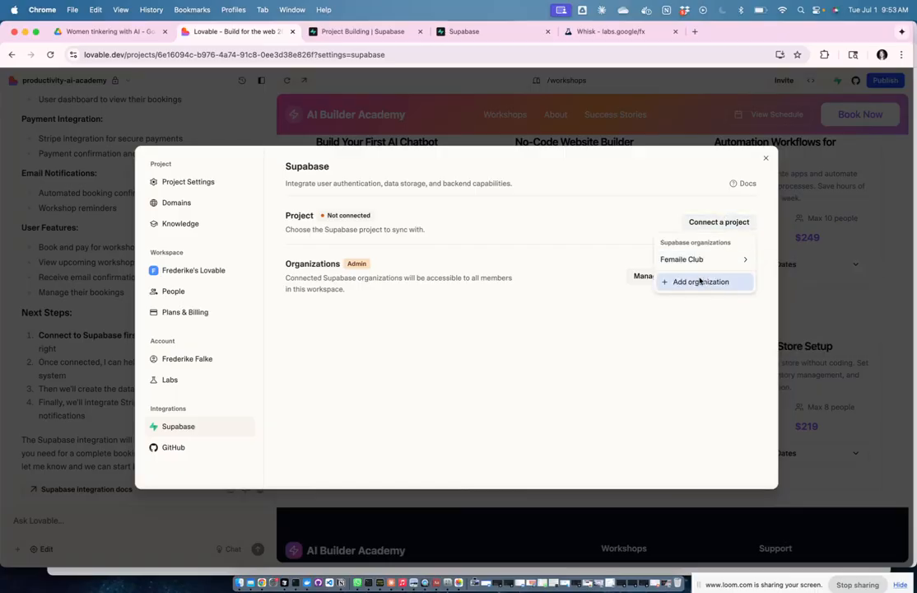
pyautogui.moveTo(694, 262)
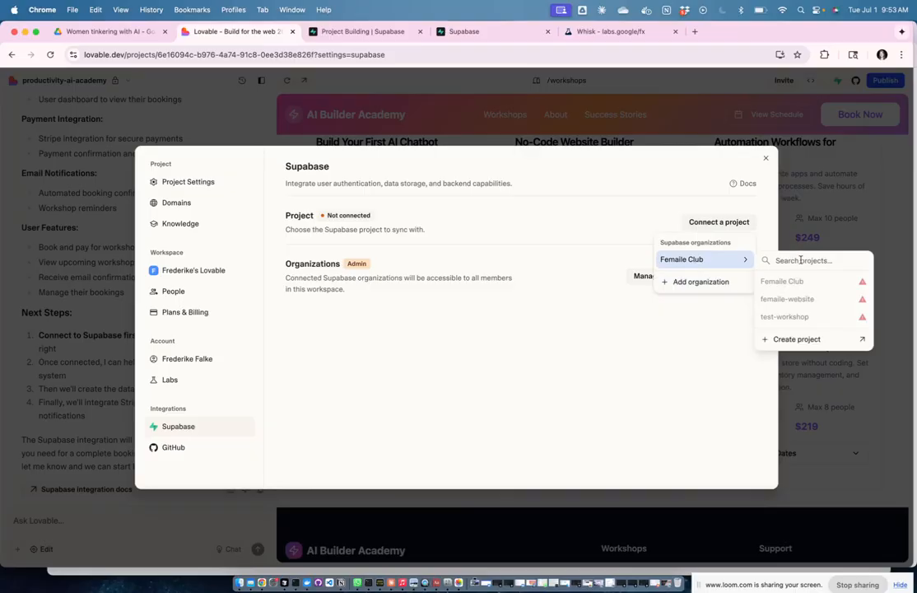
pyautogui.click(584, 169)
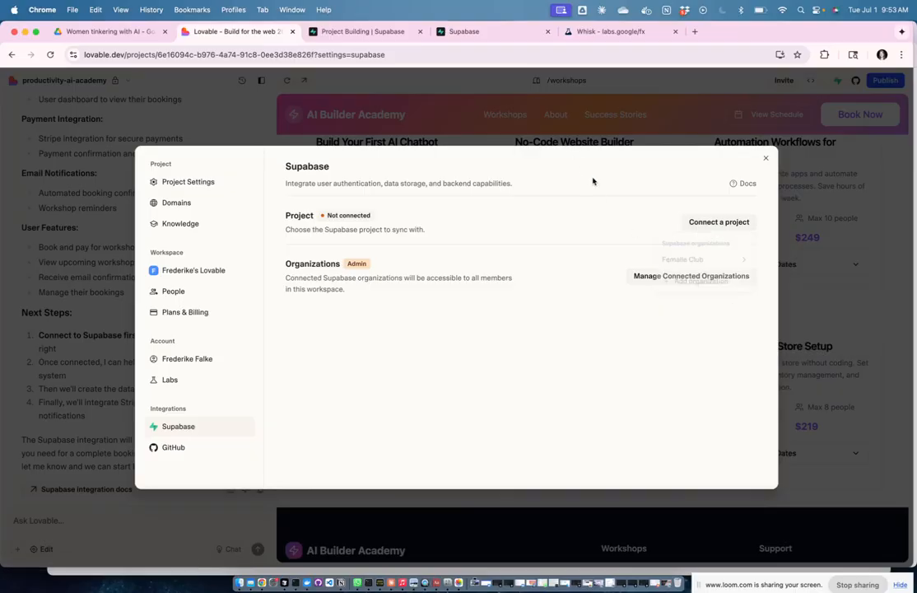
pyautogui.click(766, 158)
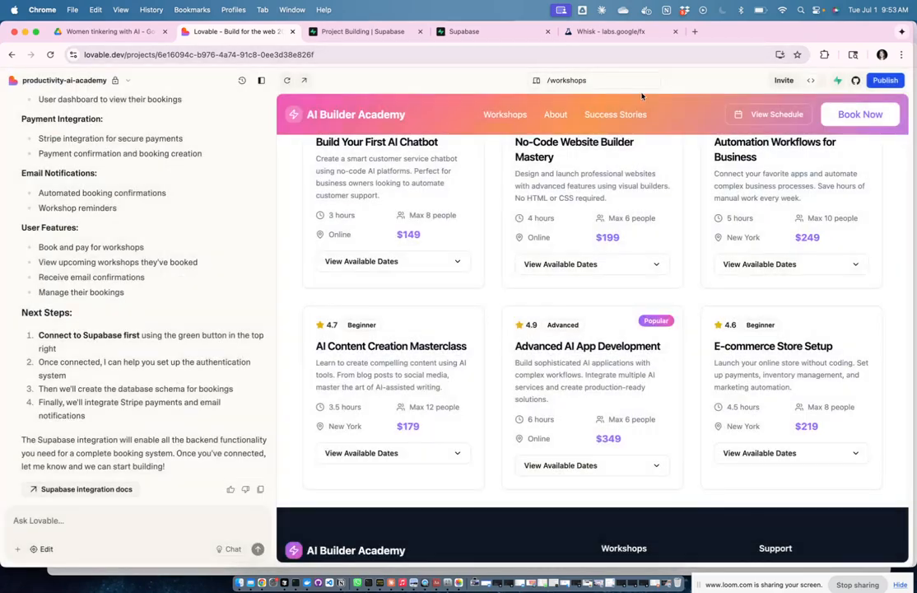
# Step: Reload Lovable, recheck linked organizations and available projects without connecting, then return to the Supabase tab
pyautogui.click(601, 55)
pyautogui.press('Return')
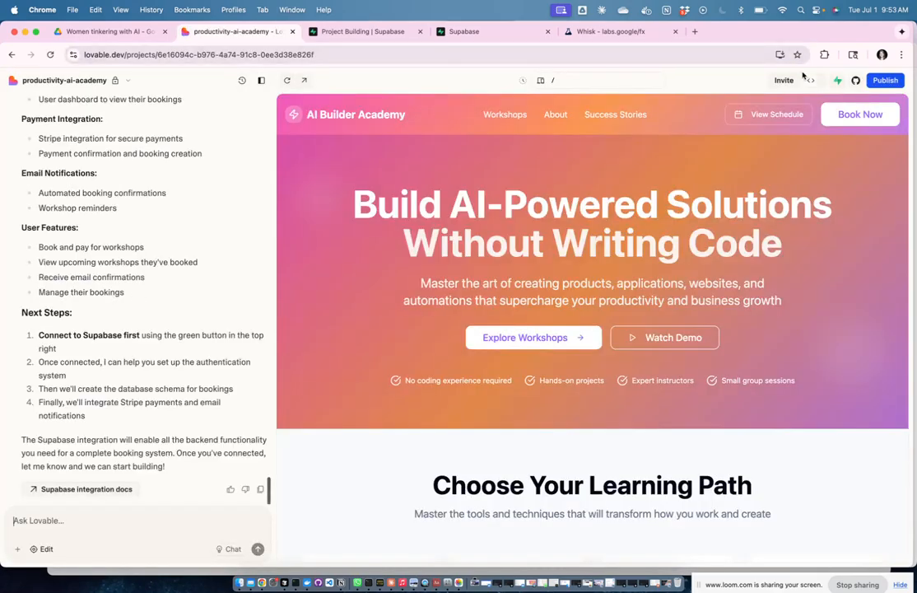
pyautogui.click(841, 81)
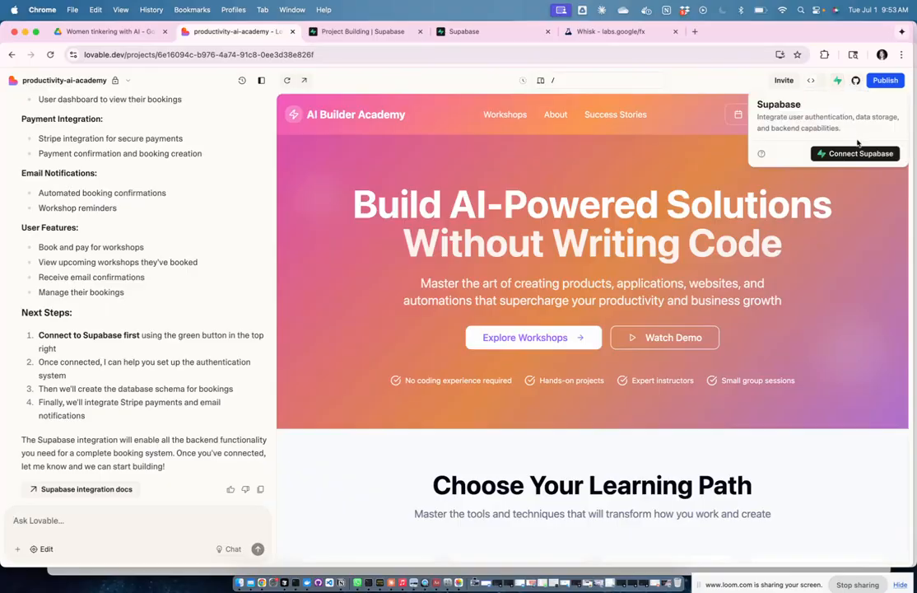
pyautogui.click(858, 154)
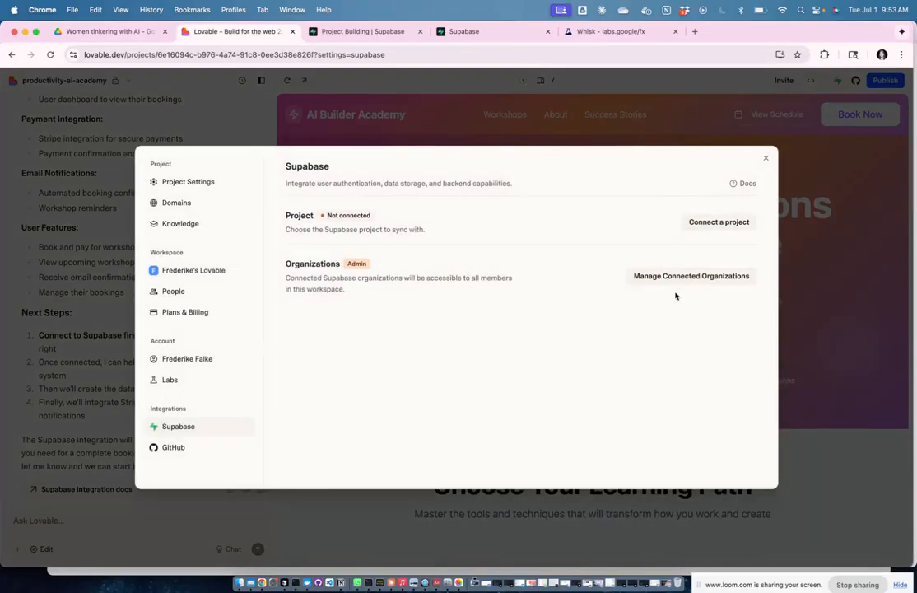
pyautogui.click(699, 276)
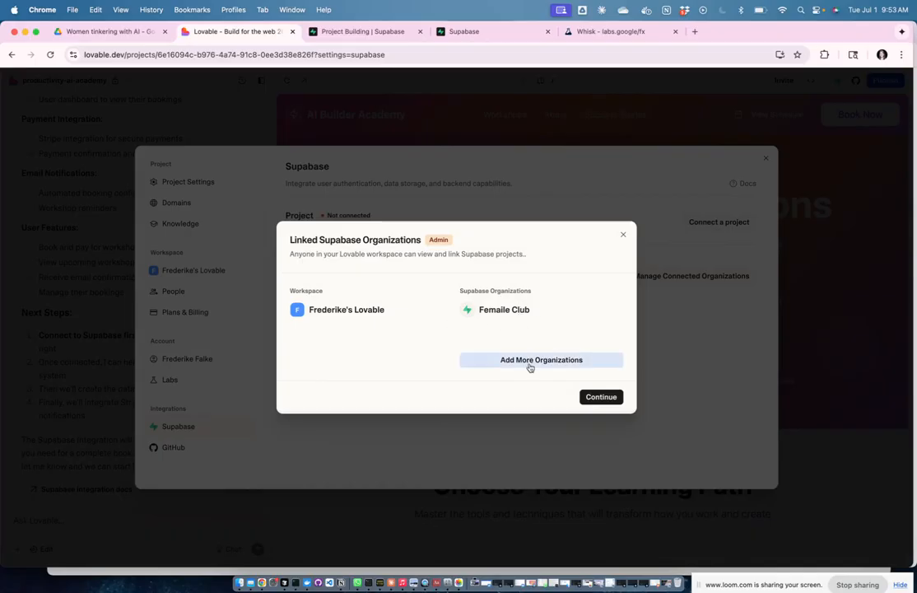
pyautogui.click(599, 395)
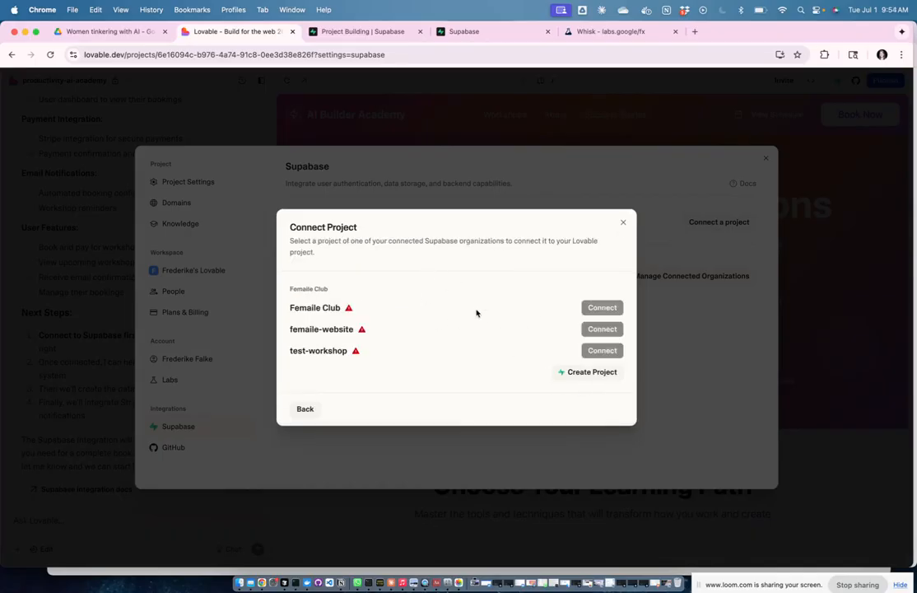
pyautogui.click(622, 224)
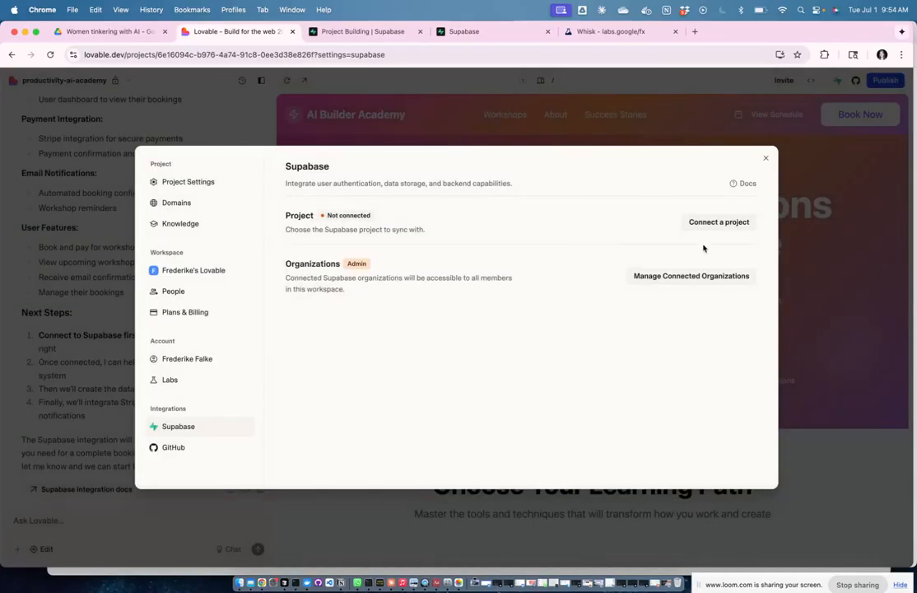
pyautogui.click(766, 158)
pyautogui.click(348, 33)
# Step: Glance over the ai-practice-academy dashboard, then switch back to the Lovable tab
pyautogui.scroll(3, 593, 223)
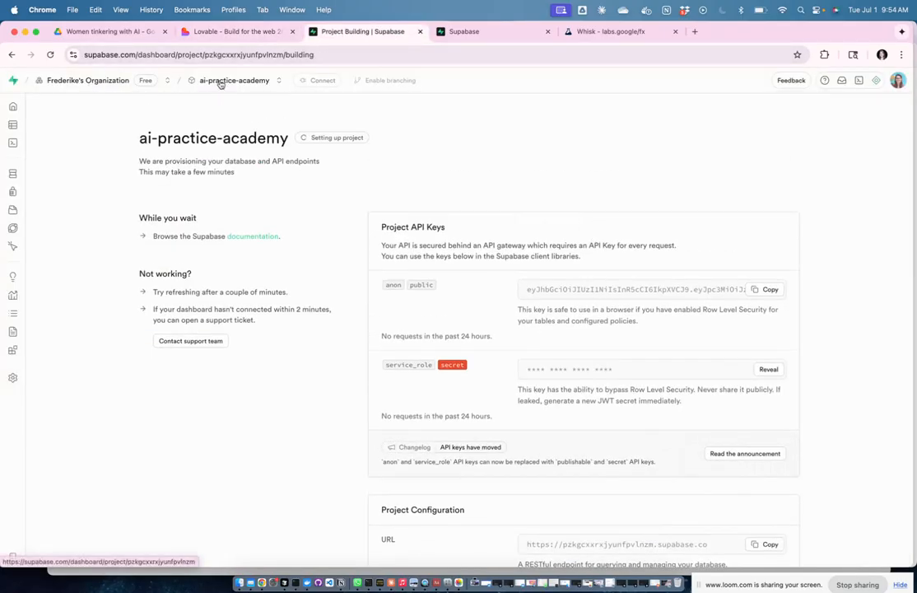
pyautogui.click(222, 32)
# Step: From Connect Supabase, open Manage Connected Organizations and choose Add More Organizations
pyautogui.click(837, 80)
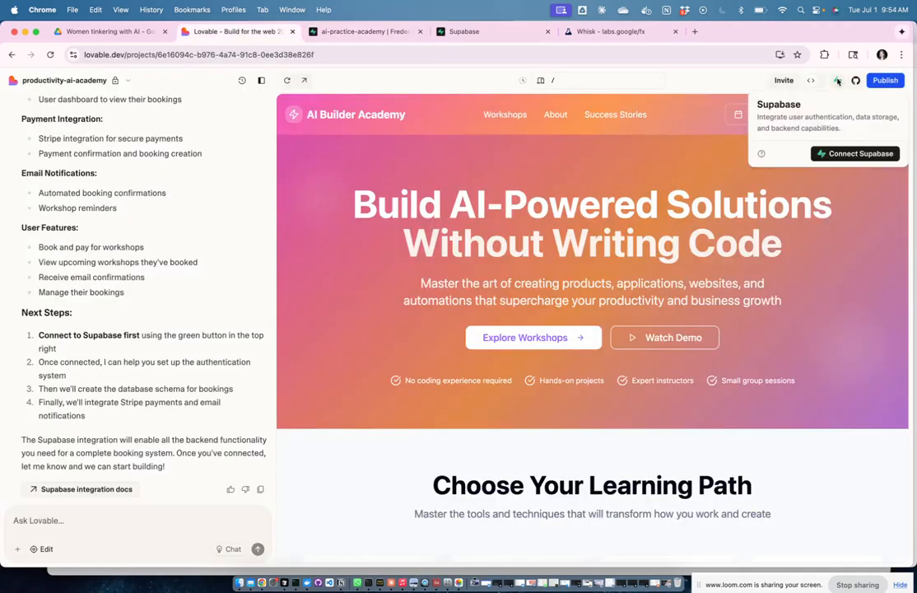
pyautogui.click(854, 153)
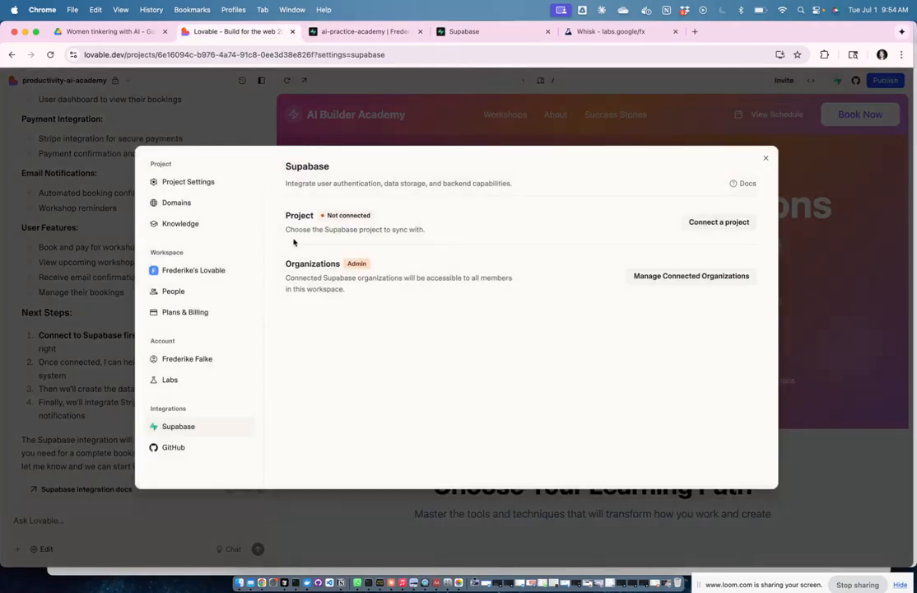
pyautogui.click(689, 277)
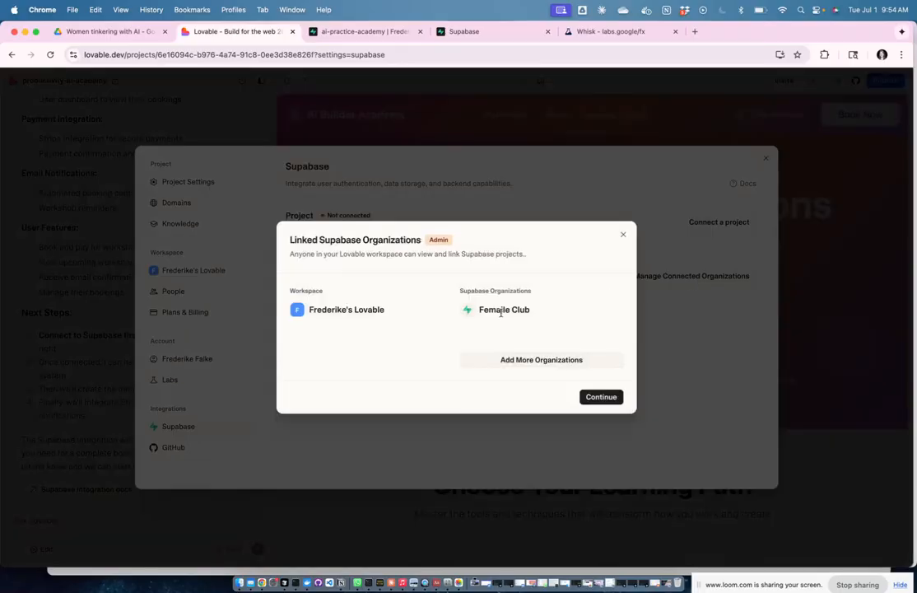
pyautogui.click(605, 361)
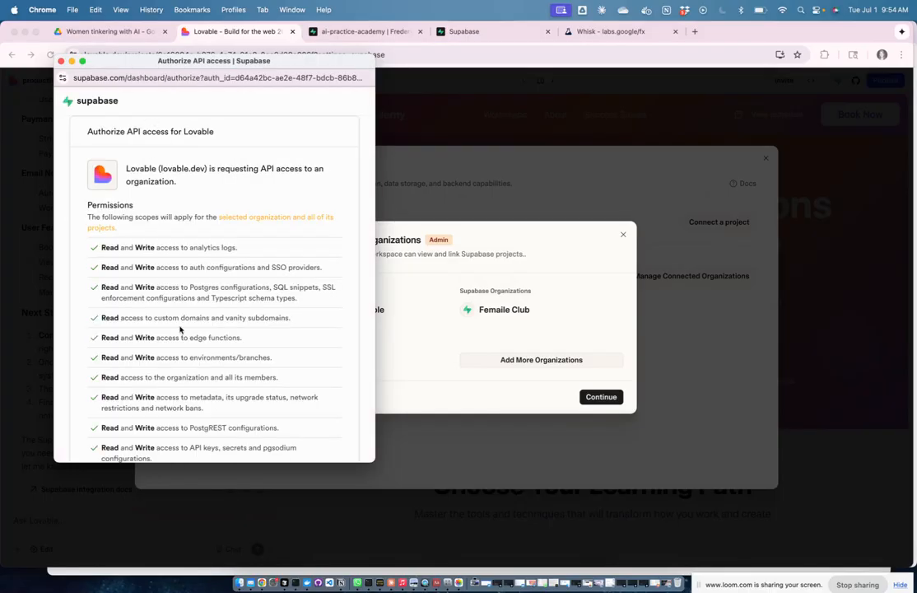
# Step: Keep the organization selected and authorize Lovable's read and write API access
pyautogui.scroll(-5, 202, 363)
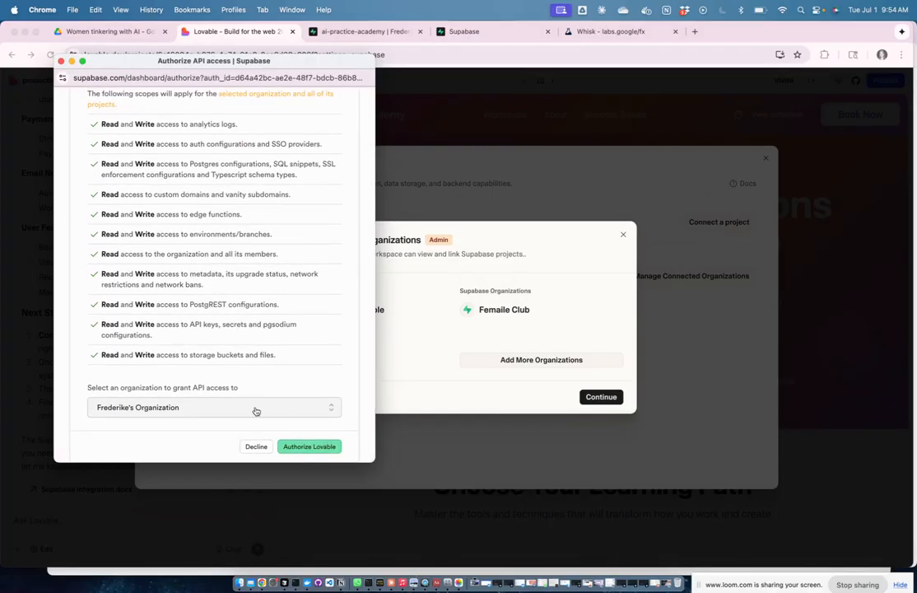
pyautogui.click(320, 452)
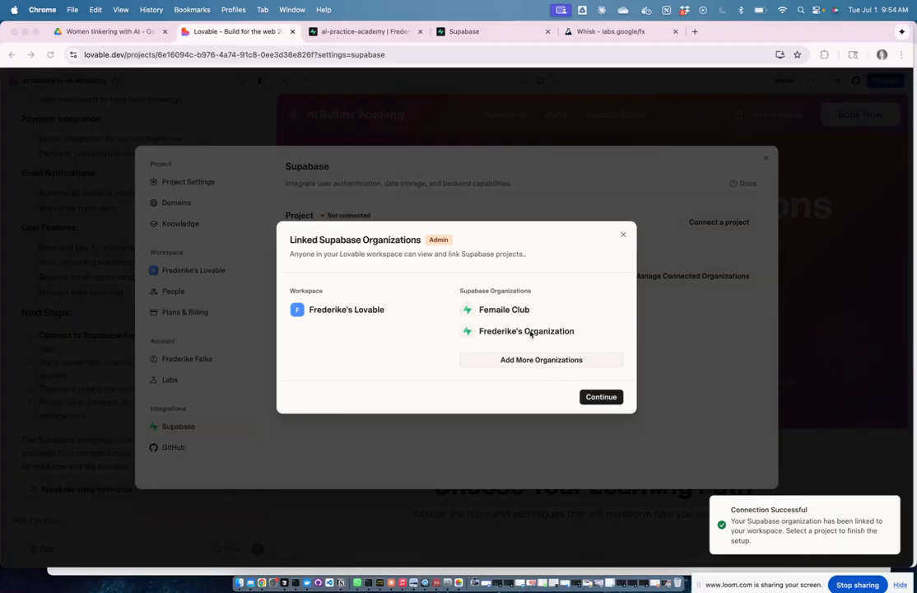
pyautogui.doubleClick(544, 331)
pyautogui.click(489, 330)
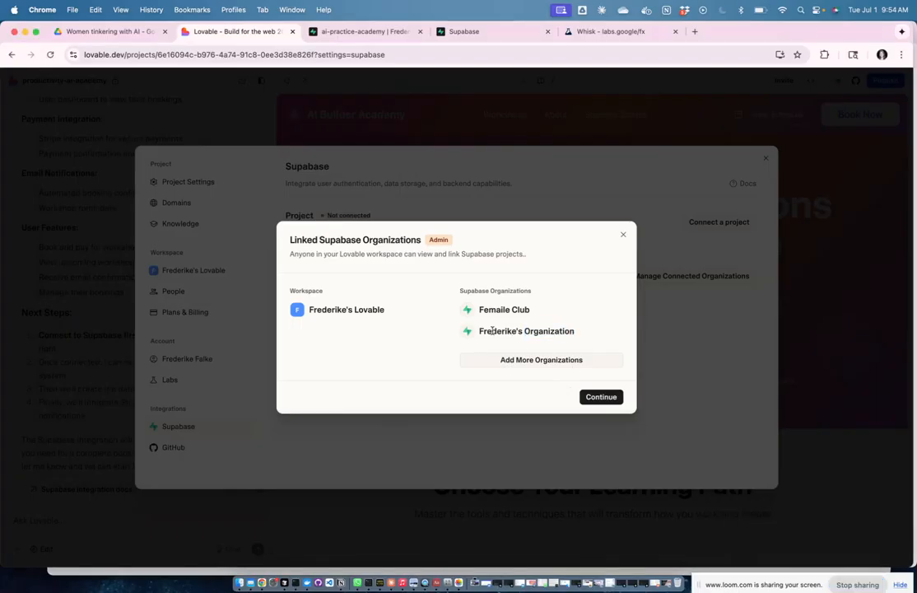
# Step: Connect the ai-practice-academy project to the site and close the Supabase integration settings
pyautogui.click(601, 398)
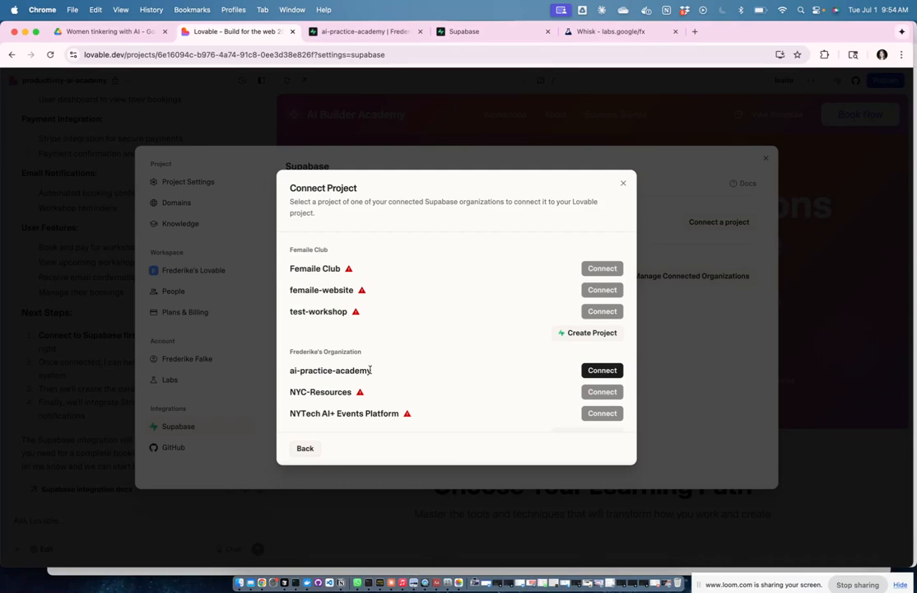
pyautogui.click(605, 372)
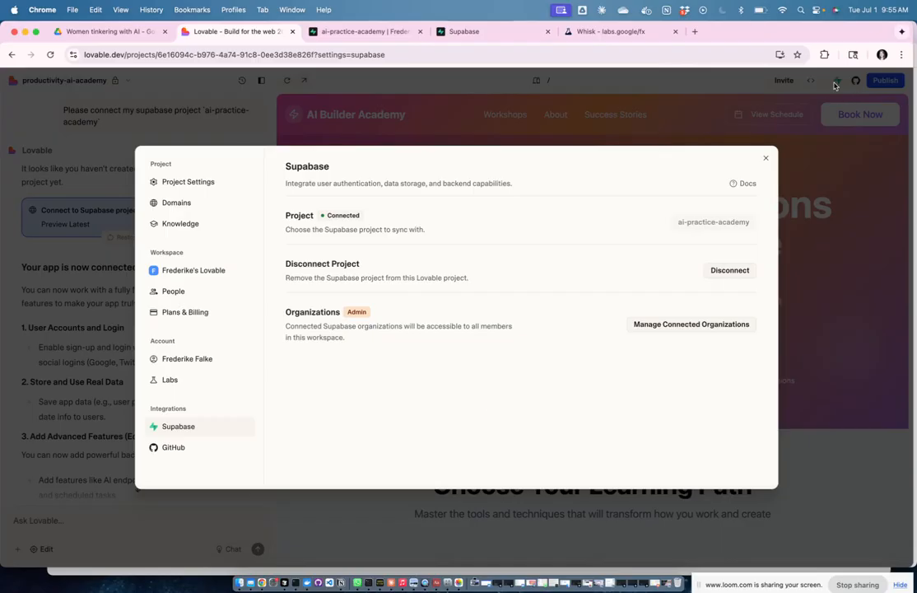
pyautogui.click(766, 161)
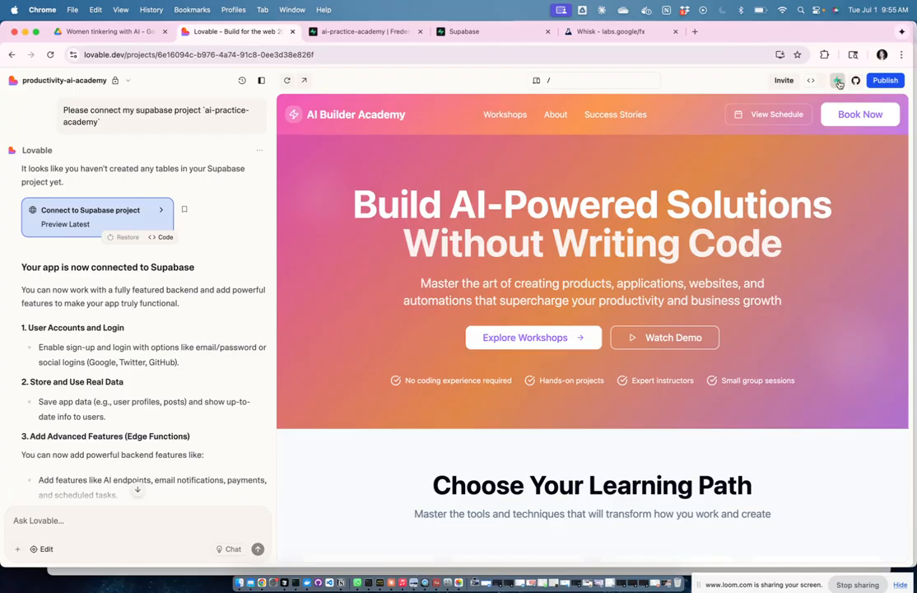
# Step: Scroll the chat and select the earlier booking plan and its reply for copying
pyautogui.scroll(-3, 164, 415)
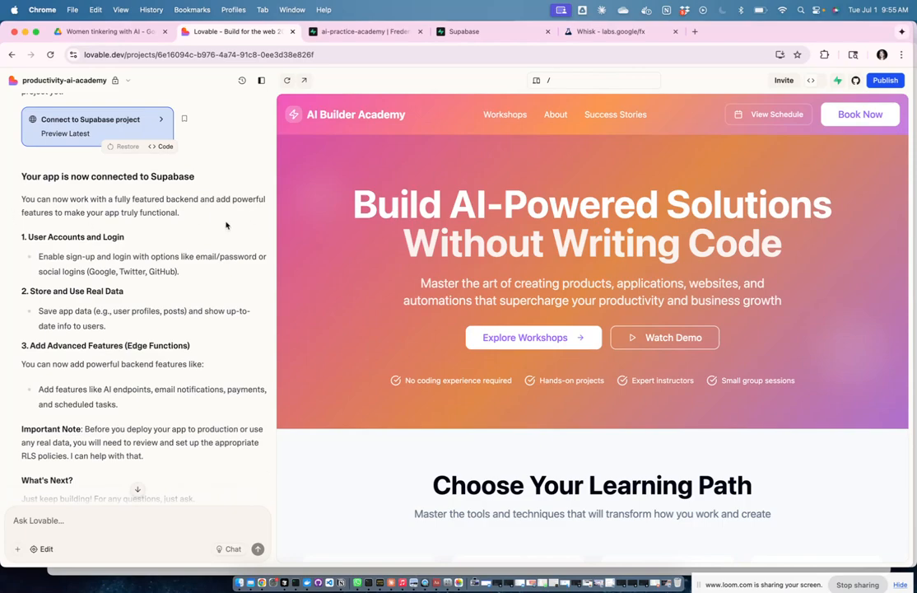
pyautogui.scroll(-1, 198, 197)
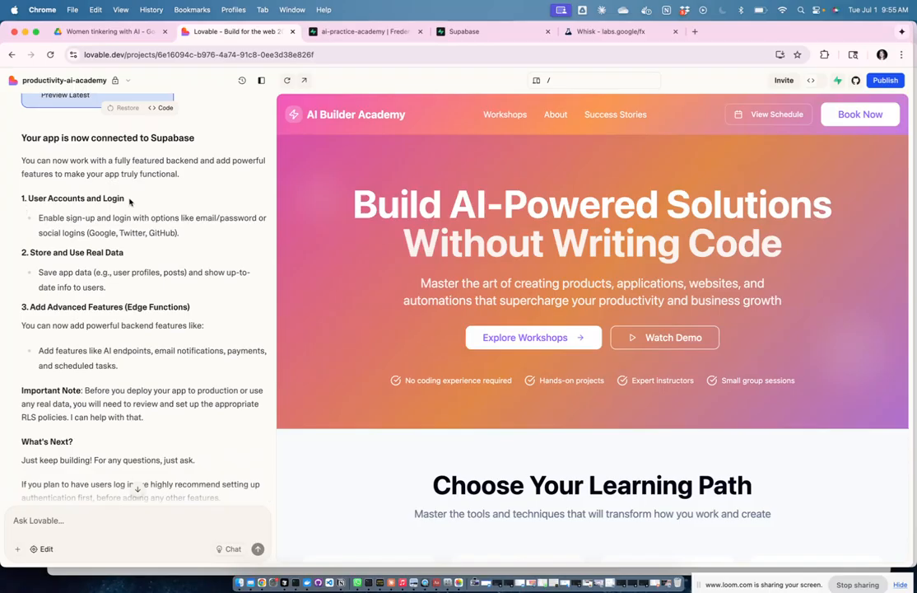
pyautogui.scroll(-1, 110, 247)
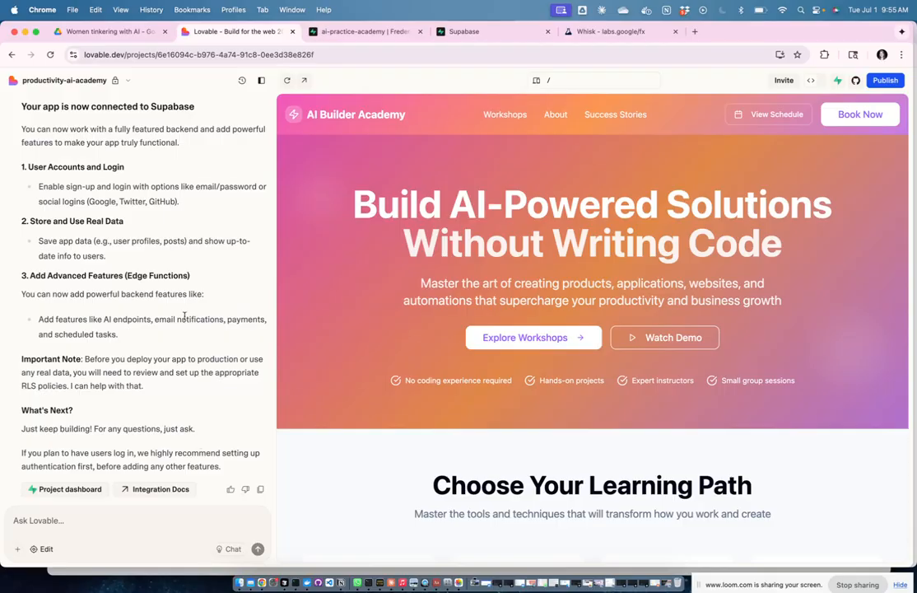
pyautogui.scroll(10, 184, 319)
pyautogui.scroll(10, 185, 319)
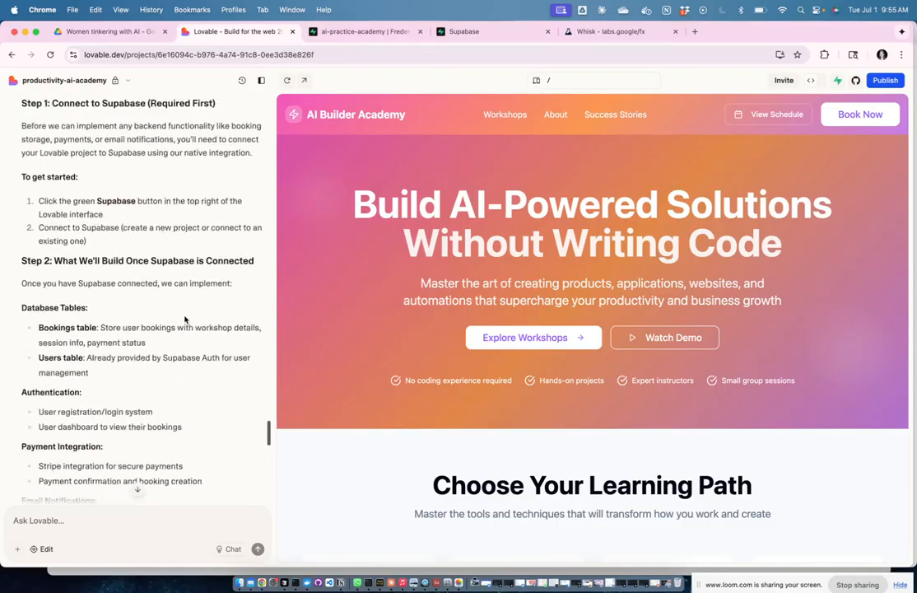
pyautogui.scroll(1, 142, 233)
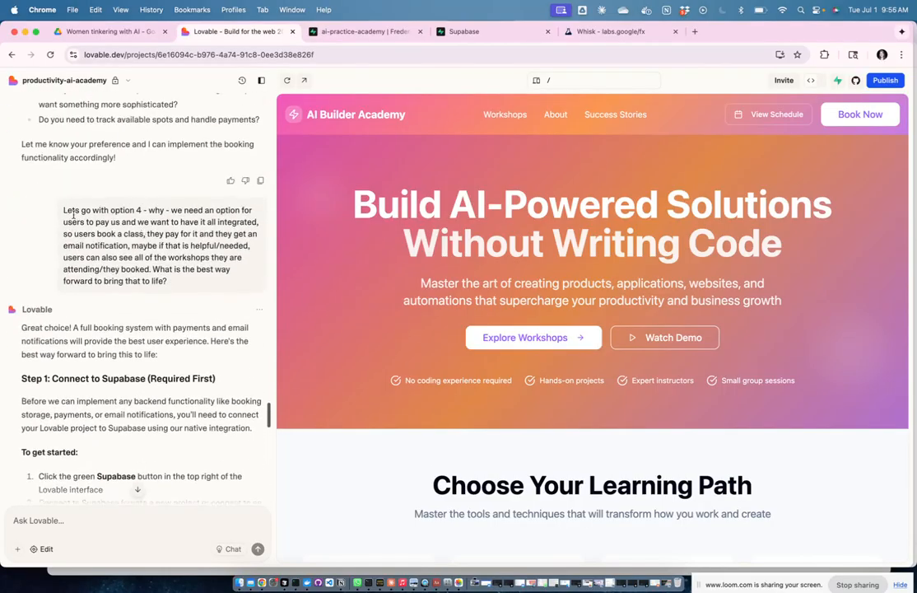
pyautogui.moveTo(63, 210); pyautogui.dragTo(201, 389)
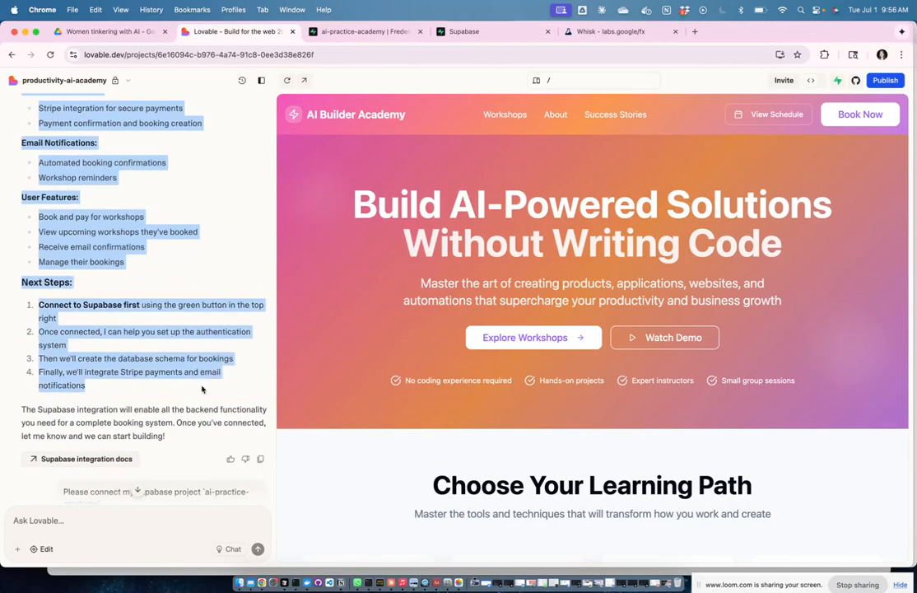
# Step: Send Lovable the pasted booking plan with a question asking what the next steps should be
pyautogui.click(124, 521)
pyautogui.write('This is')
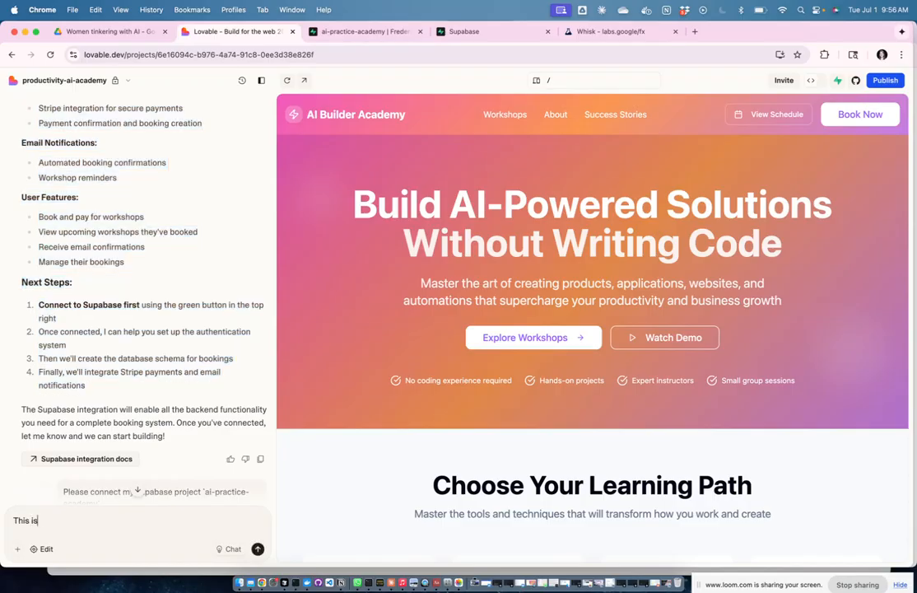
pyautogui.write(' what we just worked on, and what waee want to achieve, can you giv')
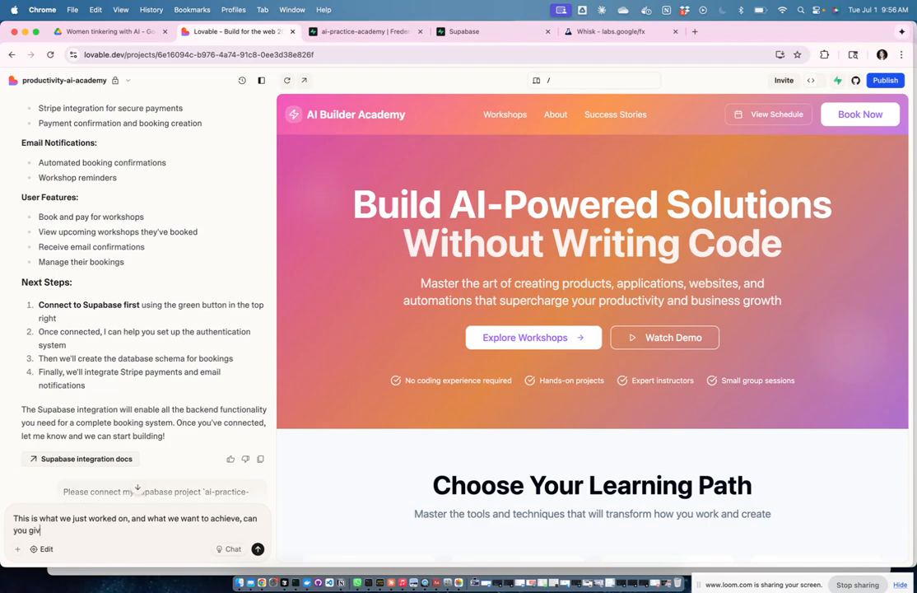
pyautogui.write('e me and tel me what our nex')
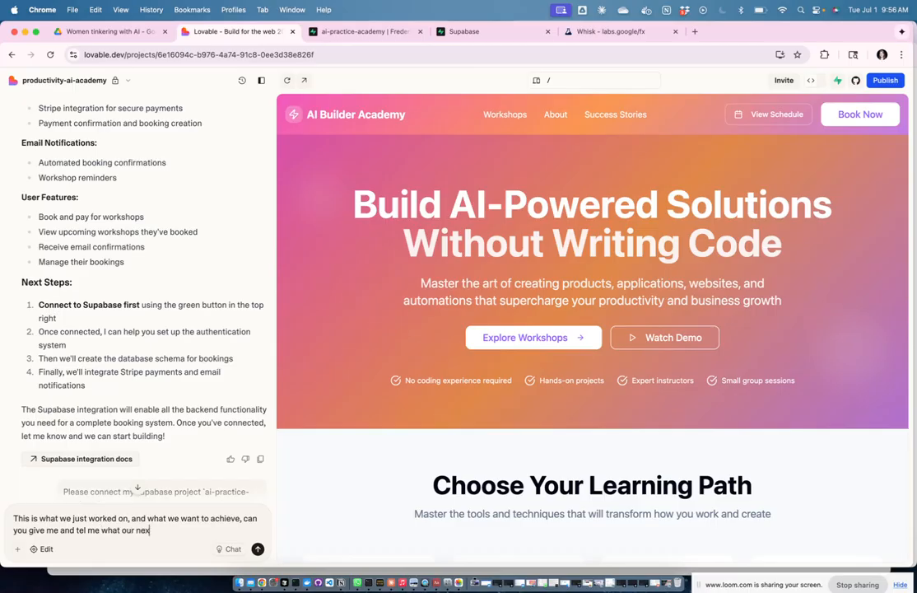
pyautogui.write('t steps should be to bring this')
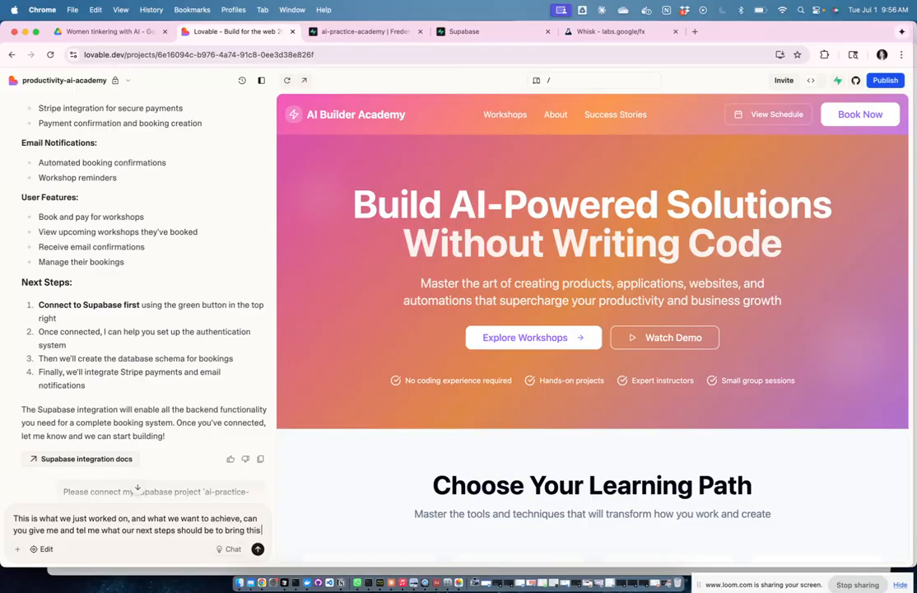
pyautogui.write(' to life?')
pyautogui.press('super+v')
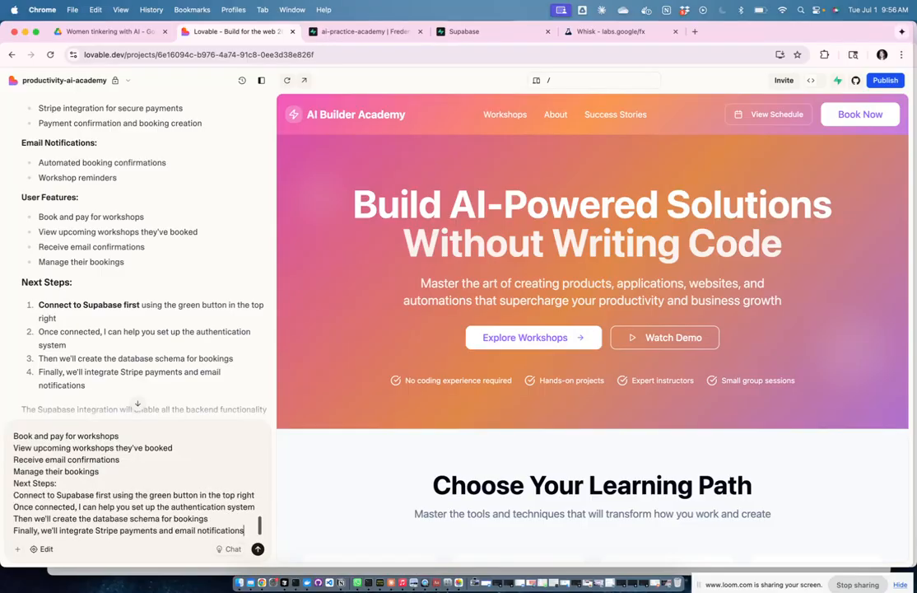
pyautogui.press('Return')
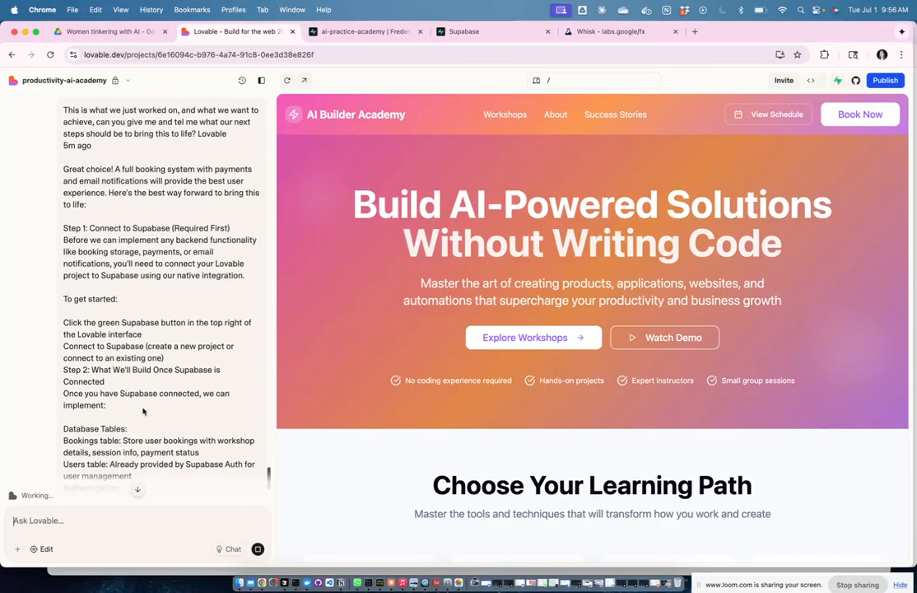
# Step: Read Lovable's new implementation plan, then select the earlier plan from Step 2 through User Features
pyautogui.scroll(-3, 148, 338)
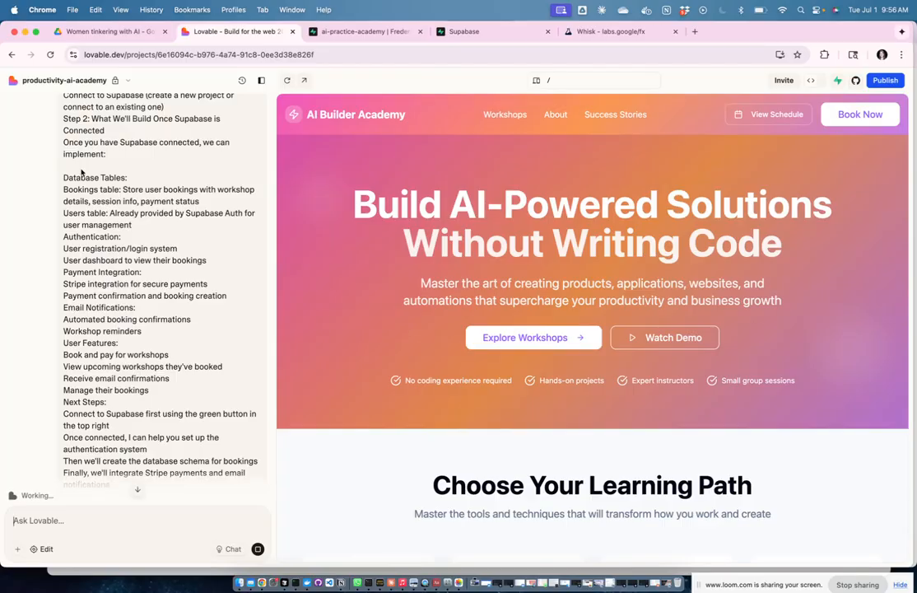
pyautogui.scroll(-5, 124, 214)
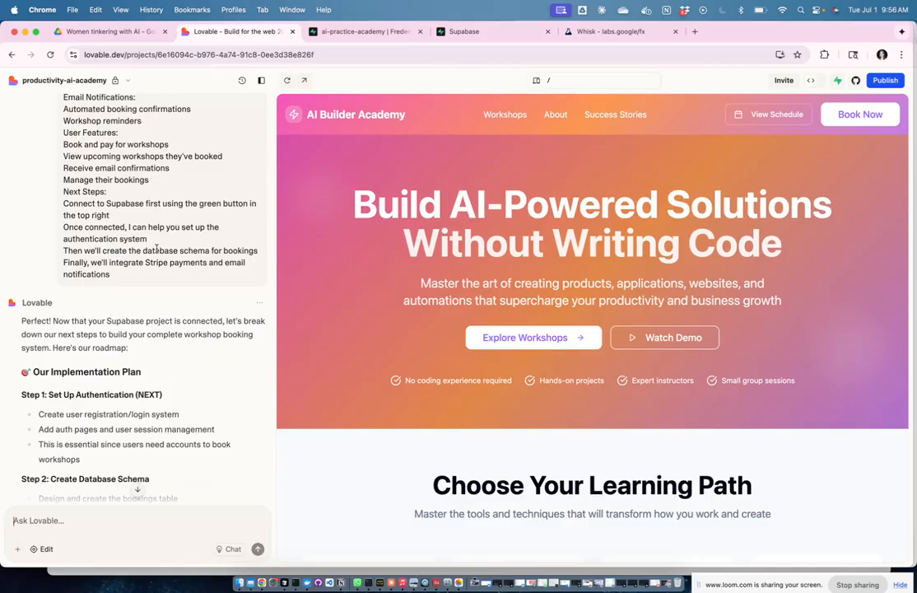
pyautogui.scroll(20, 167, 241)
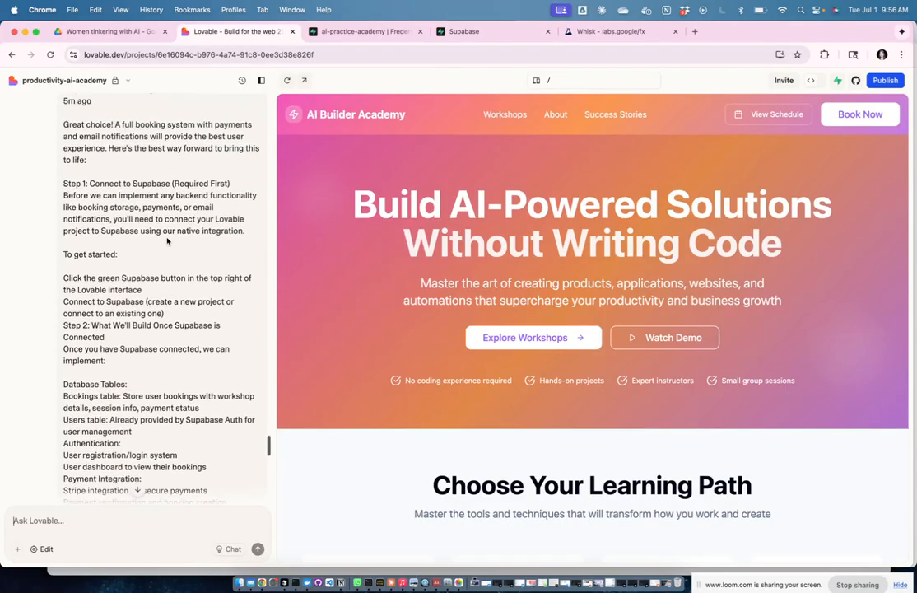
pyautogui.scroll(20, 167, 240)
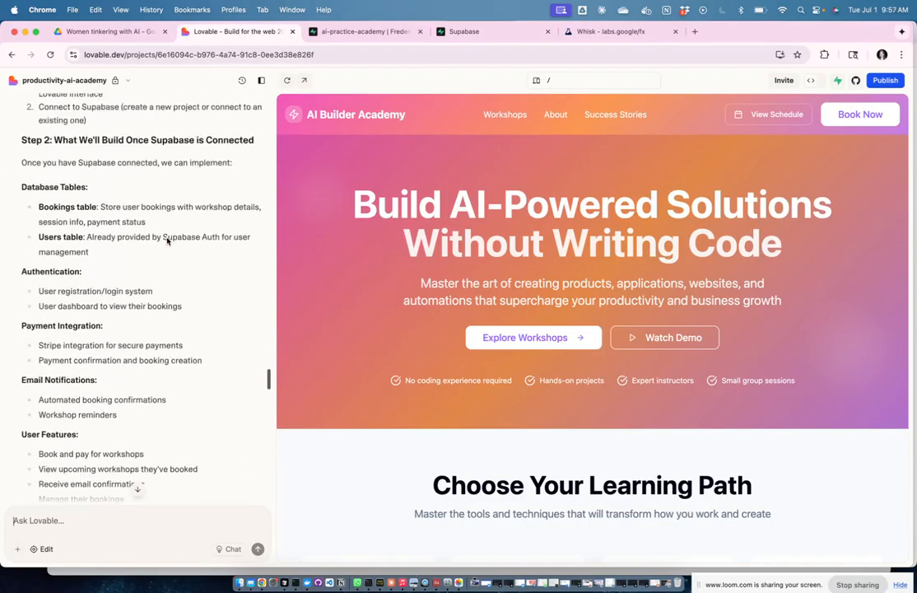
pyautogui.scroll(2, 89, 173)
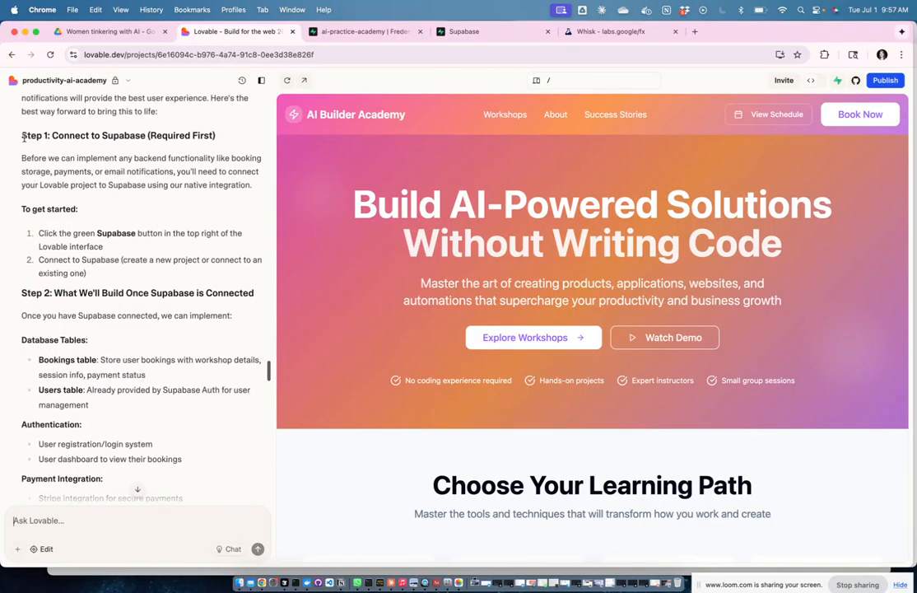
pyautogui.scroll(-2, 107, 242)
pyautogui.scroll(-3, 58, 230)
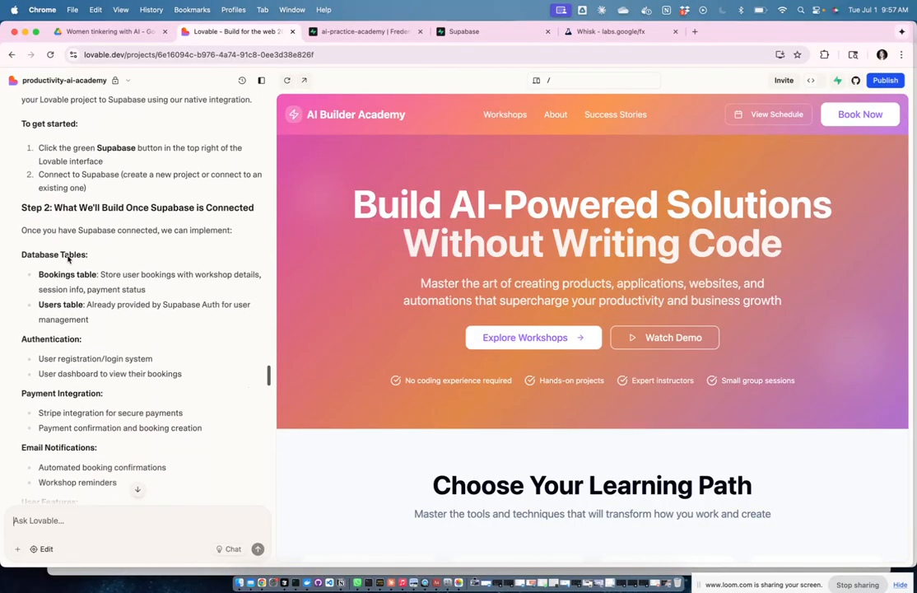
pyautogui.moveTo(26, 209); pyautogui.dragTo(208, 214)
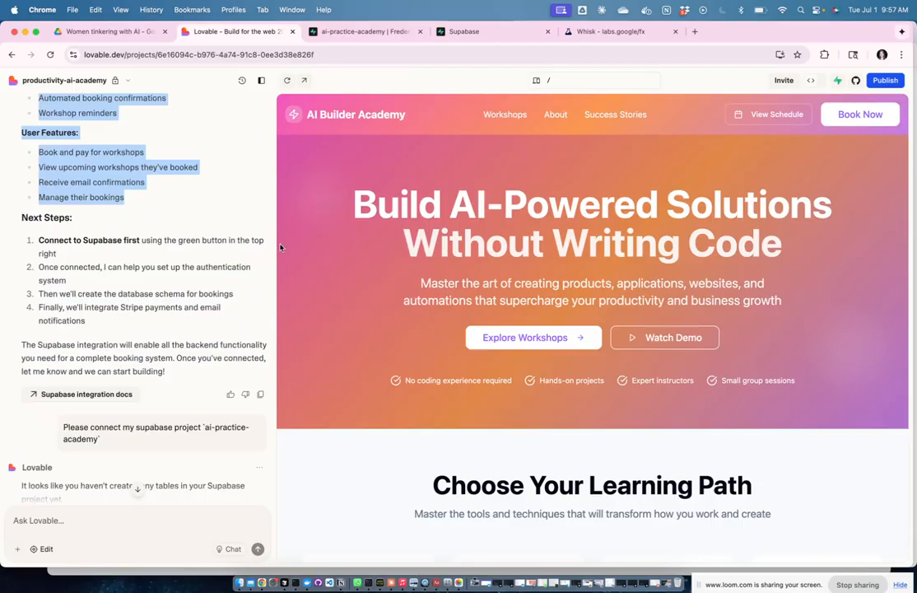
# Step: Paste the copied Step 2 plan into a new block below the password line in Notion
pyautogui.hotkey('ctrl', 'Up')
pyautogui.click(720, 239)
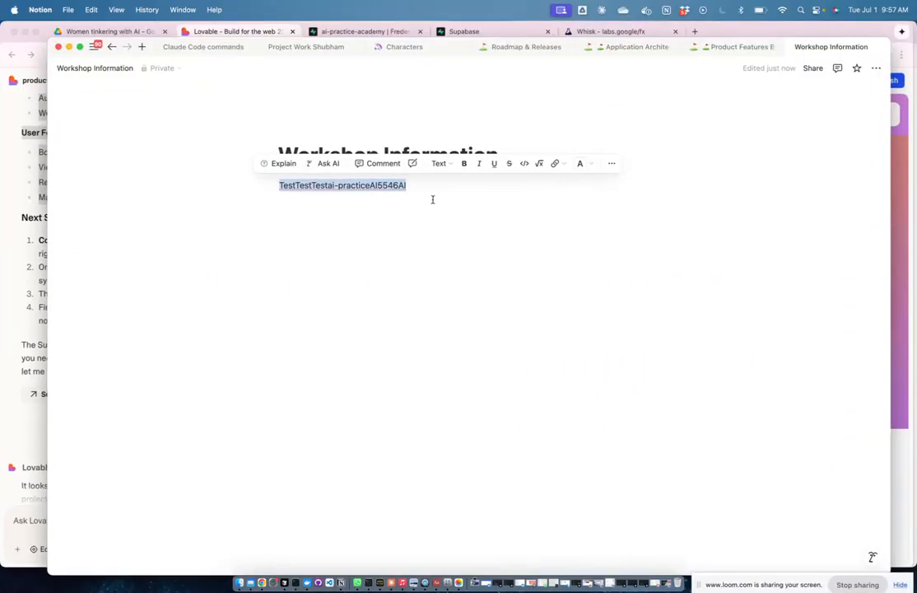
pyautogui.click(448, 189)
pyautogui.press('Return')
pyautogui.press('super+v')
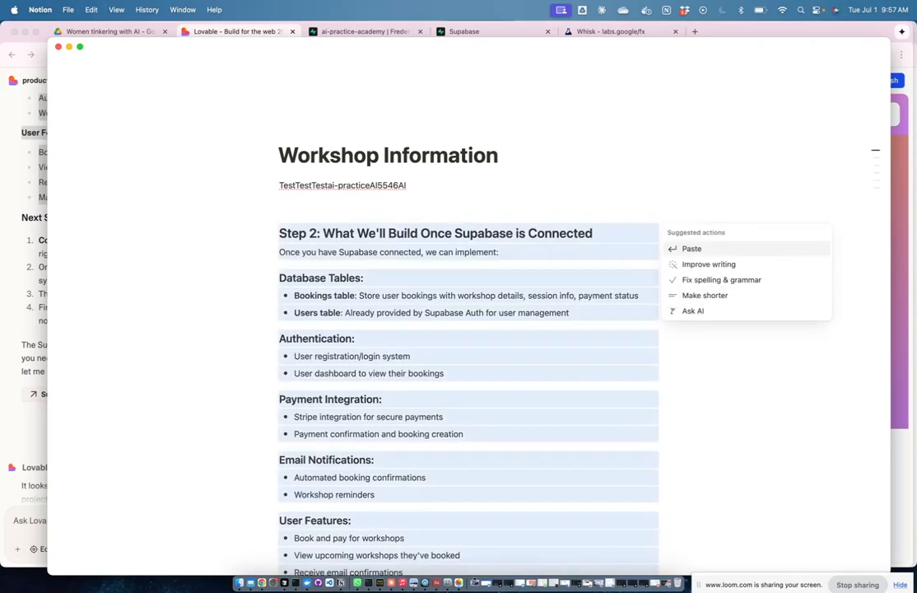
# Step: Back in Lovable's chat, select the six-step Implementation Plan reply for copying
pyautogui.hotkey('ctrl', 'Up')
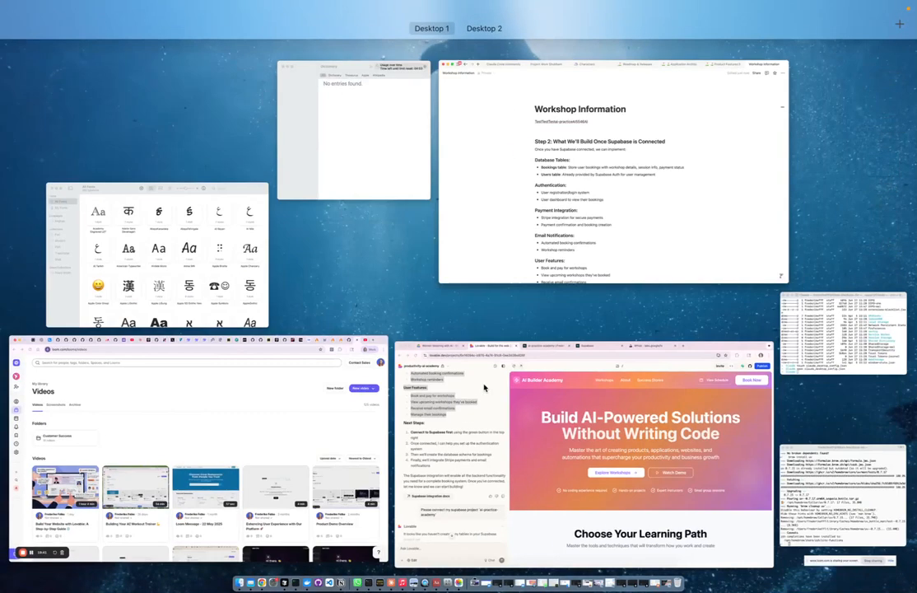
pyautogui.click(590, 173)
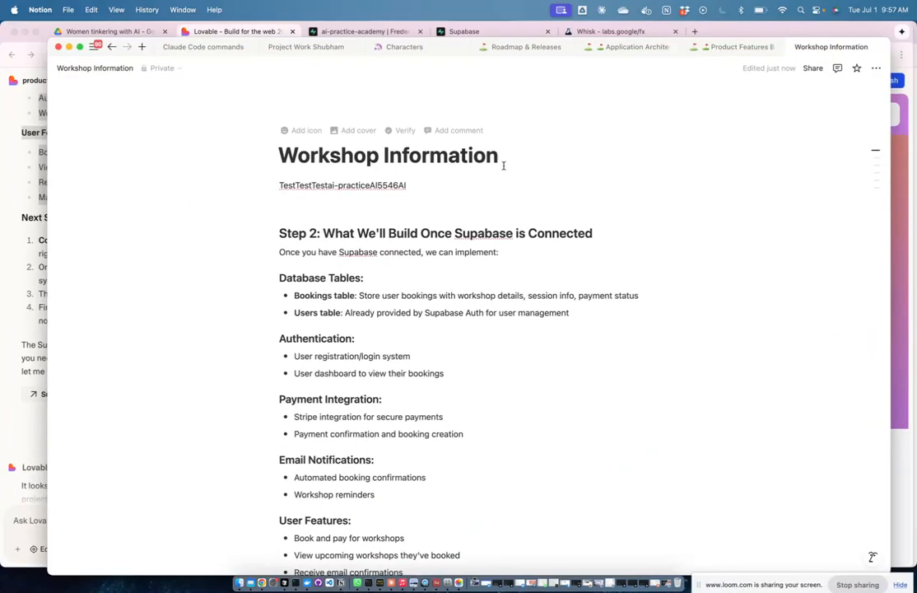
pyautogui.hotkey('ctrl', 'Up')
pyautogui.click(413, 347)
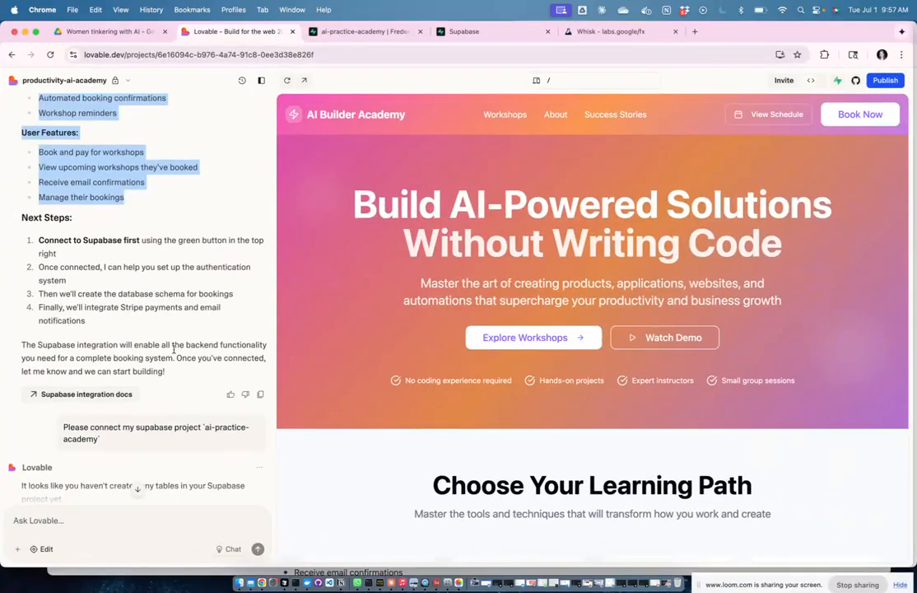
pyautogui.scroll(-6, 174, 352)
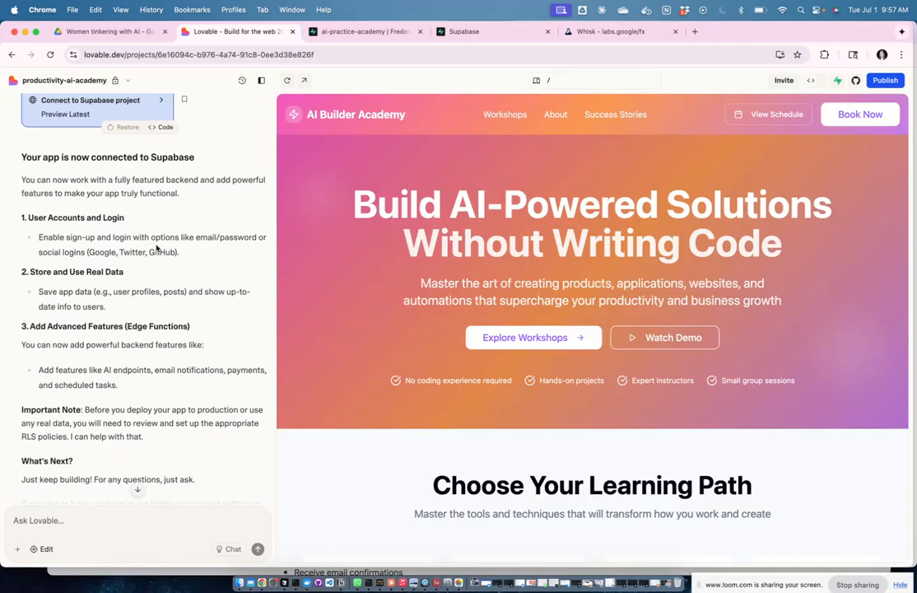
pyautogui.scroll(-4, 159, 317)
pyautogui.scroll(-15, 159, 317)
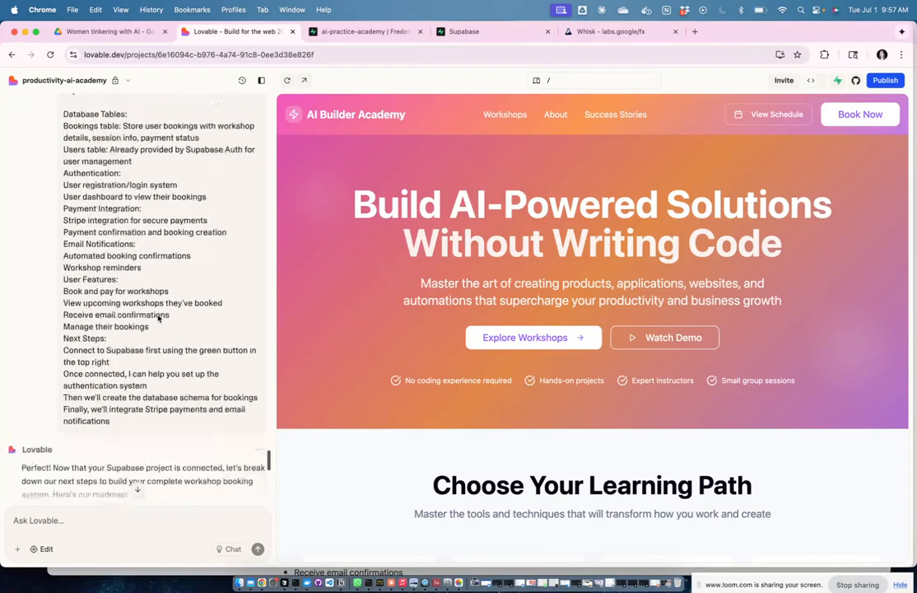
pyautogui.scroll(4, 159, 317)
pyautogui.scroll(2, 159, 317)
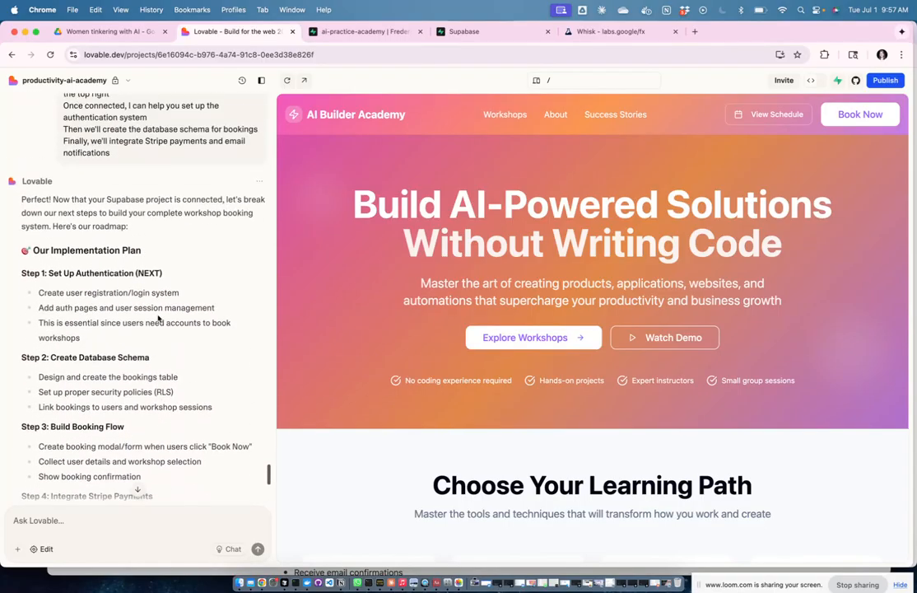
pyautogui.scroll(-2, 159, 317)
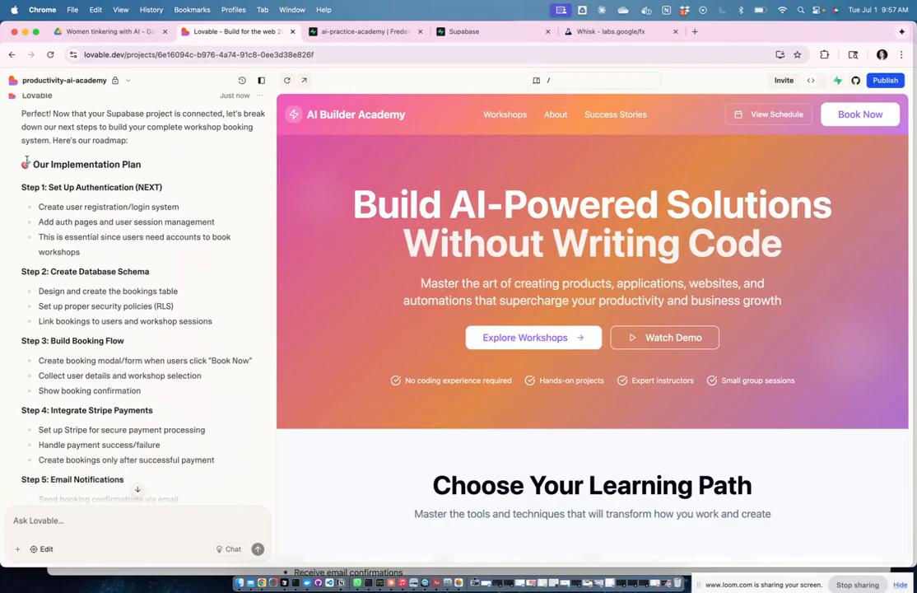
pyautogui.moveTo(24, 163); pyautogui.dragTo(179, 346)
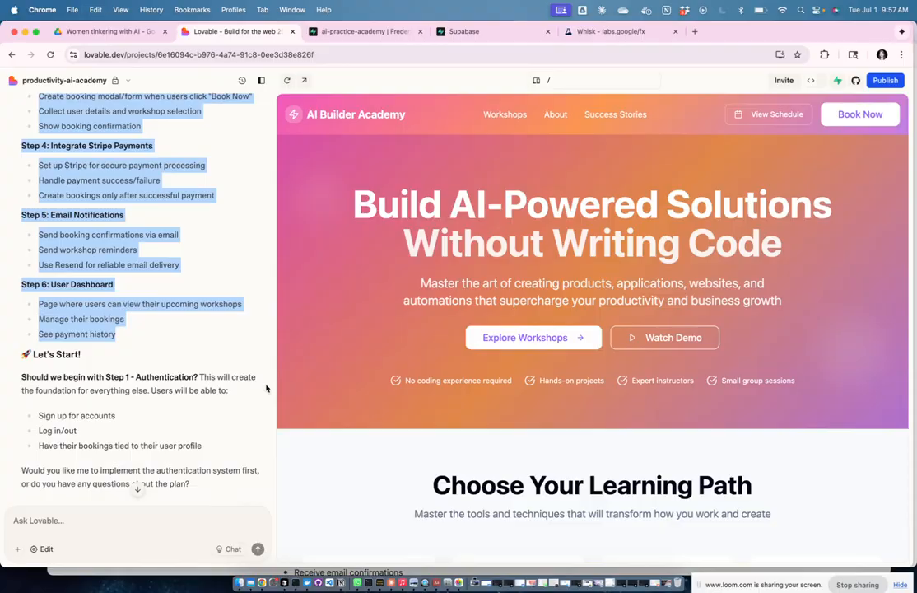
# Step: Return to Notion's Workshop Information page and select the old Step 2 notes for replacement
pyautogui.hotkey('ctrl', 'Up')
pyautogui.click(532, 268)
pyautogui.moveTo(251, 203); pyautogui.dragTo(411, 565)
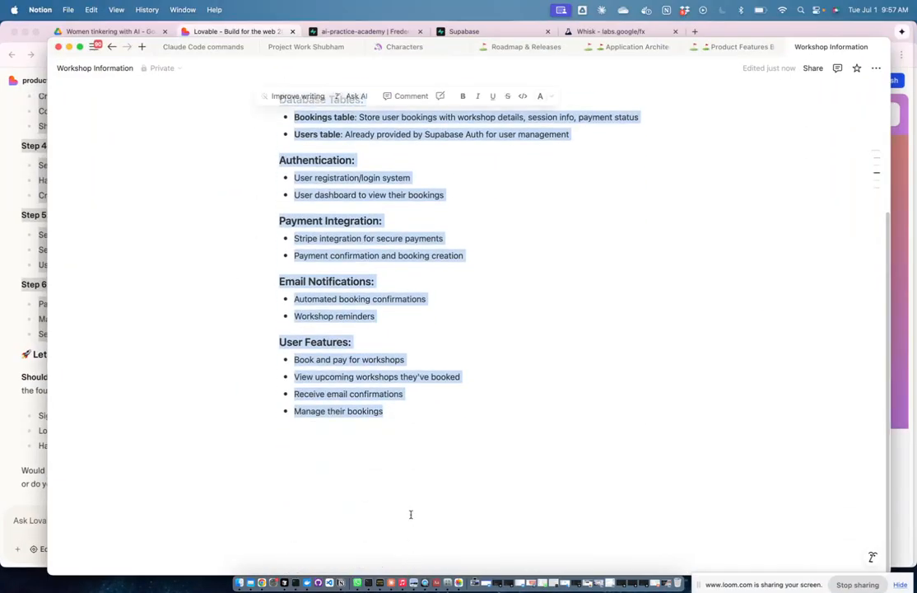
# Step: Replace the old Step 2 notes with Lovable's pasted six-step implementation plan
pyautogui.press('BackSpace')
pyautogui.press('super+v')
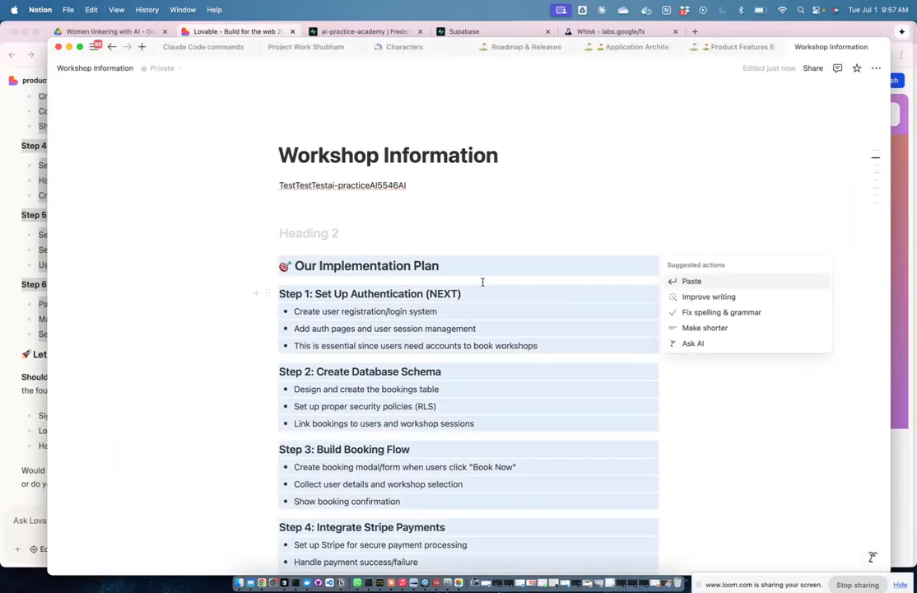
pyautogui.click(451, 238)
pyautogui.scroll(-5, 450, 238)
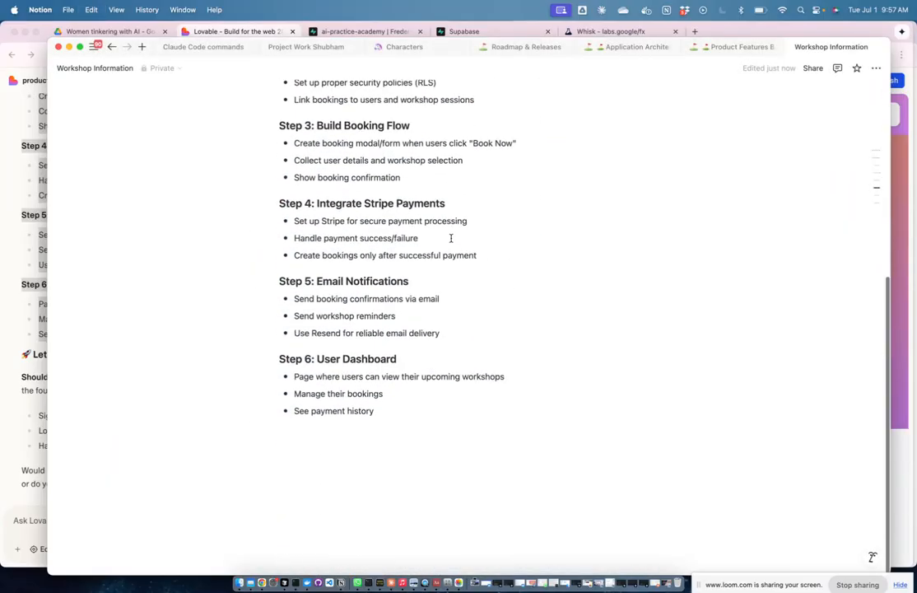
pyautogui.scroll(5, 450, 238)
# Step: Add a toggle block named 'password database' below the password line
pyautogui.click(305, 200)
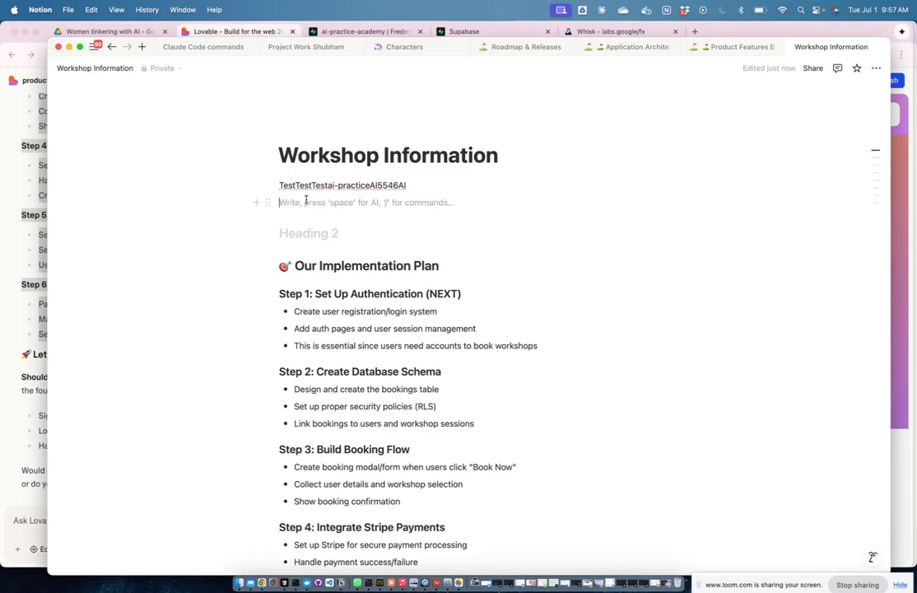
pyautogui.write('/')
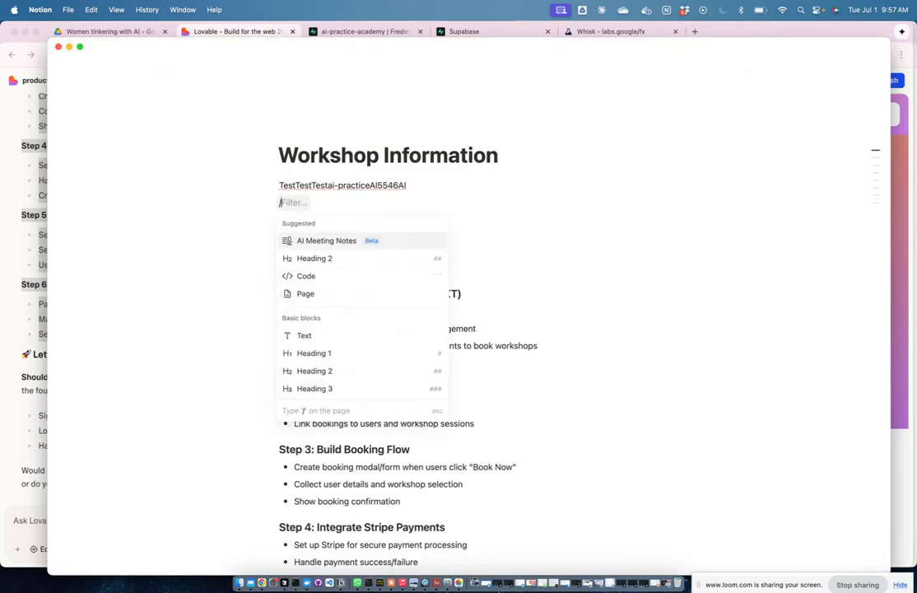
pyautogui.write('togg')
pyautogui.click(320, 241)
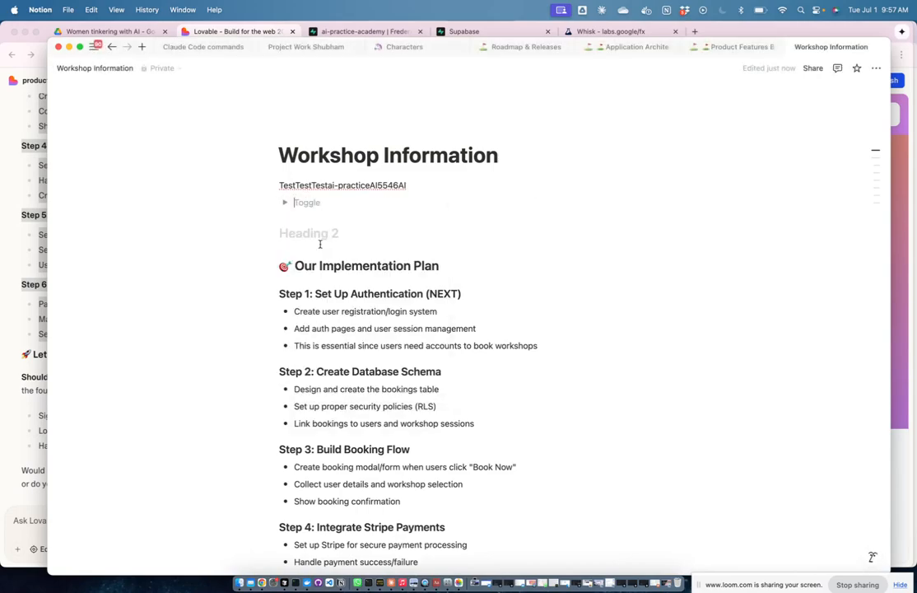
pyautogui.write('password')
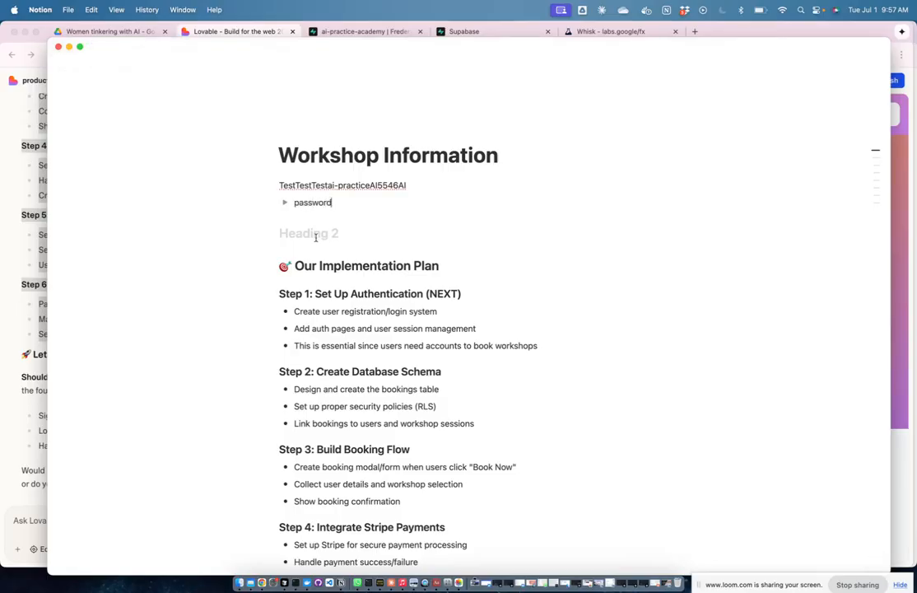
pyautogui.write(' database')
pyautogui.click(284, 202)
# Step: Move the password line inside the collapsed 'password database' toggle and delete the original
pyautogui.moveTo(414, 185); pyautogui.dragTo(268, 185)
pyautogui.hotkey('ctrl', 'c')
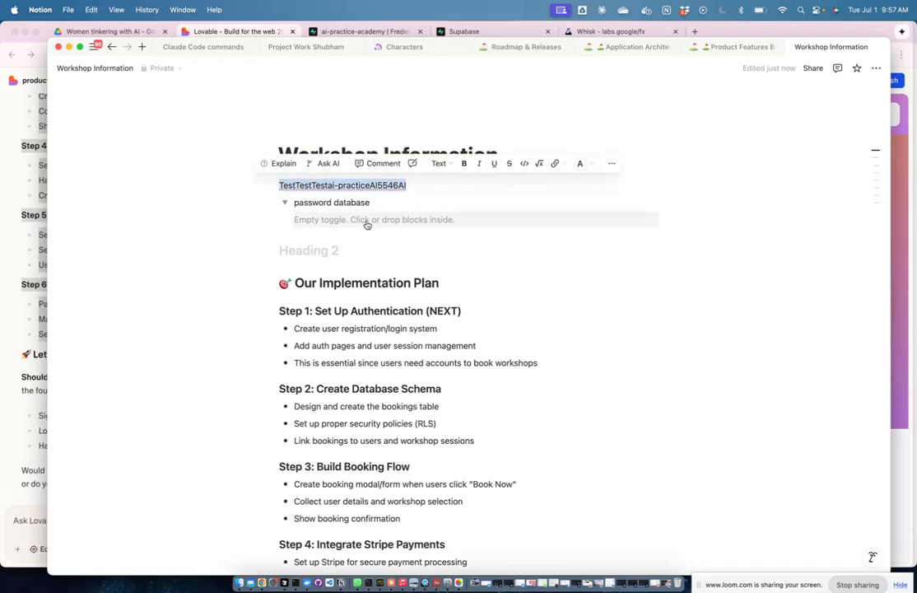
pyautogui.click(368, 220)
pyautogui.hotkey('ctrl', 'v')
pyautogui.click(285, 202)
pyautogui.moveTo(429, 180); pyautogui.dragTo(260, 185)
pyautogui.press('BackSpace')
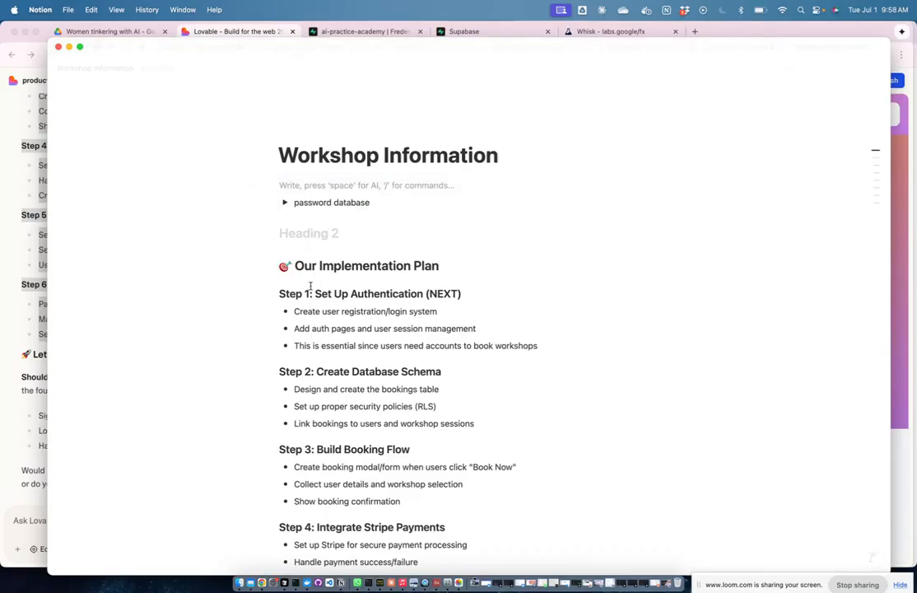
pyautogui.hotkey('ctrl', 'Up')
pyautogui.click(561, 237)
pyautogui.scroll(-2, 428, 292)
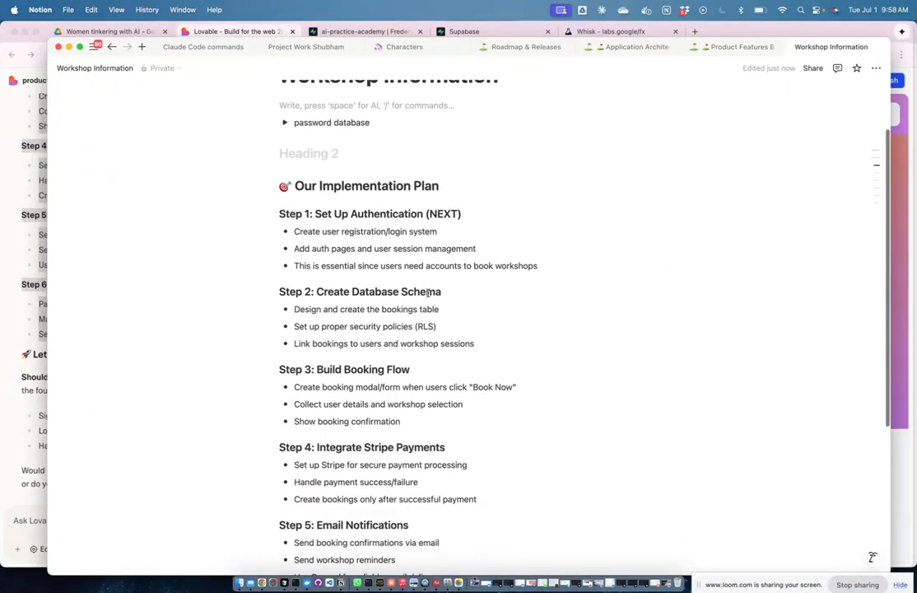
pyautogui.scroll(-2, 428, 292)
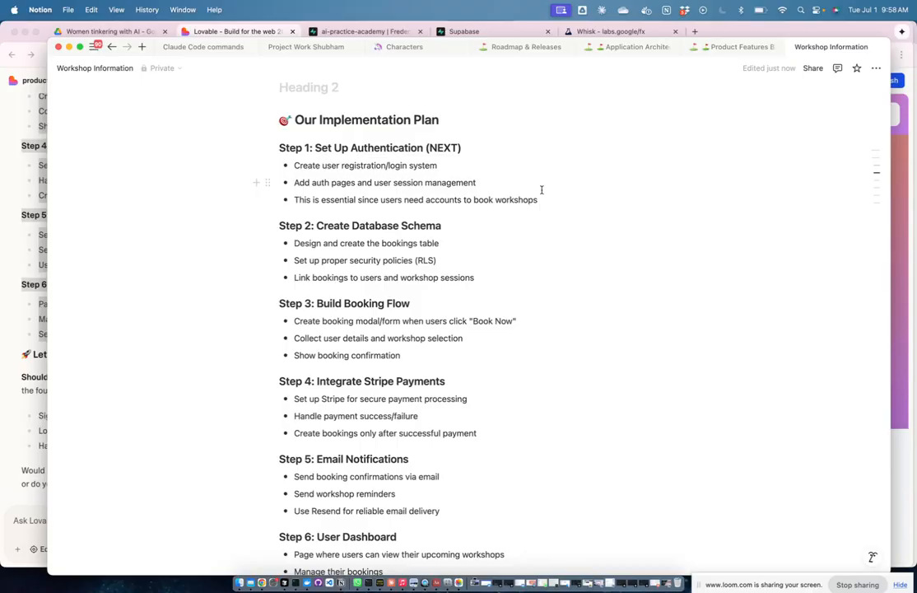
pyautogui.scroll(-2, 535, 271)
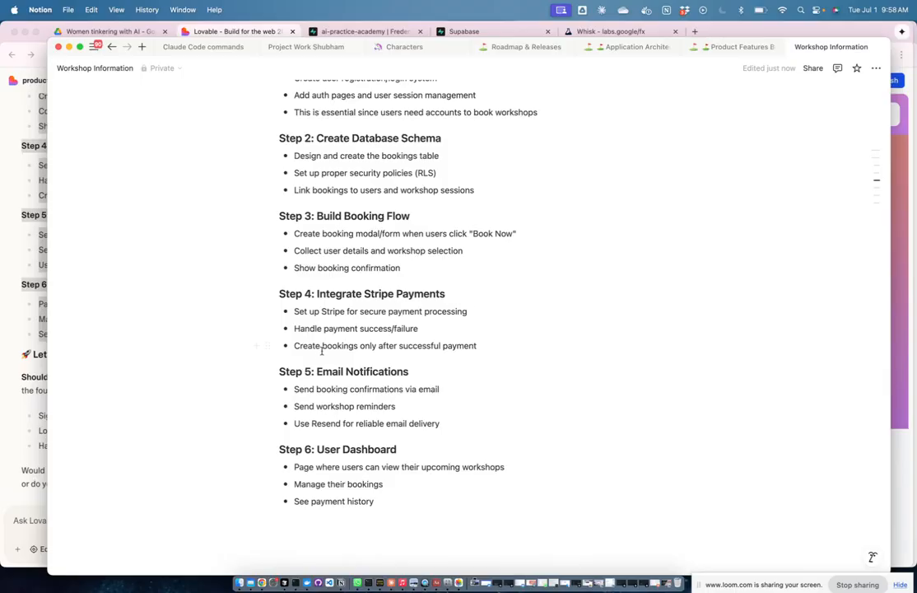
# Step: Back in Lovable, send 'Yes, lets begin with step 1' to start authentication
pyautogui.hotkey('ctrl', 'Up')
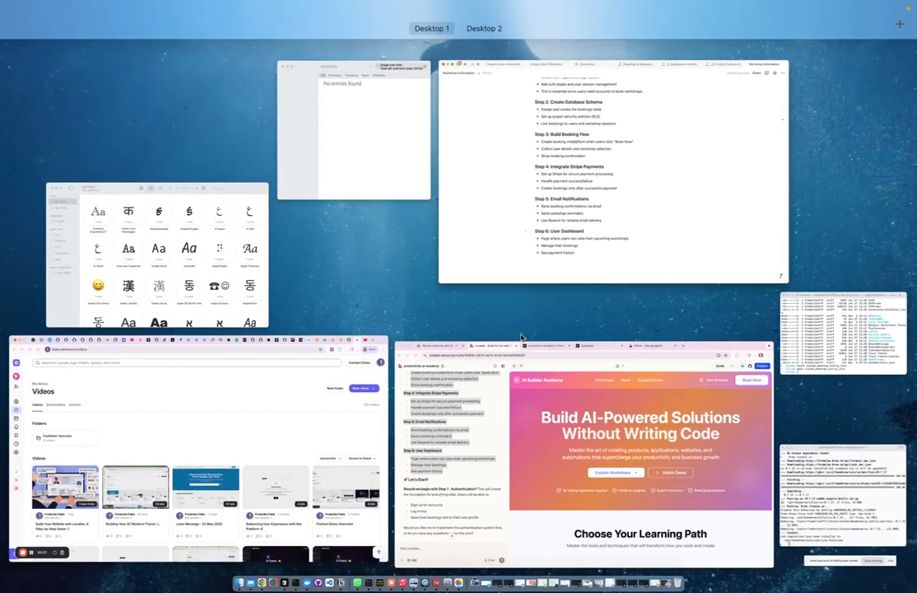
pyautogui.click(527, 418)
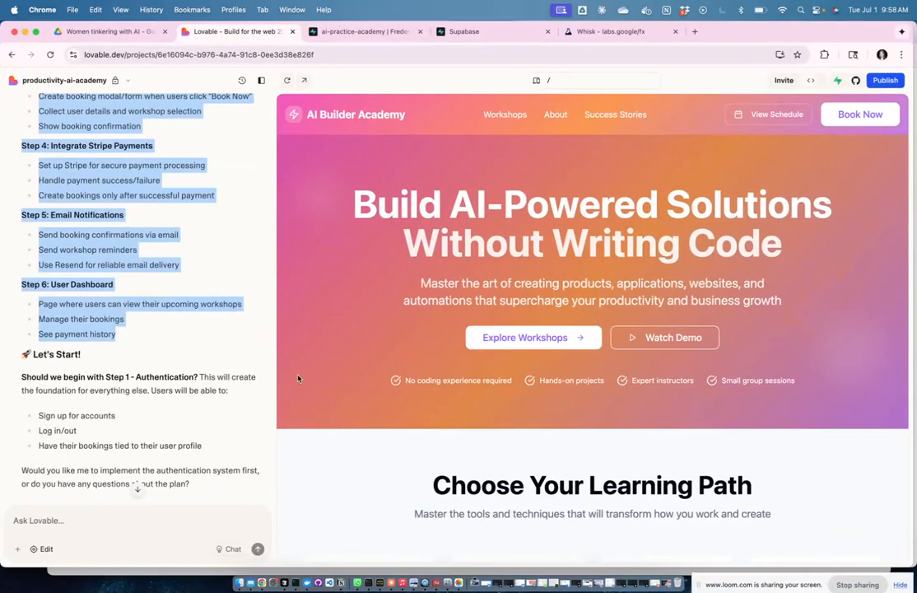
pyautogui.click(232, 360)
pyautogui.scroll(-1, 197, 403)
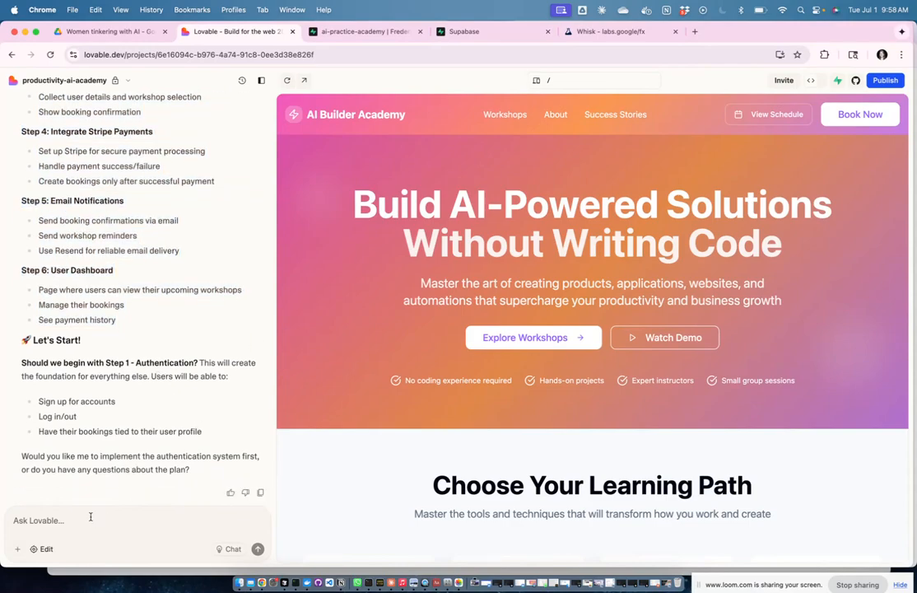
pyautogui.write('Yes, lets begin with step 1')
pyautogui.press('Return')
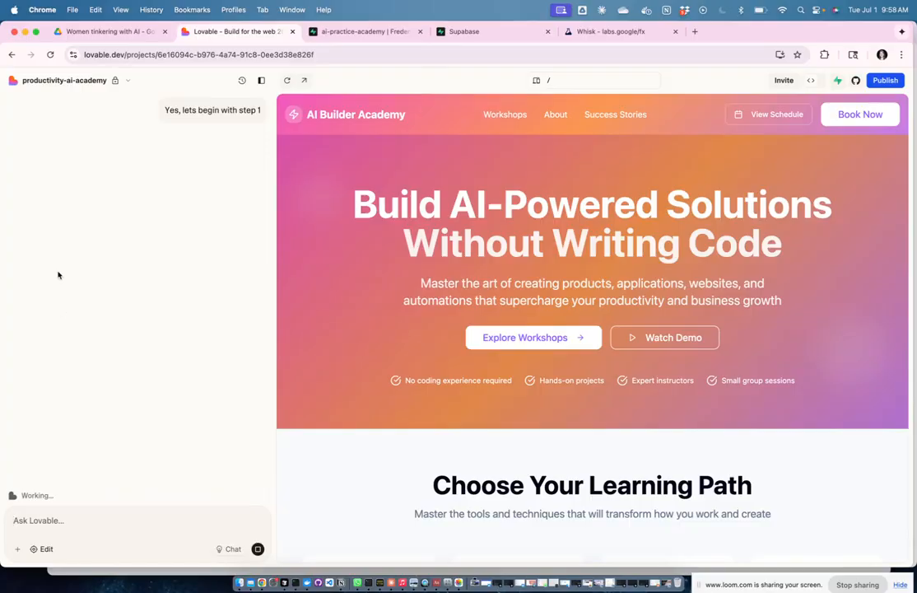
pyautogui.scroll(5, 58, 273)
pyautogui.scroll(2, 58, 274)
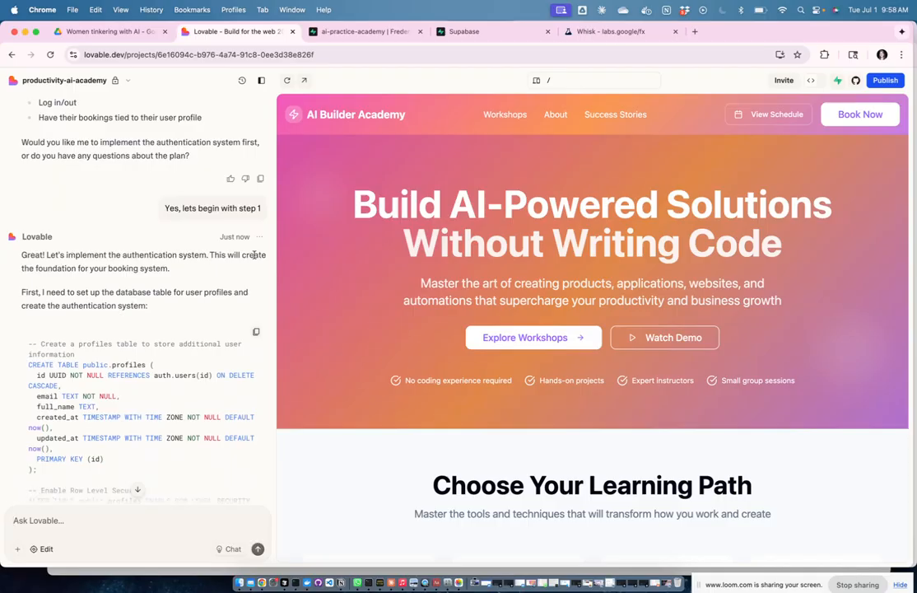
pyautogui.scroll(-3, 195, 271)
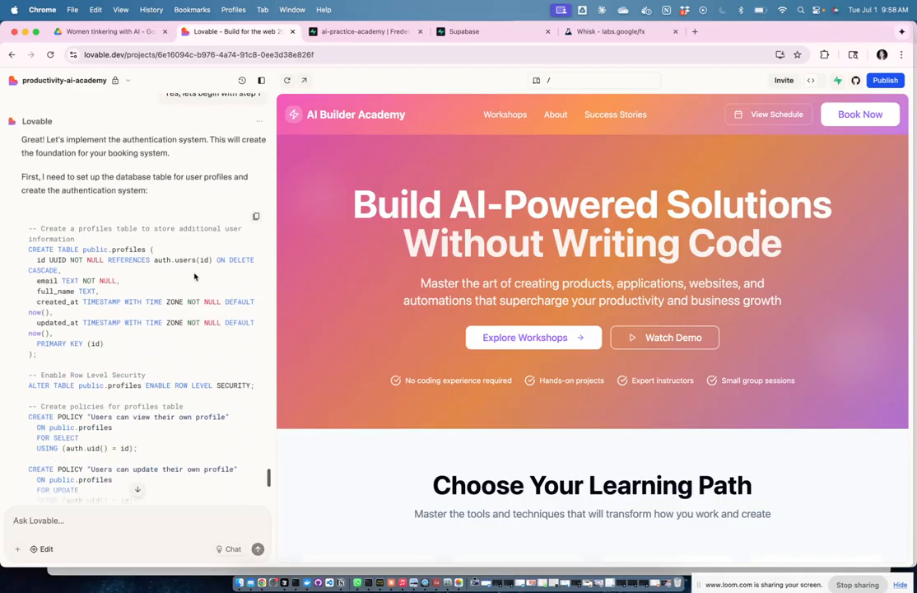
pyautogui.scroll(-1, 195, 276)
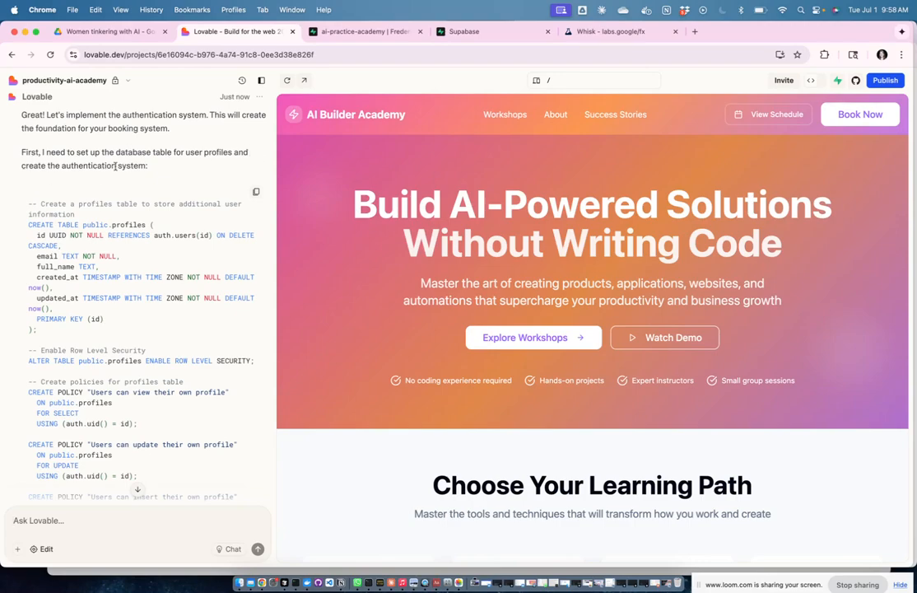
pyautogui.scroll(-1, 165, 168)
pyautogui.scroll(-2, 165, 168)
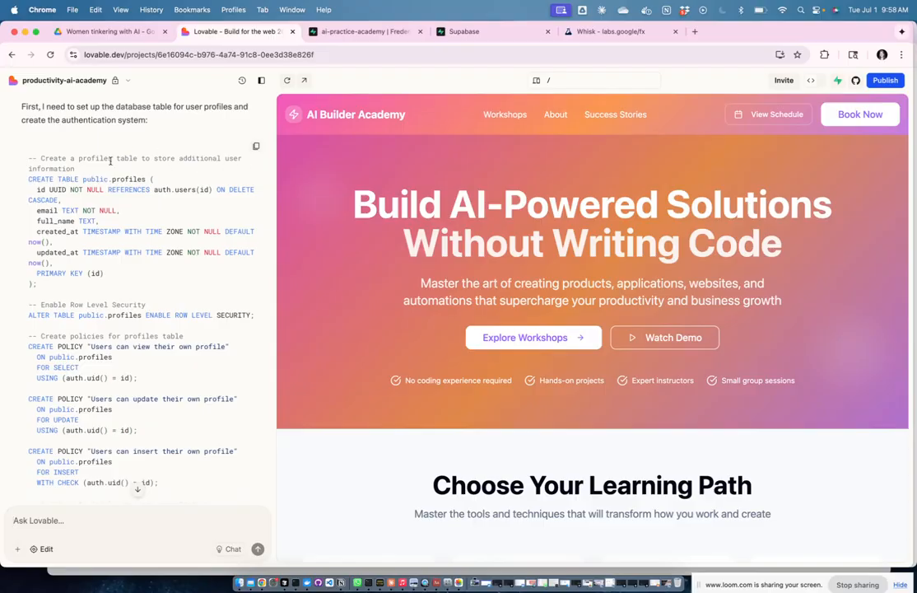
pyautogui.scroll(-1, 83, 160)
pyautogui.moveTo(45, 158); pyautogui.dragTo(37, 158)
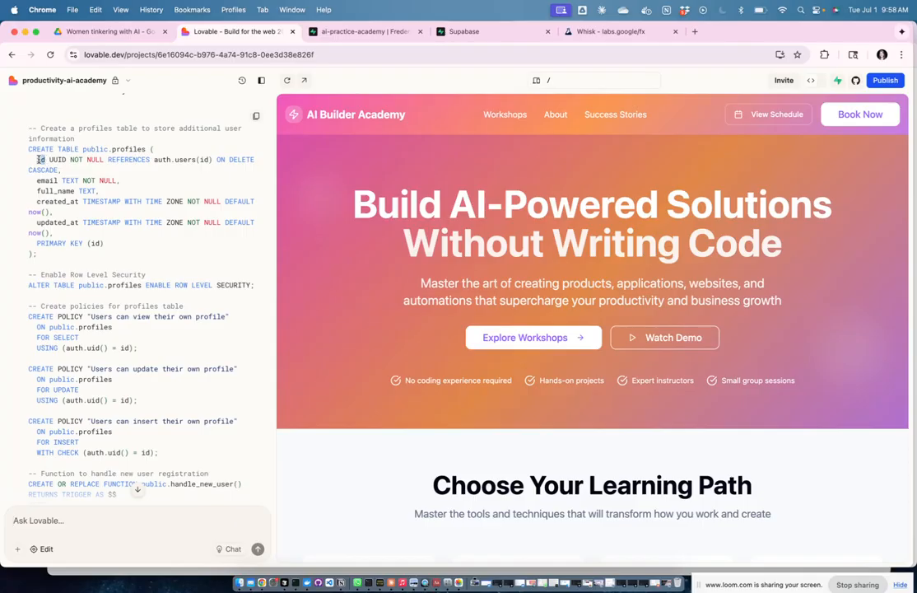
pyautogui.click(127, 181)
pyautogui.moveTo(45, 159)
pyautogui.mouseDown()
pyautogui.moveTo(36, 159)
pyautogui.moveTo(57, 161)
pyautogui.moveTo(50, 161)
pyautogui.mouseUp()
pyautogui.click(142, 176)
pyautogui.scroll(-1, 169, 198)
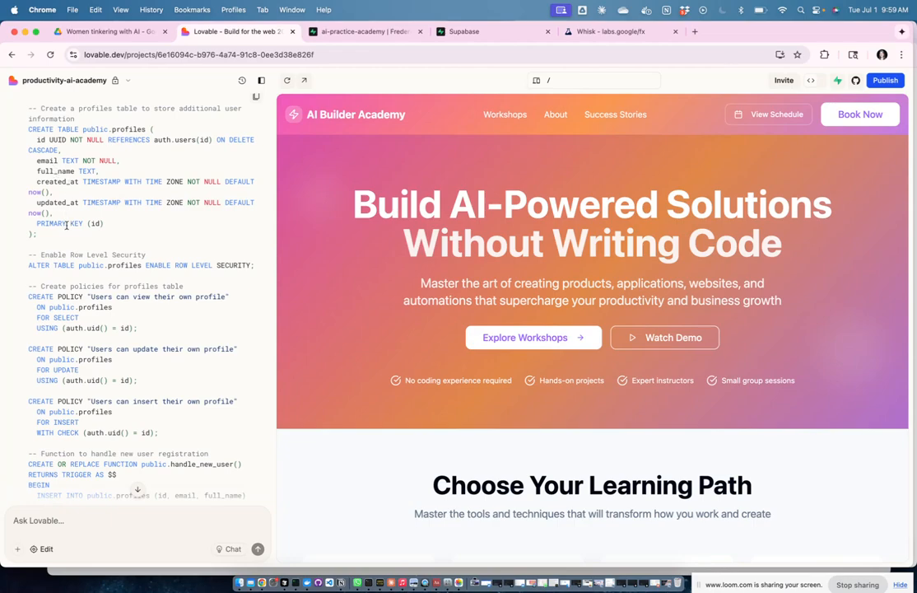
pyautogui.doubleClick(75, 172)
pyautogui.click(118, 190)
pyautogui.scroll(-3, 140, 177)
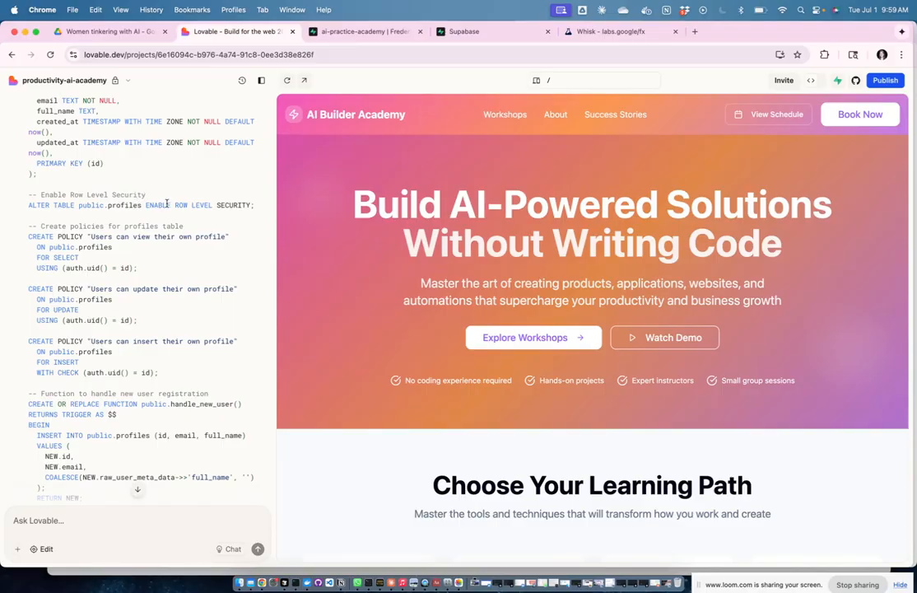
pyautogui.scroll(-4, 185, 260)
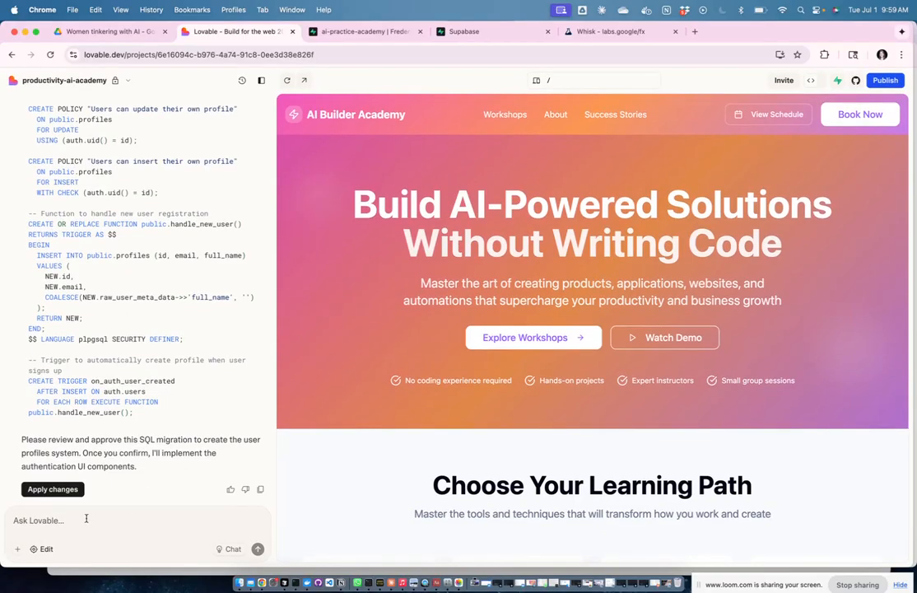
# Step: Send a chat message approving the SQL but replacing full_name with first_name and last_name columns
pyautogui.write('I approve with all but the full_name, can you plase')
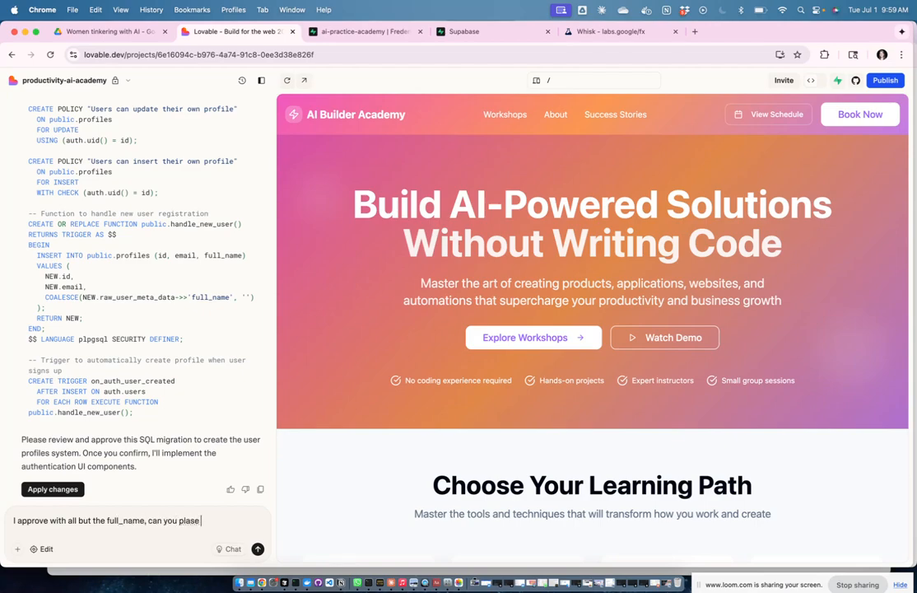
pyautogui.press('BackSpace')
pyautogui.press('BackSpace')
pyautogui.press('BackSpace')
pyautogui.press('BackSpace')
pyautogui.write('ease instead of')
pyautogui.write(' the full')
pyautogui.write('_name ')
pyautogui.write('use two column')
pyautogui.write('s one for first anem')
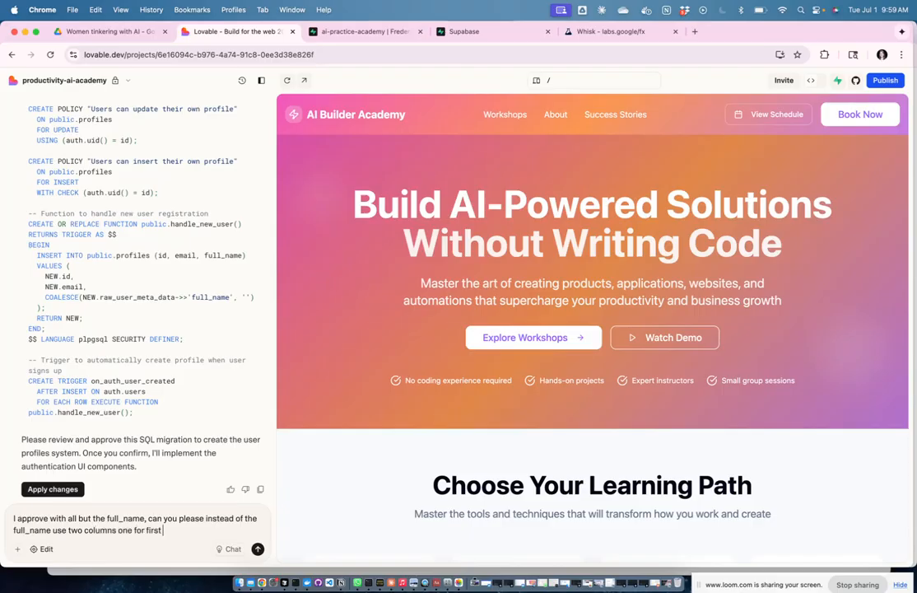
pyautogui.press('BackSpace')
pyautogui.press('BackSpace')
pyautogui.press('BackSpace')
pyautogui.press('BackSpace')
pyautogui.press('BackSpace')
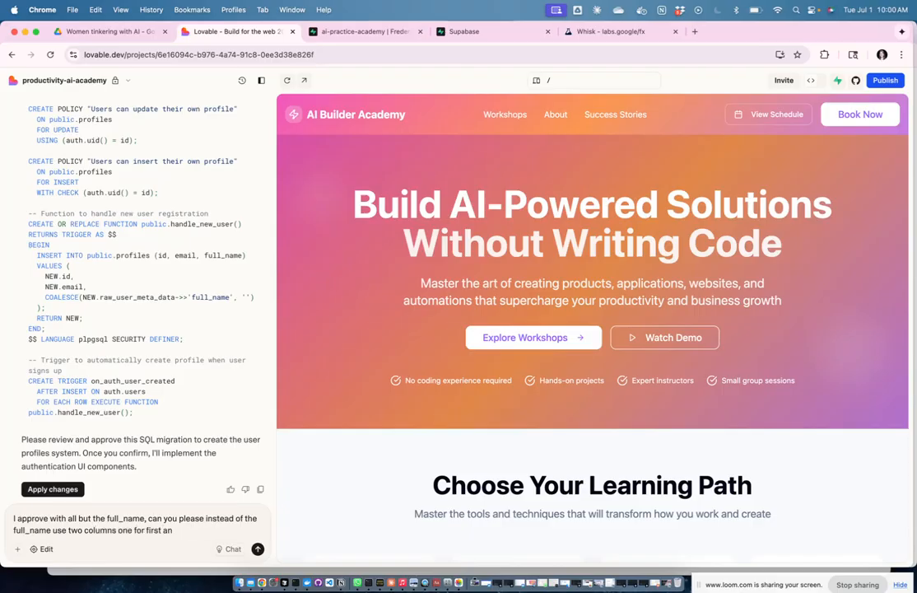
pyautogui.write('_name and one for last_name')
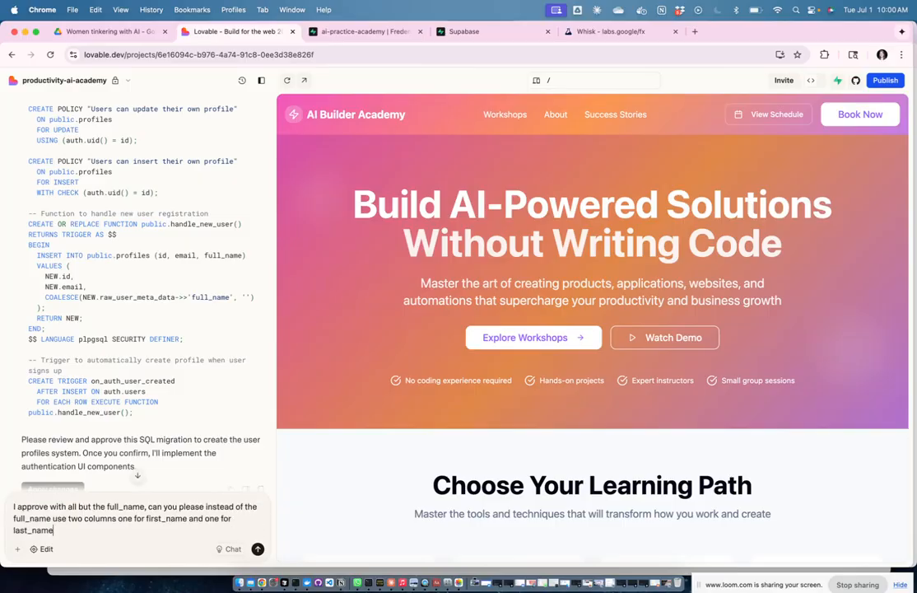
pyautogui.press('Return')
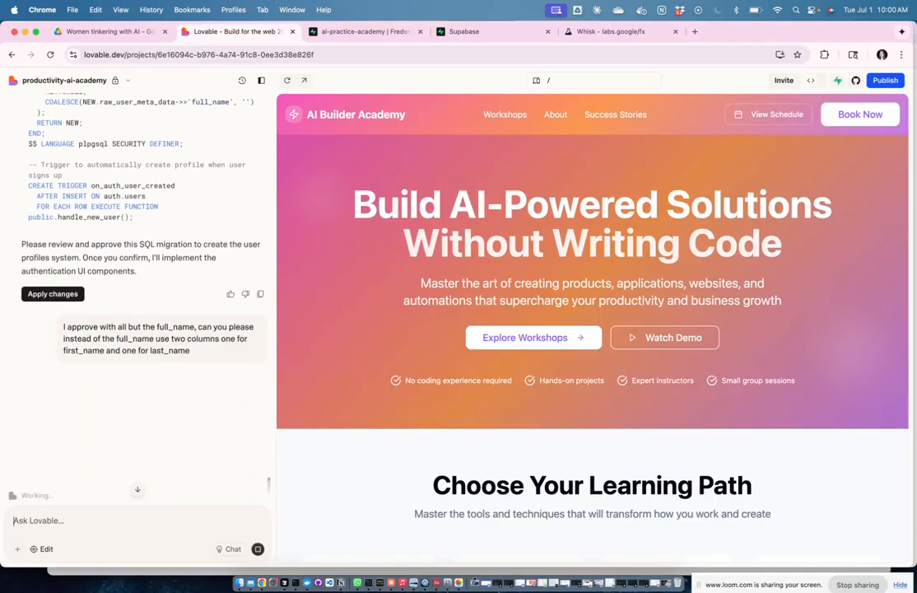
# Step: Scroll through the revised SQL migration with first_name, last_name and the updated handle_new_user function
pyautogui.scroll(10, 135, 298)
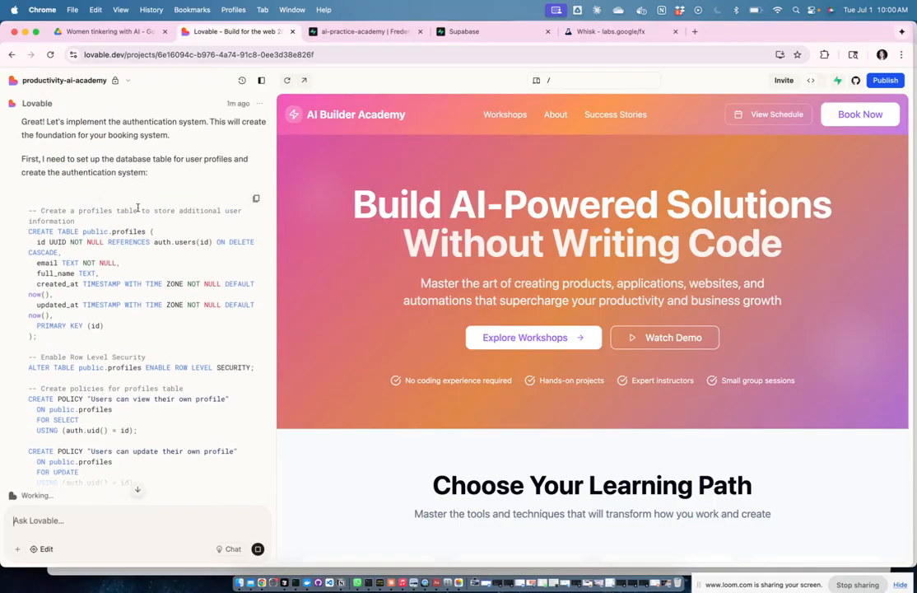
pyautogui.scroll(-1, 138, 208)
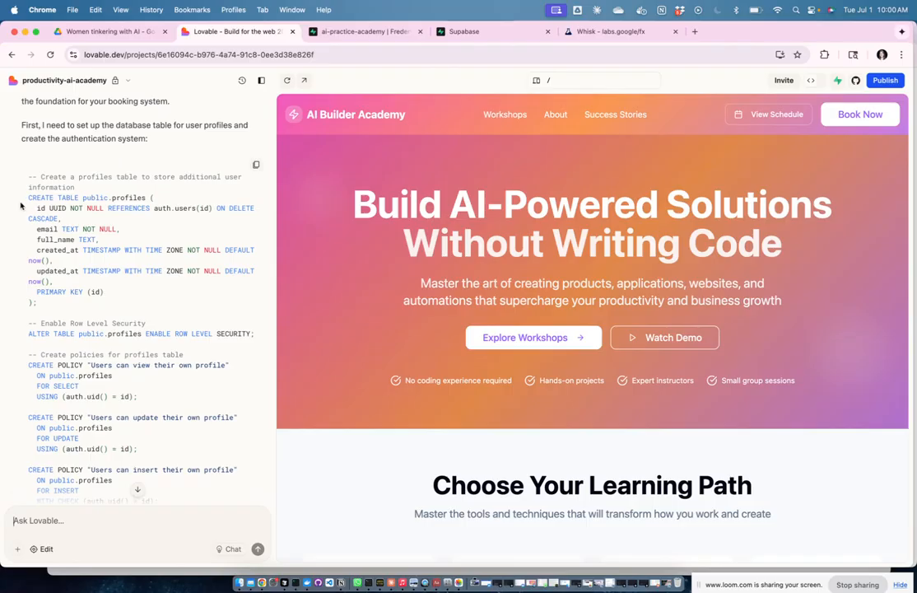
pyautogui.scroll(-2, 175, 198)
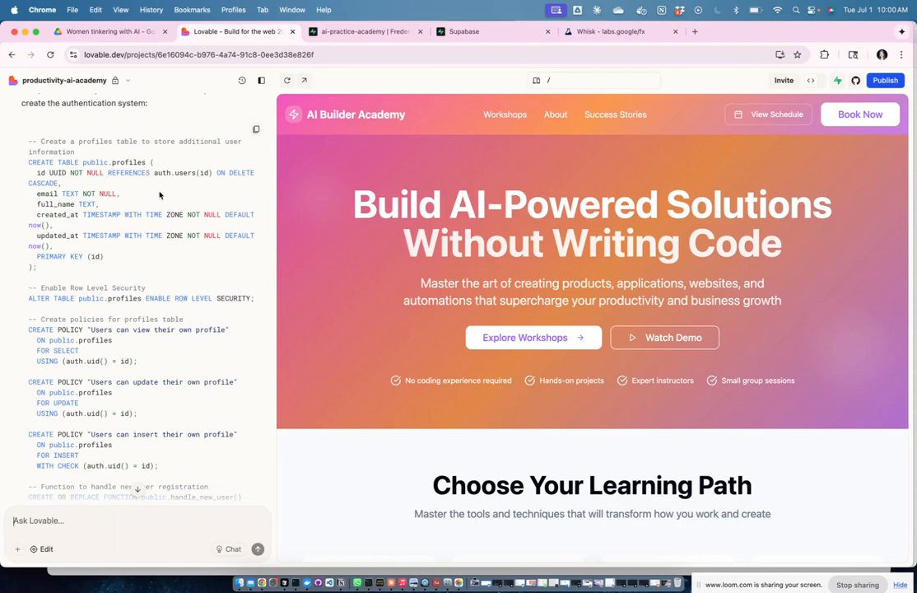
pyautogui.scroll(-1, 140, 170)
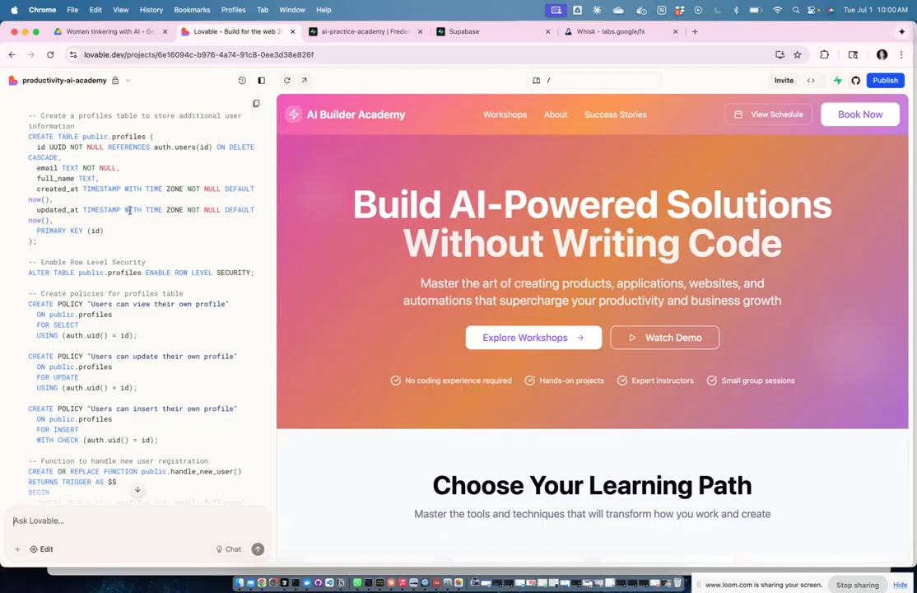
pyautogui.scroll(-5, 84, 222)
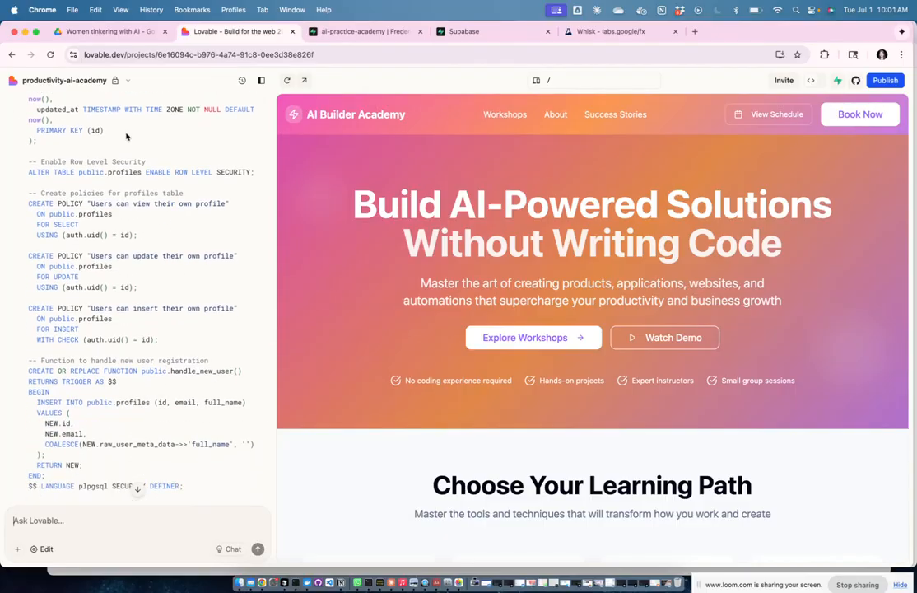
pyautogui.scroll(5, 112, 134)
pyautogui.scroll(3, 112, 133)
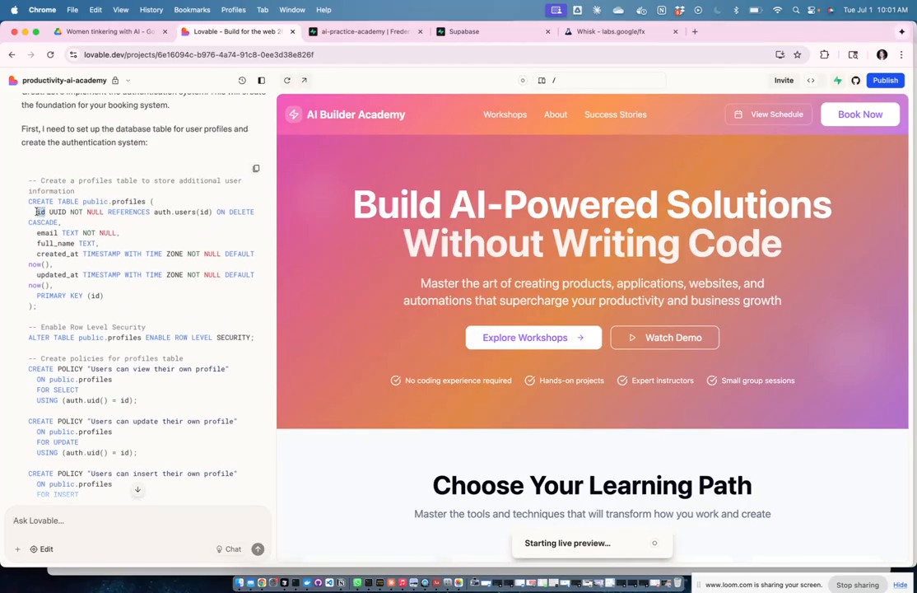
pyautogui.scroll(-6, 165, 287)
pyautogui.scroll(-2, 165, 287)
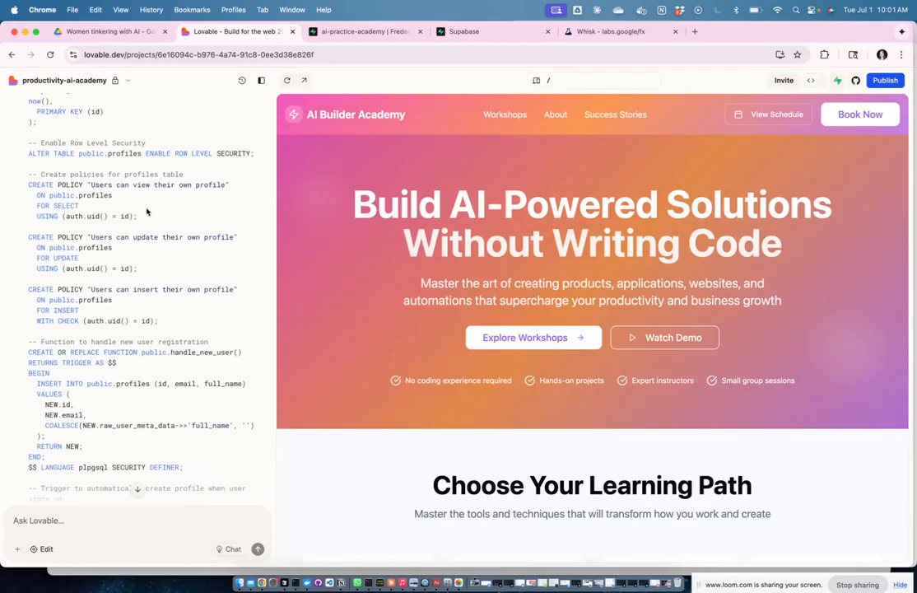
pyautogui.scroll(-2, 166, 241)
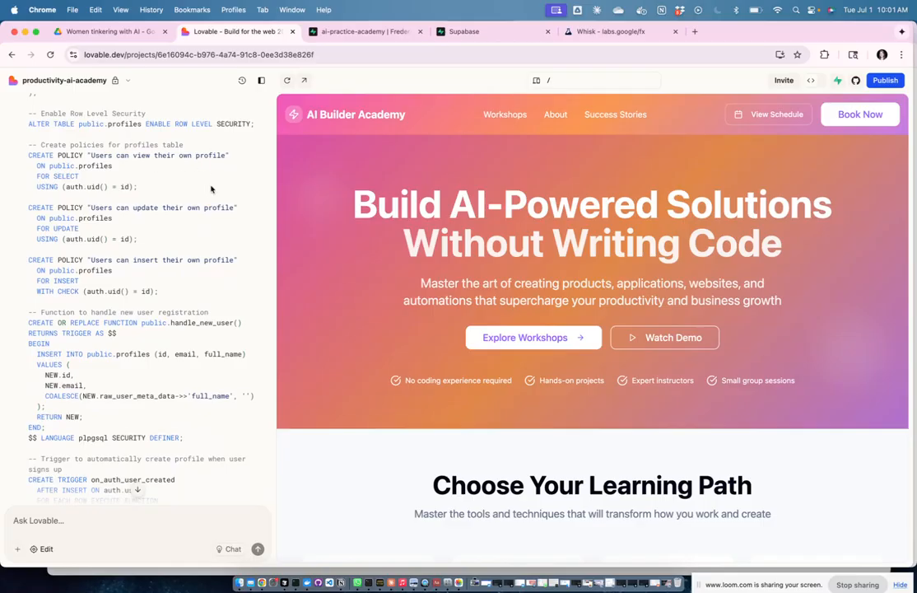
pyautogui.scroll(-5, 220, 206)
pyautogui.scroll(-6, 220, 206)
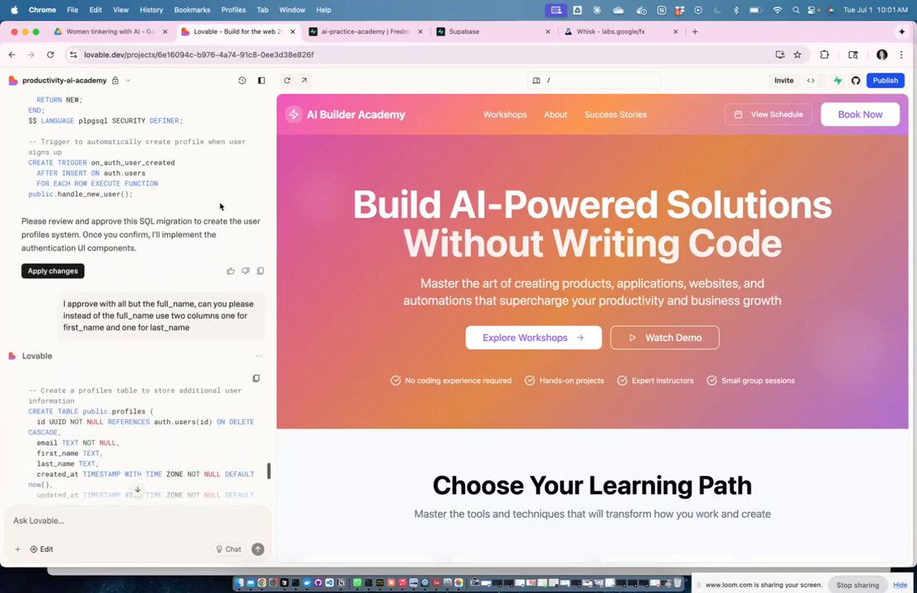
pyautogui.scroll(-10, 150, 262)
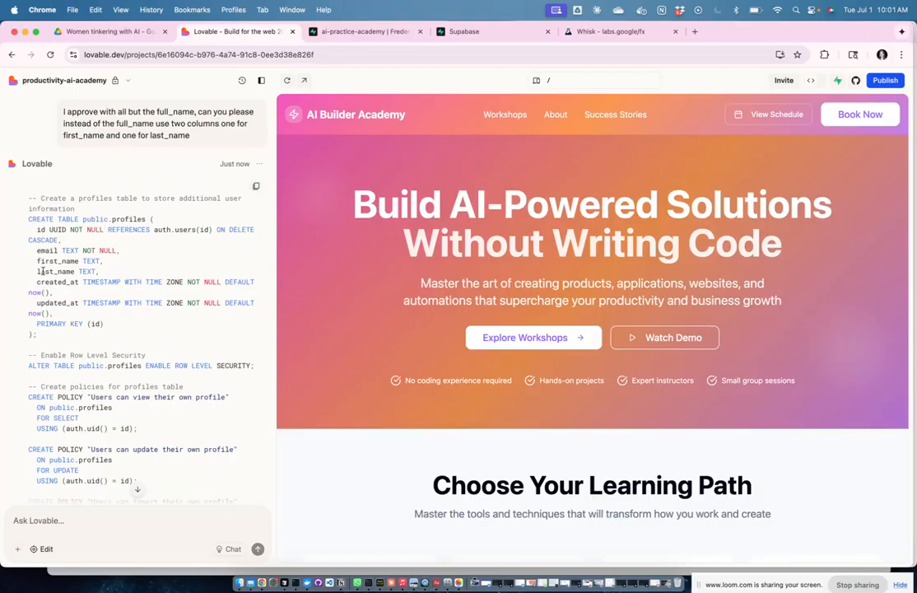
pyautogui.scroll(-8, 153, 378)
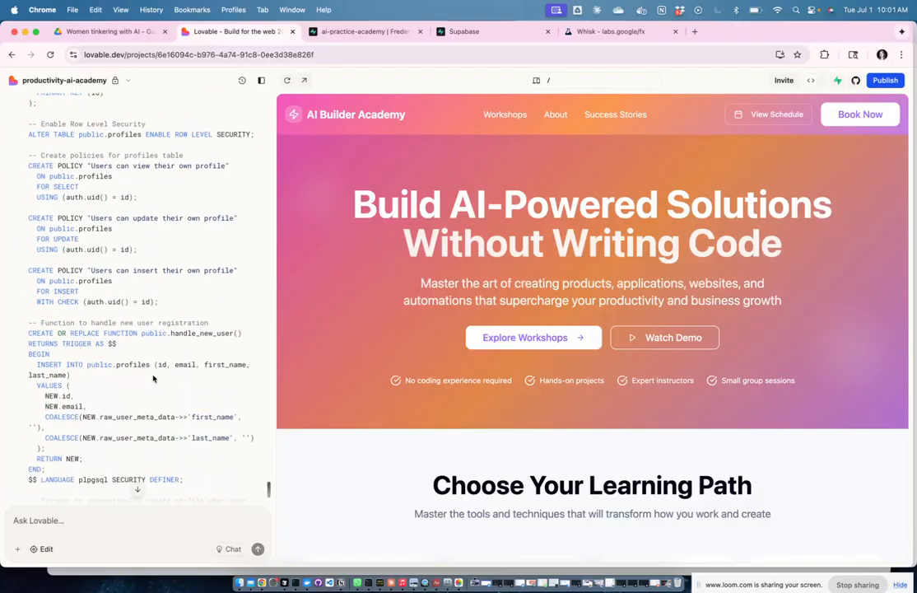
pyautogui.scroll(-2, 153, 378)
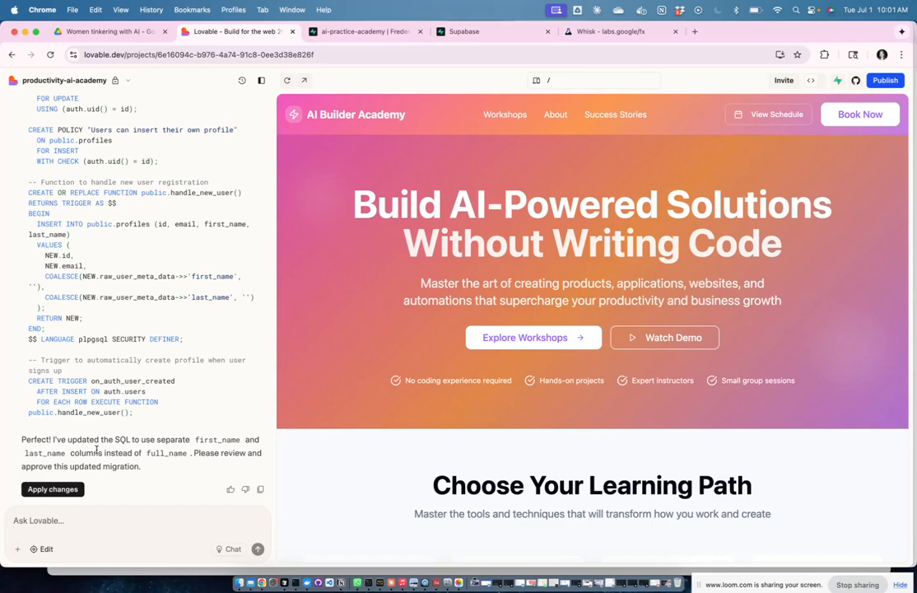
# Step: Apply the updated profiles migration and follow Lovable writing useAuth.tsx and AuthModal.tsx
pyautogui.click(50, 489)
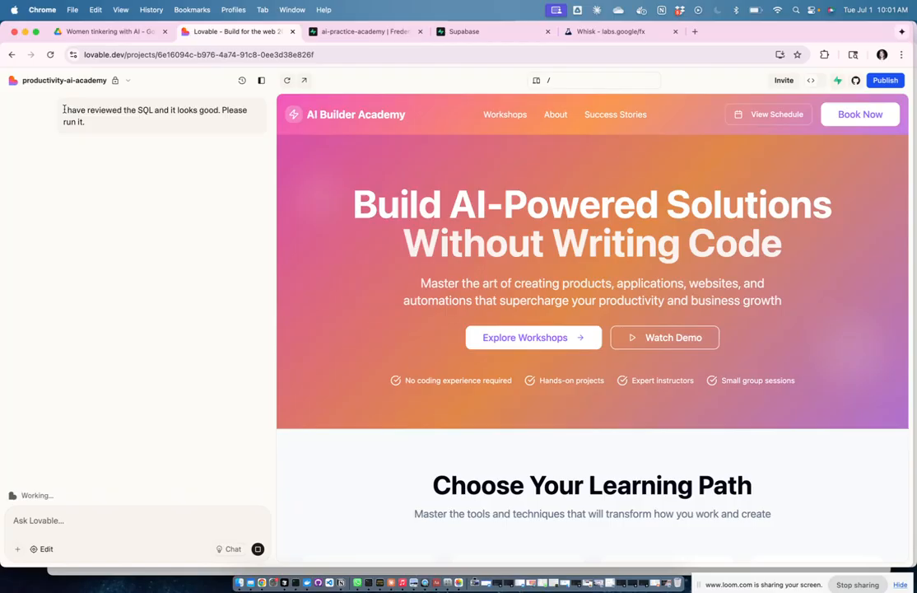
pyautogui.scroll(2, 65, 109)
pyautogui.scroll(-1, 143, 169)
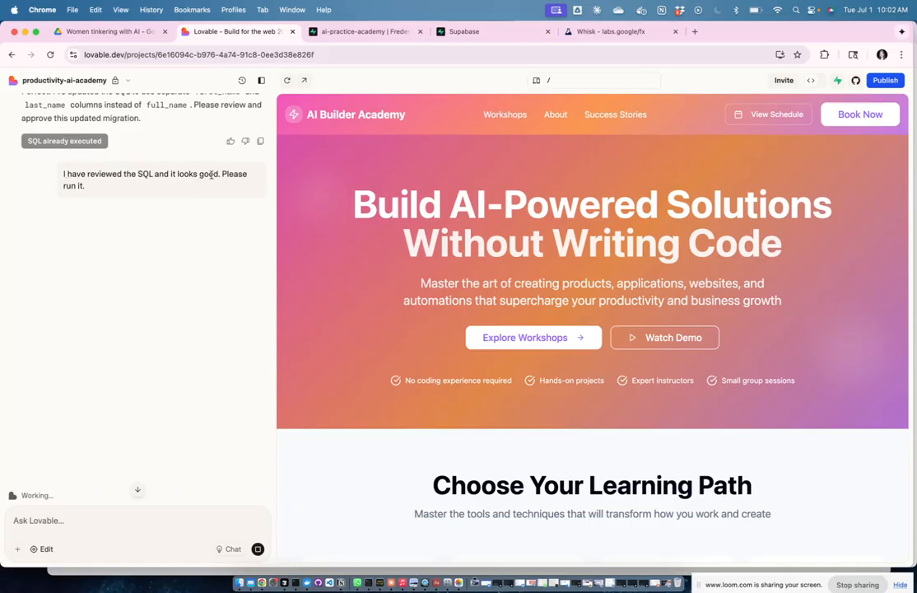
pyautogui.scroll(5, 250, 177)
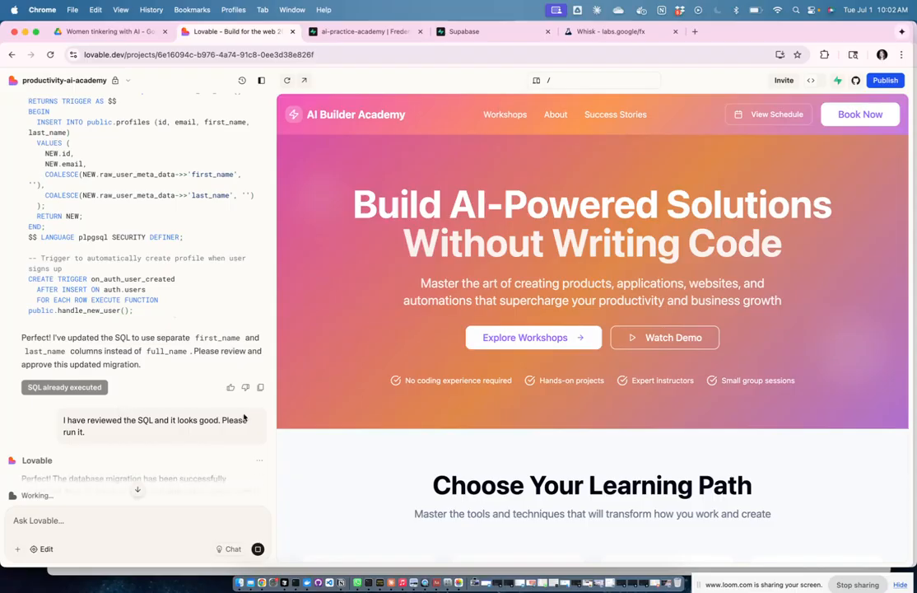
pyautogui.scroll(-2, 243, 418)
pyautogui.scroll(-2, 140, 330)
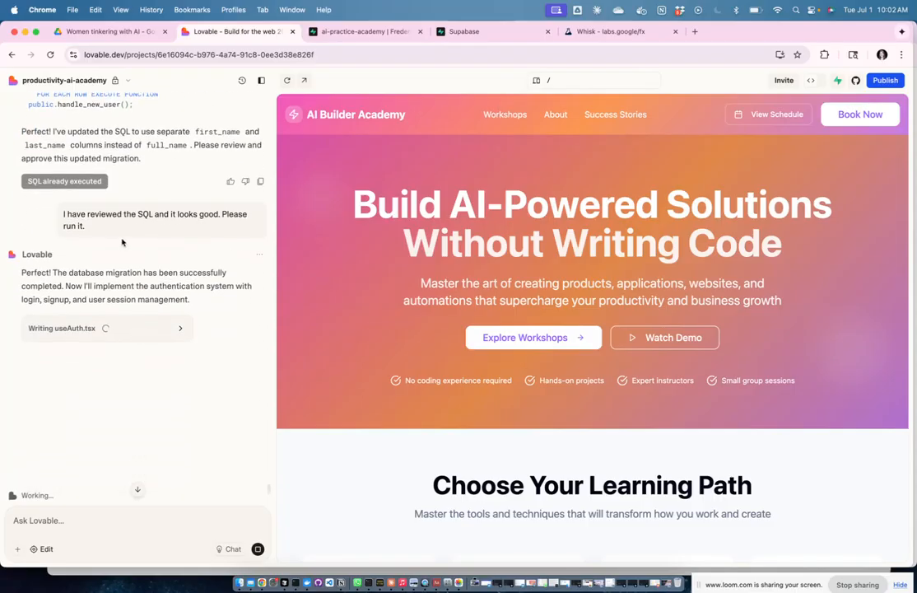
pyautogui.scroll(-1, 145, 208)
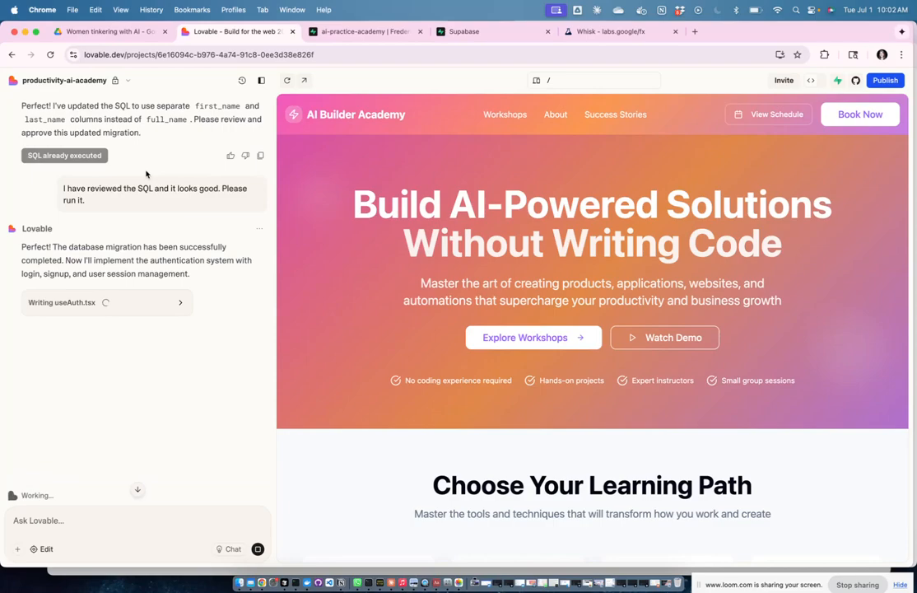
pyautogui.scroll(8, 146, 174)
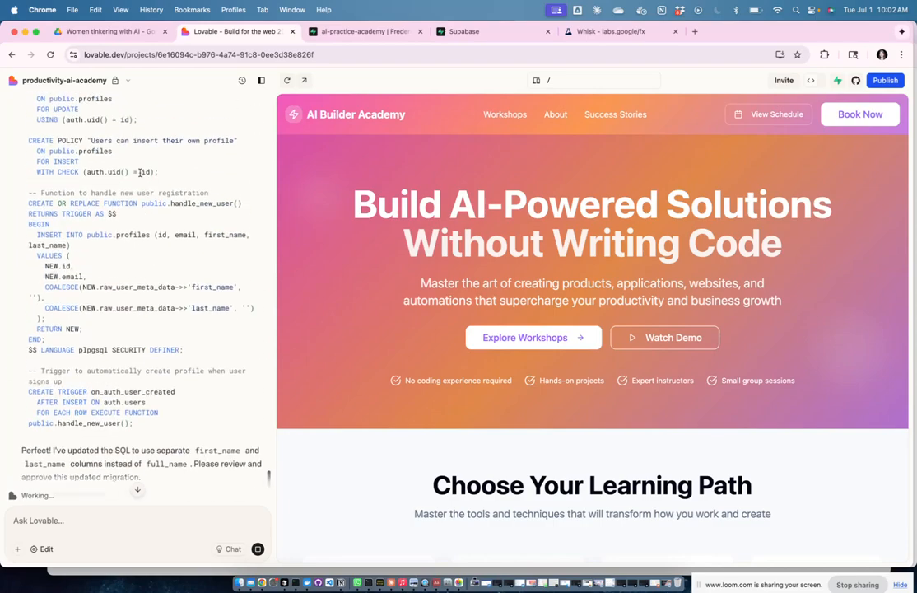
pyautogui.scroll(3, 149, 212)
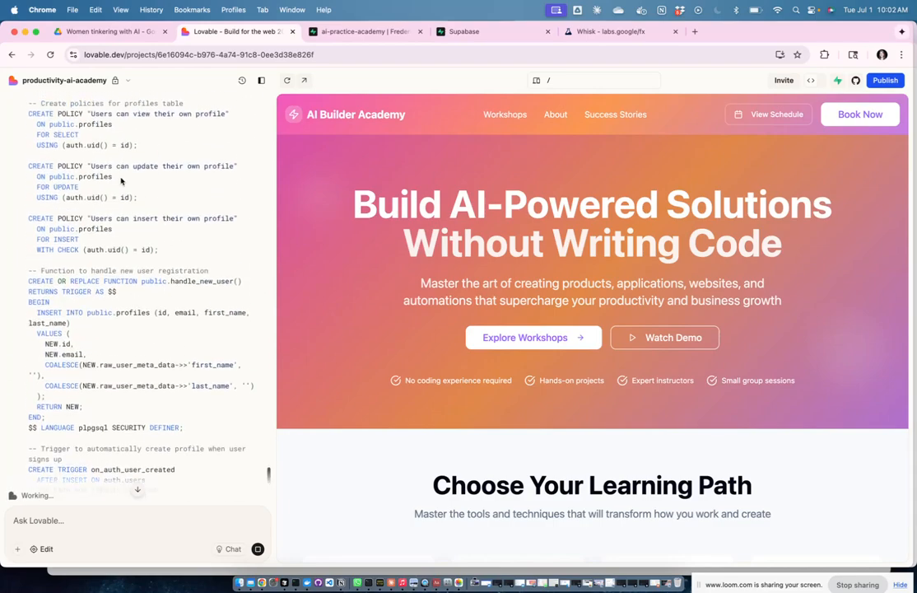
pyautogui.scroll(-10, 138, 306)
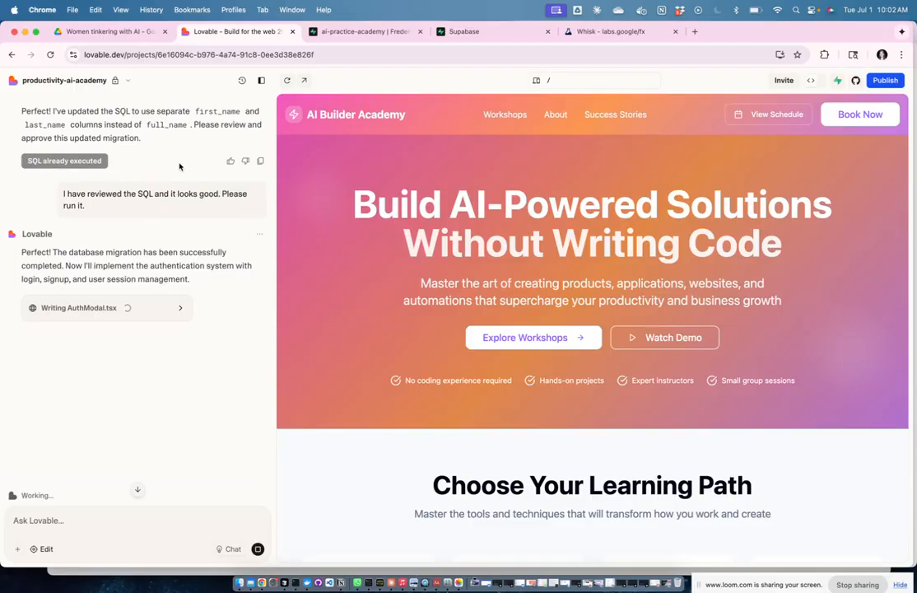
pyautogui.scroll(-2, 179, 164)
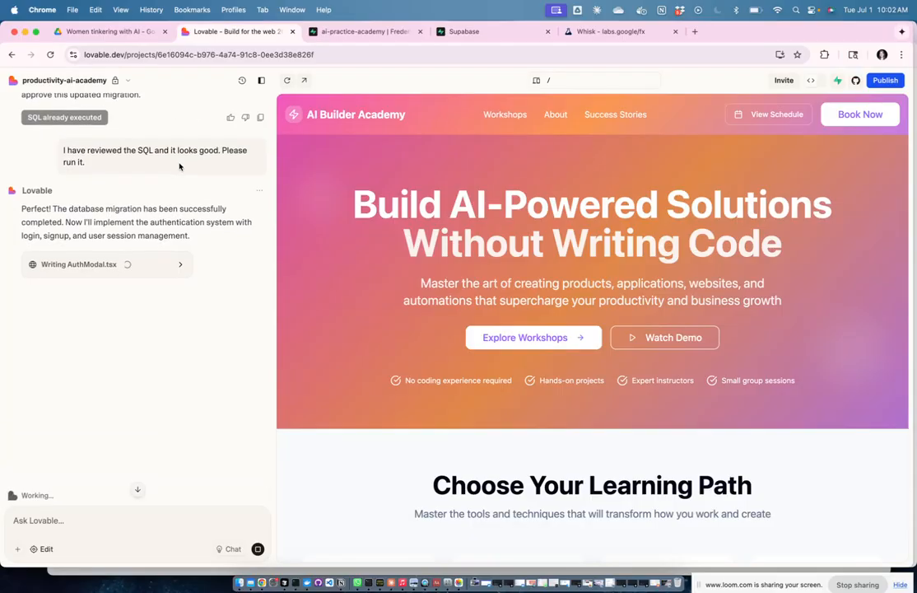
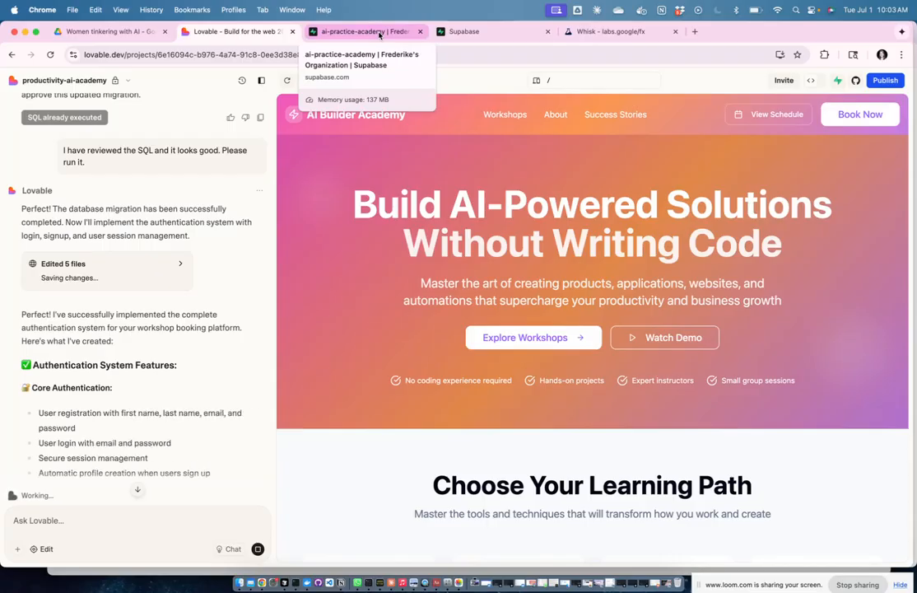
# Step: Scroll to the end of Lovable's authentication summary, which reports 5 edited files
pyautogui.scroll(-5, 167, 290)
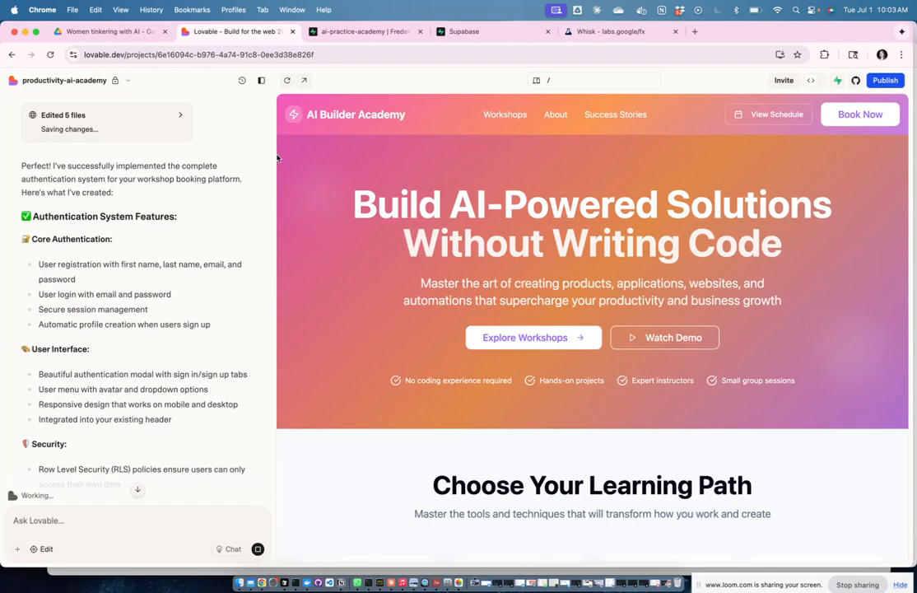
# Step: In Supabase's Table Editor, inspect the empty profiles table's id, email, first_name, last_name and timestamp columns
pyautogui.click(370, 35)
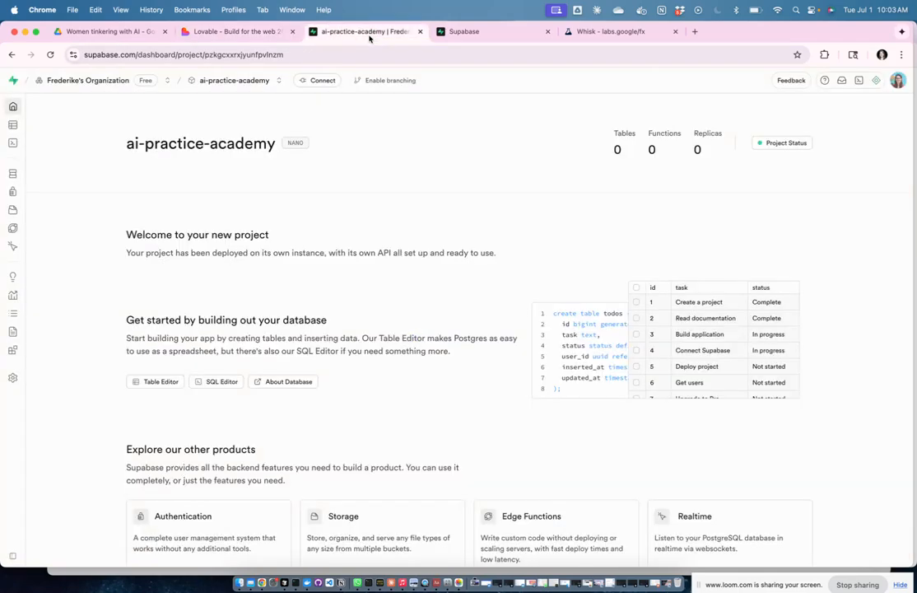
pyautogui.moveTo(10, 99)
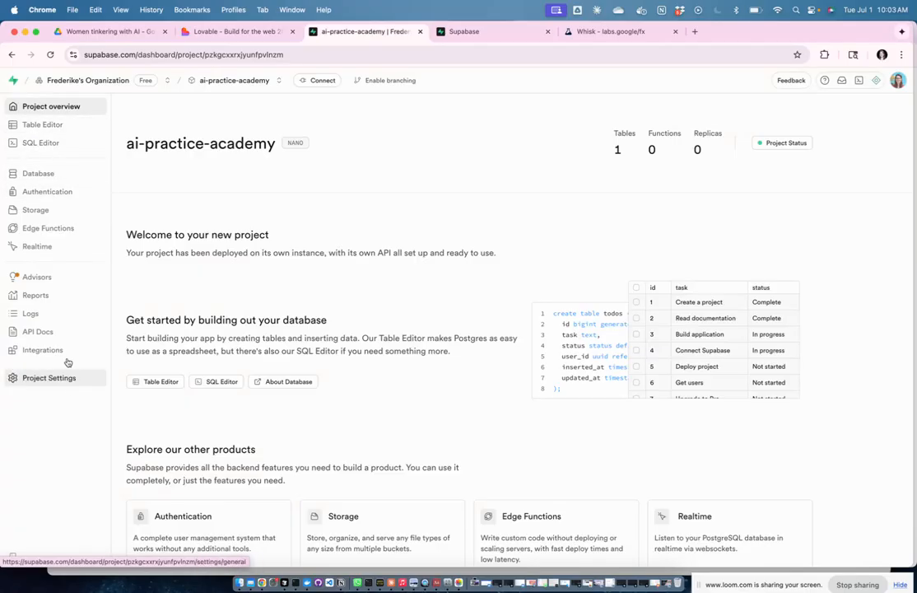
pyautogui.click(57, 124)
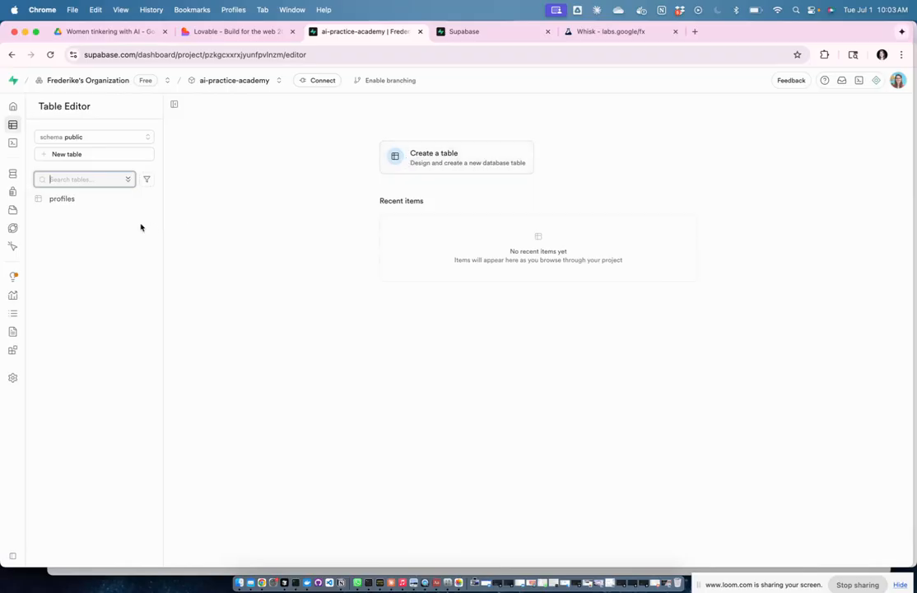
pyautogui.click(62, 199)
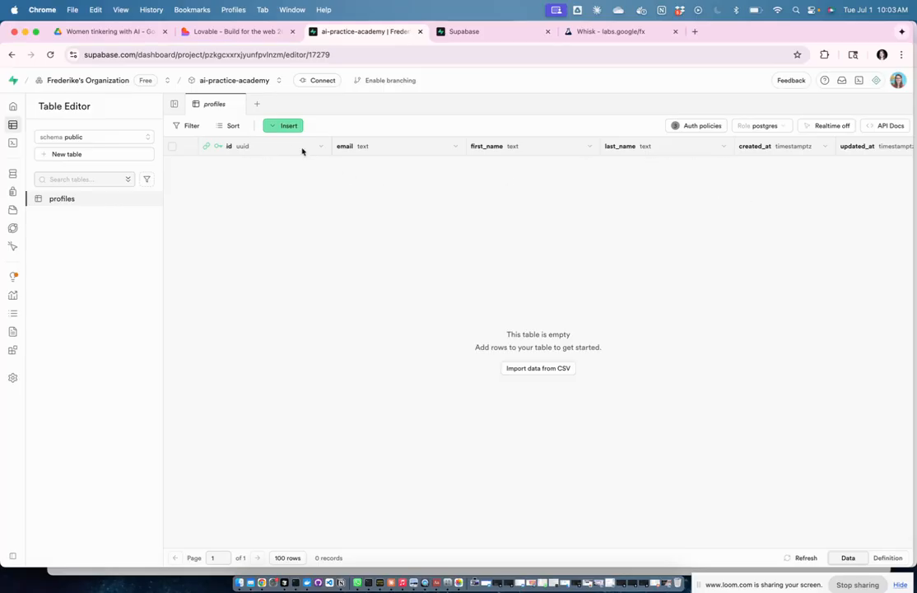
pyautogui.hscroll(3, 673, 158)
pyautogui.hscroll(-3, 406, 145)
pyautogui.hscroll(3, 872, 147)
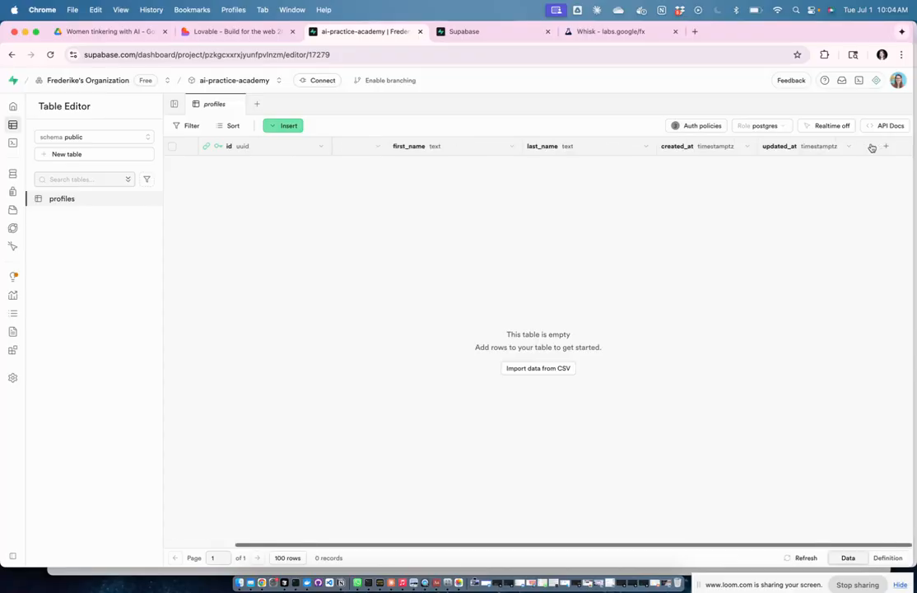
pyautogui.hscroll(-3, 242, 171)
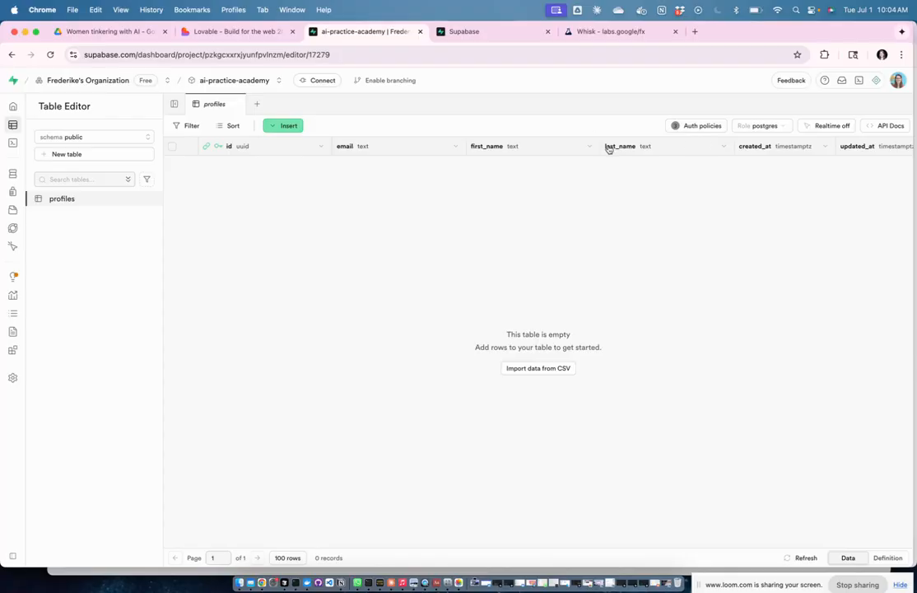
# Step: Read Lovable's auth summary down to What's Next proposing Step 2: the Bookings Database Schema
pyautogui.click(261, 33)
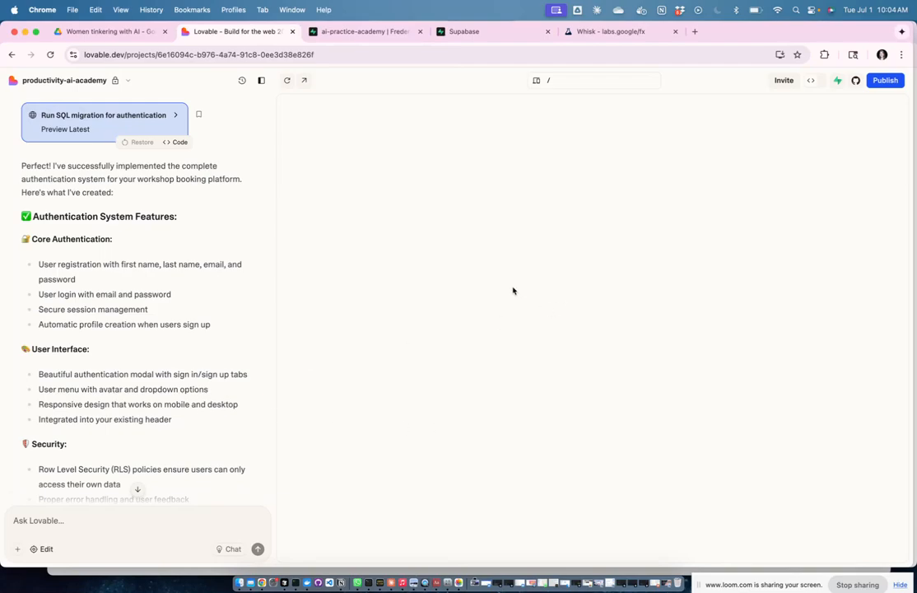
pyautogui.scroll(-5, 203, 305)
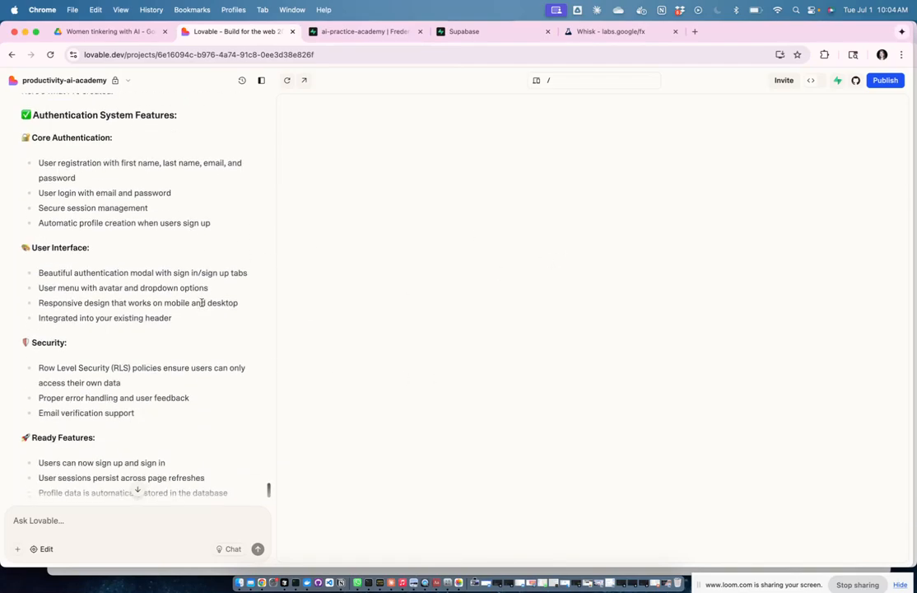
pyautogui.scroll(4, 202, 305)
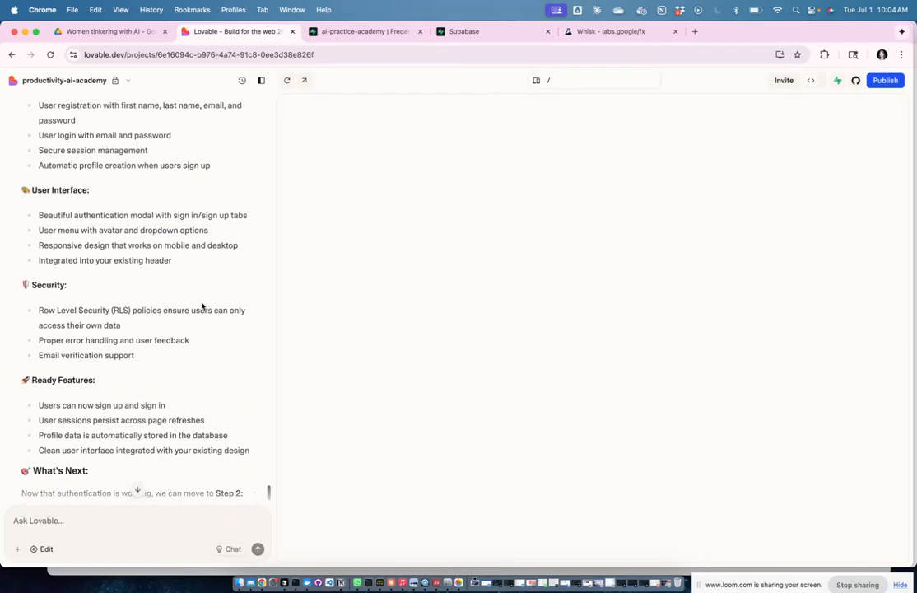
pyautogui.scroll(3, 203, 304)
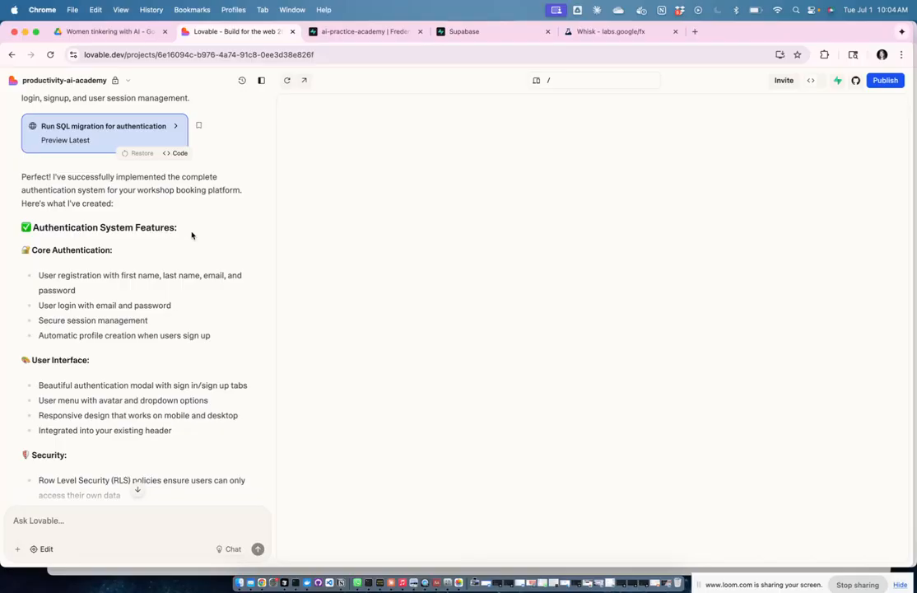
pyautogui.scroll(-2, 200, 237)
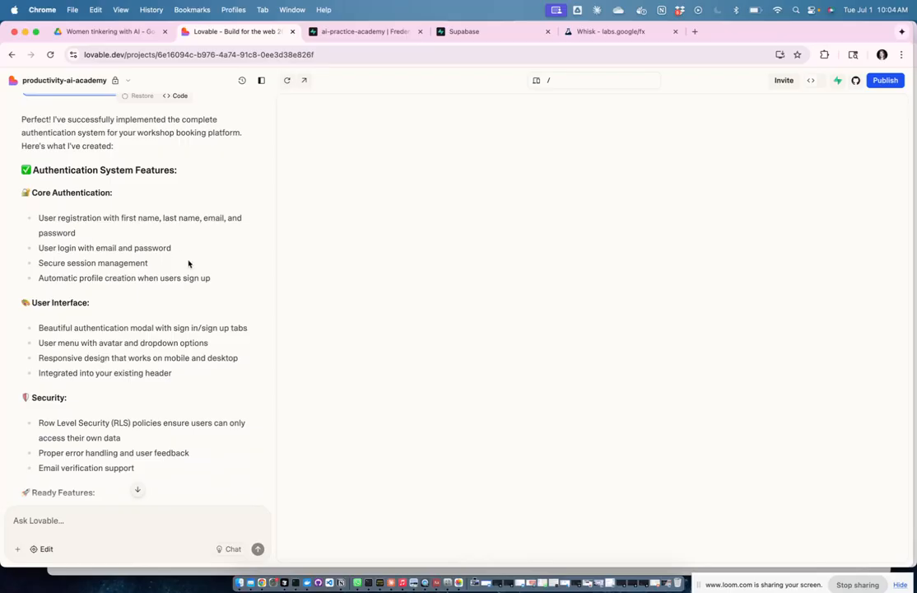
pyautogui.scroll(-1, 188, 263)
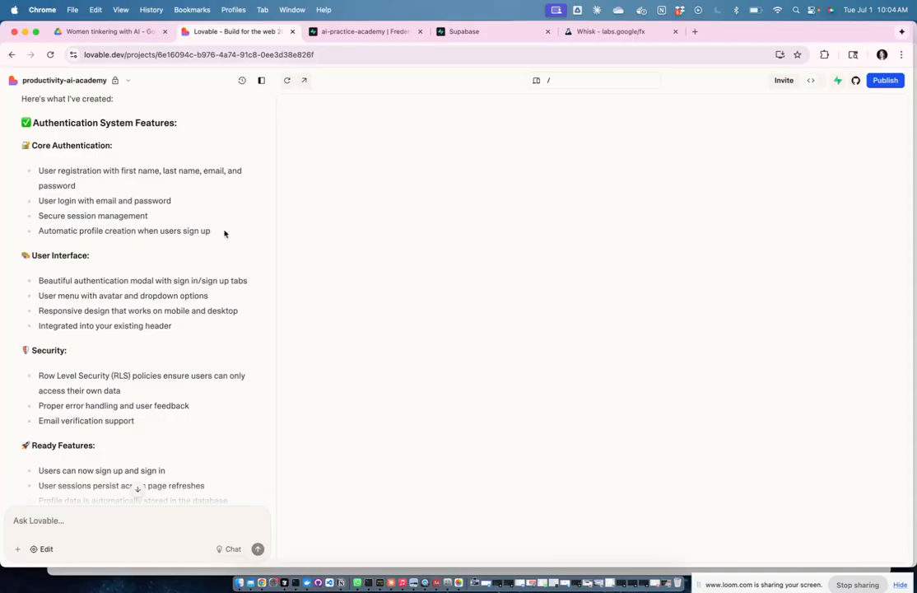
pyautogui.scroll(-2, 240, 240)
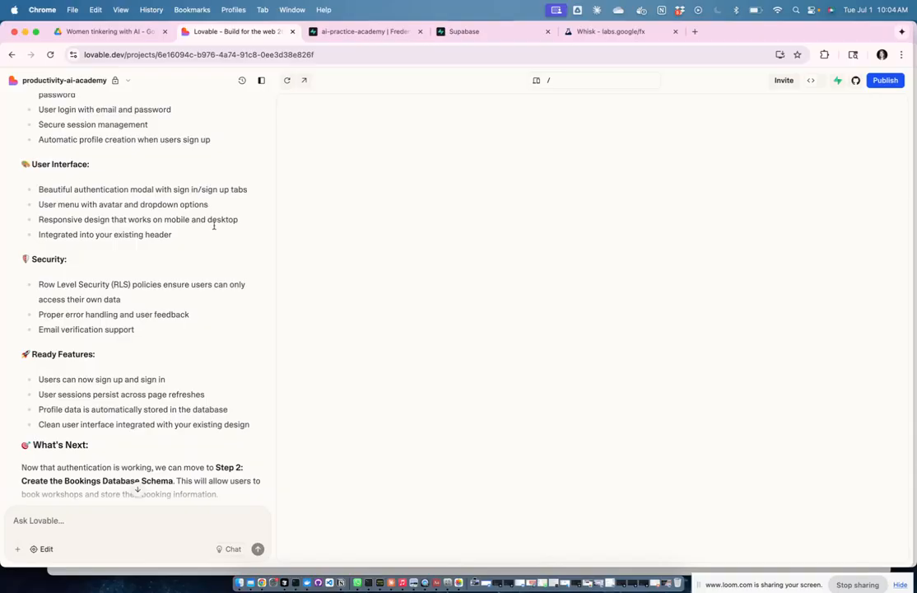
pyautogui.scroll(-2, 186, 216)
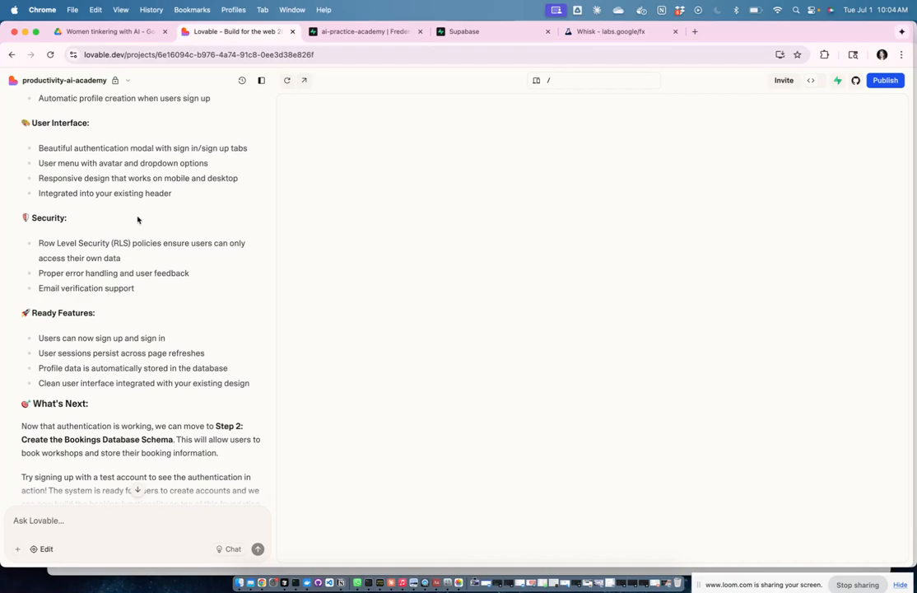
pyautogui.scroll(-2, 137, 220)
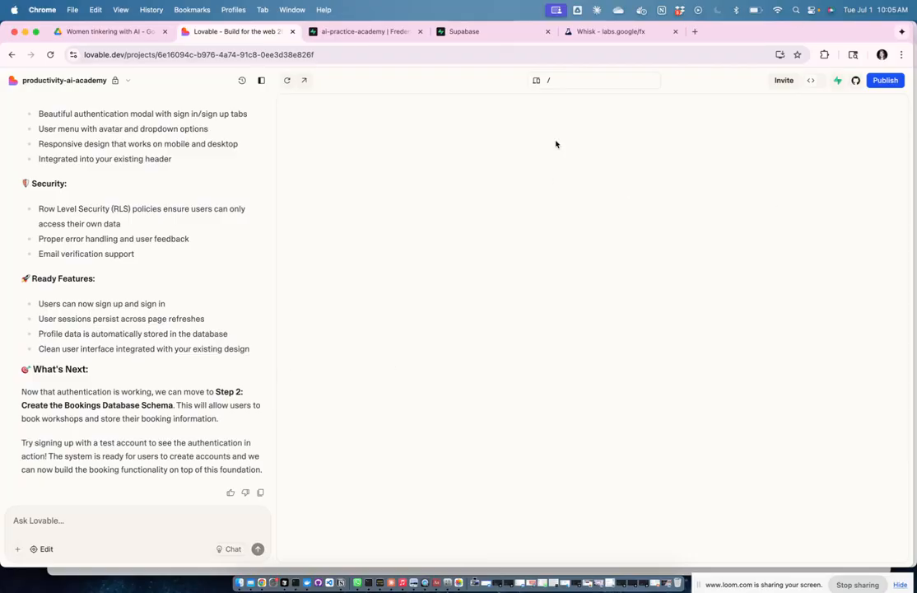
# Step: Reload the project and browse the preview's home page, featured workshops and success stories
pyautogui.click(421, 55)
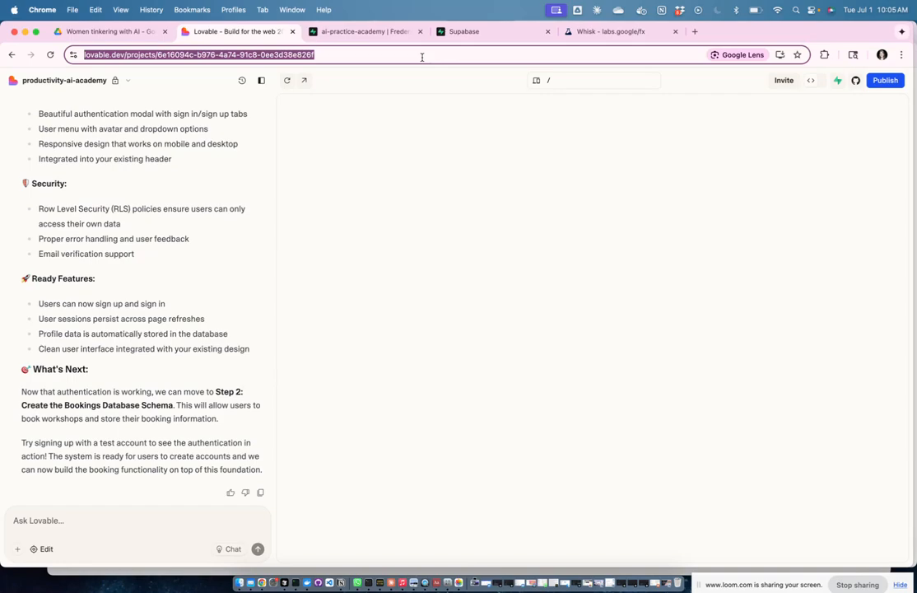
pyautogui.press('Return')
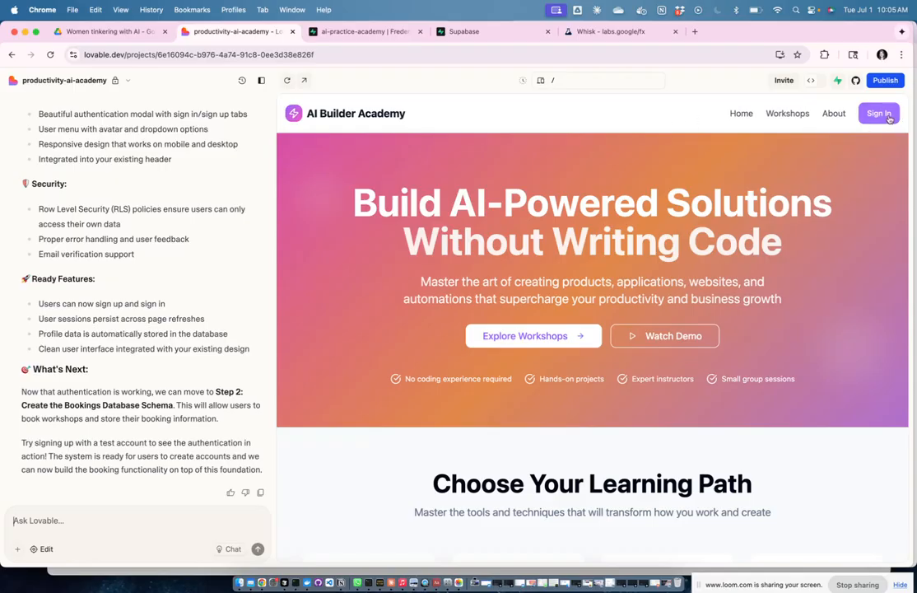
pyautogui.scroll(-3, 837, 359)
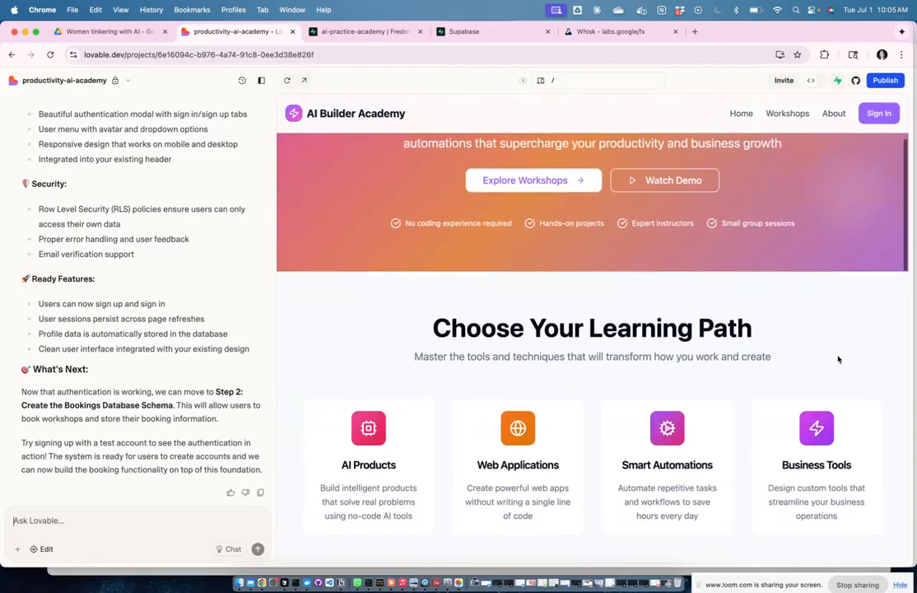
pyautogui.scroll(3, 838, 359)
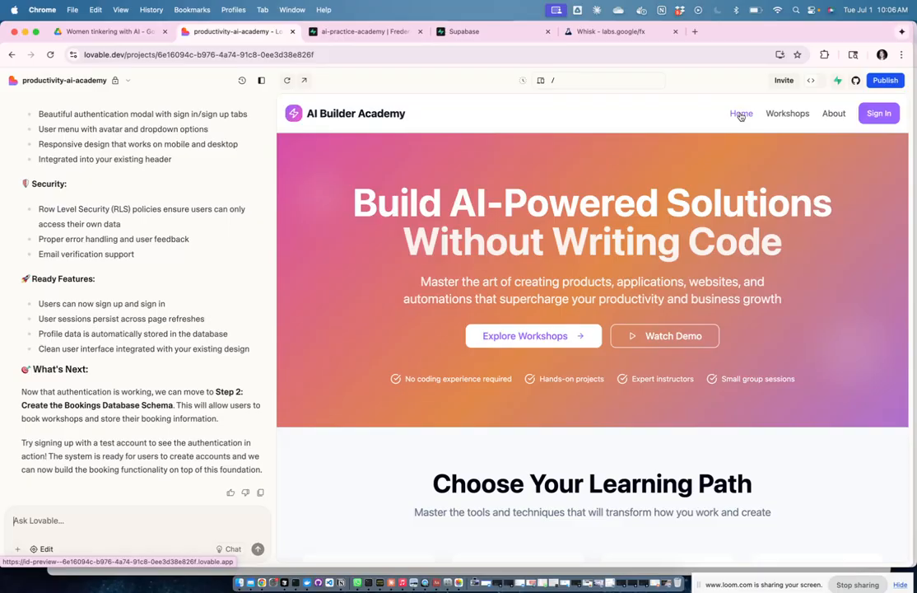
pyautogui.scroll(-6, 830, 310)
pyautogui.scroll(-6, 831, 312)
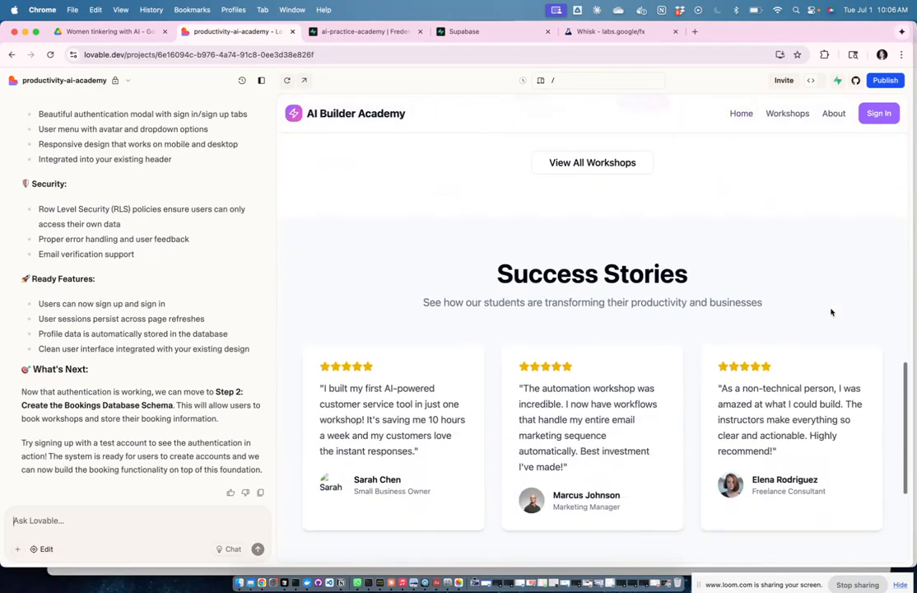
pyautogui.scroll(-3, 830, 312)
pyautogui.scroll(15, 831, 312)
pyautogui.scroll(3, 830, 312)
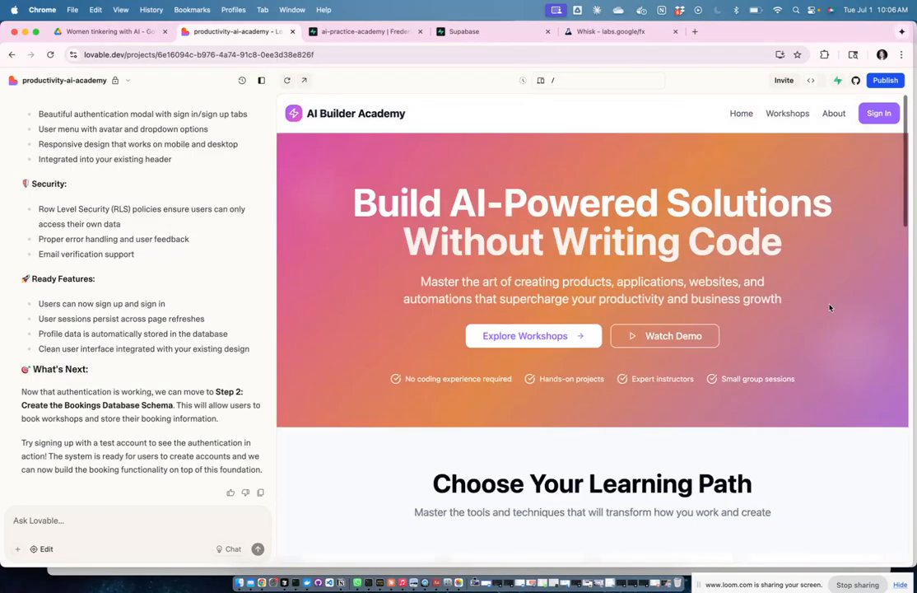
# Step: Open the preview's Sign Up form and enter the test user's first and last name
pyautogui.click(879, 115)
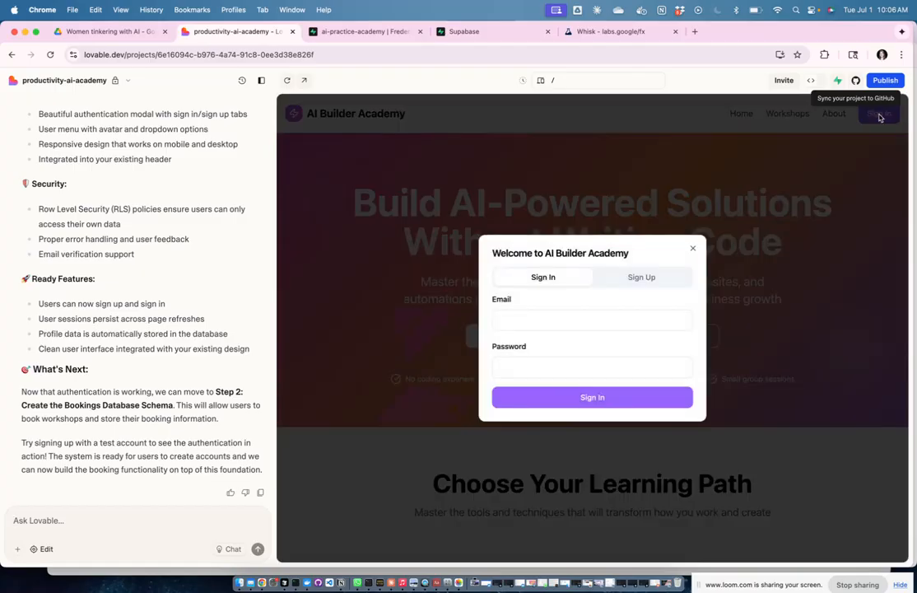
pyautogui.click(646, 277)
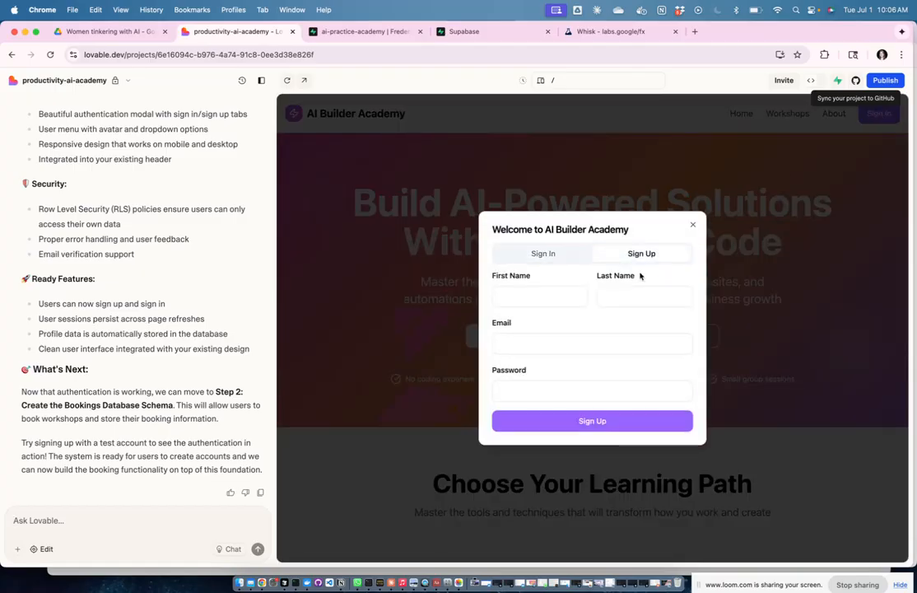
pyautogui.click(536, 297)
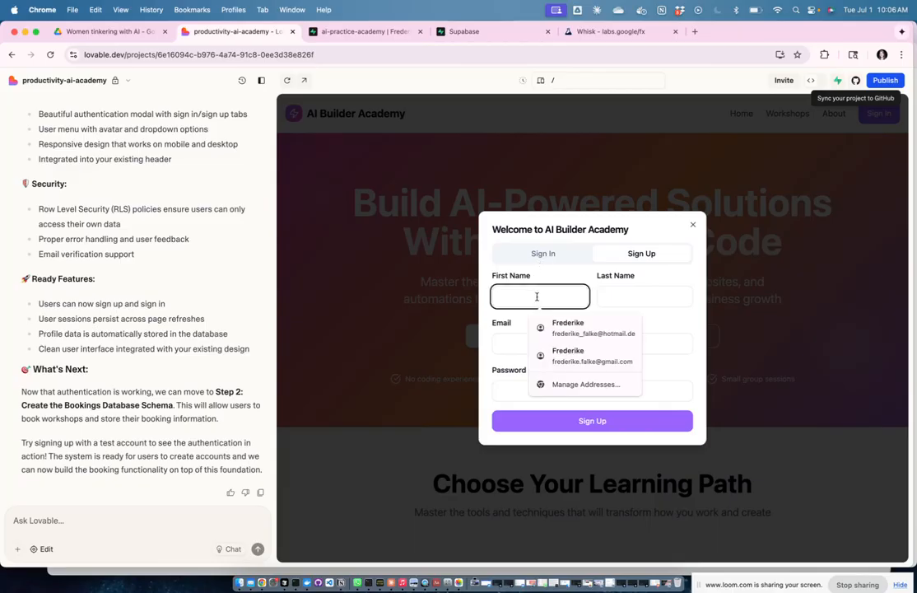
pyautogui.write('Frederike')
pyautogui.press('Tab')
pyautogui.write('F')
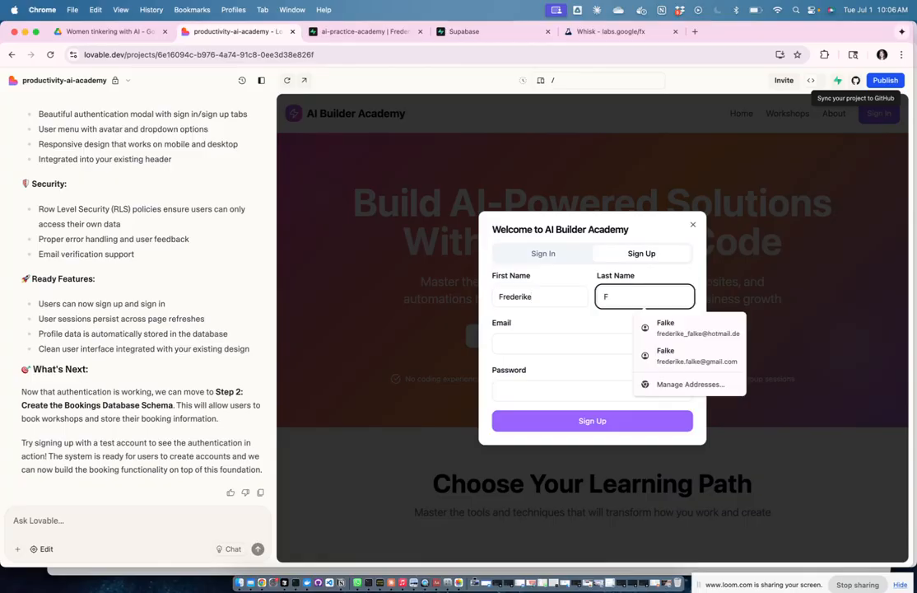
# Step: Enter the test e-mail address and a password, then submit the sign-up
pyautogui.press('Tab')
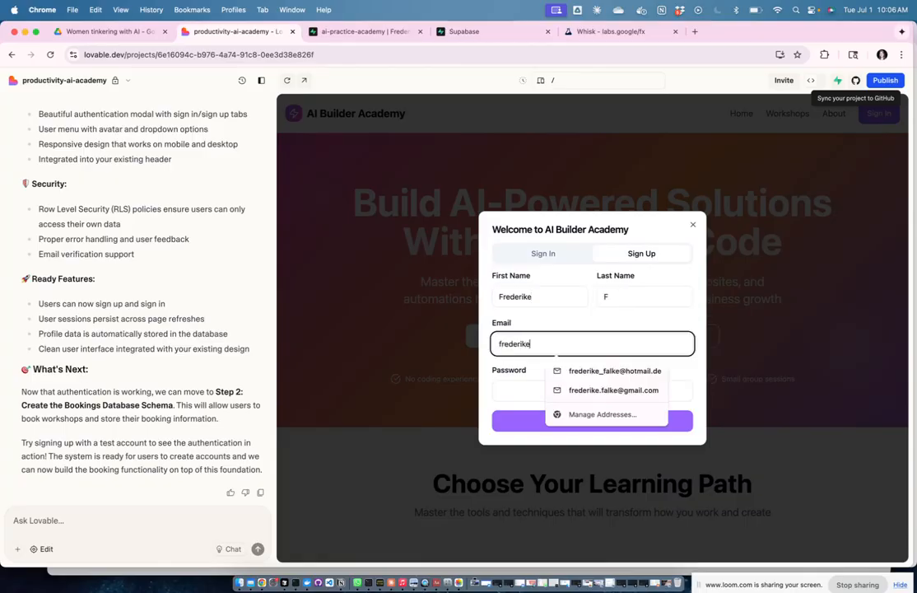
pyautogui.press('Tab')
pyautogui.write('••')
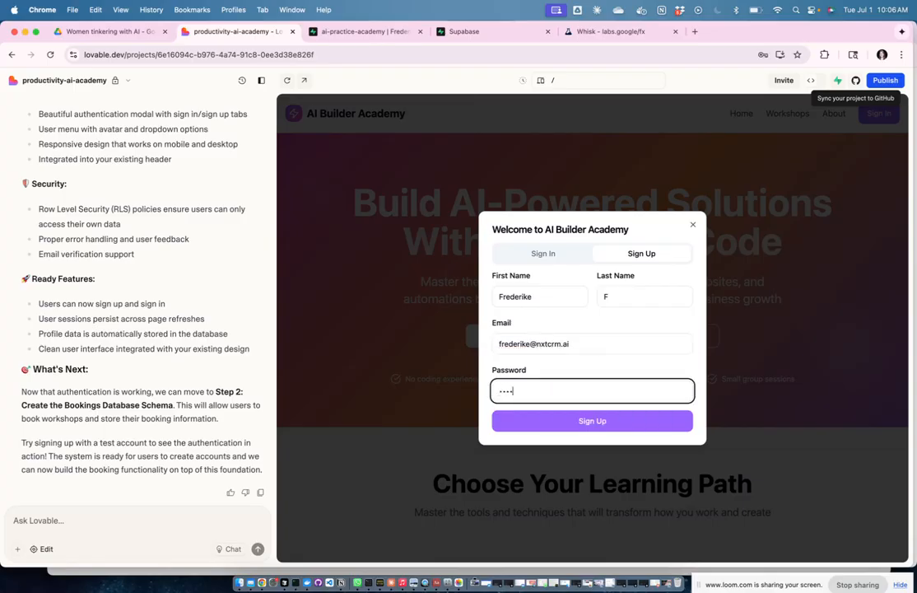
pyautogui.write('•••••')
pyautogui.click(591, 420)
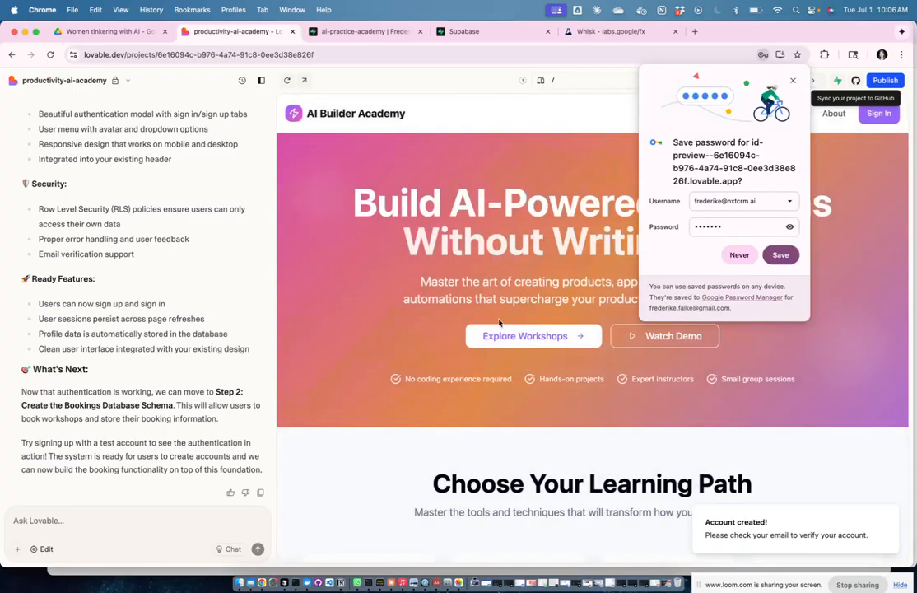
pyautogui.hotkey('ctrl', 'Up')
# Step: In Notion, add and then delete a stray line below See payment history
pyautogui.click(457, 156)
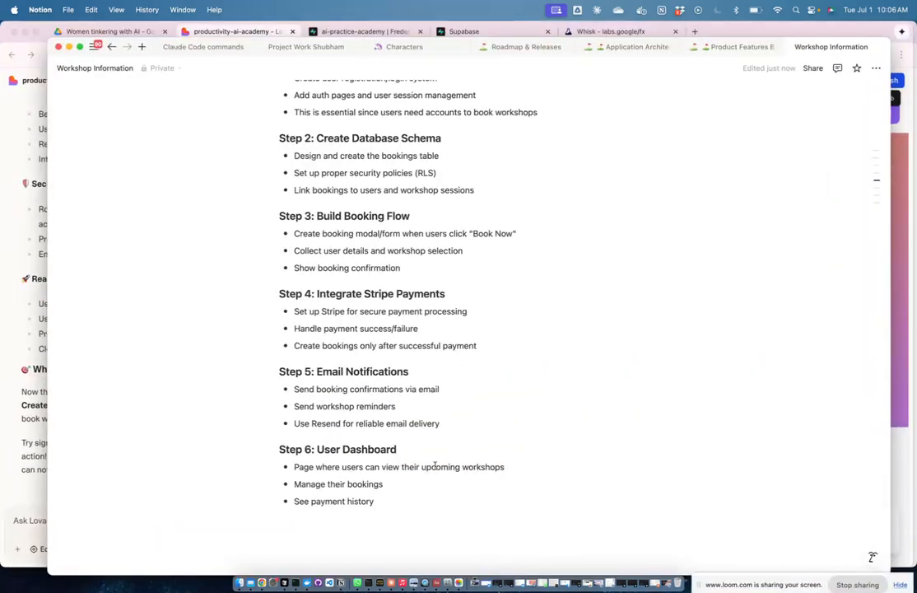
pyautogui.click(387, 500)
pyautogui.press('Return')
pyautogui.press('Return')
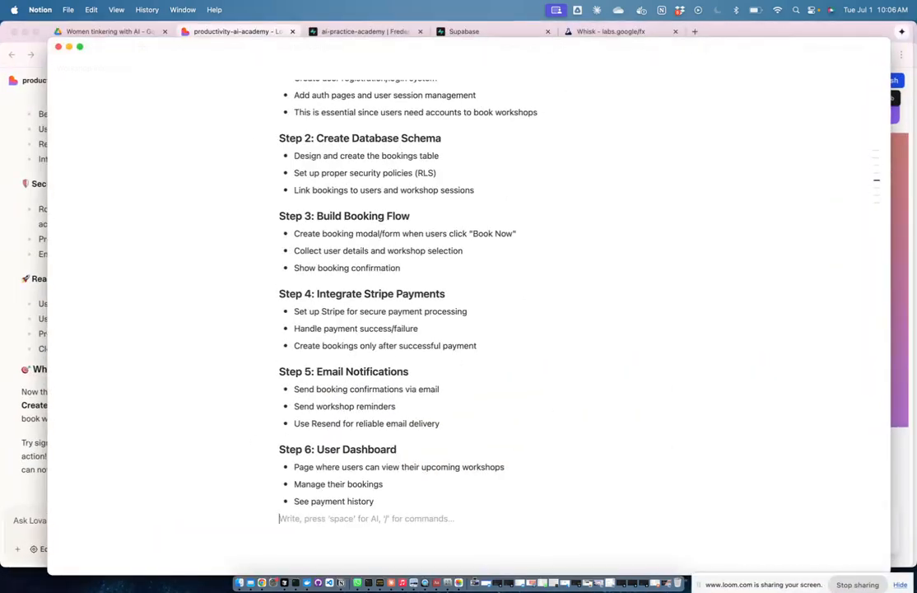
pyautogui.write('Test123')
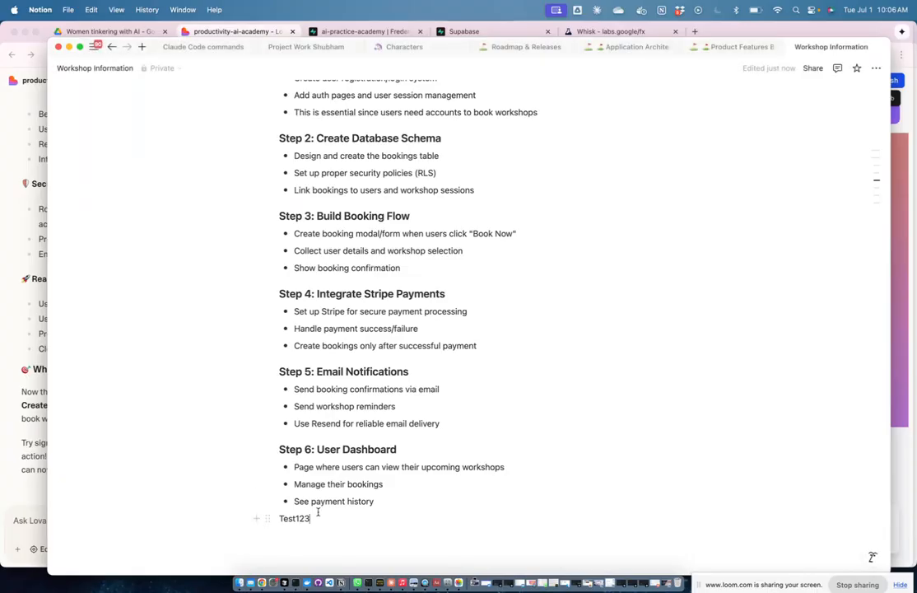
pyautogui.moveTo(318, 513); pyautogui.dragTo(272, 516)
pyautogui.press('BackSpace')
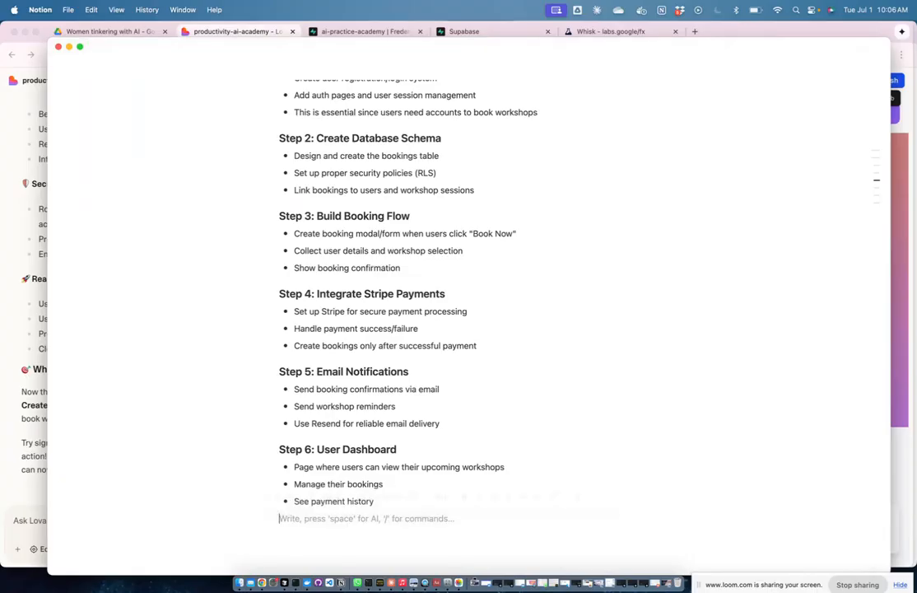
pyautogui.scroll(5, 450, 225)
# Step: Add a 'Login Data Test' toggle below password database holding the test email and password
pyautogui.click(350, 216)
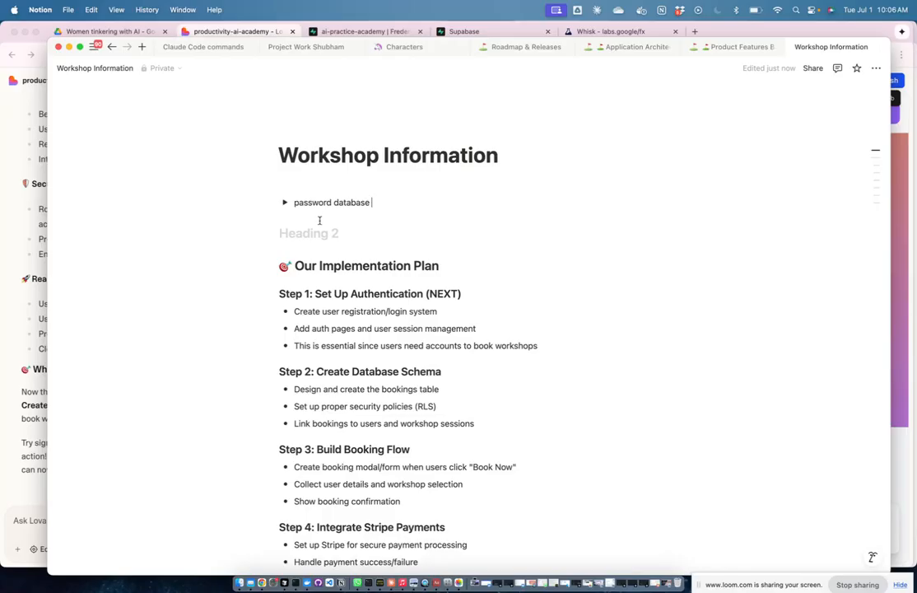
pyautogui.press('Return')
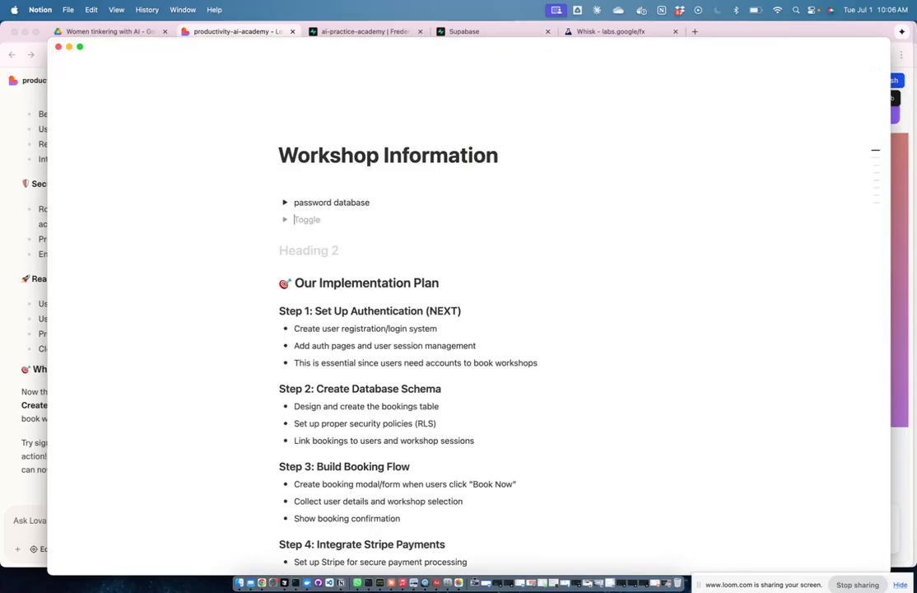
pyautogui.write('Login Data Test')
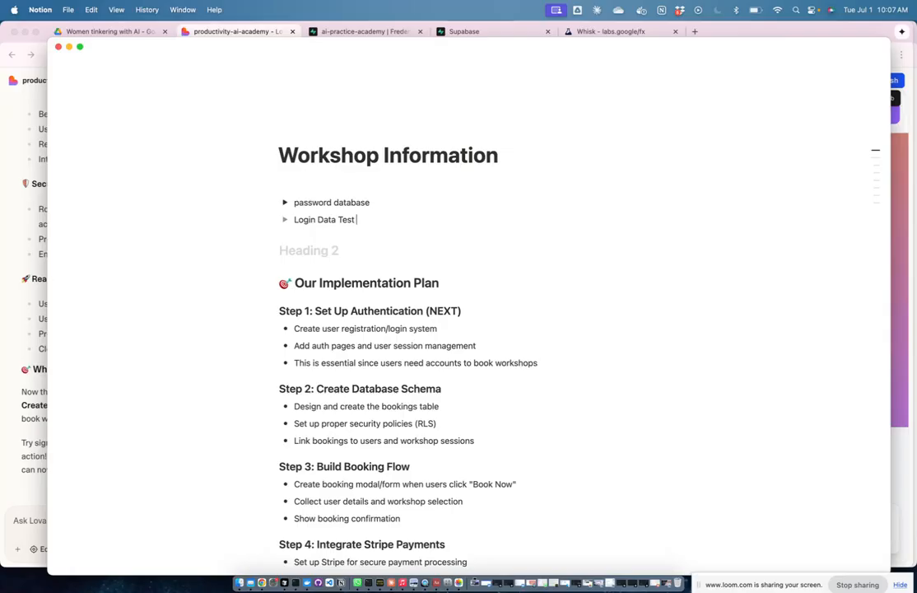
pyautogui.click(285, 219)
pyautogui.click(308, 238)
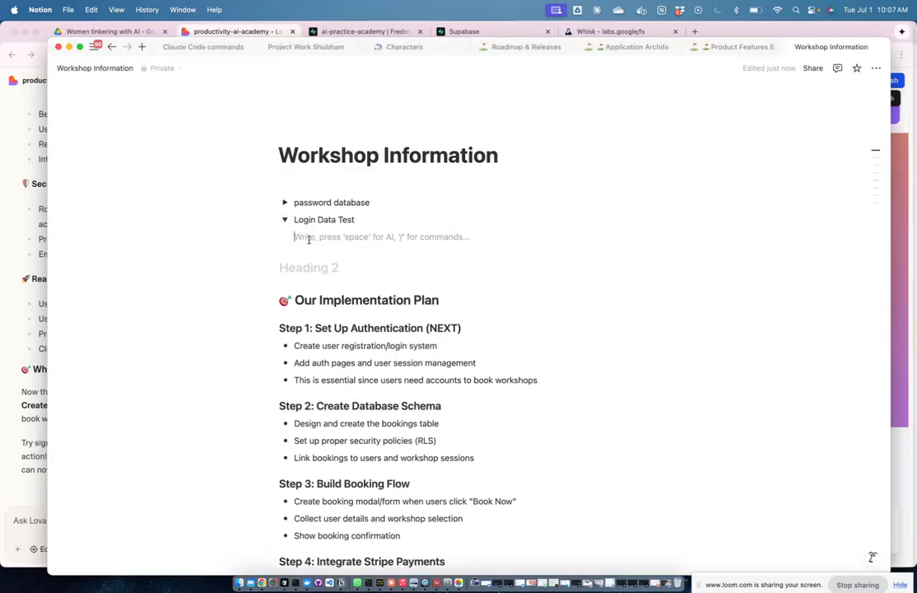
pyautogui.write('our email, Test123')
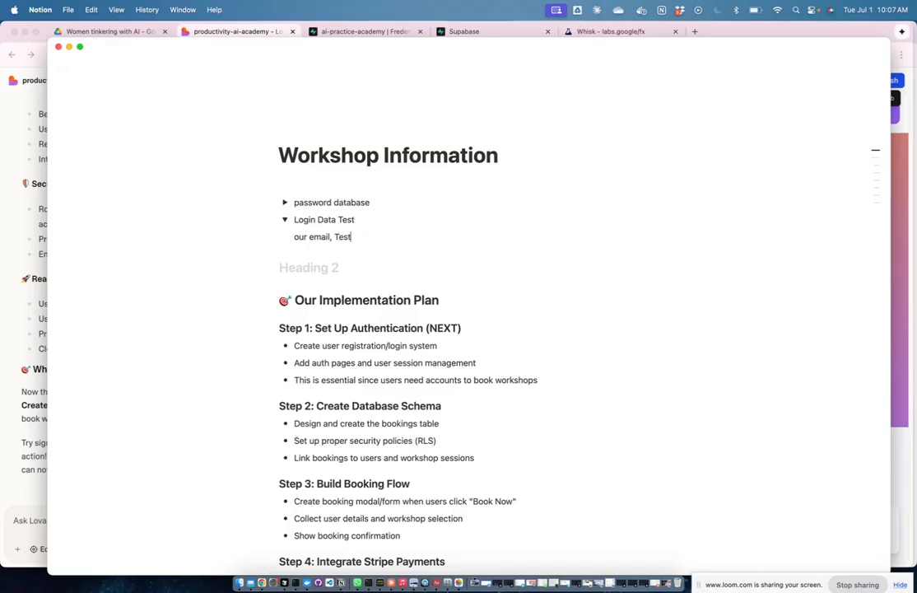
pyautogui.click(284, 218)
pyautogui.hotkey('ctrl', 'Up')
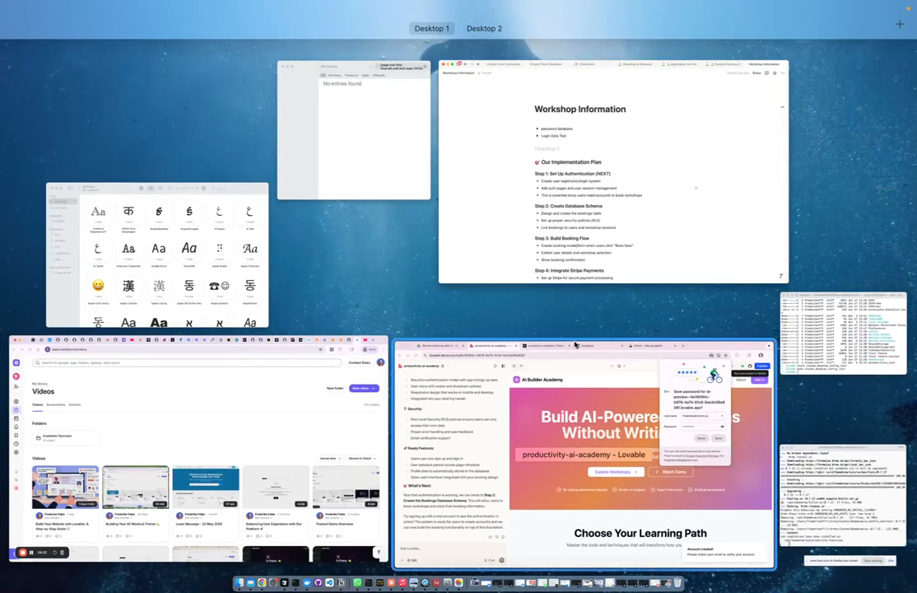
pyautogui.click(545, 362)
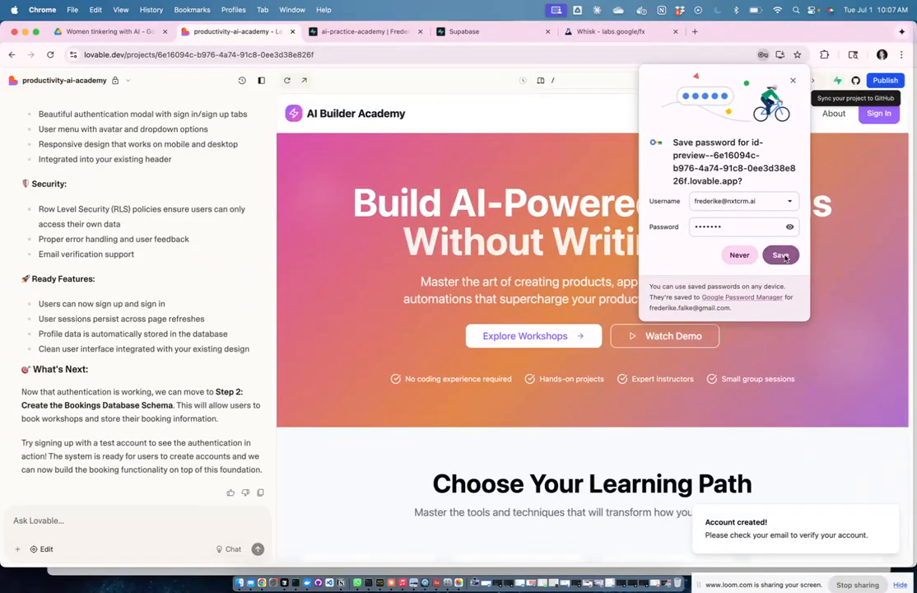
# Step: Dismiss the save-password prompt, resubmit the preview's Sign Up form and close its error
pyautogui.click(743, 255)
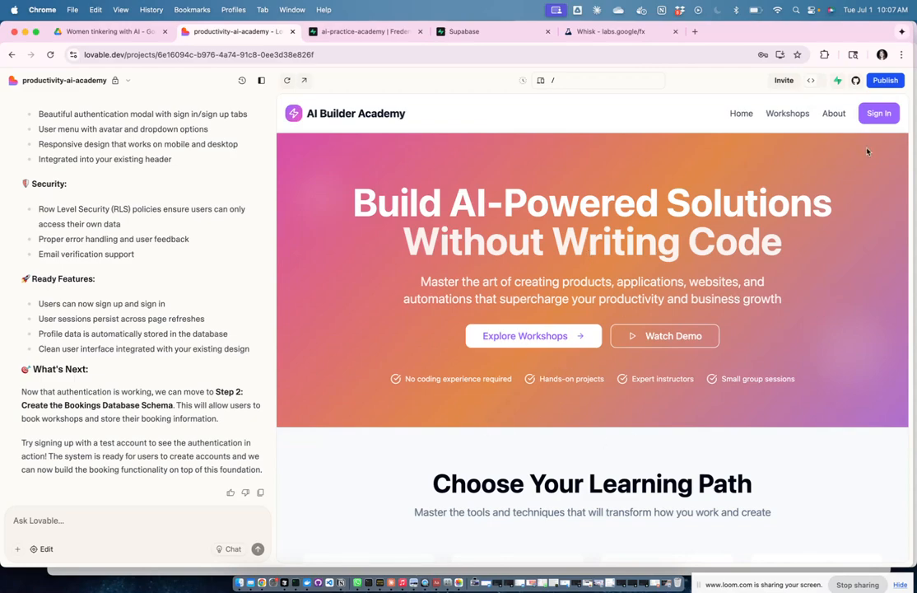
pyautogui.click(882, 111)
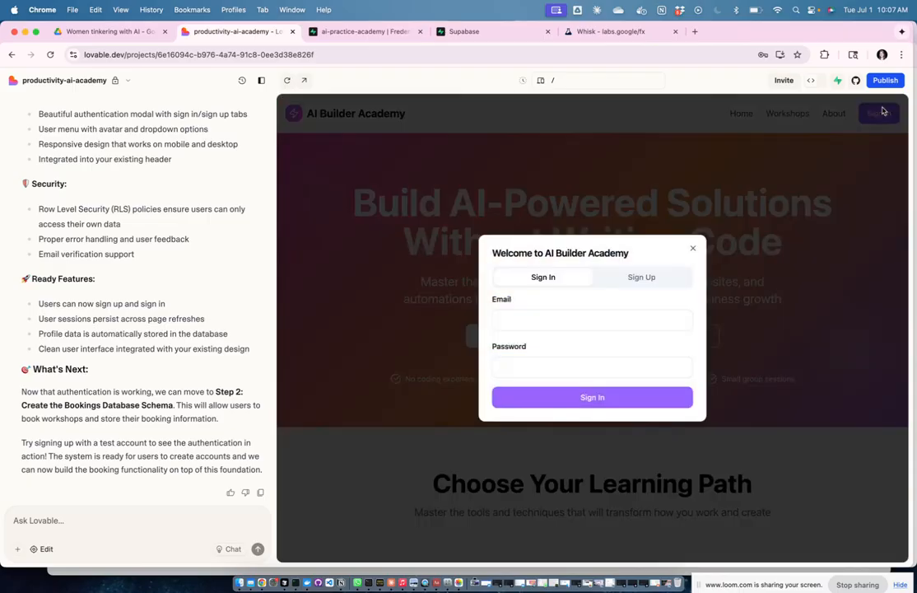
pyautogui.click(641, 274)
pyautogui.click(580, 420)
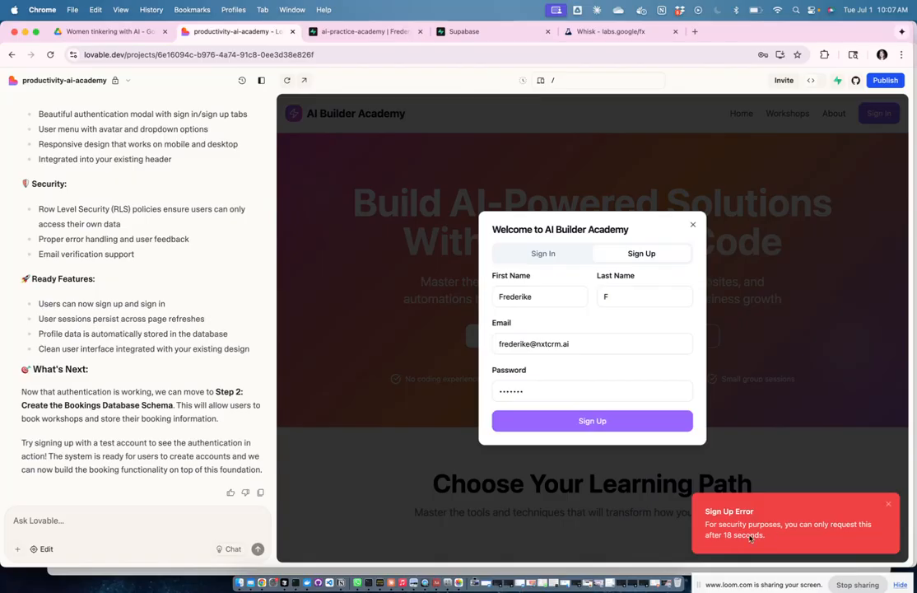
pyautogui.click(888, 504)
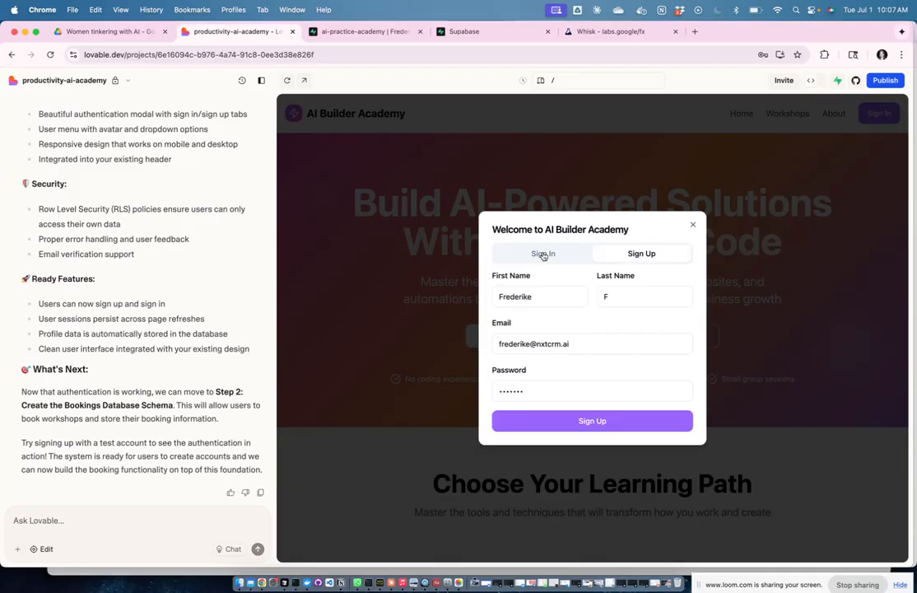
# Step: Try signing in with the test account, which is rejected as 'Email not confirmed'
pyautogui.click(542, 252)
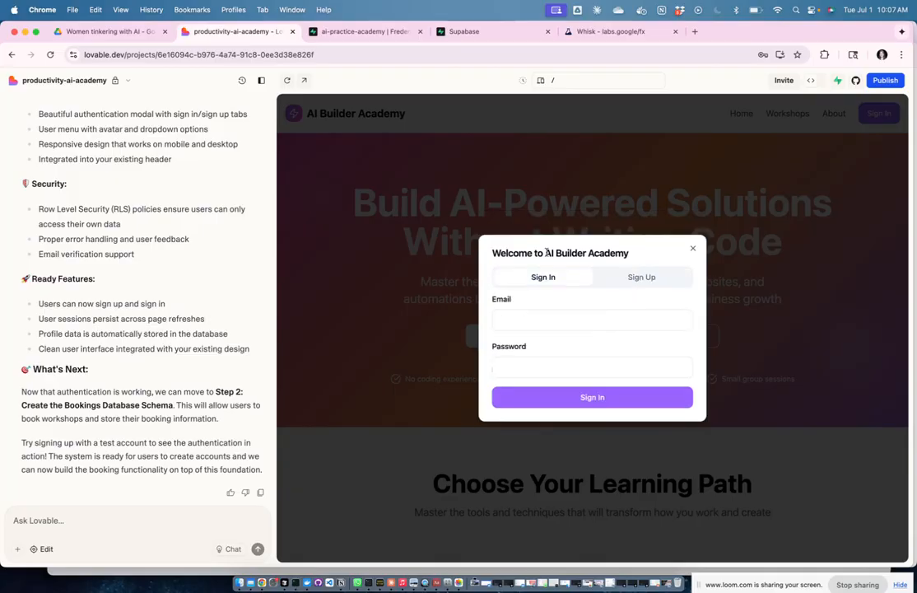
pyautogui.click(578, 323)
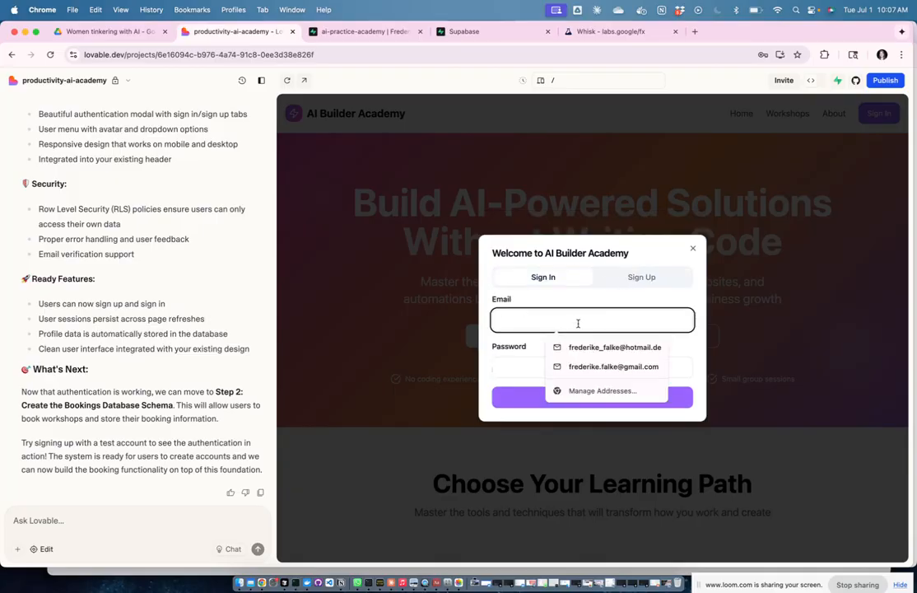
pyautogui.press('Tab')
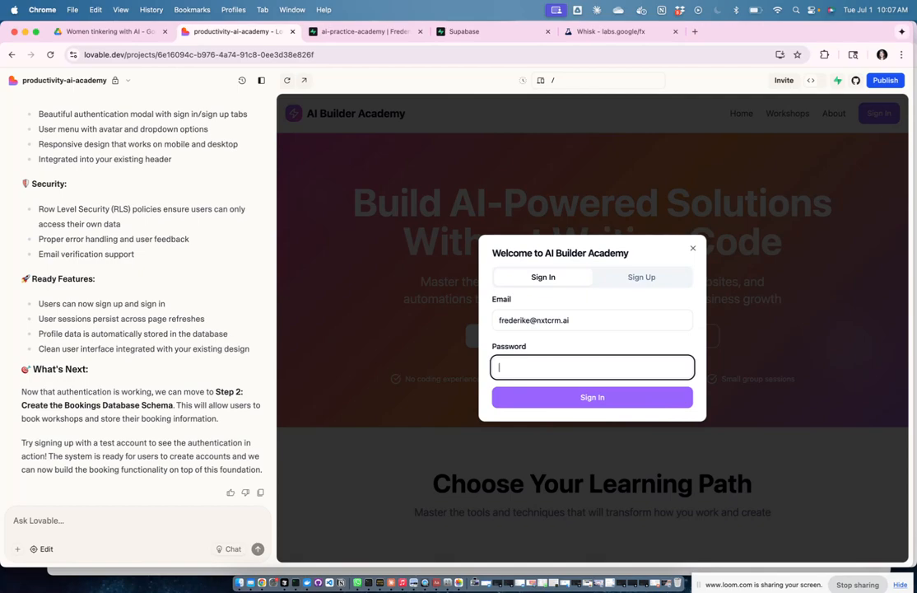
pyautogui.write('•••••')
pyautogui.press('Return')
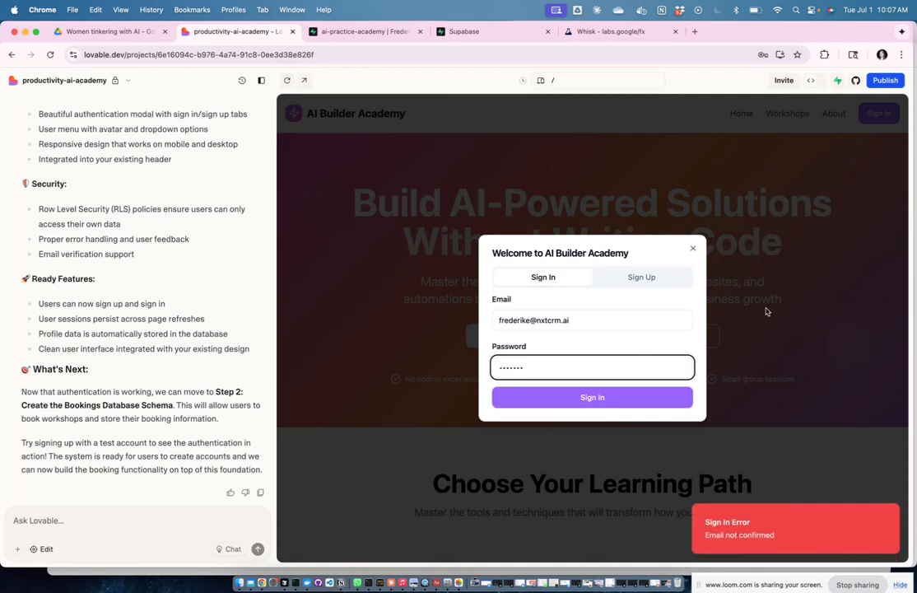
# Step: Resubmit the Sign Up form and save the password in Chrome's prompt
pyautogui.click(658, 277)
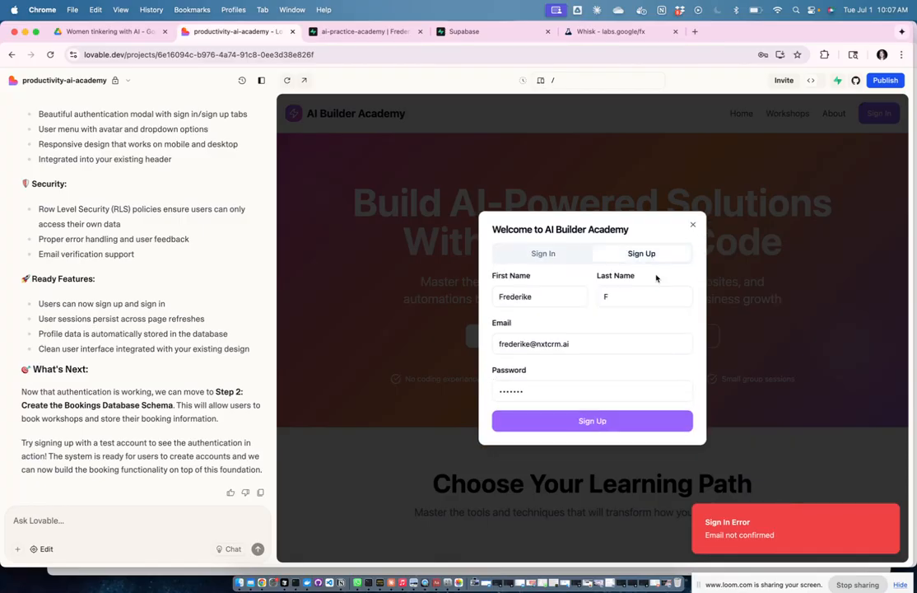
pyautogui.click(640, 424)
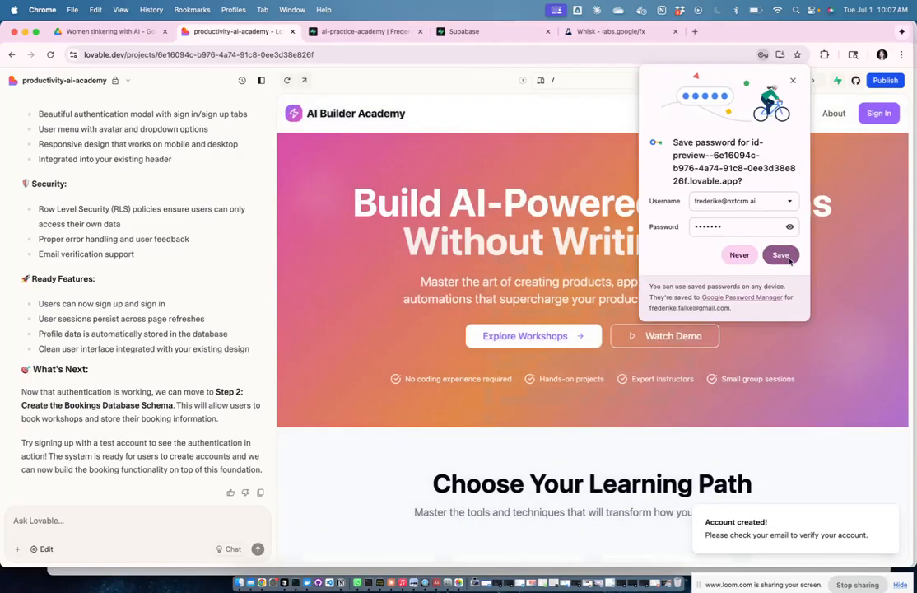
pyautogui.click(779, 255)
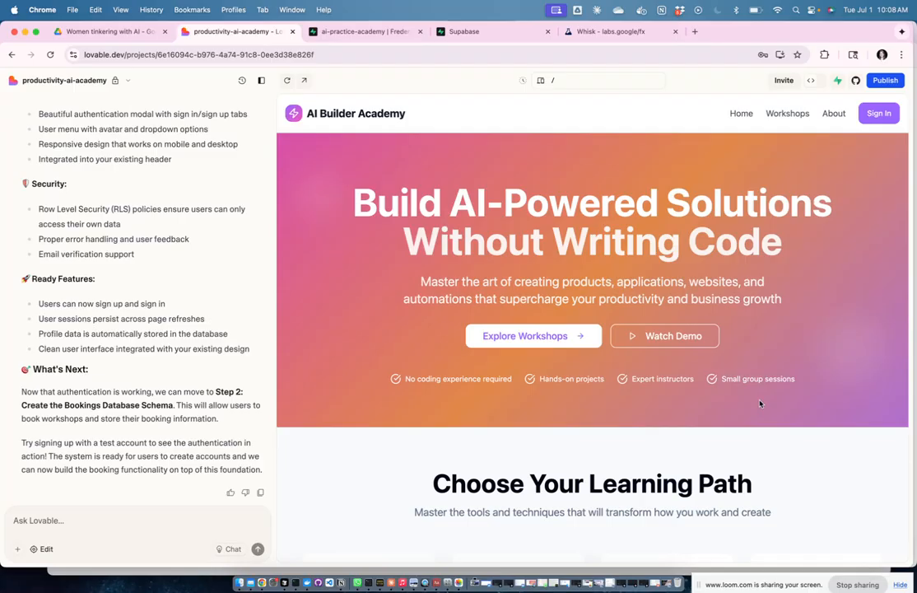
pyautogui.hotkey('ctrl', 'Up')
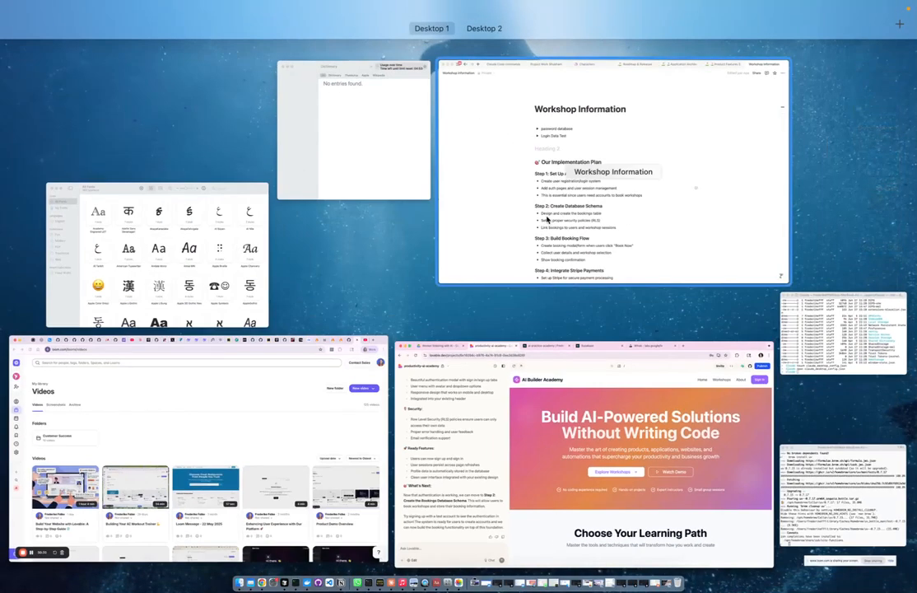
# Step: Open Gmail in a new tab and use the 'Confirm Your Signup' email's confirmation link
pyautogui.click(264, 378)
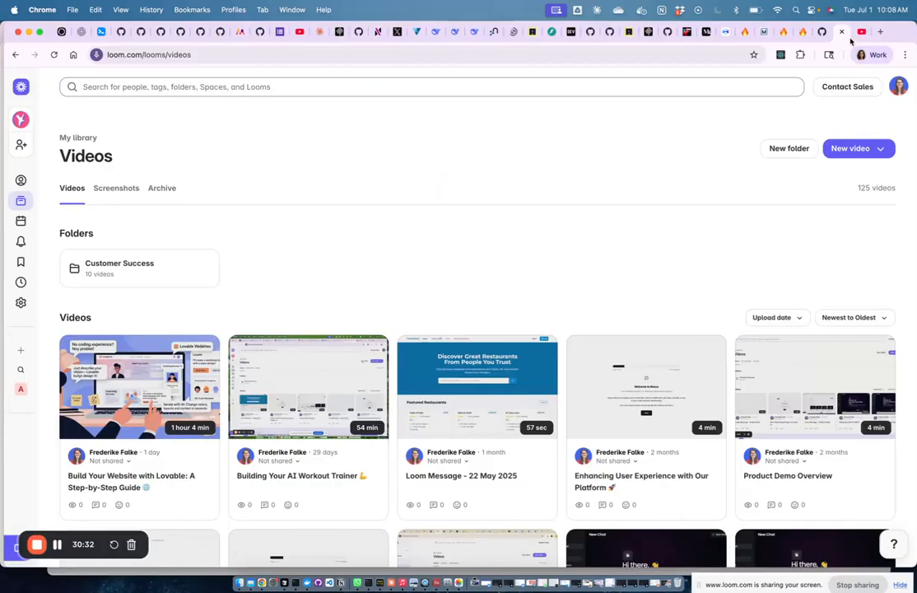
pyautogui.click(879, 32)
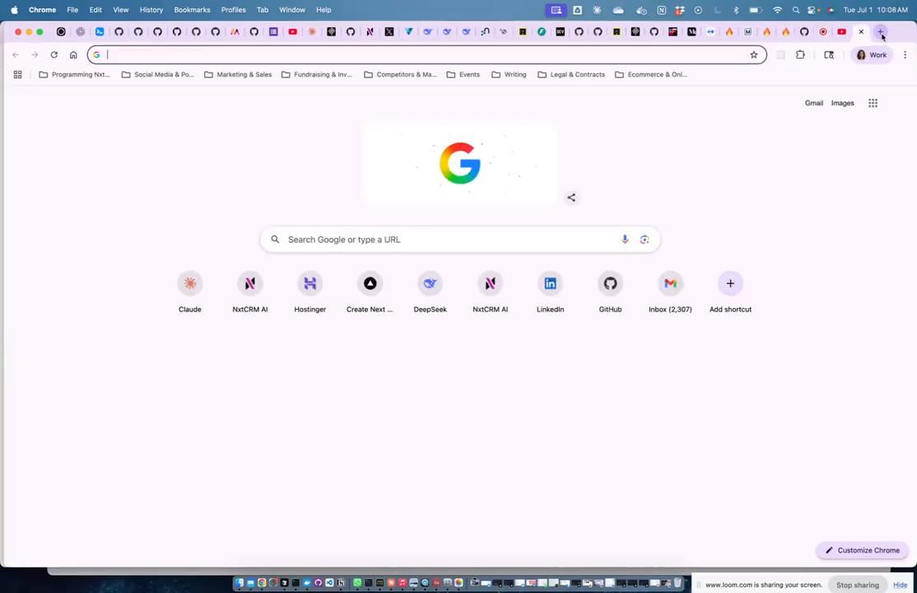
pyautogui.write('gmail')
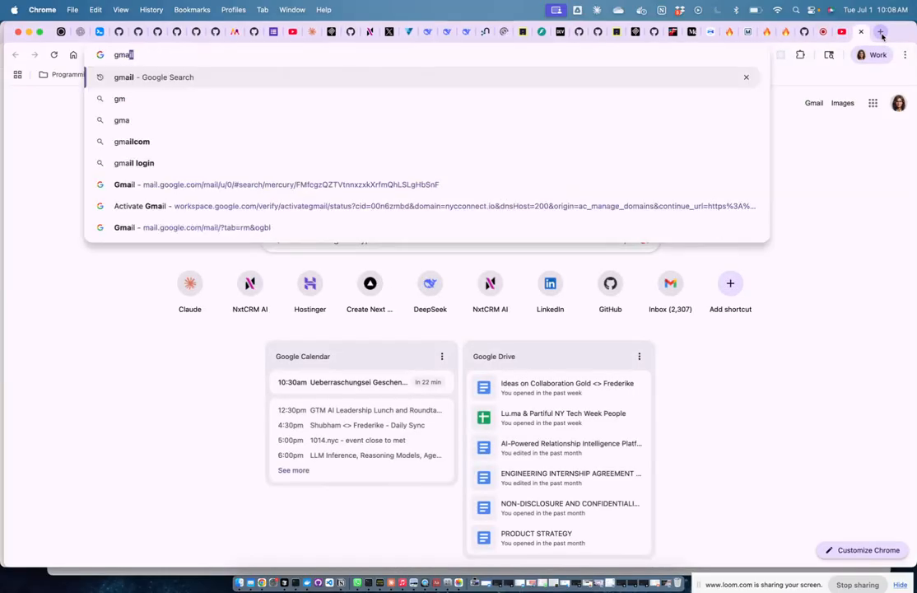
pyautogui.press('Return')
pyautogui.click(222, 189)
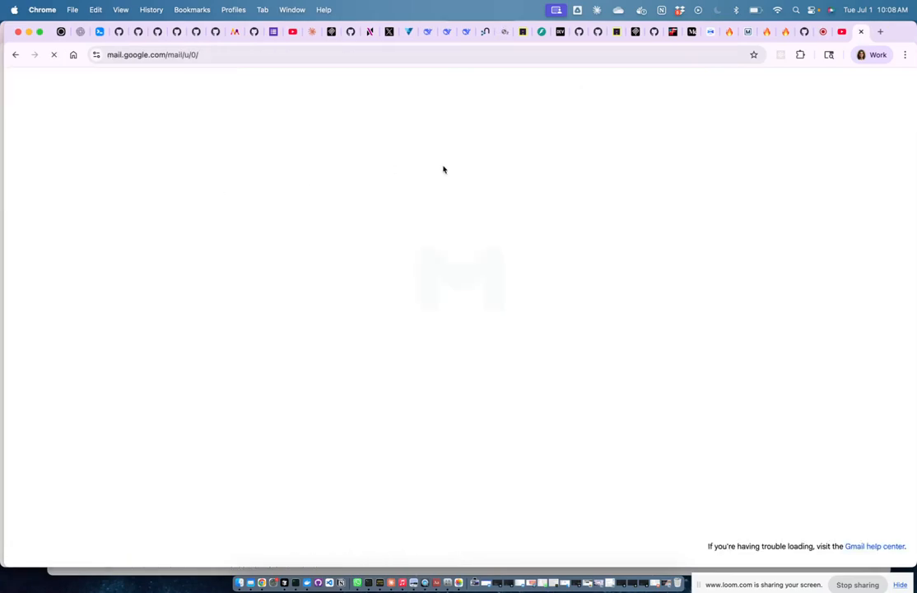
pyautogui.click(374, 139)
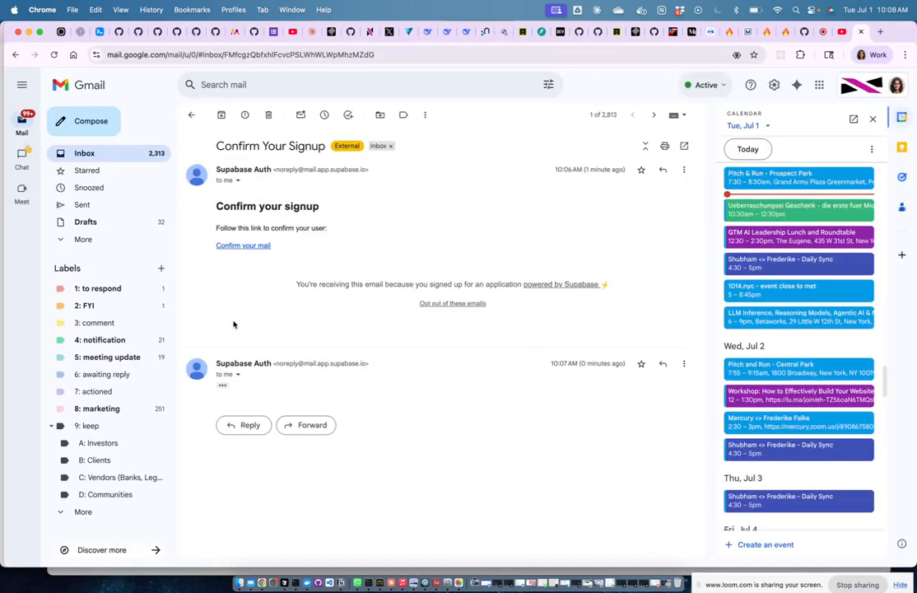
pyautogui.click(223, 386)
pyautogui.scroll(-2, 384, 392)
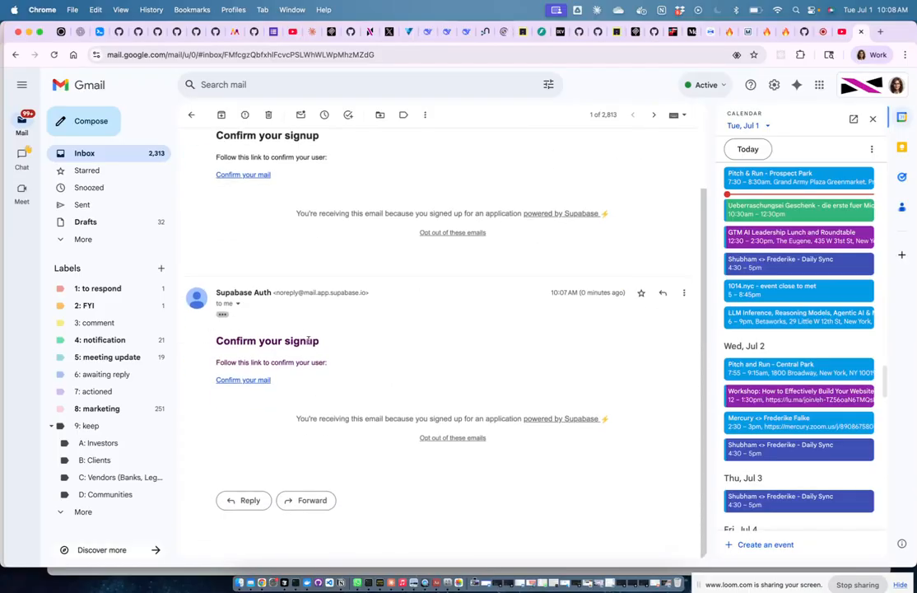
pyautogui.click(244, 380)
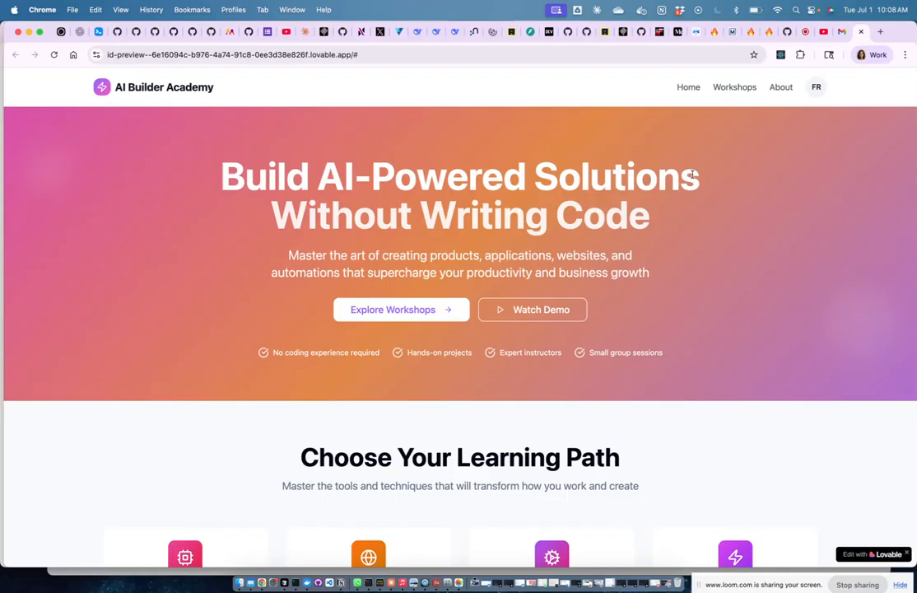
# Step: Try the FR account menu's profile and bookings entries, then sign out of the preview
pyautogui.click(814, 92)
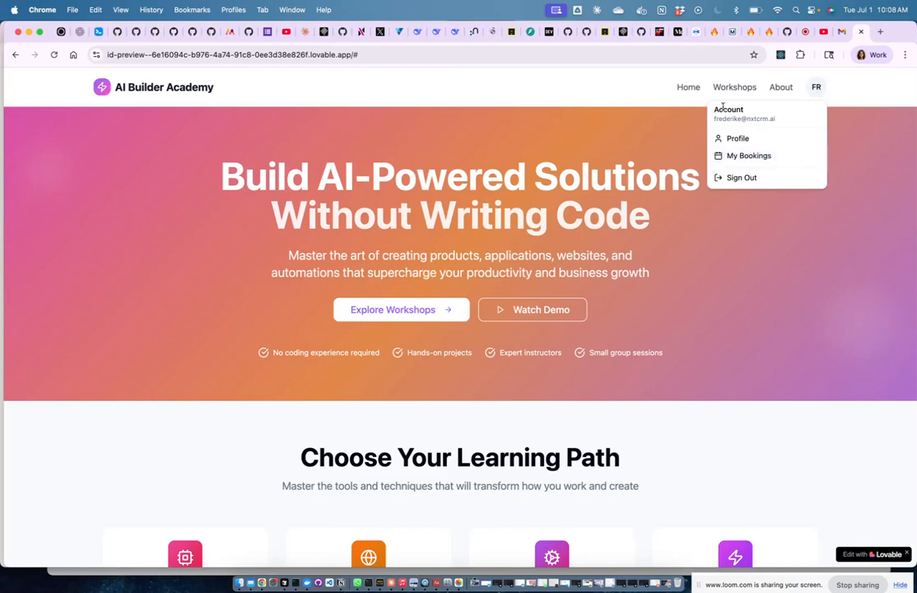
pyautogui.click(746, 142)
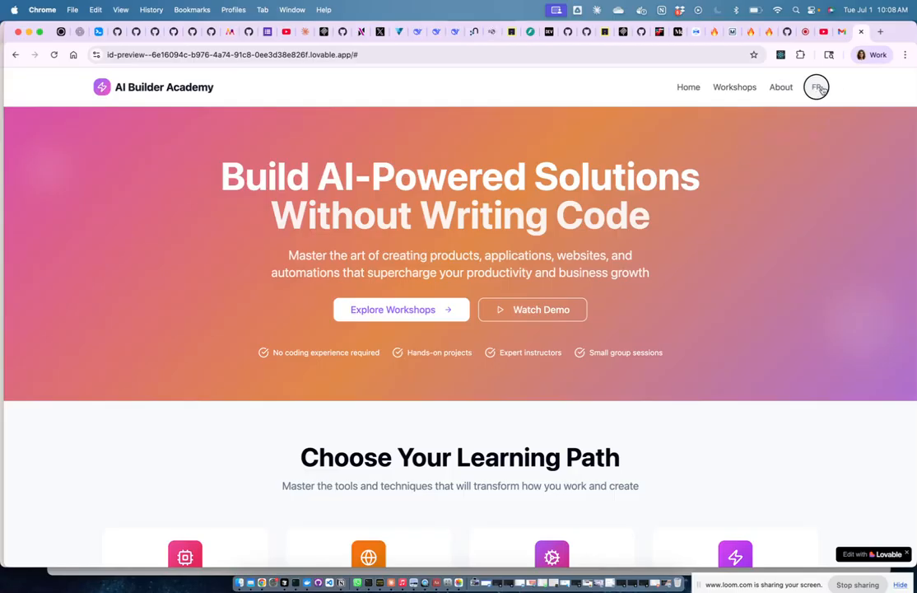
pyautogui.click(816, 88)
pyautogui.click(761, 155)
pyautogui.click(816, 87)
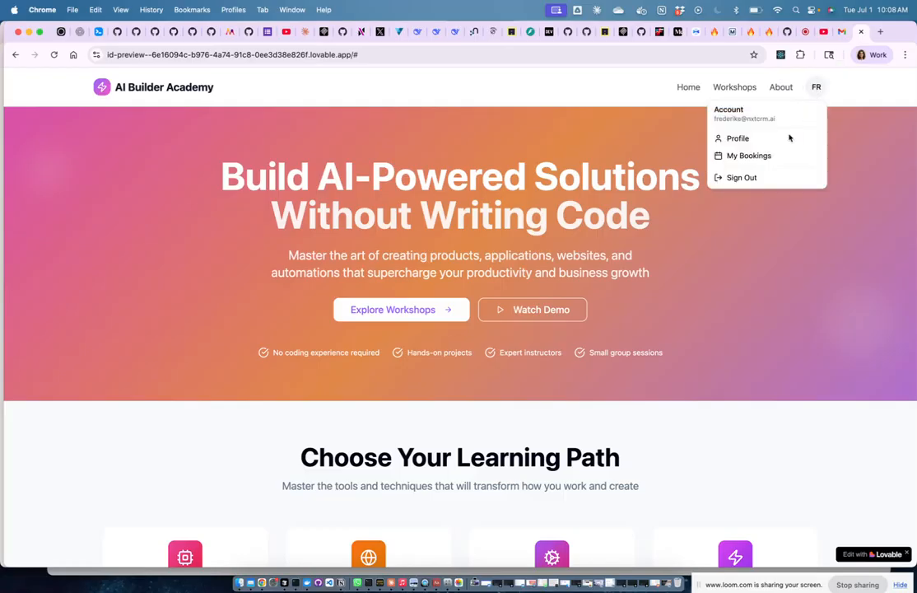
pyautogui.click(741, 178)
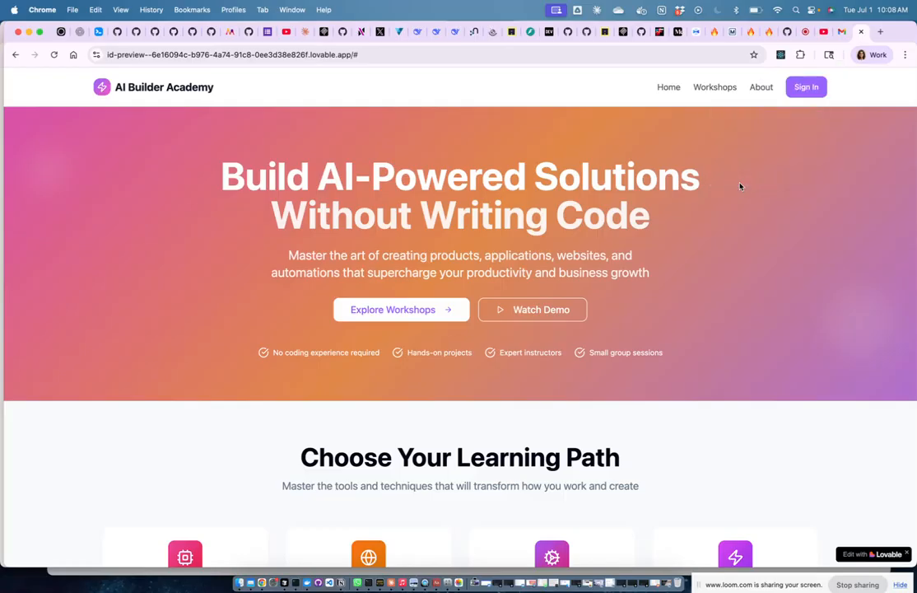
# Step: Sign back in with the test account, decline saving the password, and close the preview tab
pyautogui.click(804, 89)
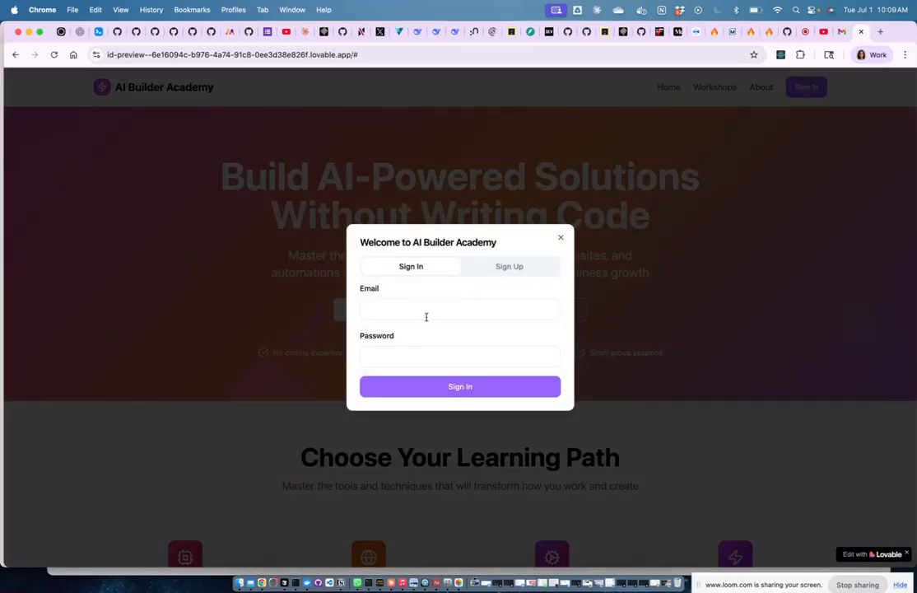
pyautogui.click(421, 311)
pyautogui.press('Tab')
pyautogui.write('*******')
pyautogui.press('Return')
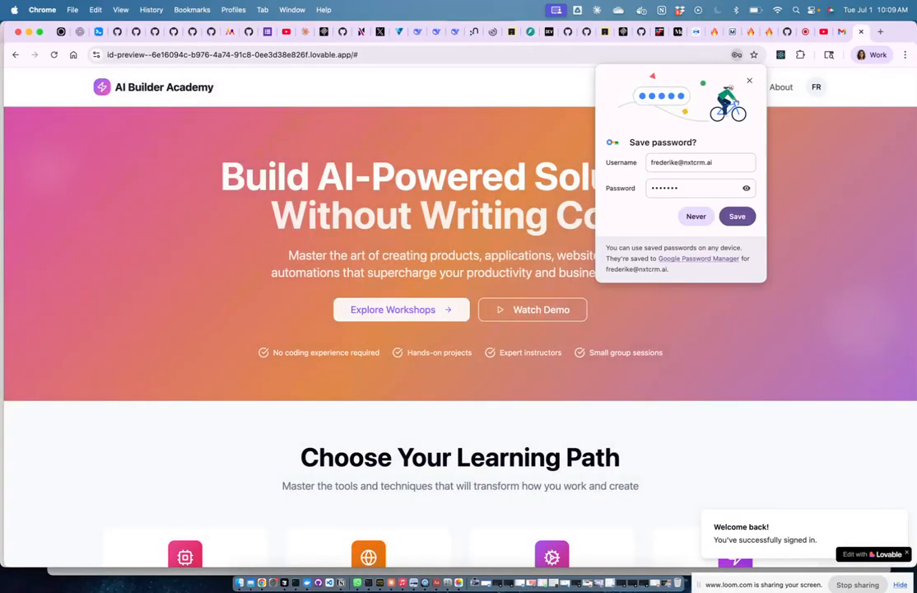
pyautogui.click(696, 217)
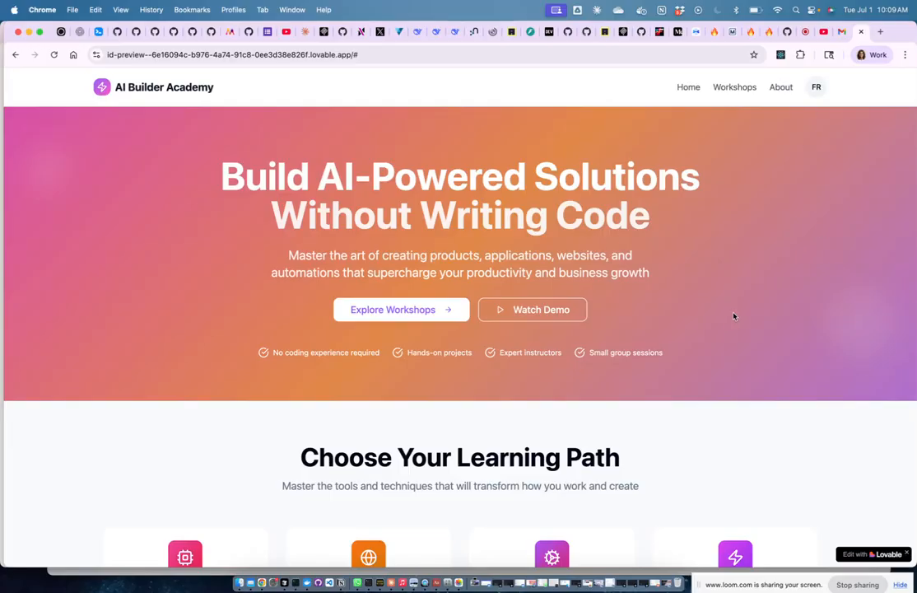
pyautogui.click(861, 33)
# Step: Return to the Lovable editor window and open then close the preview's Sign In modal
pyautogui.hotkey('ctrl', 'Up')
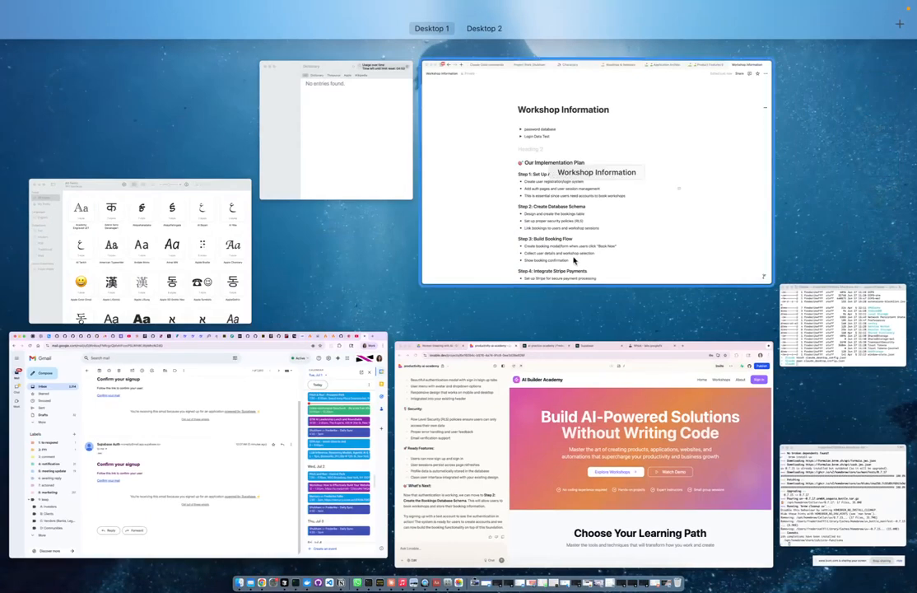
pyautogui.click(619, 398)
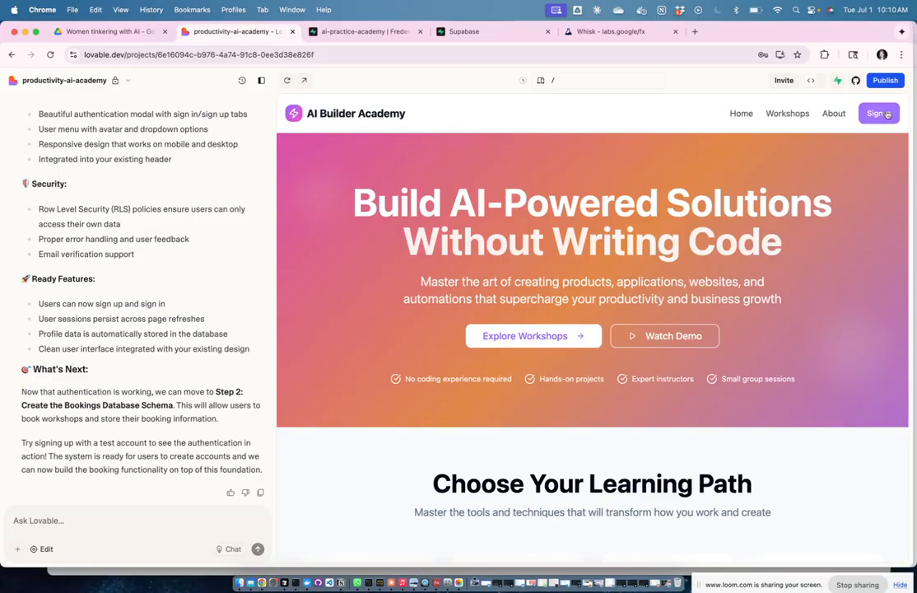
pyautogui.click(888, 115)
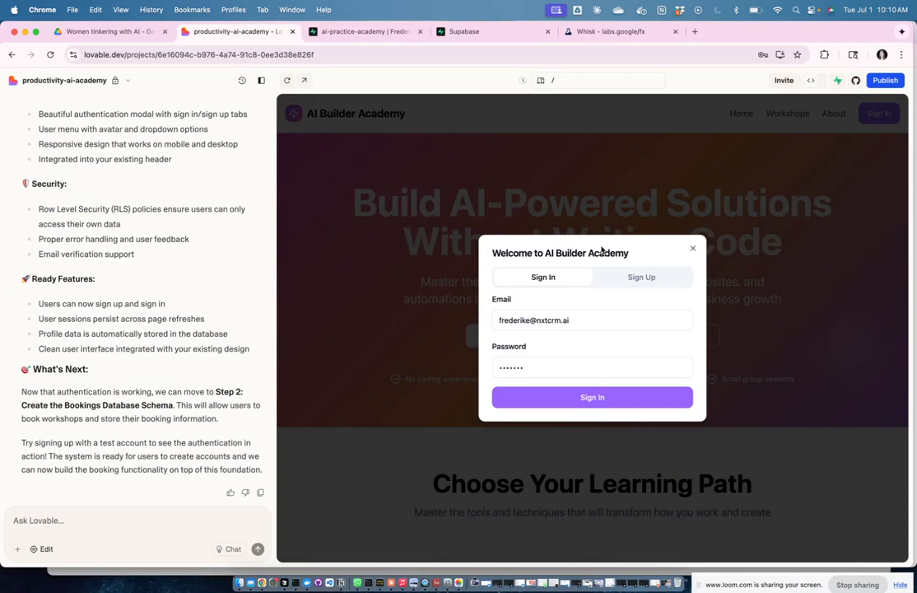
pyautogui.click(693, 247)
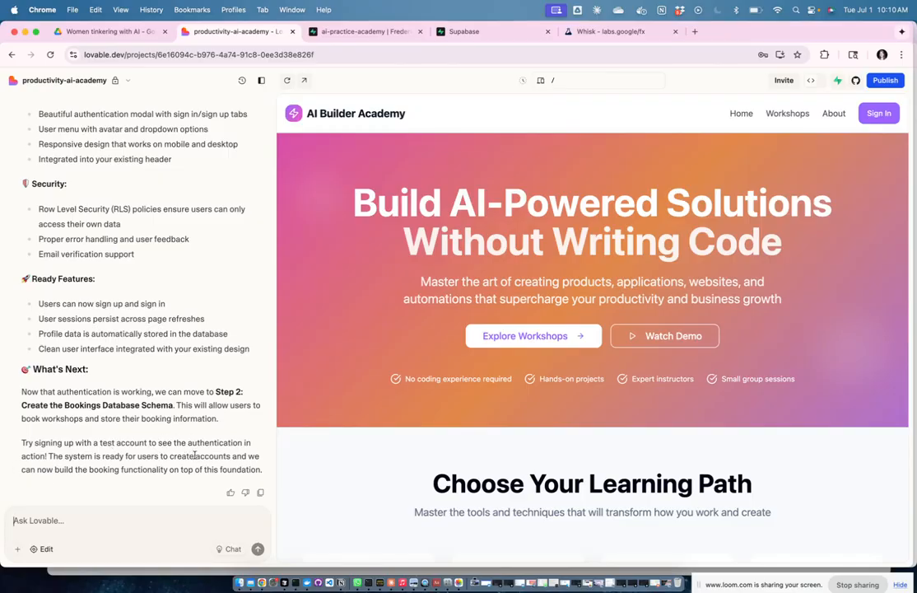
# Step: Tell Lovable the login function works and ask it to proceed to step 2
pyautogui.click(126, 516)
pyautogui.write('great, we tested th')
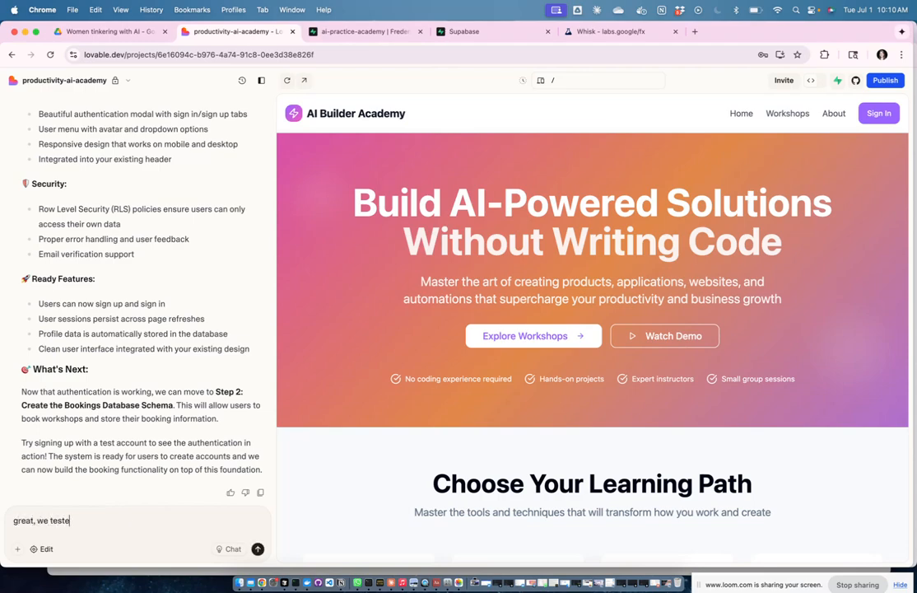
pyautogui.write('e login function and we now')
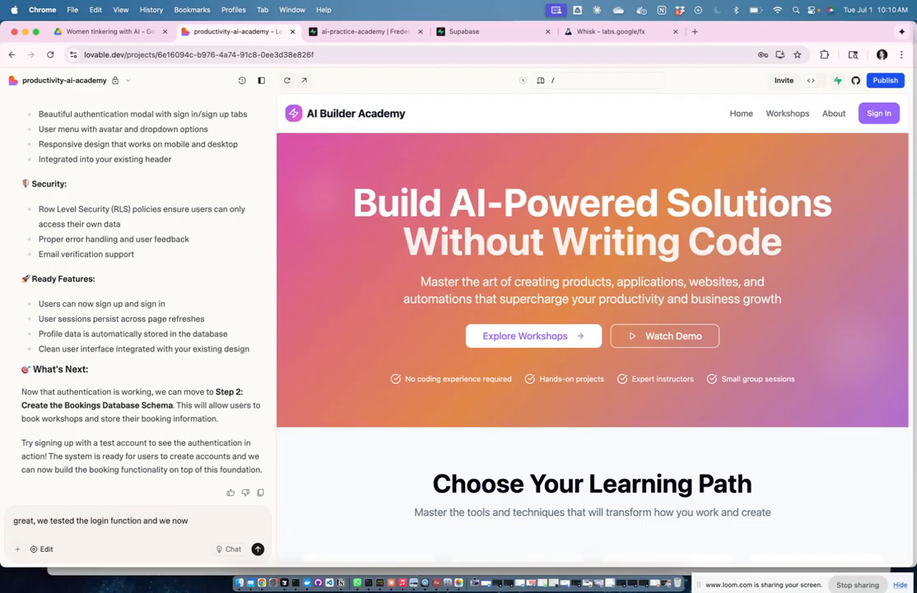
pyautogui.write(' want to move on to step 2 - can')
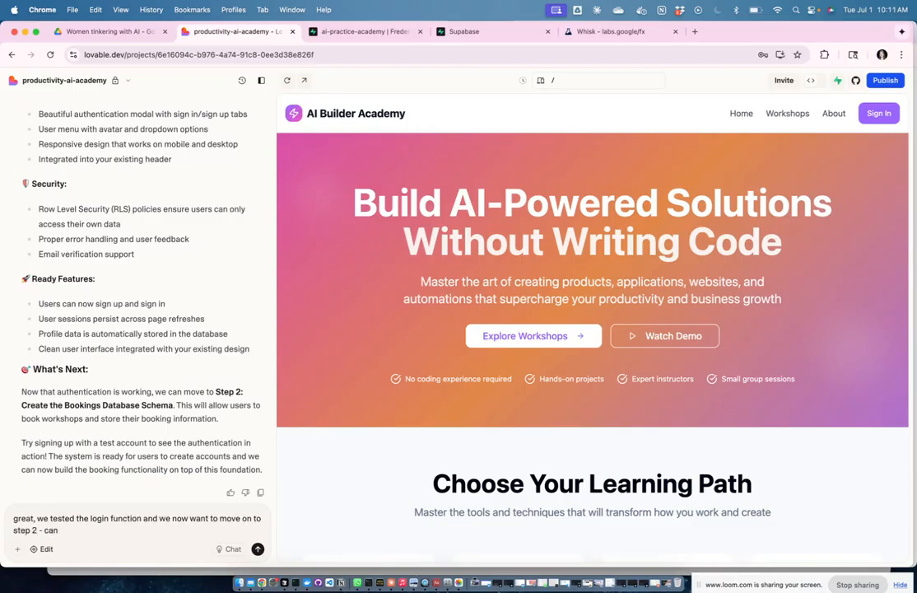
pyautogui.press('BackSpace')
pyautogui.press('BackSpace')
pyautogui.press('BackSpace')
pyautogui.write('lets do that')
pyautogui.press('Return')
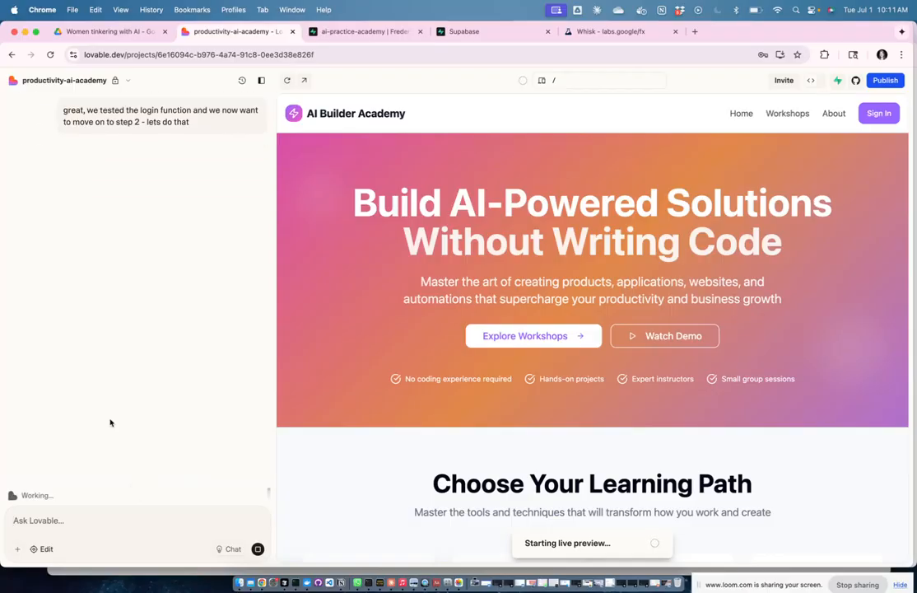
pyautogui.scroll(5, 180, 243)
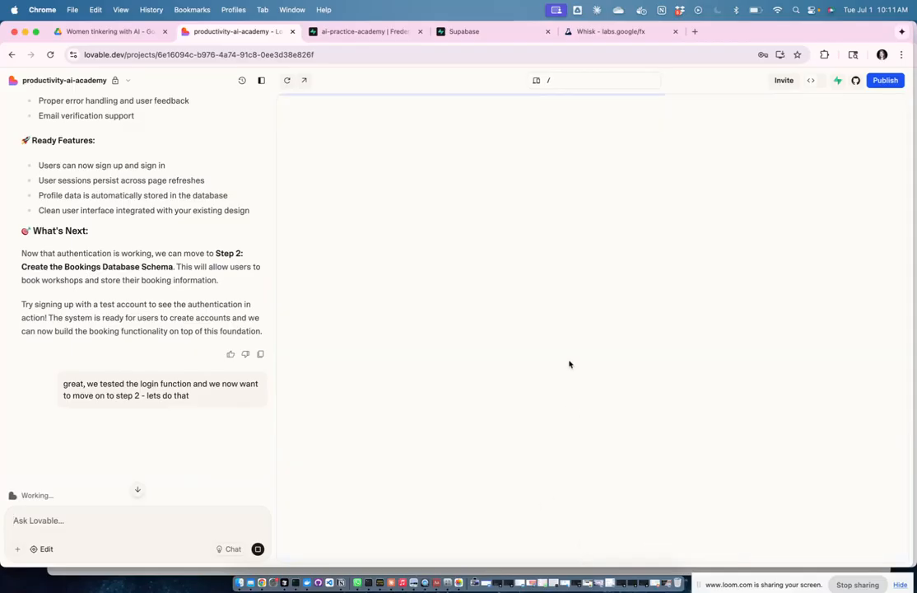
pyautogui.scroll(-3, 113, 383)
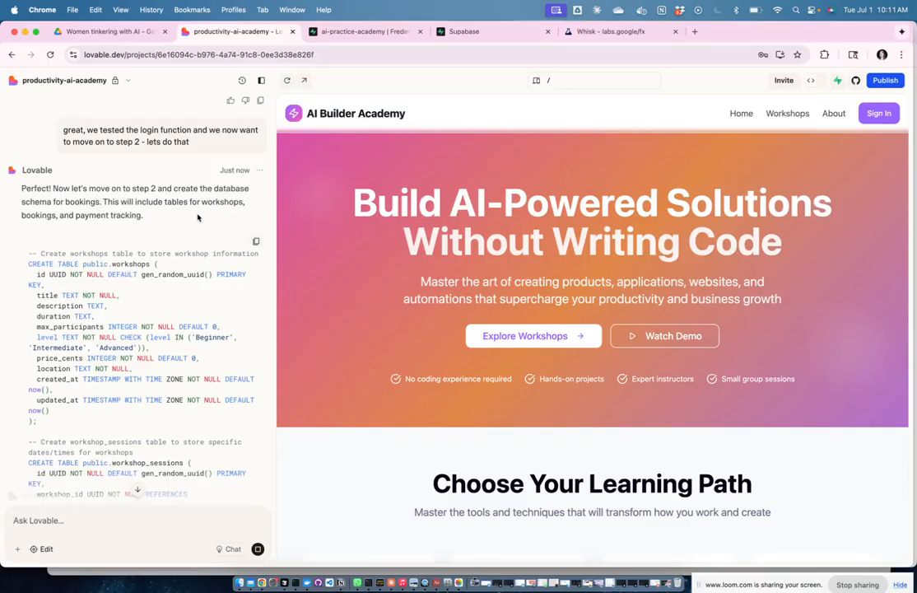
# Step: Review the proposed SQL migration for workshops, workshop_sessions and bookings tables with RLS policies
pyautogui.scroll(-2, 197, 218)
pyautogui.scroll(-2, 198, 218)
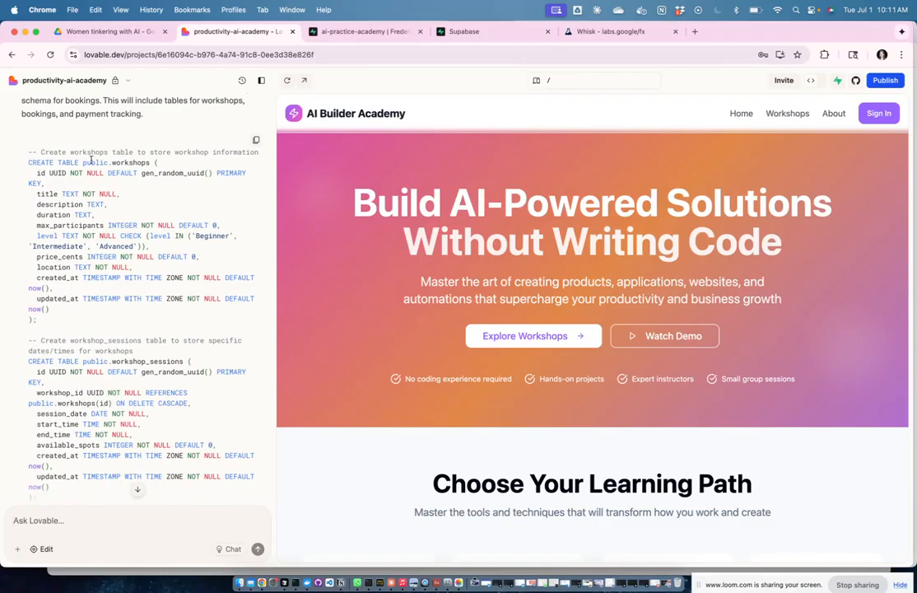
pyautogui.scroll(-1, 150, 163)
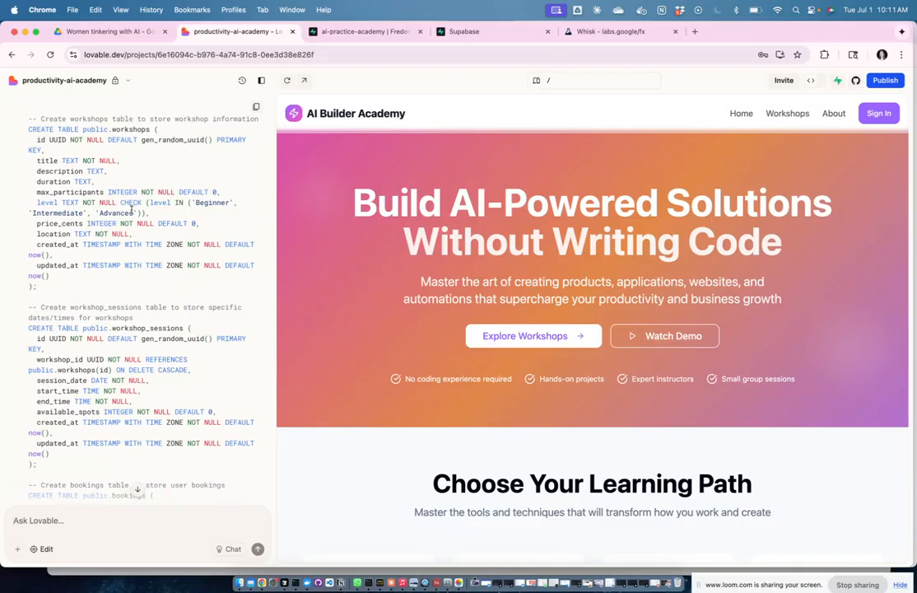
pyautogui.scroll(-2, 131, 210)
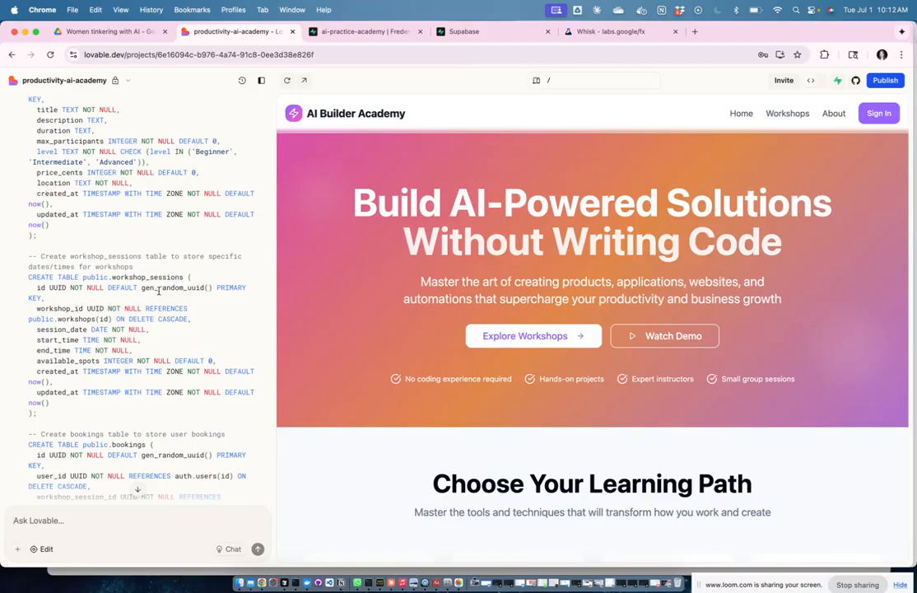
pyautogui.scroll(-3, 149, 264)
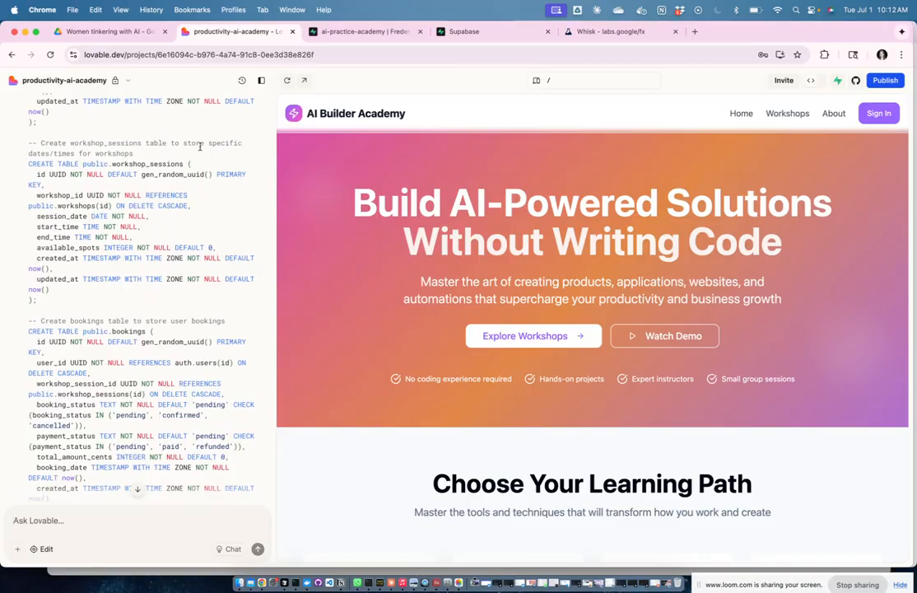
pyautogui.scroll(-1, 176, 214)
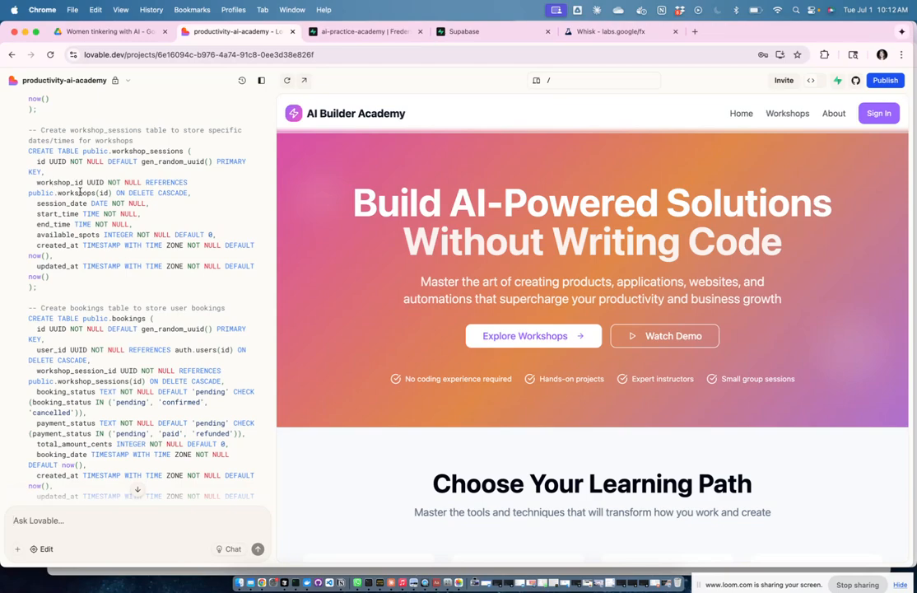
pyautogui.scroll(5, 197, 200)
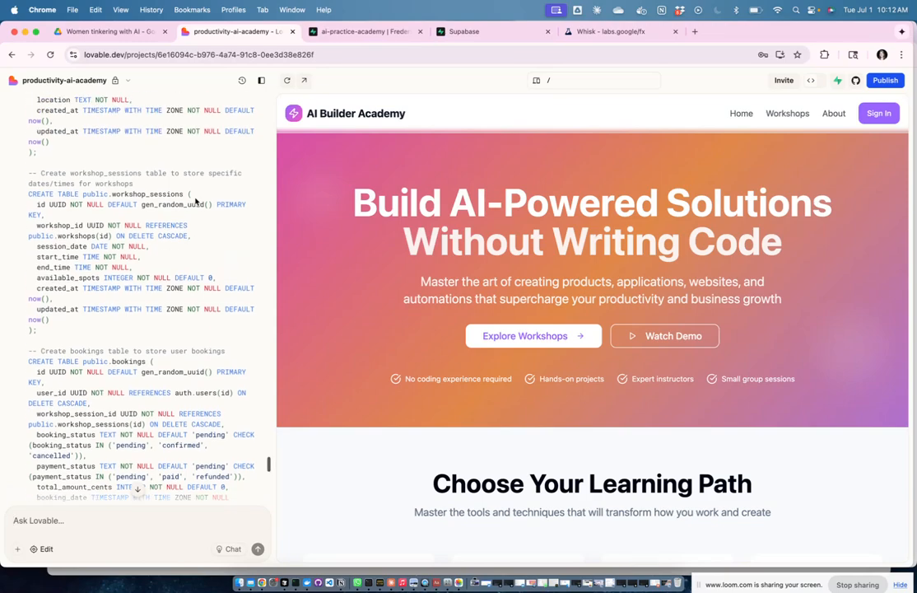
pyautogui.scroll(7, 176, 253)
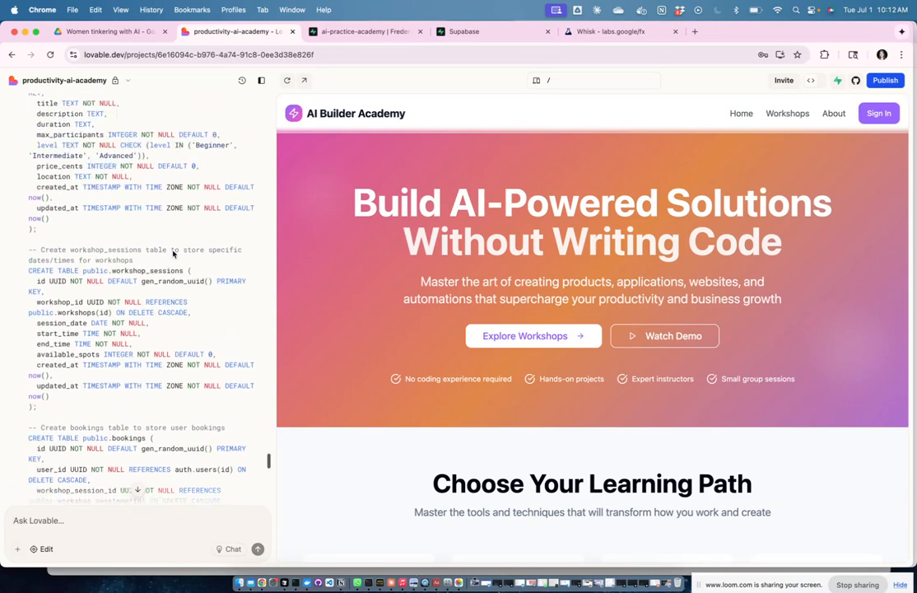
pyautogui.scroll(4, 120, 170)
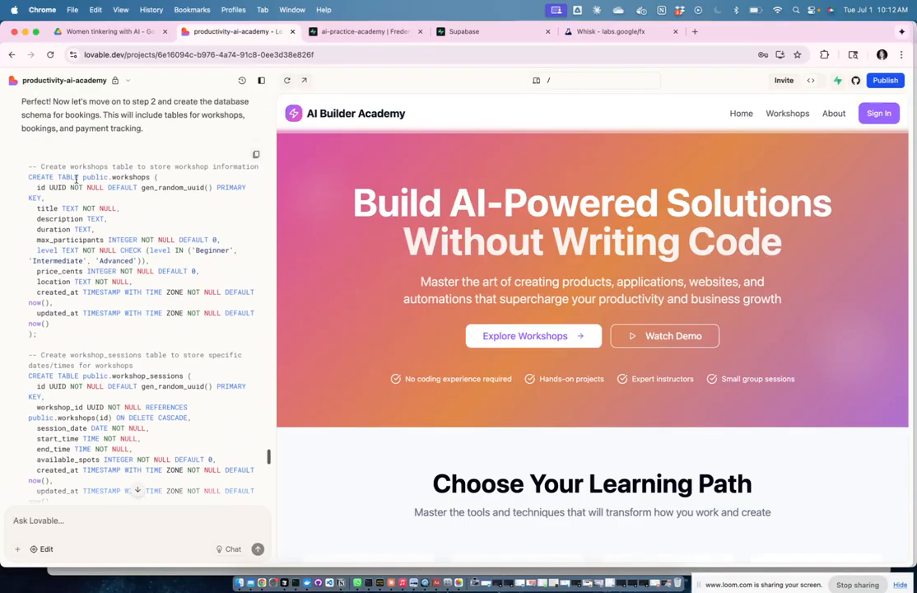
pyautogui.scroll(-15, 119, 235)
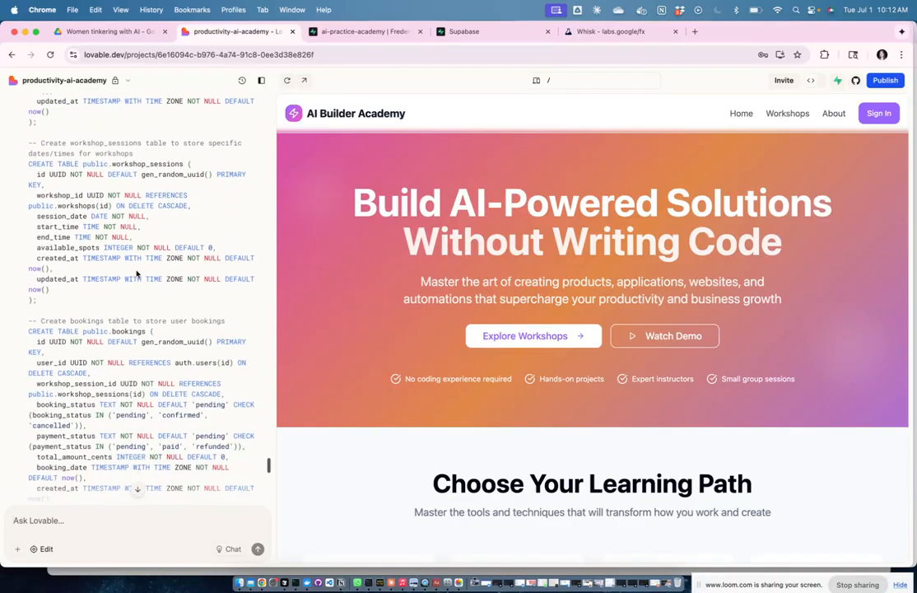
pyautogui.scroll(-4, 192, 234)
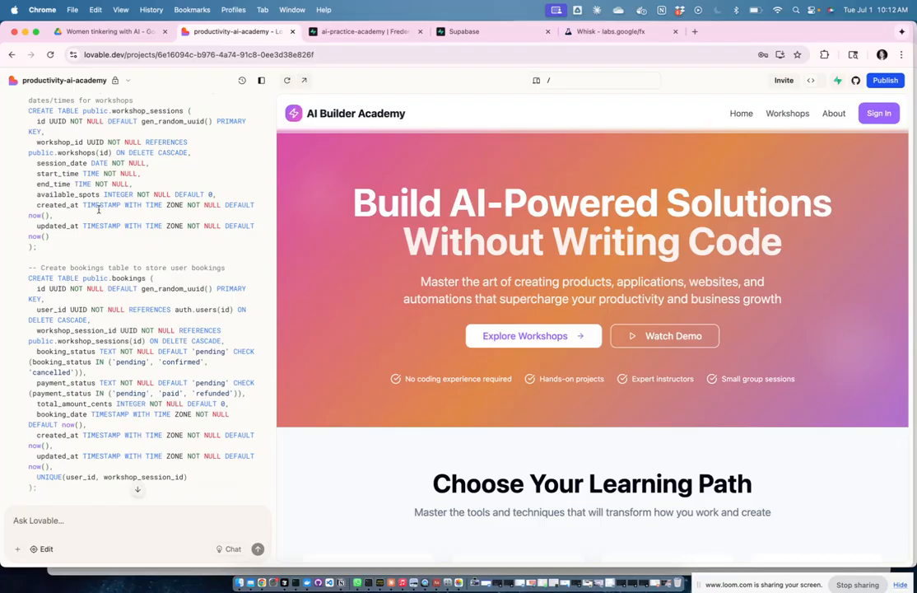
pyautogui.scroll(-7, 173, 298)
pyautogui.scroll(-2, 173, 298)
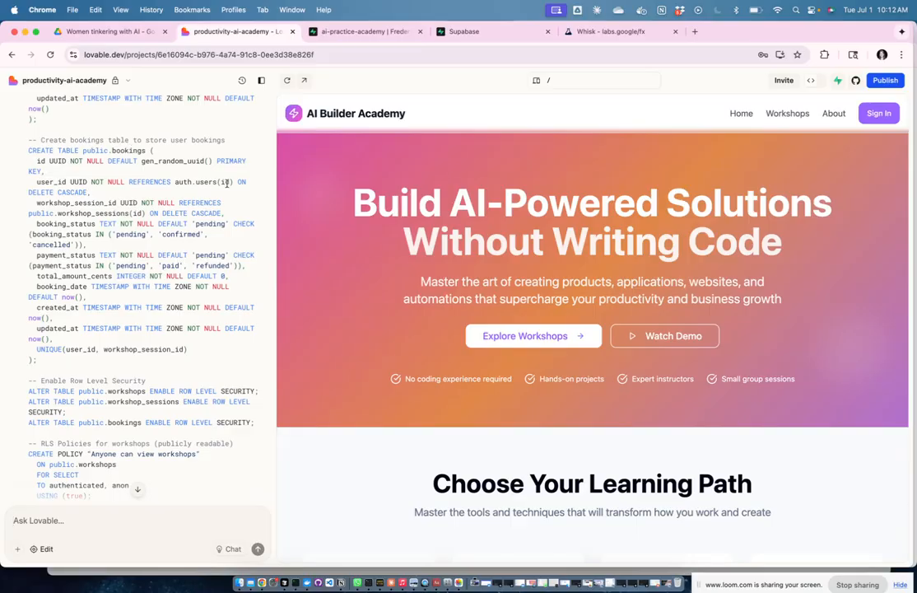
pyautogui.scroll(-2, 103, 202)
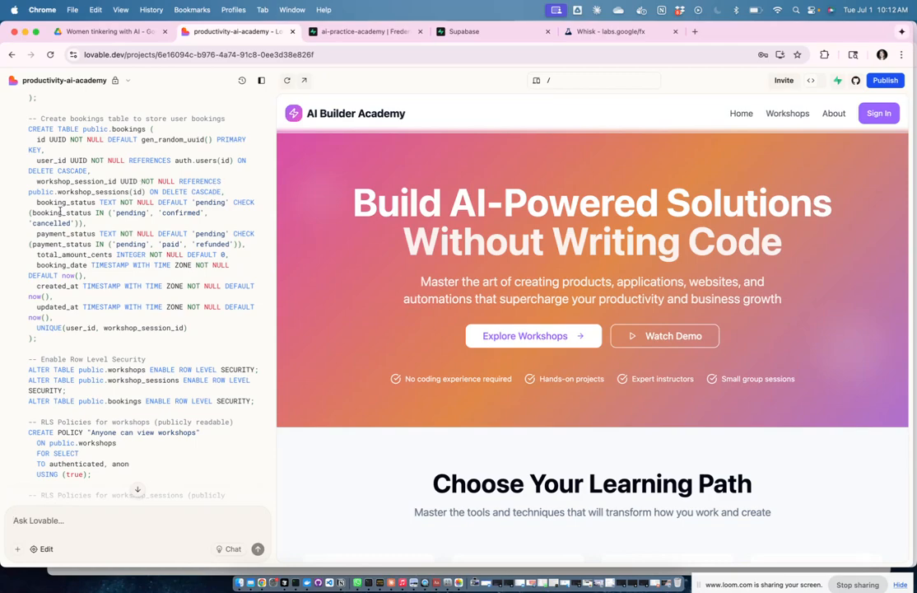
pyautogui.scroll(-2, 79, 262)
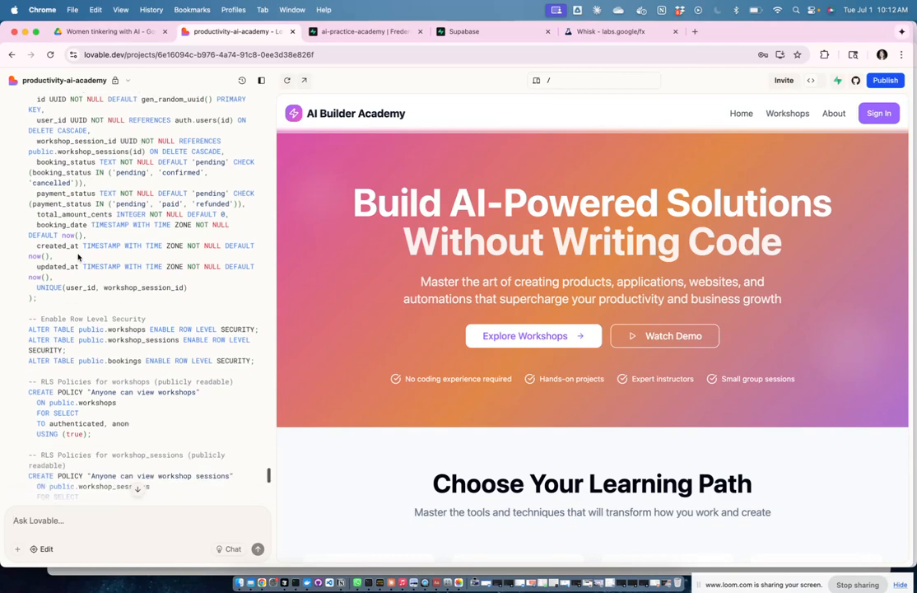
pyautogui.scroll(-2, 91, 243)
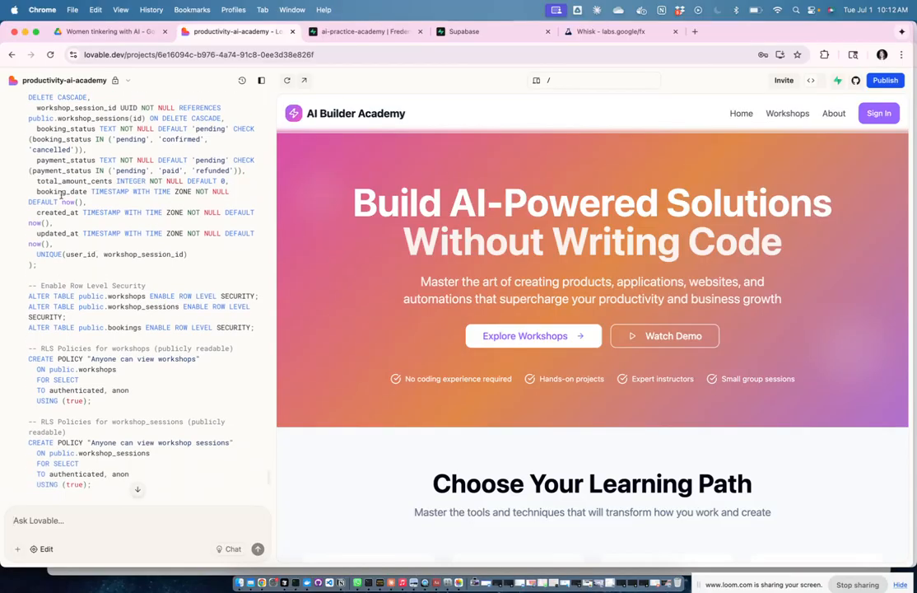
pyautogui.scroll(-4, 68, 254)
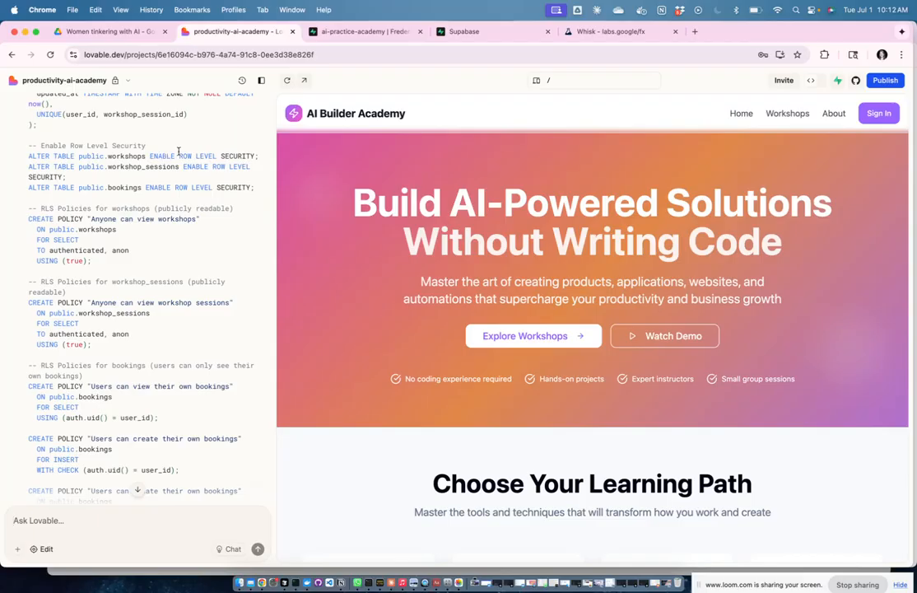
pyautogui.scroll(-2, 177, 210)
pyautogui.scroll(-2, 187, 226)
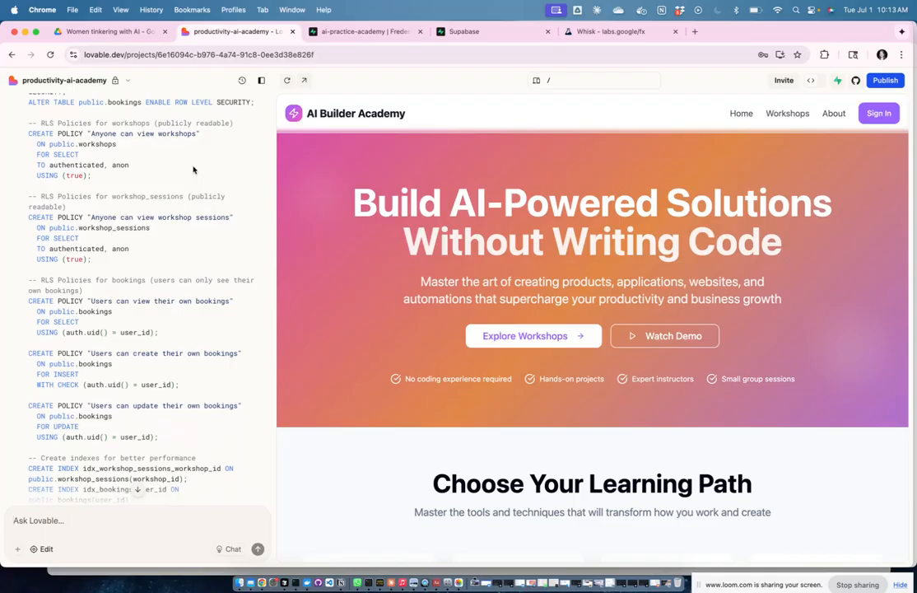
pyautogui.scroll(-4, 197, 168)
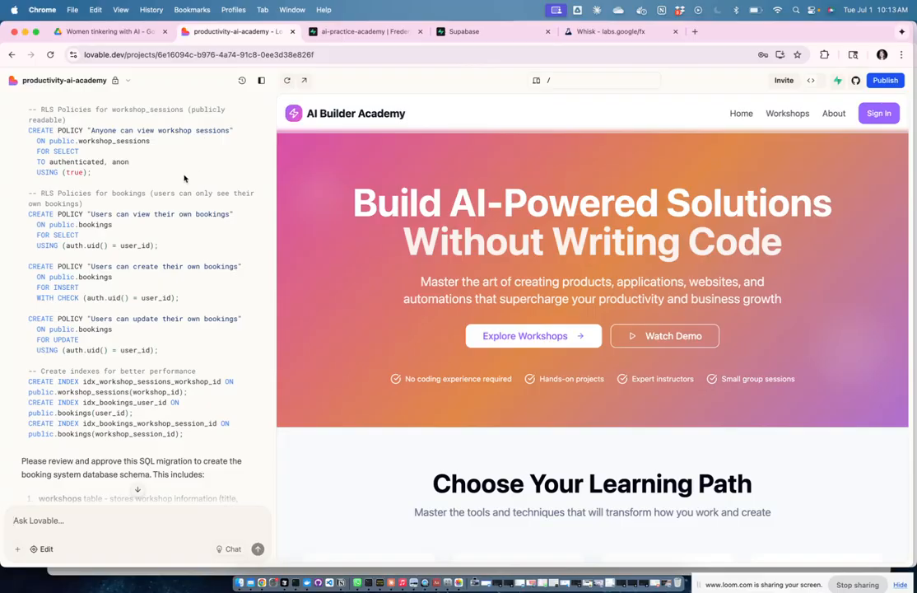
pyautogui.scroll(-2, 184, 177)
pyautogui.scroll(-2, 184, 178)
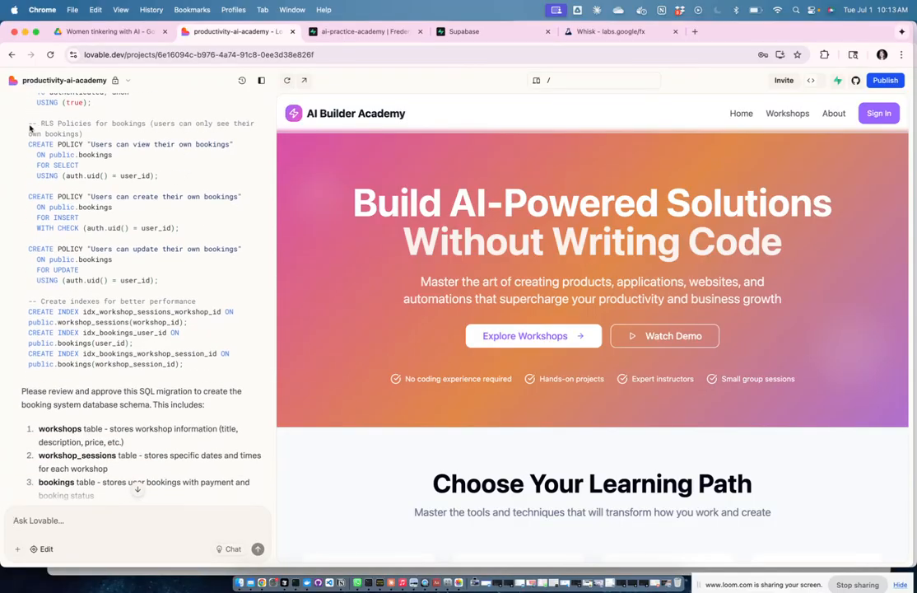
pyautogui.scroll(-5, 195, 205)
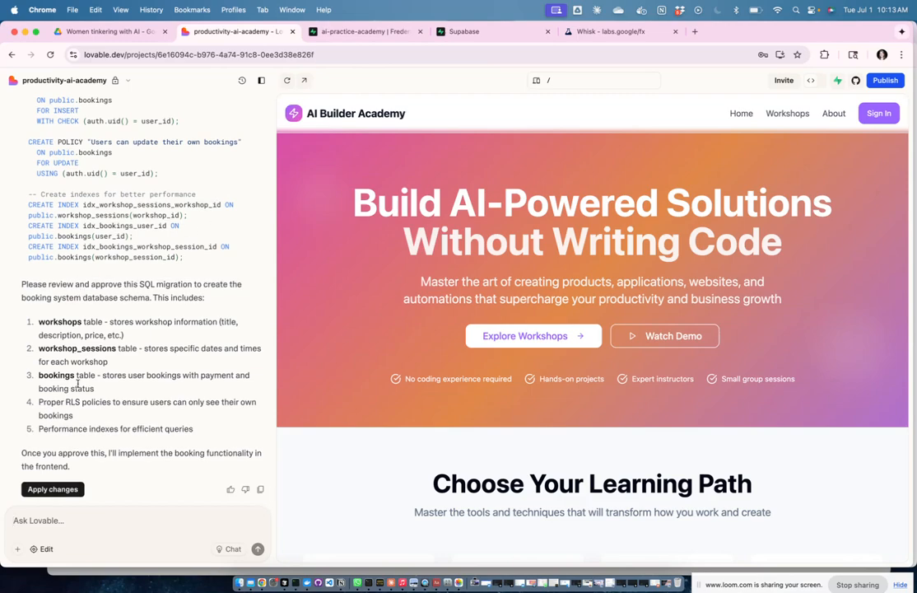
# Step: Approve the booking schema migration and follow Lovable writing useBookings.ts and the booking components
pyautogui.click(49, 492)
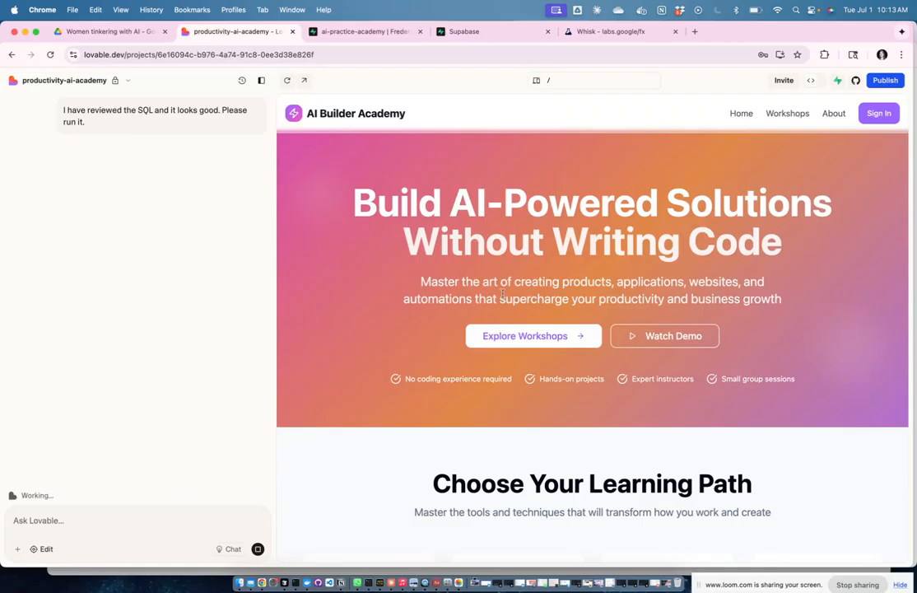
pyautogui.scroll(-2, 537, 259)
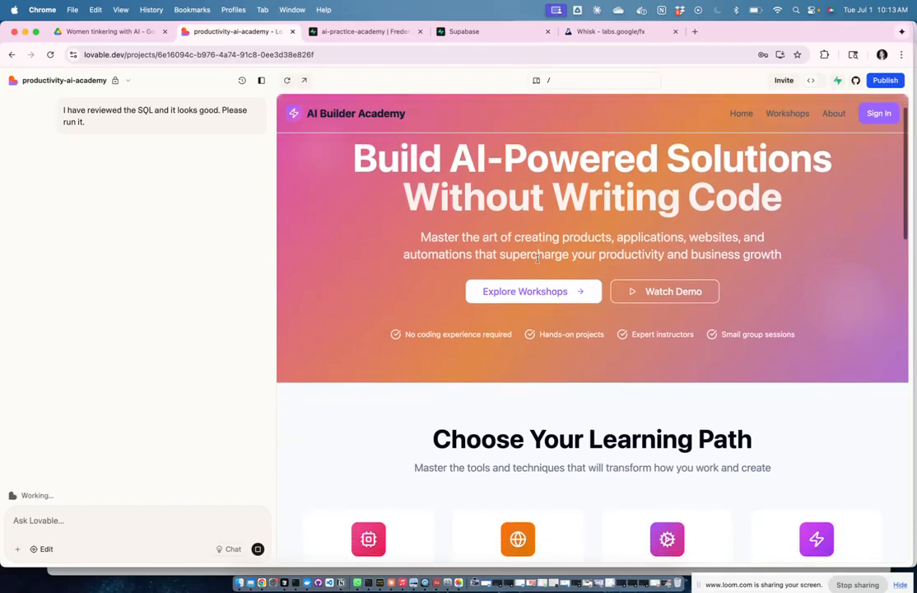
pyautogui.scroll(1, 537, 259)
pyautogui.scroll(-1, 537, 259)
pyautogui.scroll(-1, 537, 259)
pyautogui.scroll(1, 538, 259)
pyautogui.scroll(-1, 538, 259)
pyautogui.scroll(1, 537, 259)
pyautogui.scroll(1, 537, 259)
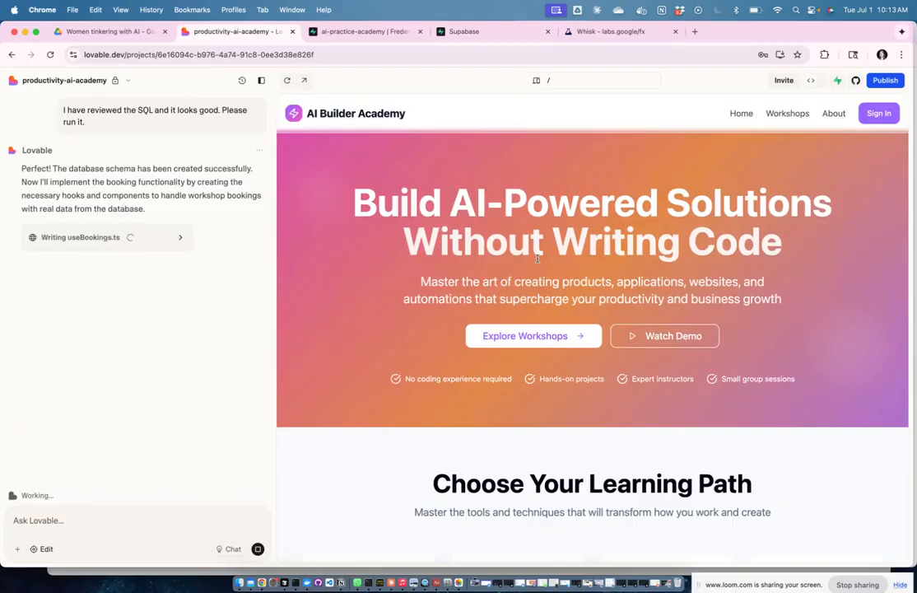
pyautogui.scroll(-2, 551, 269)
pyautogui.scroll(2, 551, 269)
pyautogui.hotkey('ctrl', 'Up')
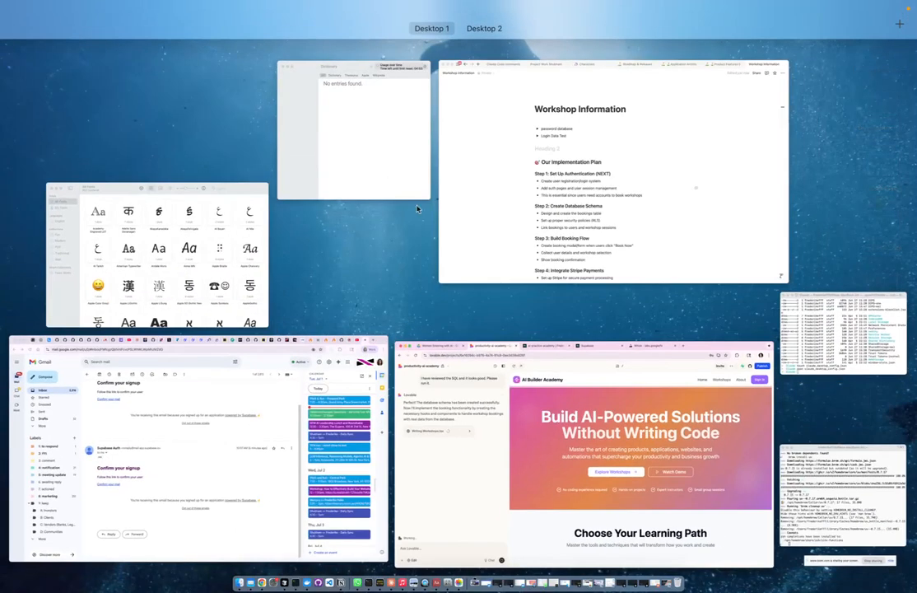
pyautogui.click(458, 211)
pyautogui.scroll(-5, 485, 320)
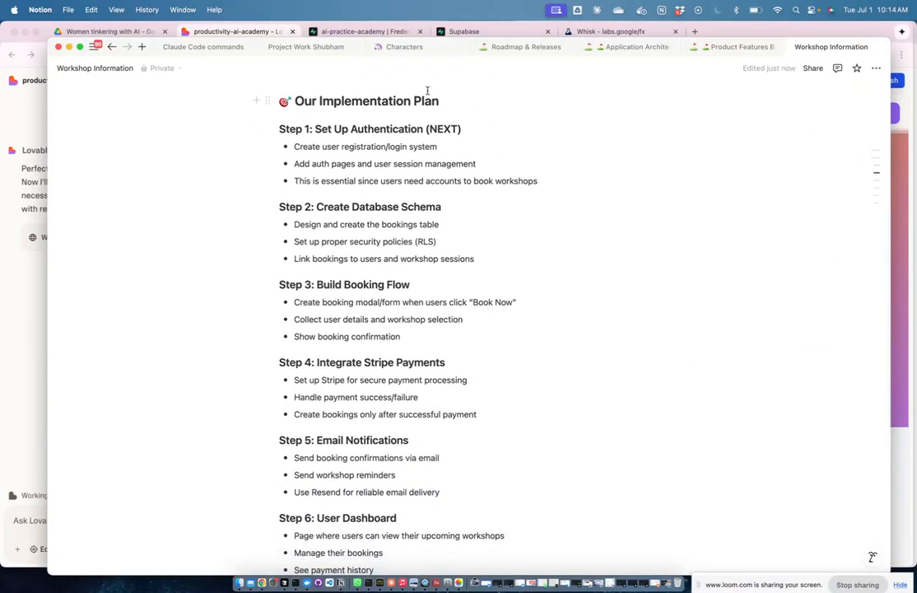
pyautogui.scroll(-1, 461, 178)
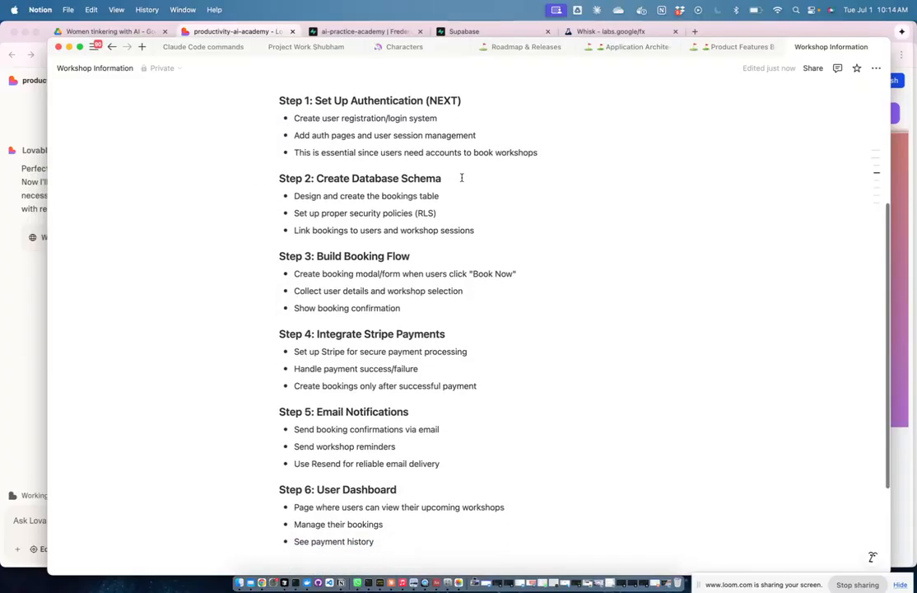
pyautogui.scroll(-1, 517, 273)
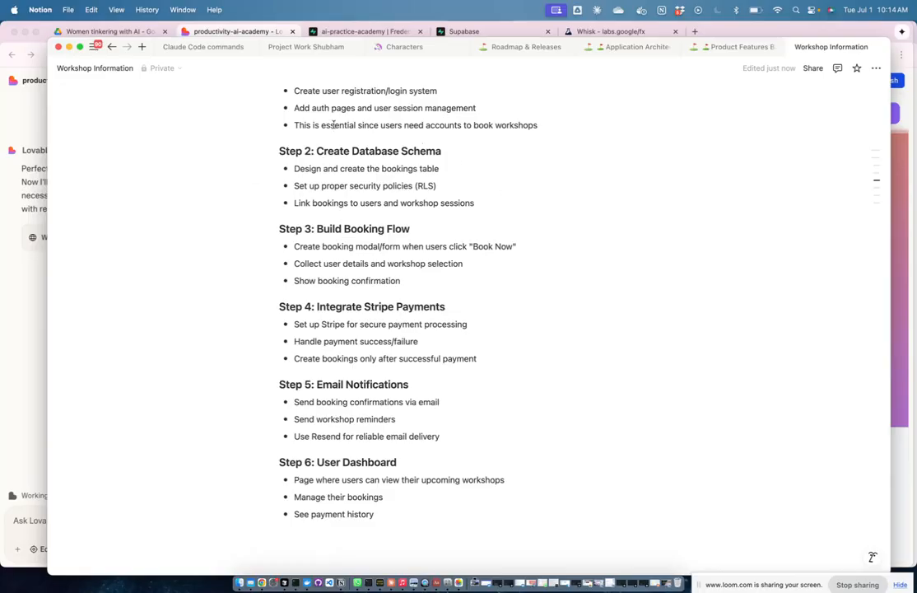
pyautogui.scroll(-2, 573, 229)
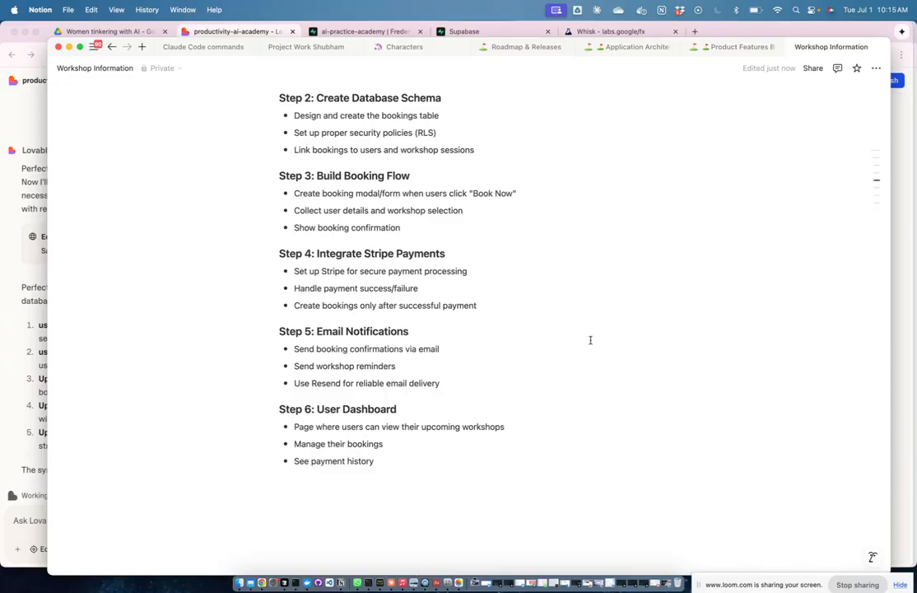
pyautogui.hotkey('ctrl', 'Up')
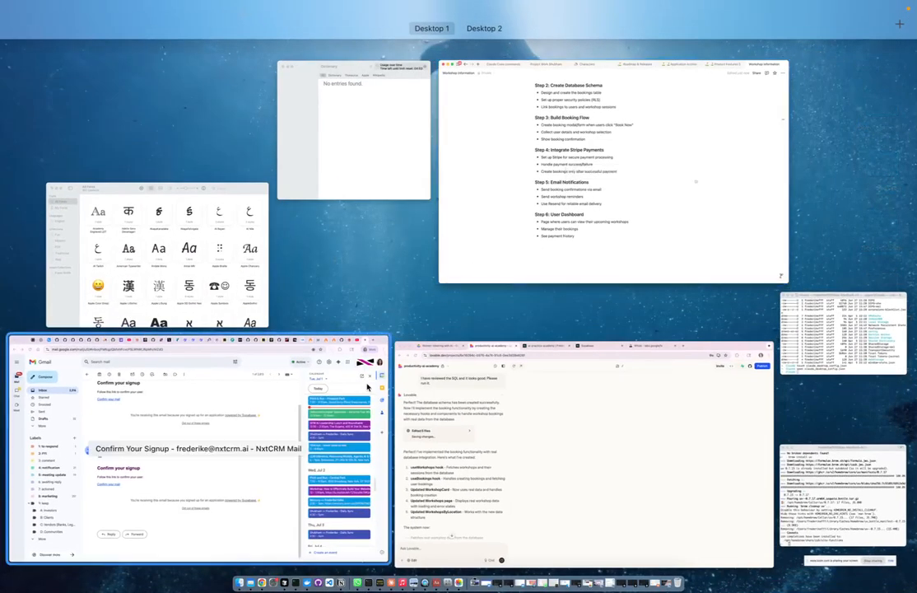
# Step: Return to the Lovable project and read the booking summary down to the Featured Workshops cards
pyautogui.click(512, 378)
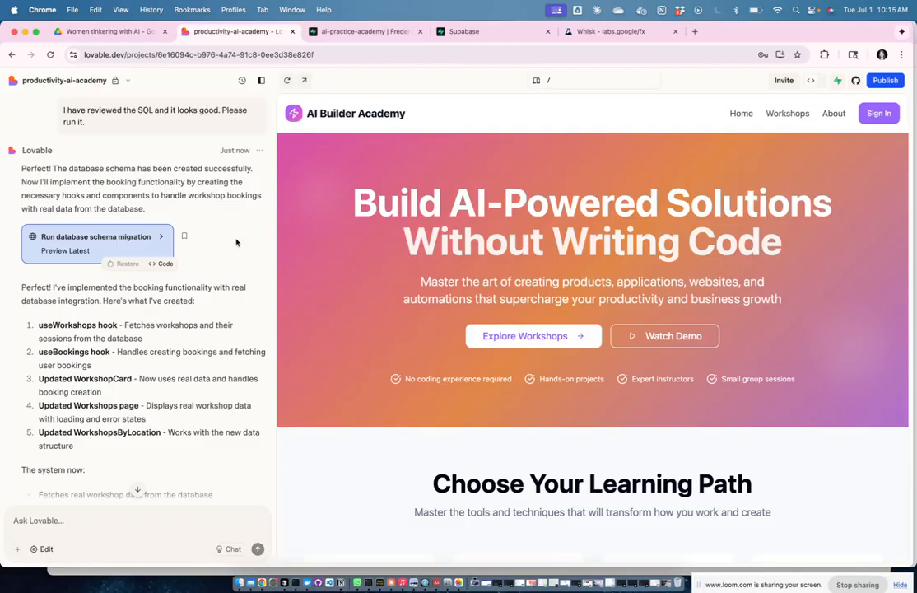
pyautogui.scroll(-2, 235, 242)
pyautogui.scroll(-4, 236, 241)
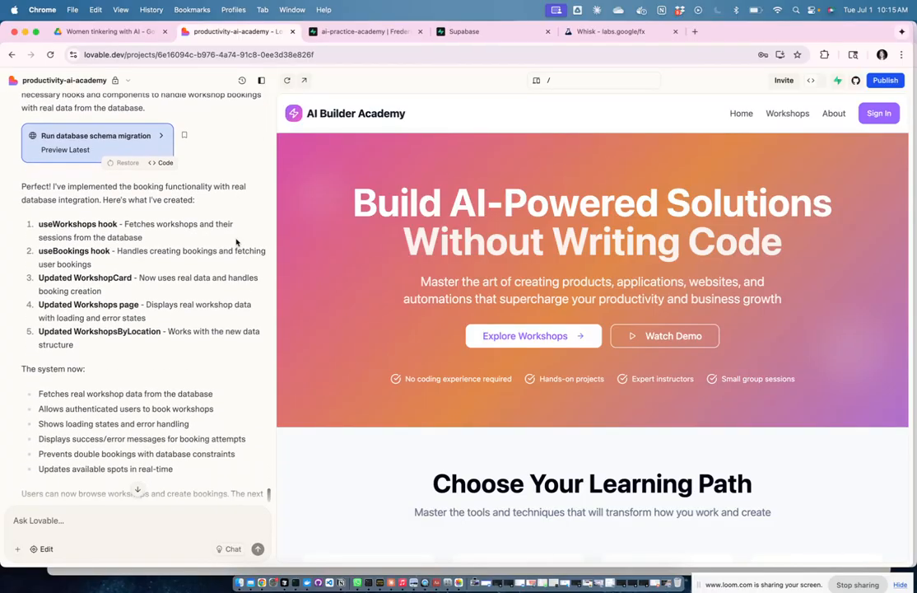
pyautogui.scroll(-1, 235, 238)
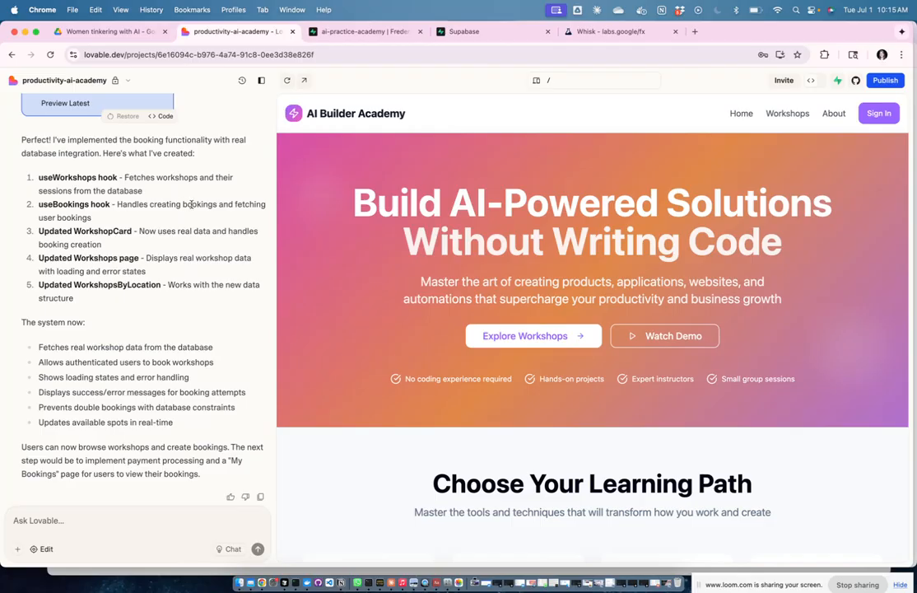
pyautogui.scroll(-1, 158, 213)
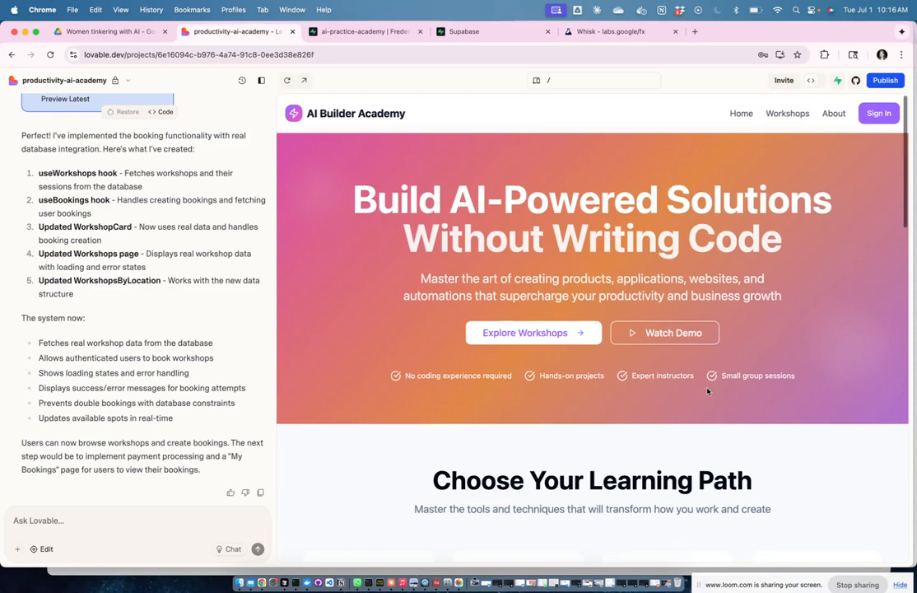
pyautogui.scroll(-10, 706, 389)
pyautogui.scroll(-2, 706, 390)
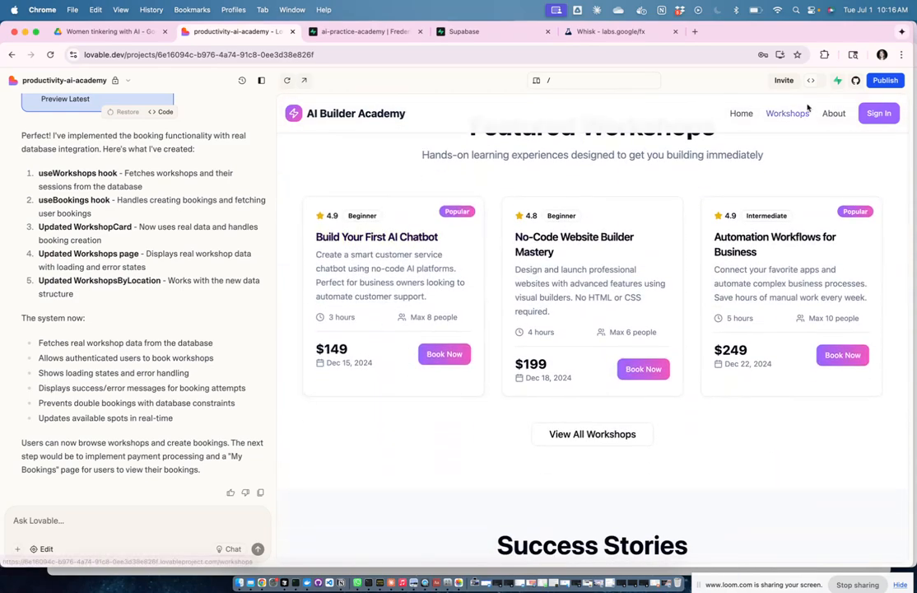
# Step: Show the project code and view the Workshops.tsx page in src/pages
pyautogui.click(819, 81)
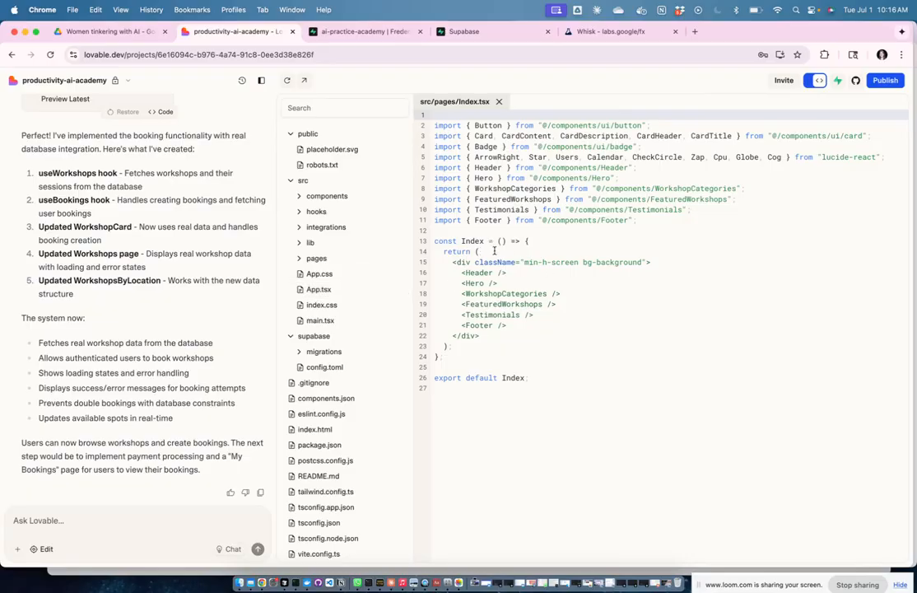
pyautogui.scroll(-2, 340, 371)
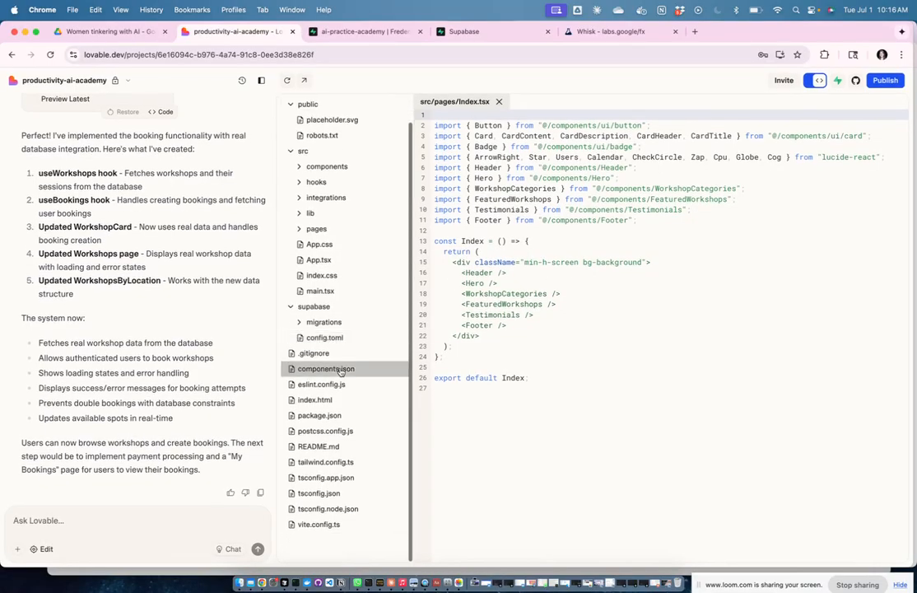
pyautogui.click(316, 228)
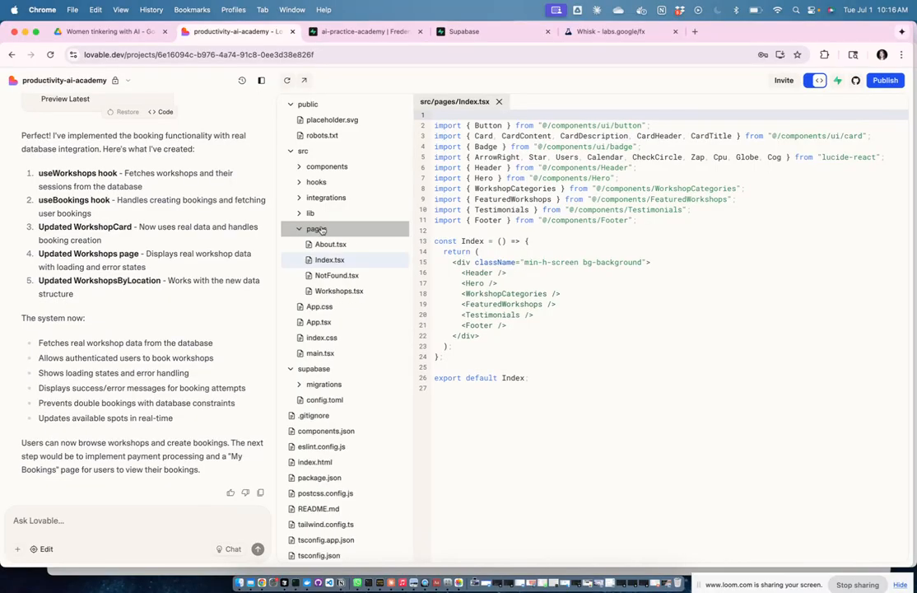
pyautogui.click(332, 292)
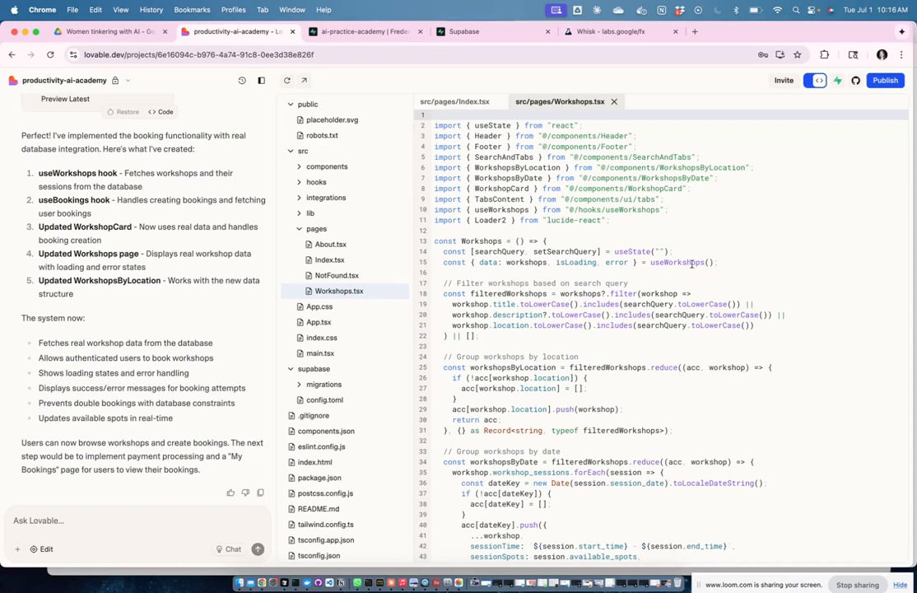
pyautogui.scroll(-3, 763, 274)
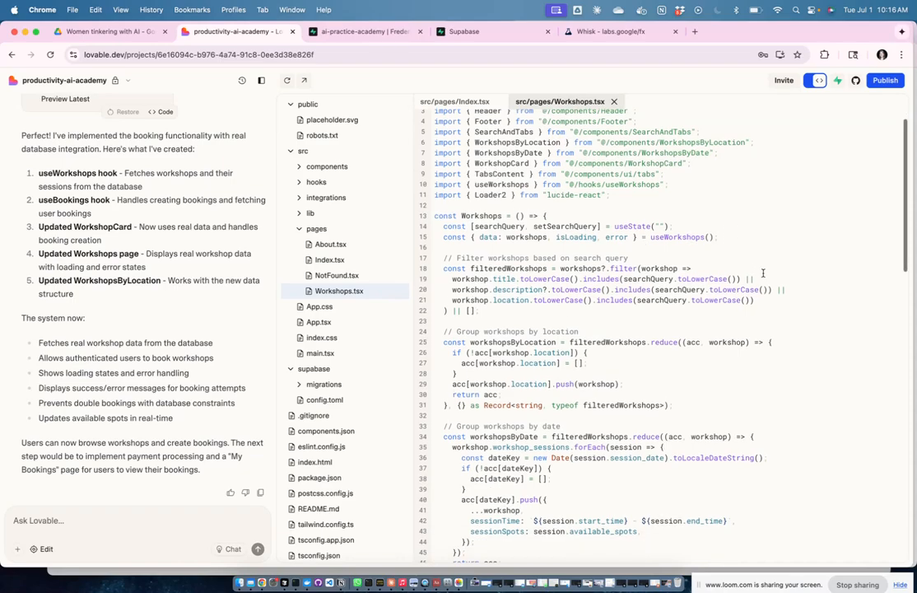
pyautogui.scroll(-2, 763, 274)
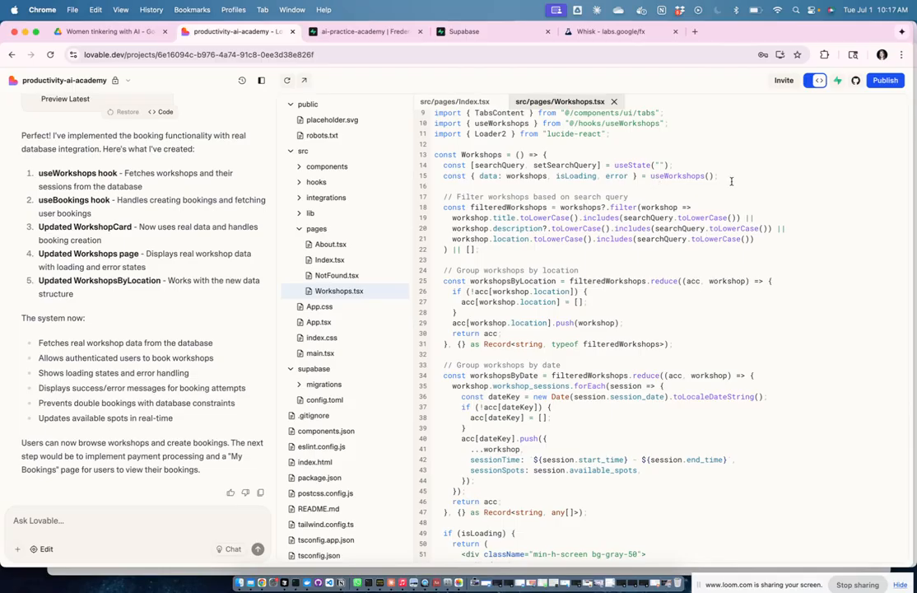
pyautogui.scroll(3, 731, 181)
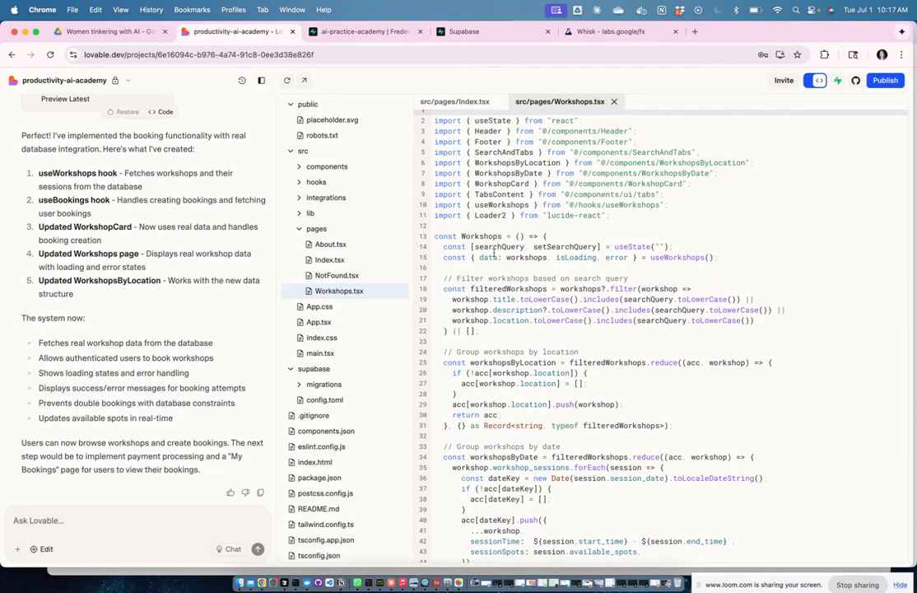
# Step: View the useWorkshops.ts hook in src/hooks, then return to the live preview
pyautogui.click(316, 182)
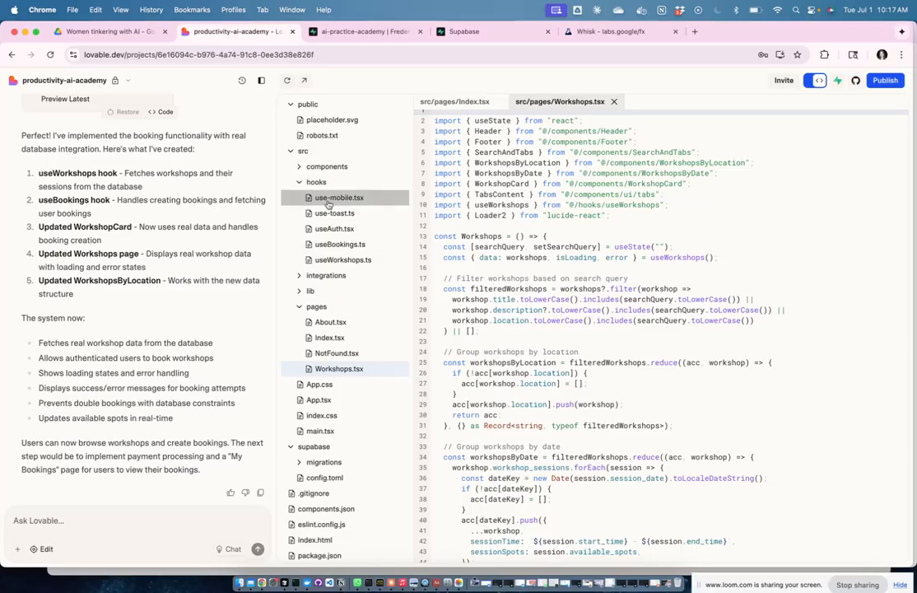
pyautogui.click(333, 260)
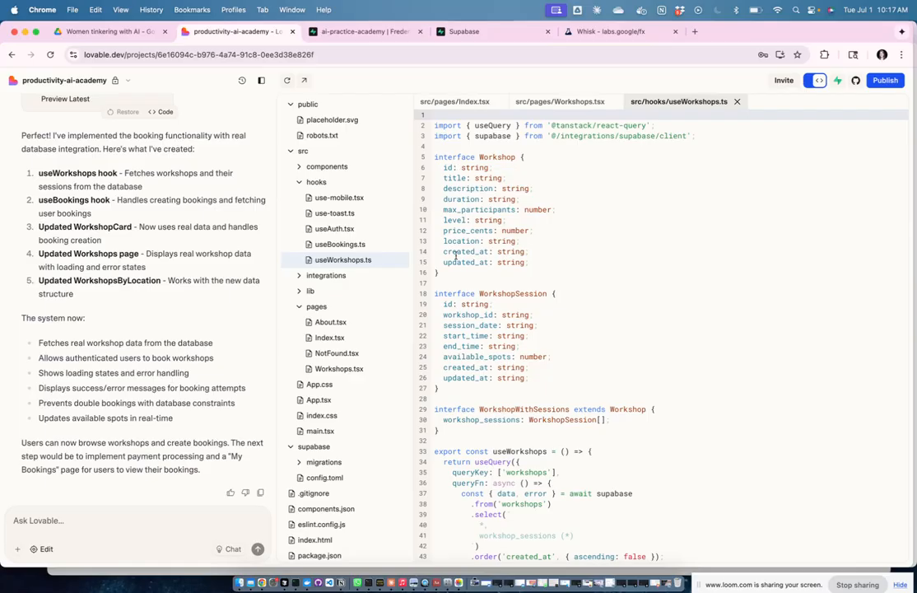
pyautogui.scroll(-5, 684, 300)
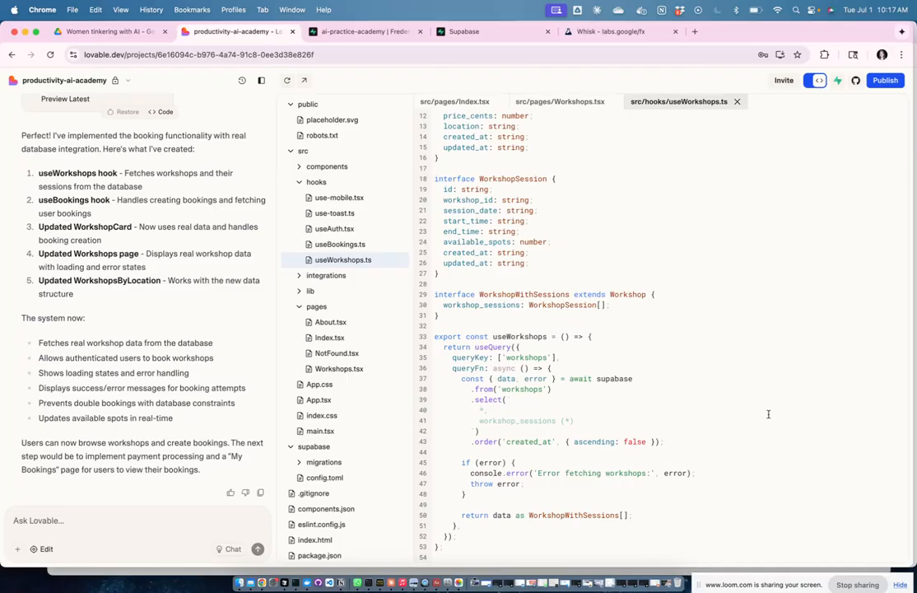
pyautogui.scroll(5, 770, 288)
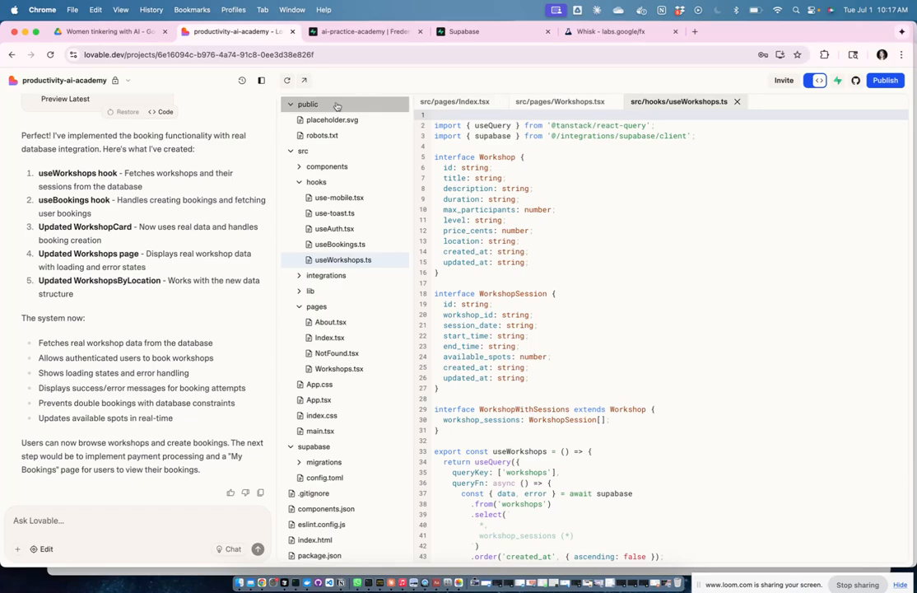
pyautogui.click(811, 80)
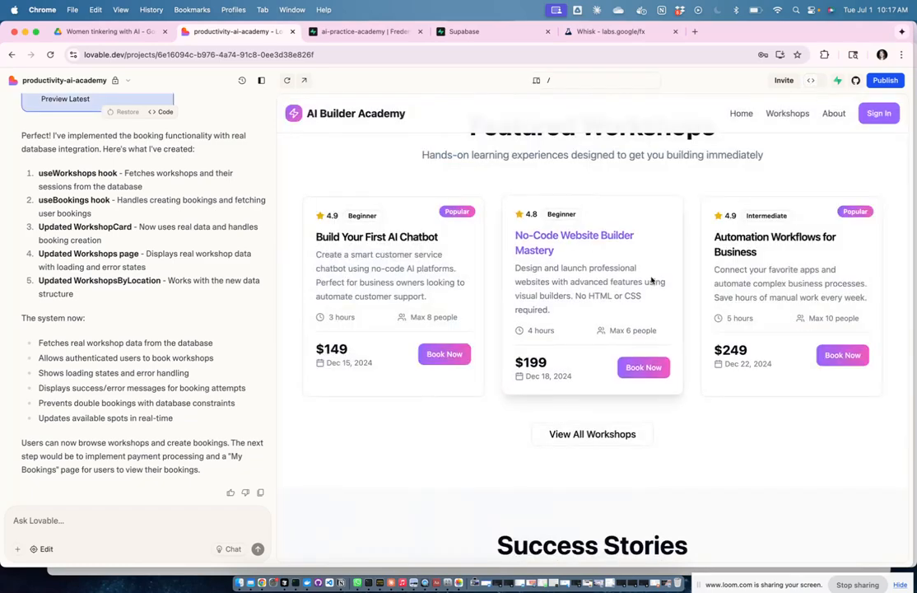
pyautogui.click(591, 433)
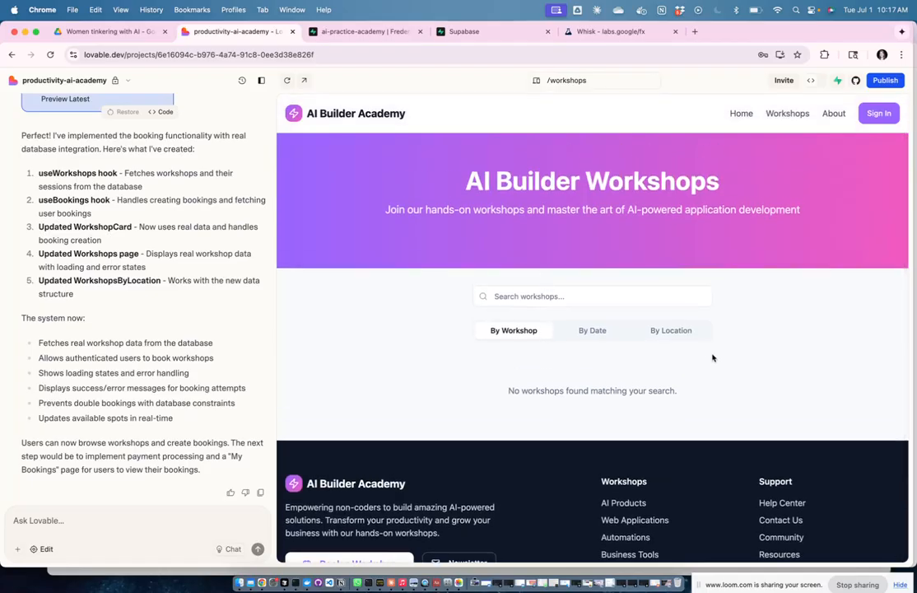
pyautogui.click(604, 334)
pyautogui.click(668, 332)
pyautogui.click(510, 336)
pyautogui.click(740, 112)
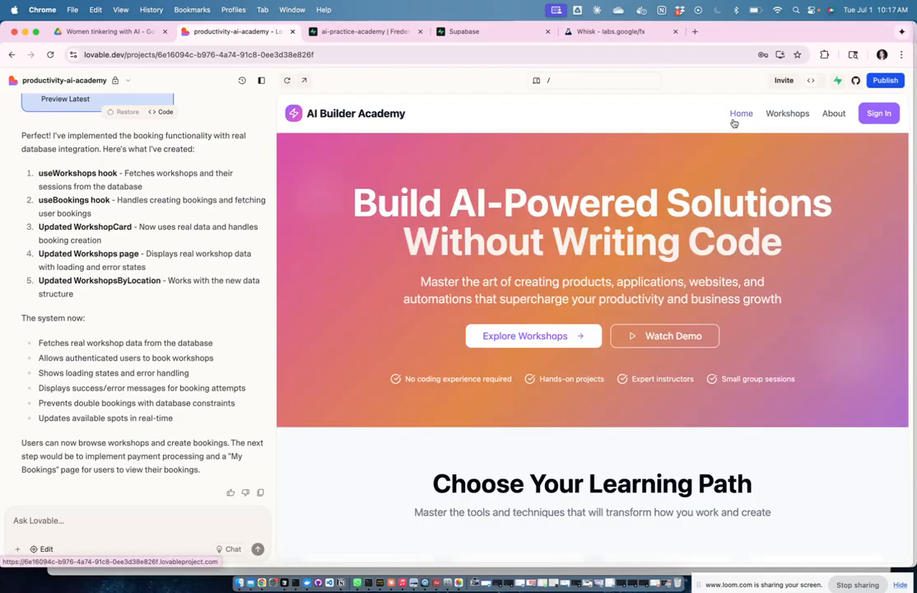
pyautogui.click(788, 115)
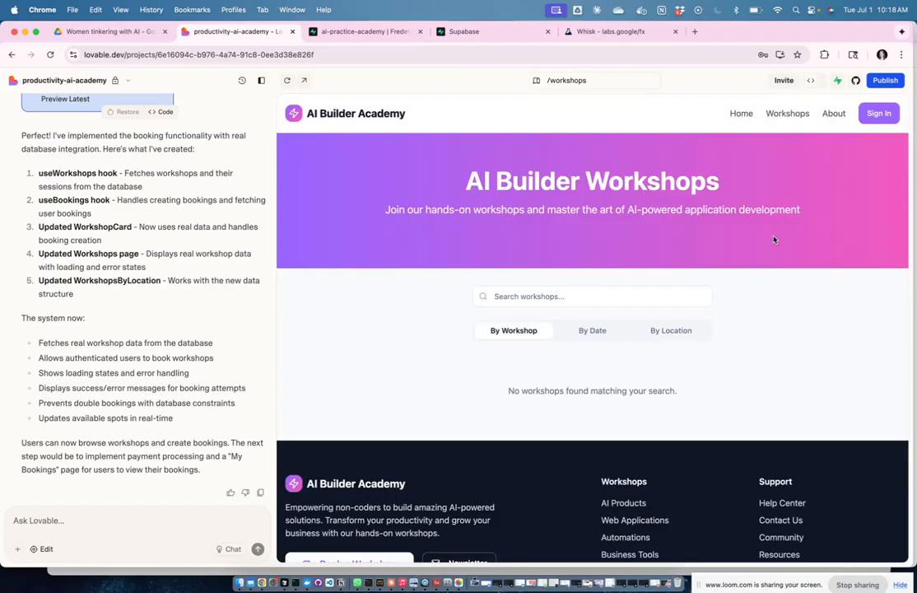
pyautogui.click(605, 333)
pyautogui.click(671, 329)
pyautogui.click(518, 335)
pyautogui.click(596, 330)
pyautogui.click(651, 331)
pyautogui.click(522, 332)
pyautogui.click(743, 117)
pyautogui.scroll(-10, 740, 409)
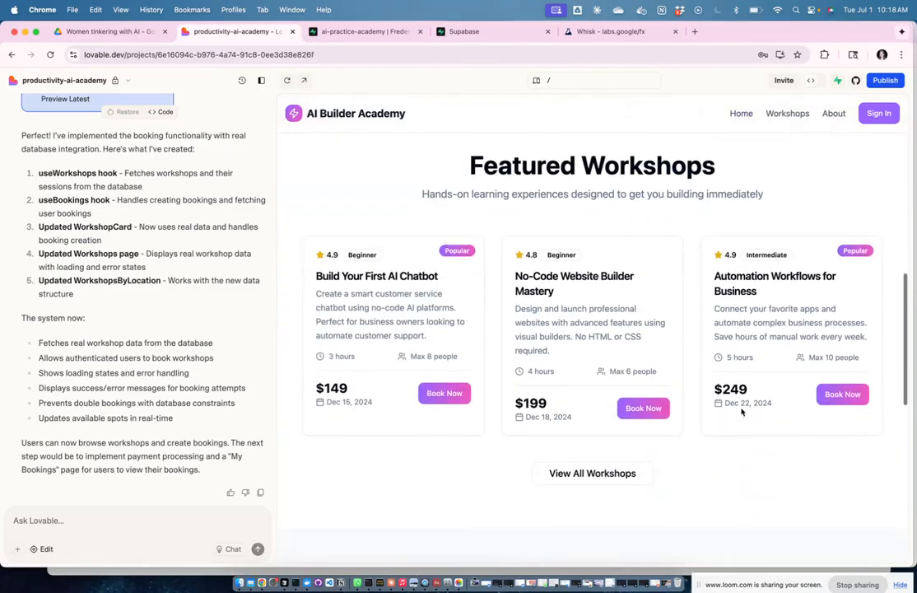
pyautogui.click(606, 463)
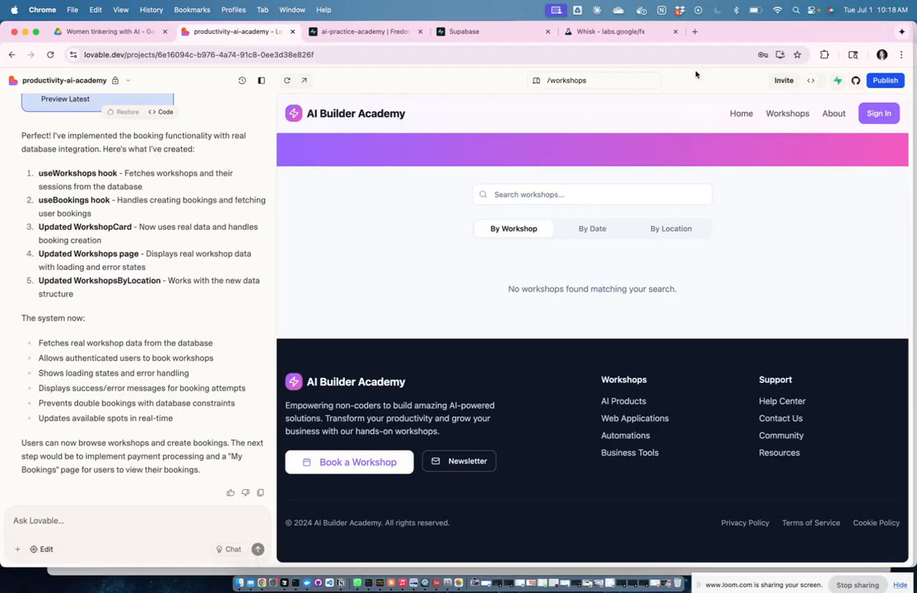
pyautogui.click(739, 115)
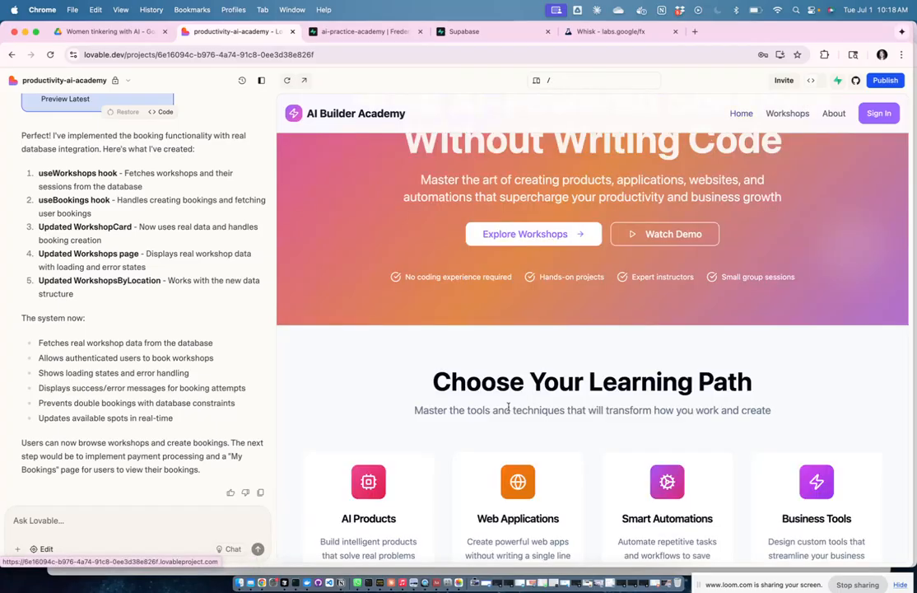
pyautogui.scroll(-8, 510, 404)
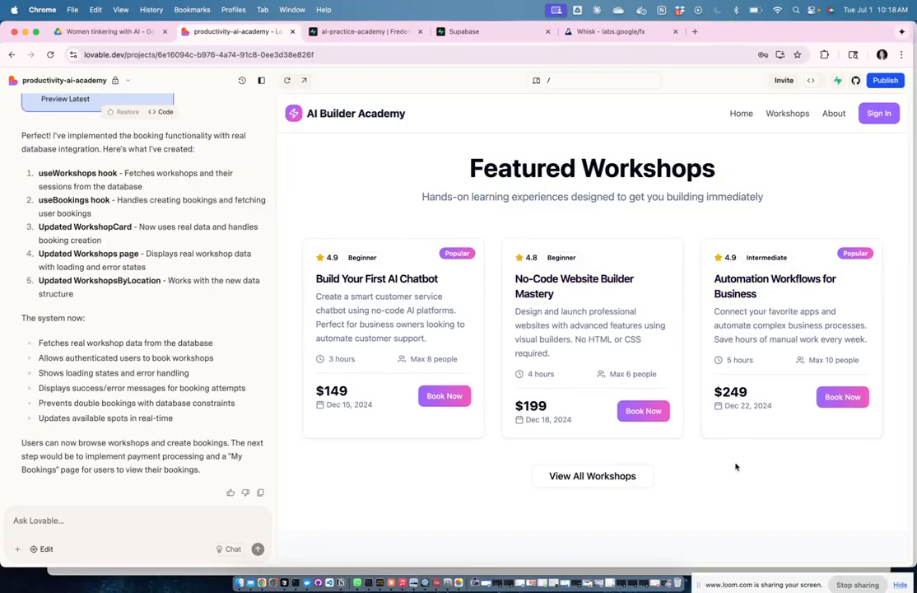
# Step: Screenshot the three Featured Workshops cards and add the image to Photos
pyautogui.press('super+shift+4')
pyautogui.moveTo(296, 143); pyautogui.dragTo(900, 466)
pyautogui.click(883, 563)
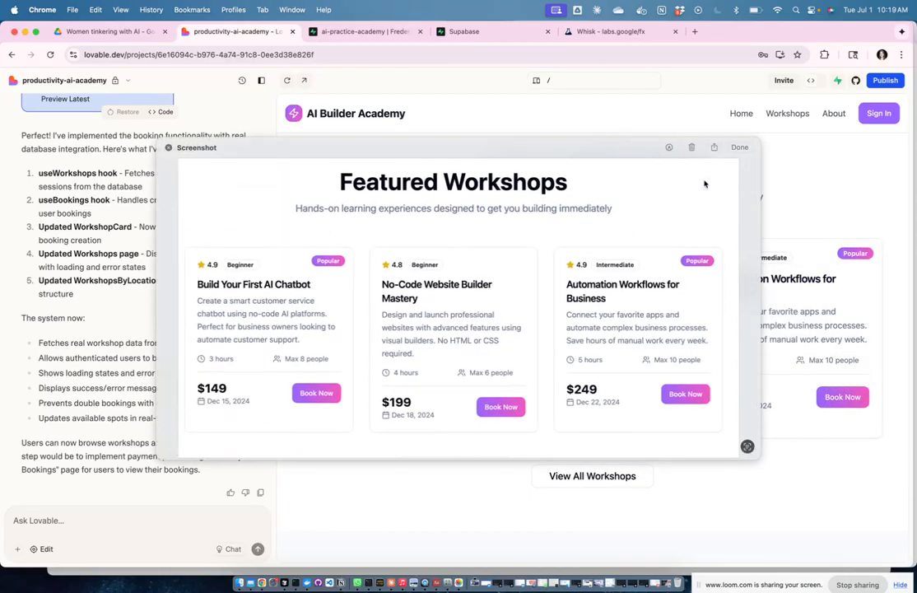
pyautogui.click(713, 148)
pyautogui.click(699, 264)
# Step: Switch to the Notion Workshop Information page at the Step 6: User Dashboard list
pyautogui.hotkey('ctrl', 'Up')
pyautogui.click(623, 180)
pyautogui.scroll(4, 449, 346)
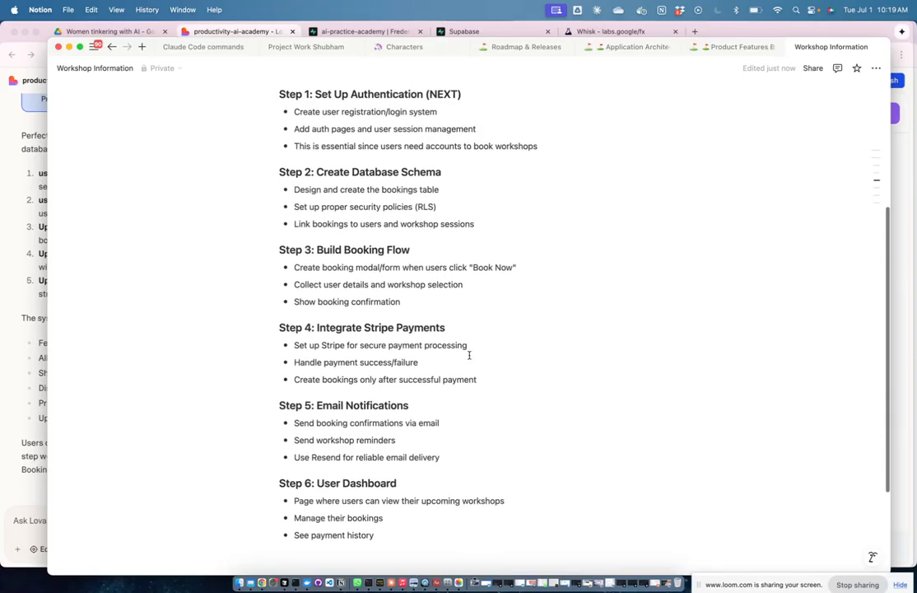
pyautogui.scroll(-5, 471, 356)
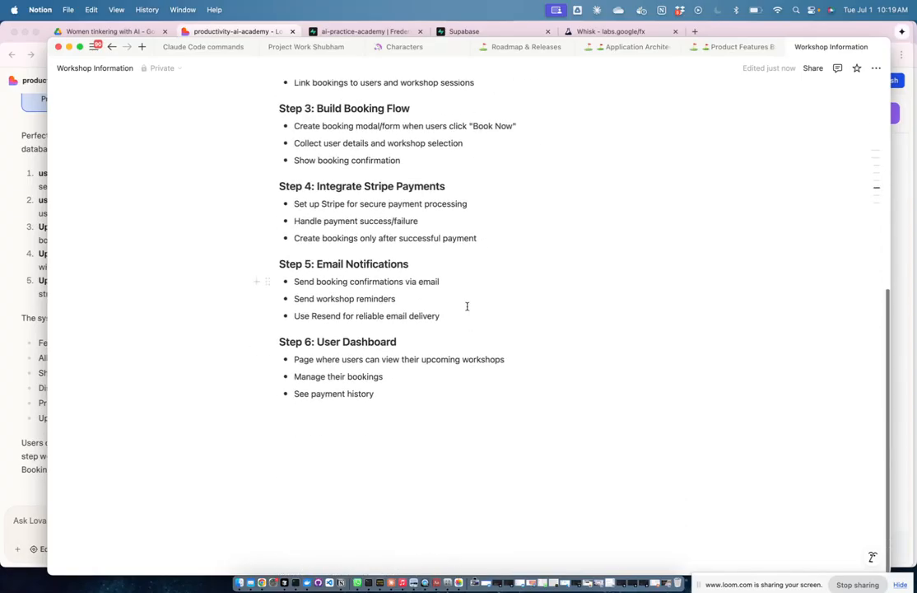
# Step: Insert the Featured Workshops screenshot from Photos as an image below 'See payment history'
pyautogui.press('Return')
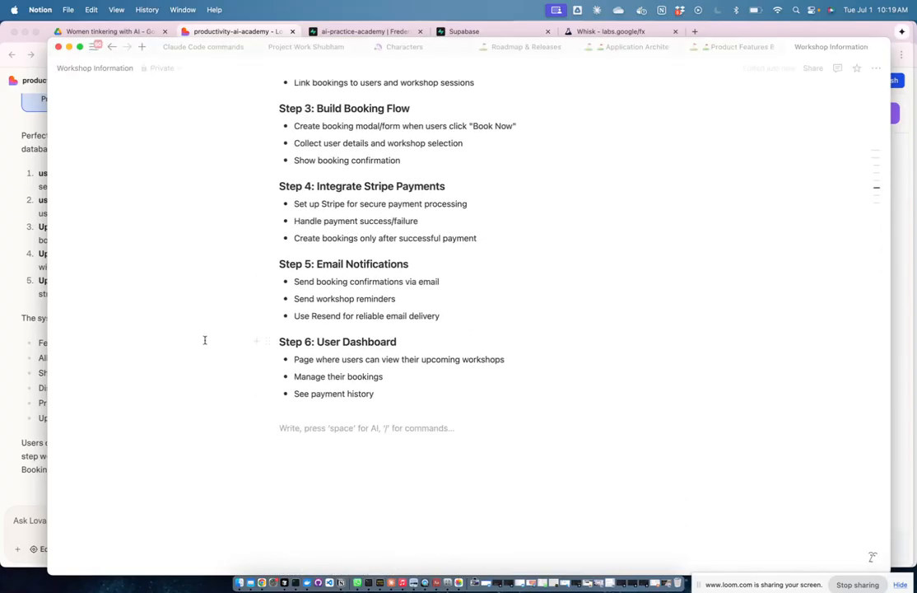
pyautogui.write('/image')
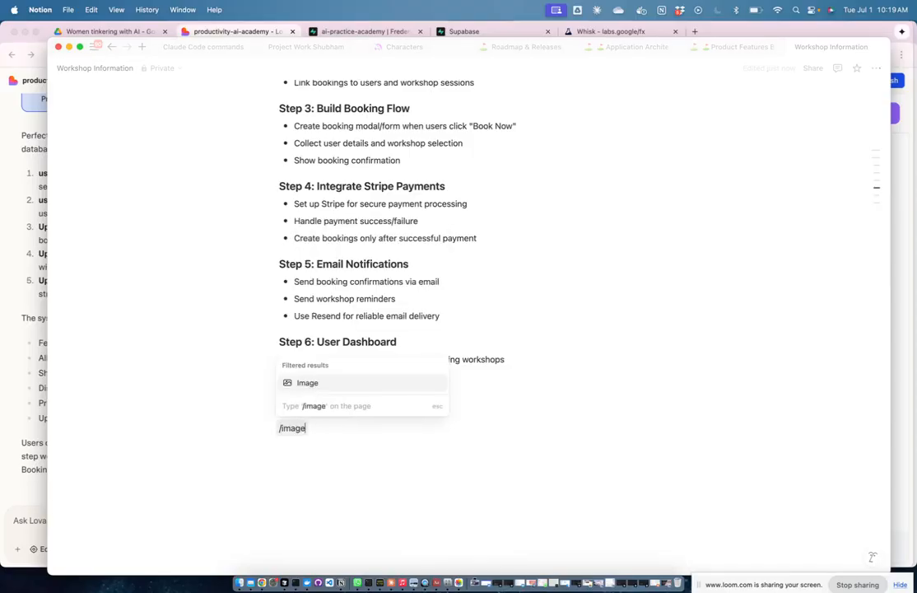
pyautogui.click(307, 382)
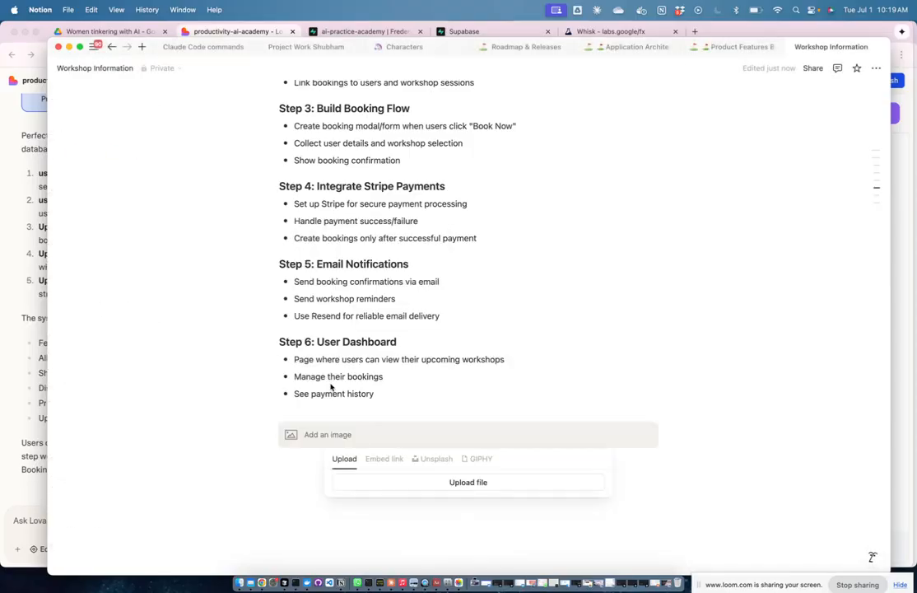
pyautogui.click(406, 486)
pyautogui.scroll(-5, 170, 354)
pyautogui.click(164, 413)
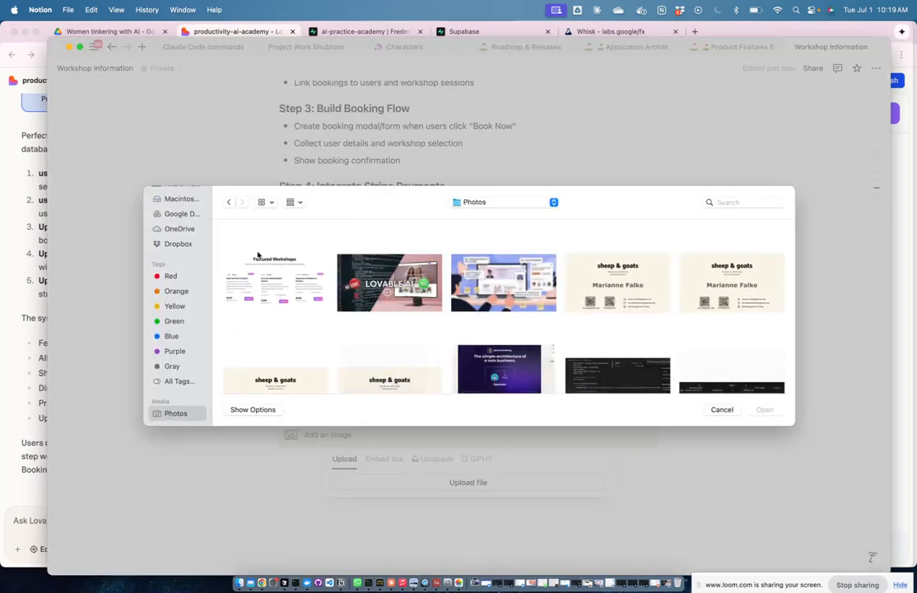
pyautogui.click(257, 257)
pyautogui.click(776, 414)
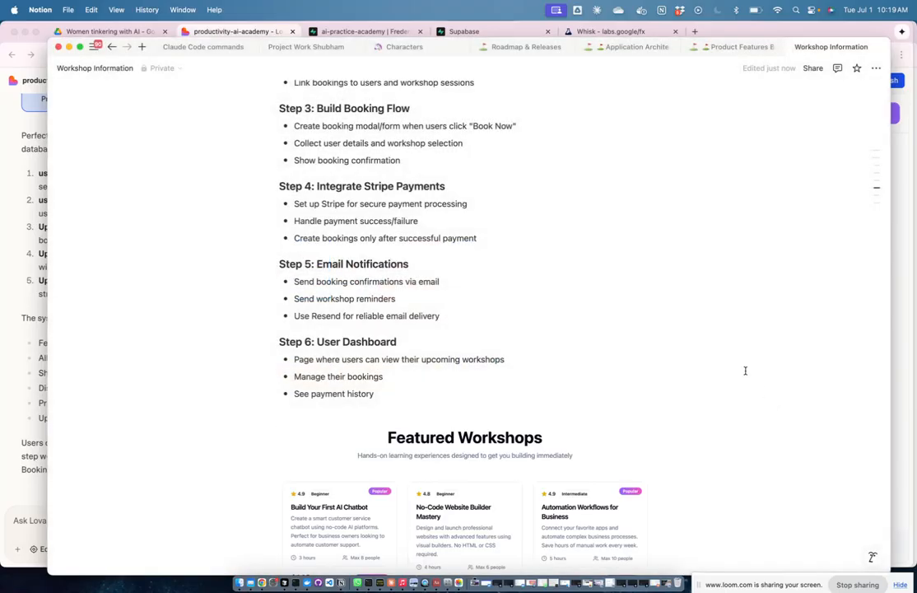
pyautogui.scroll(-3, 575, 450)
pyautogui.scroll(-1, 575, 450)
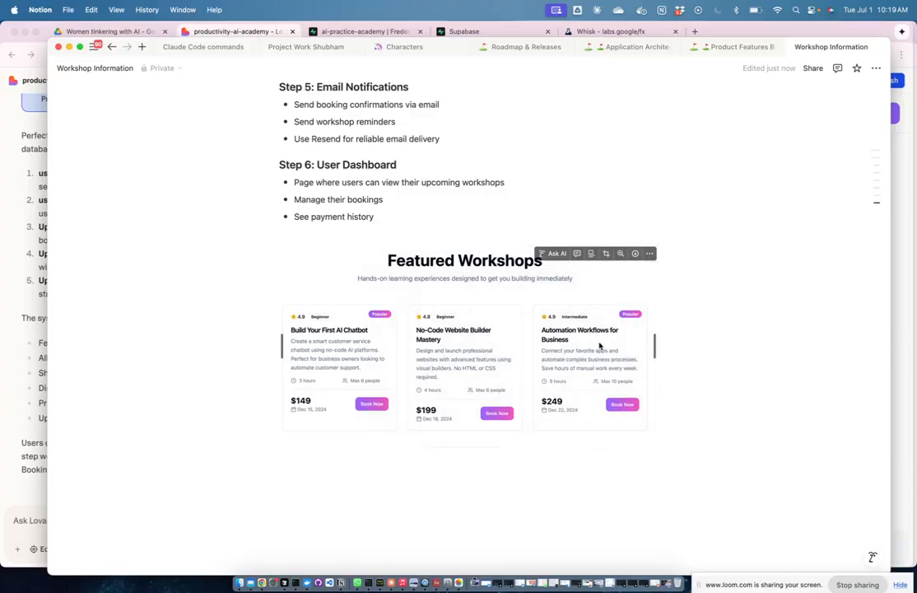
# Step: Go back to the AI Builder Academy preview, visit Workshops, then return to Home
pyautogui.hotkey('ctrl', 'Up')
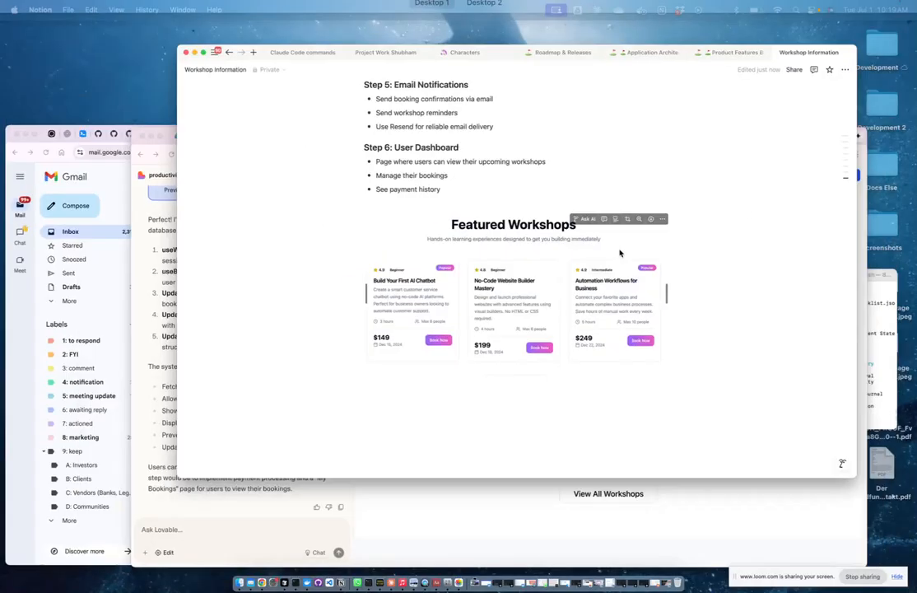
pyautogui.click(623, 367)
pyautogui.scroll(-10, 623, 367)
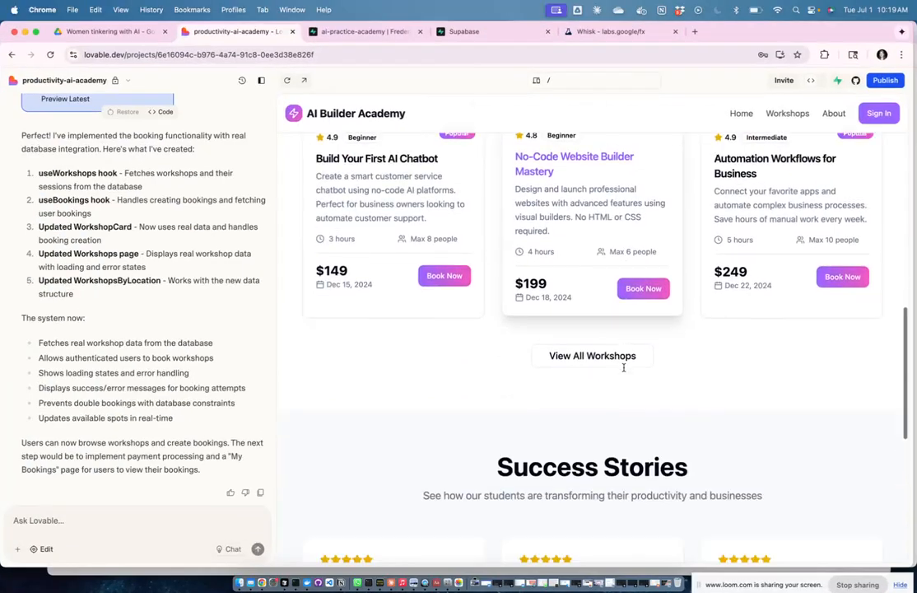
pyautogui.scroll(2, 623, 367)
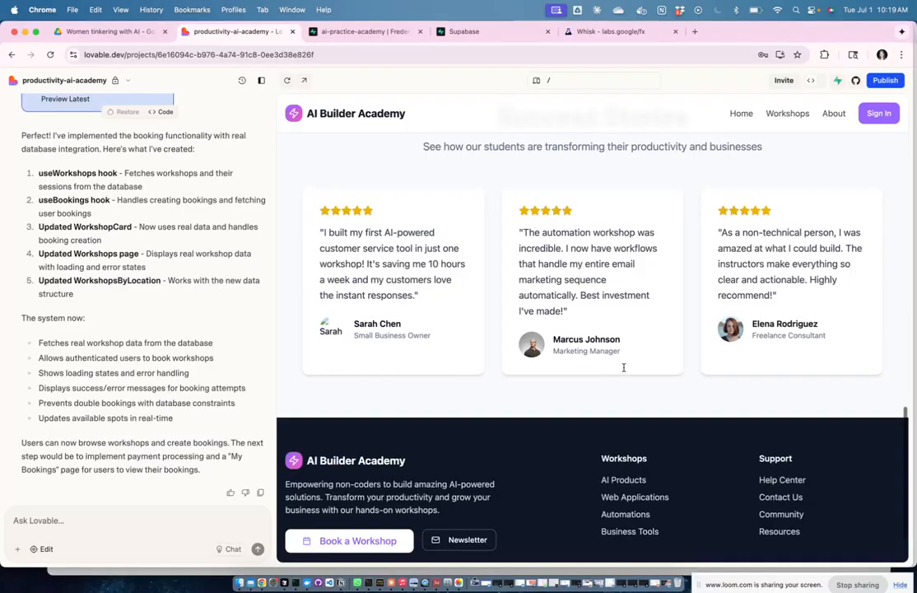
pyautogui.scroll(3, 707, 302)
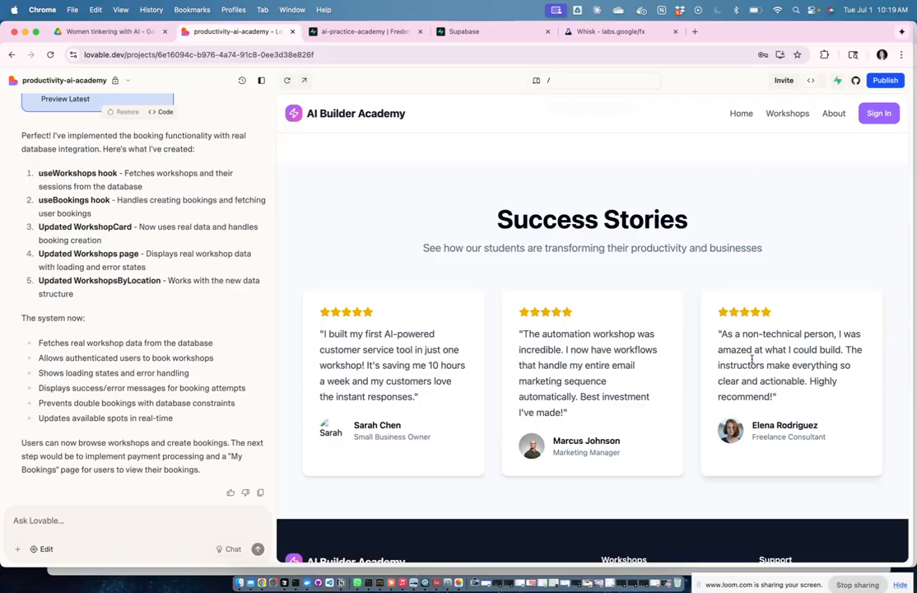
pyautogui.scroll(-3, 762, 370)
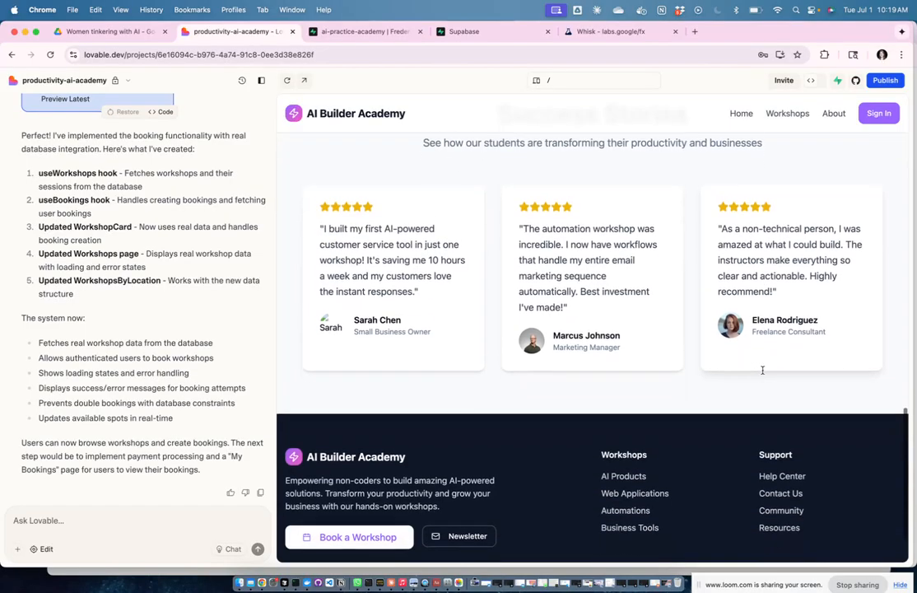
pyautogui.scroll(15, 762, 370)
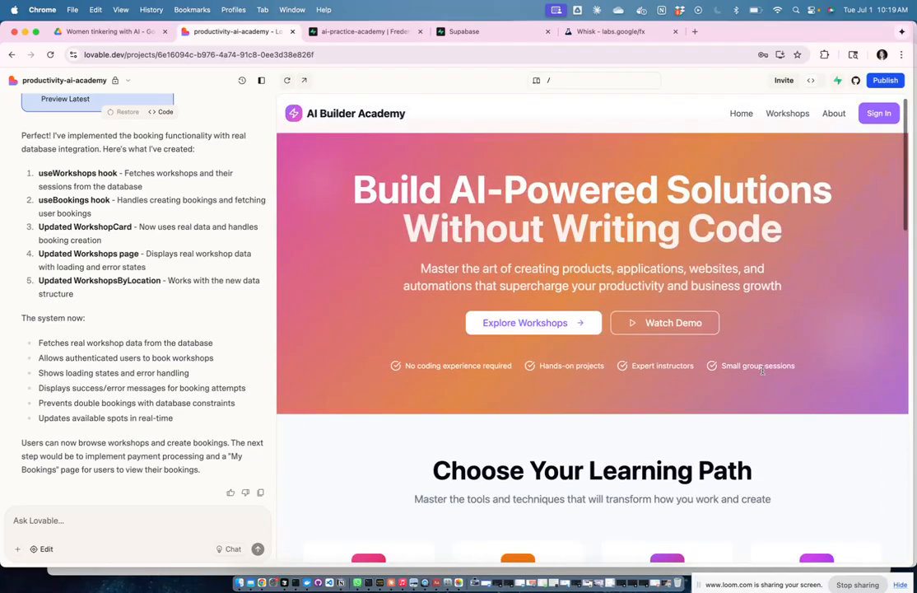
pyautogui.scroll(1, 762, 370)
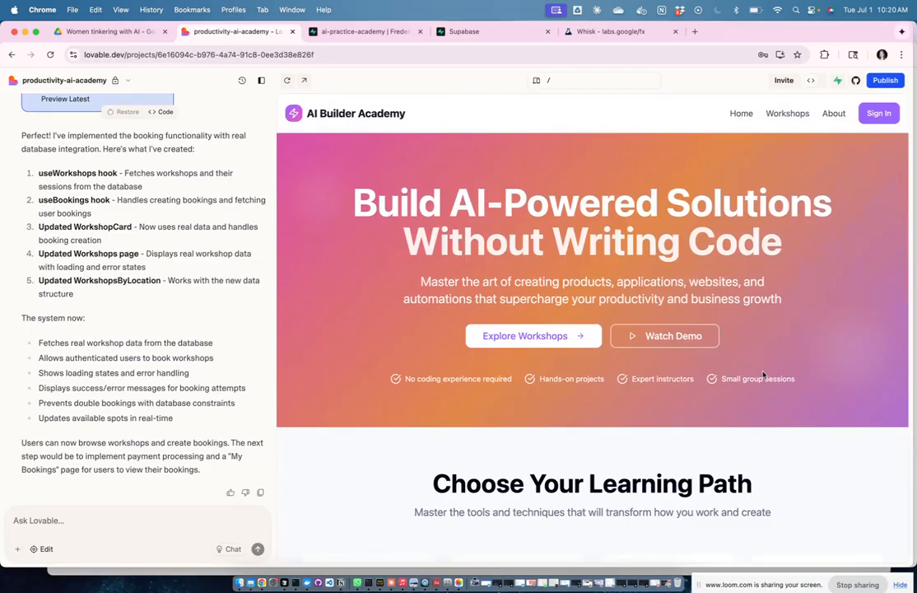
pyautogui.scroll(-15, 779, 392)
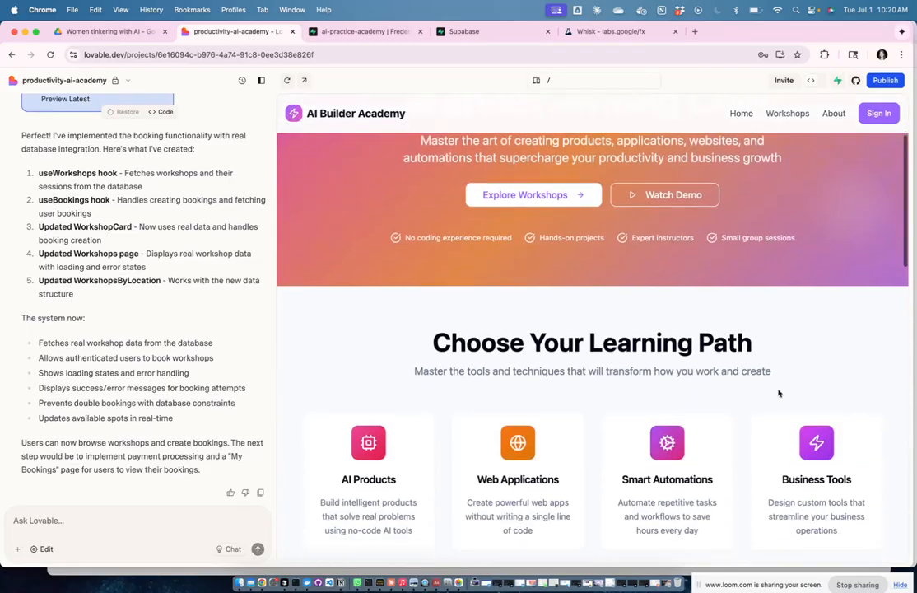
pyautogui.scroll(-8, 779, 392)
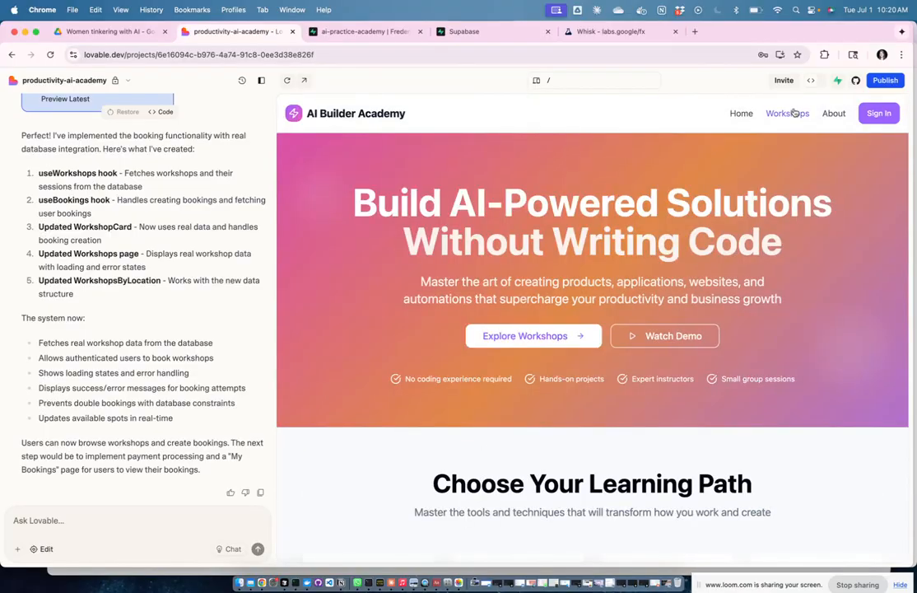
pyautogui.click(787, 113)
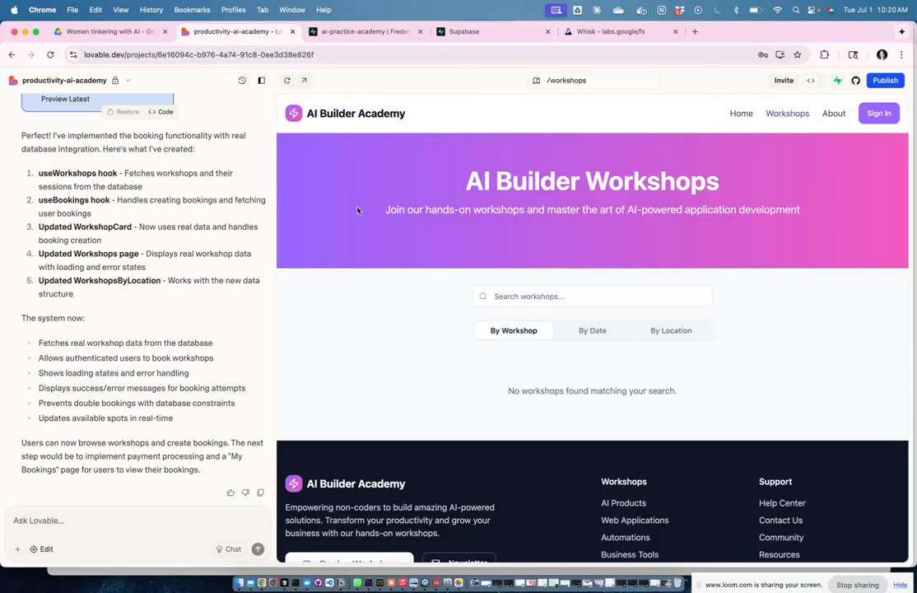
pyautogui.click(741, 113)
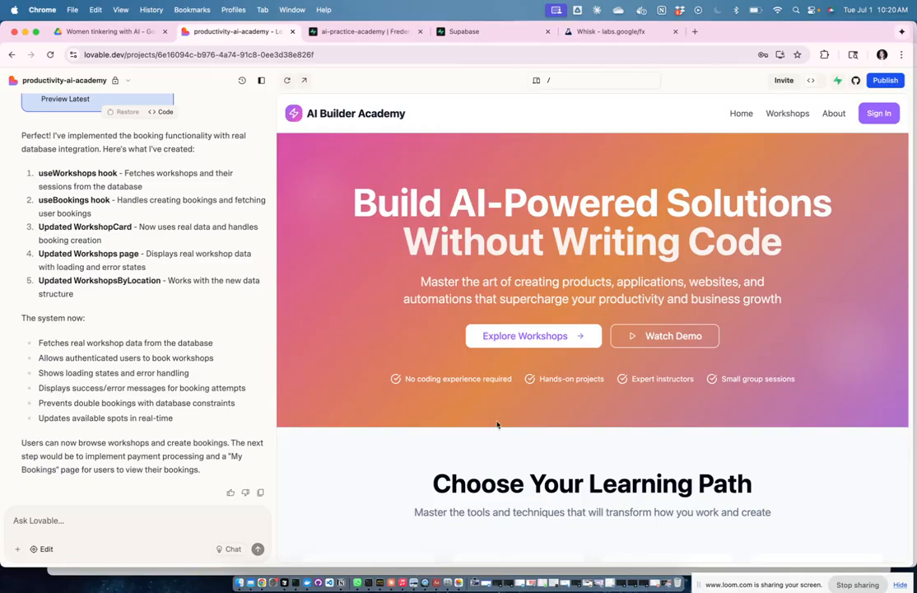
# Step: Screenshot the Build AI-Powered Solutions hero section and add it to Photos
pyautogui.press('super+shift+4')
pyautogui.moveTo(278, 134); pyautogui.dragTo(907, 428)
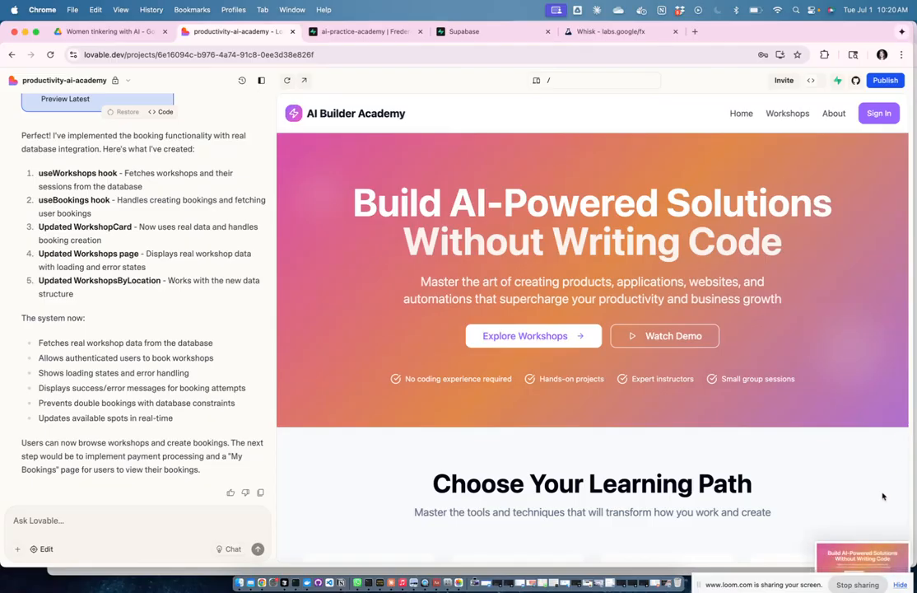
pyautogui.click(874, 551)
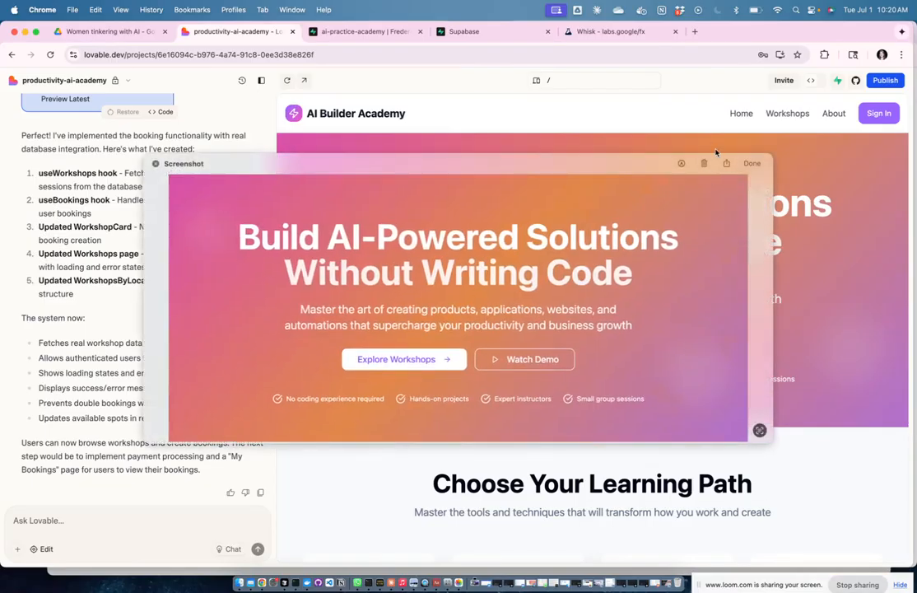
pyautogui.click(725, 163)
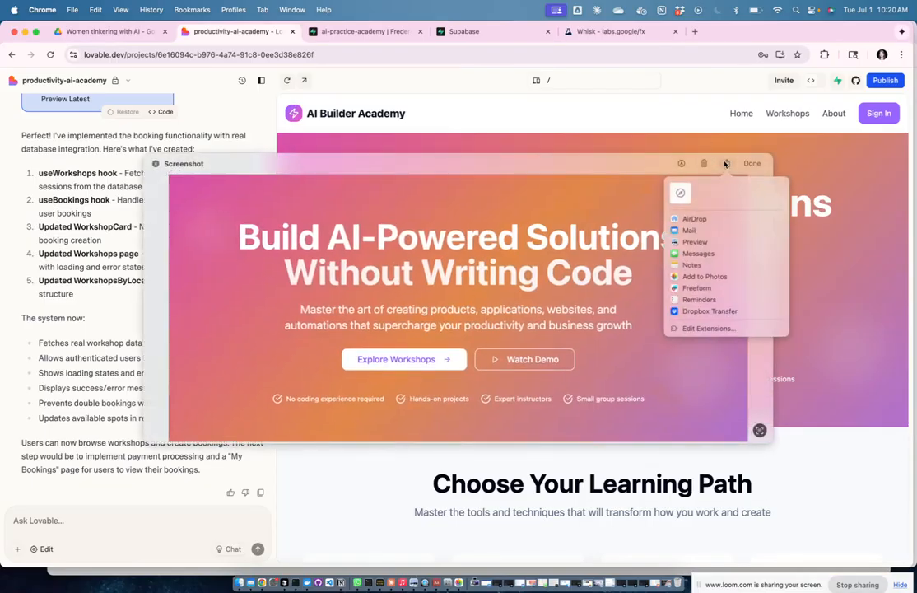
pyautogui.click(712, 280)
pyautogui.hotkey('ctrl', 'Up')
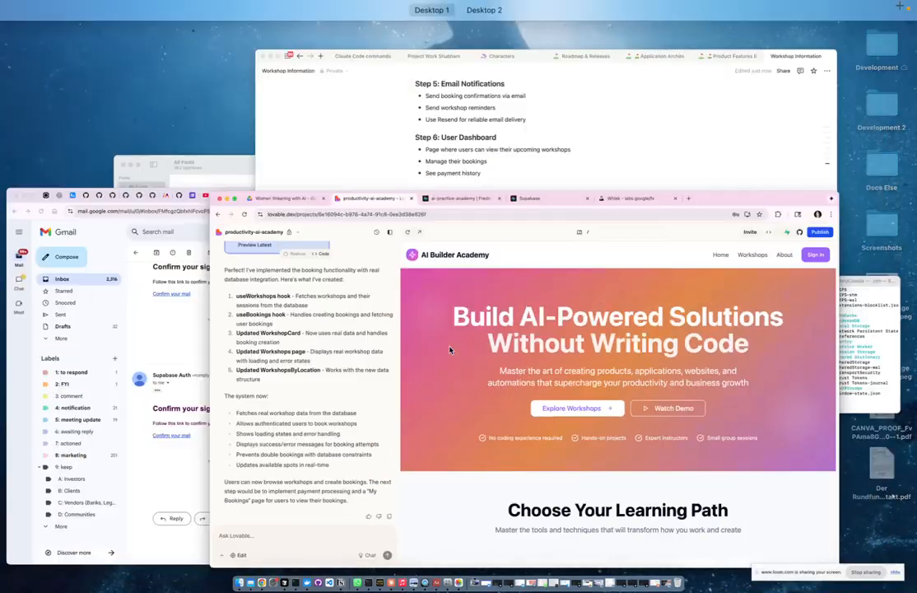
# Step: Insert the hero banner screenshot from Photos as an image below Featured Workshops in Notion
pyautogui.click(495, 154)
pyautogui.click(567, 454)
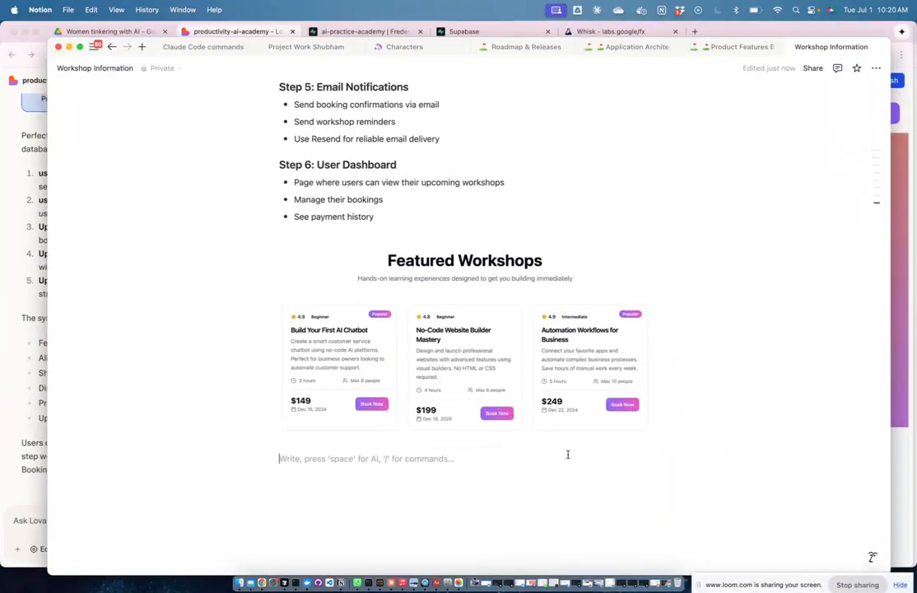
pyautogui.write('/imag')
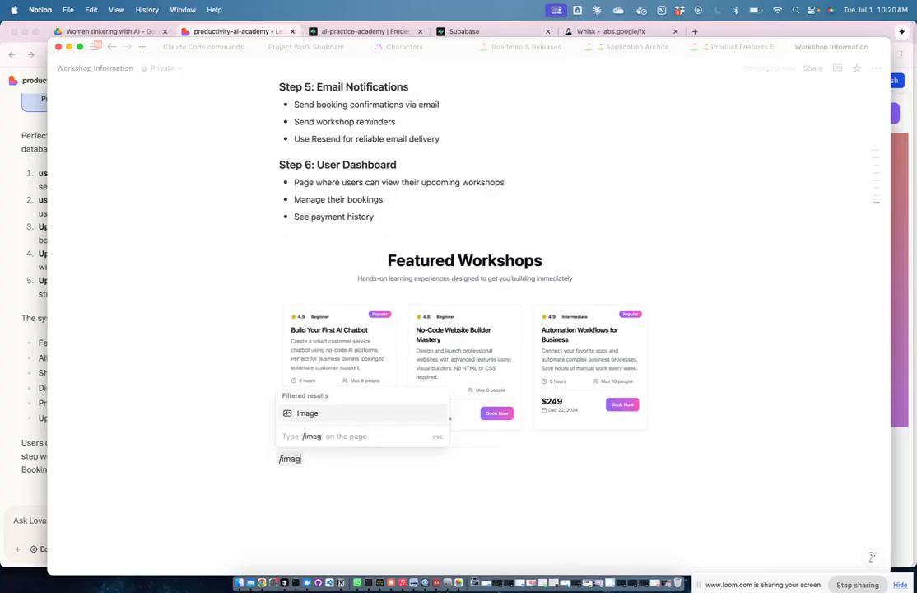
pyautogui.press('Return')
pyautogui.click(434, 510)
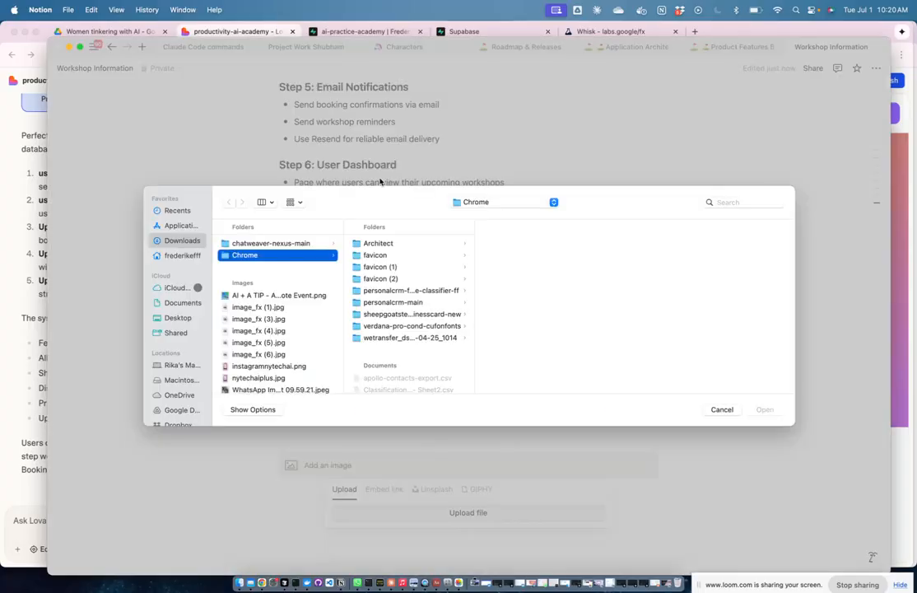
pyautogui.scroll(-5, 189, 354)
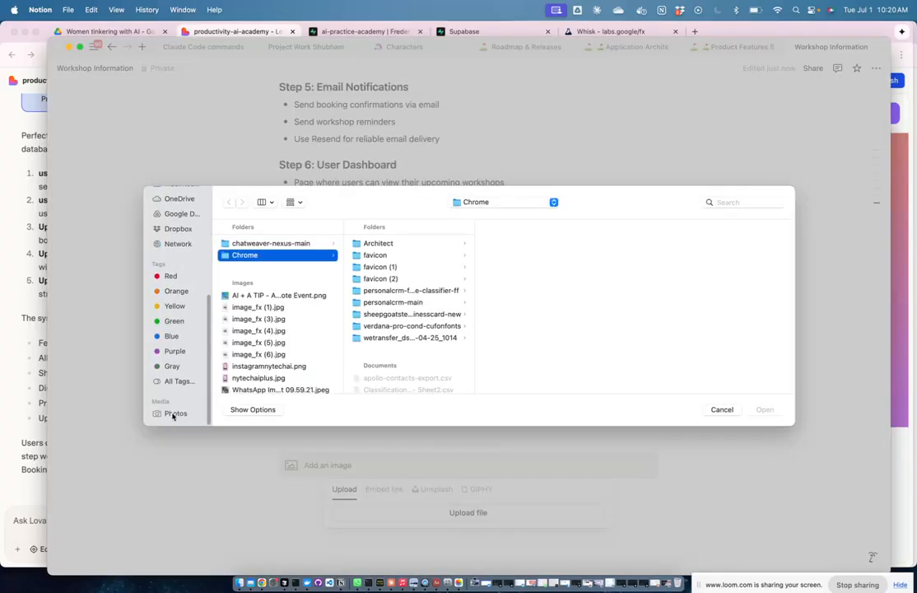
pyautogui.click(174, 414)
pyautogui.click(304, 277)
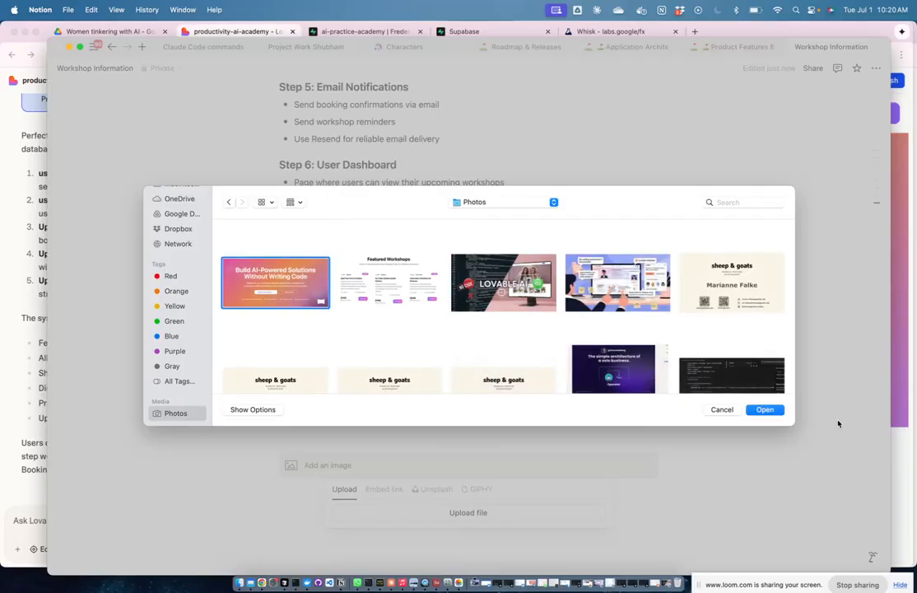
pyautogui.click(763, 415)
pyautogui.scroll(-3, 508, 451)
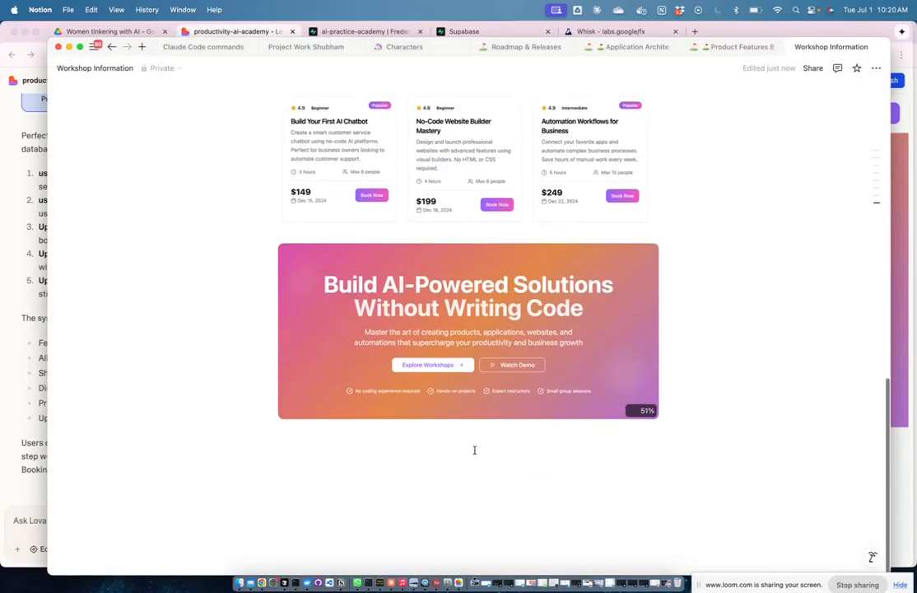
# Step: Add an empty line below the banner image and switch back to the Lovable project
pyautogui.click(421, 447)
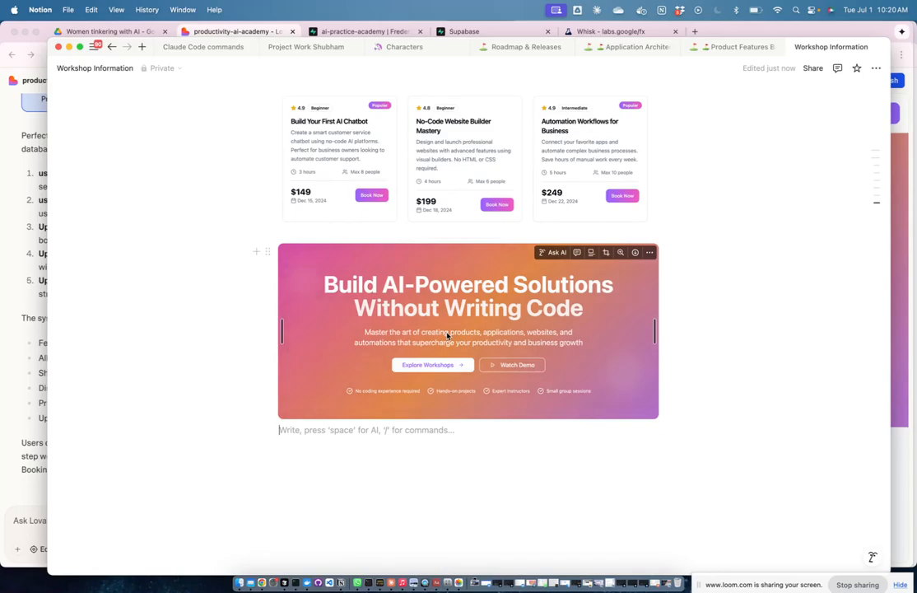
pyautogui.hotkey('ctrl', 'Up')
pyautogui.click(520, 353)
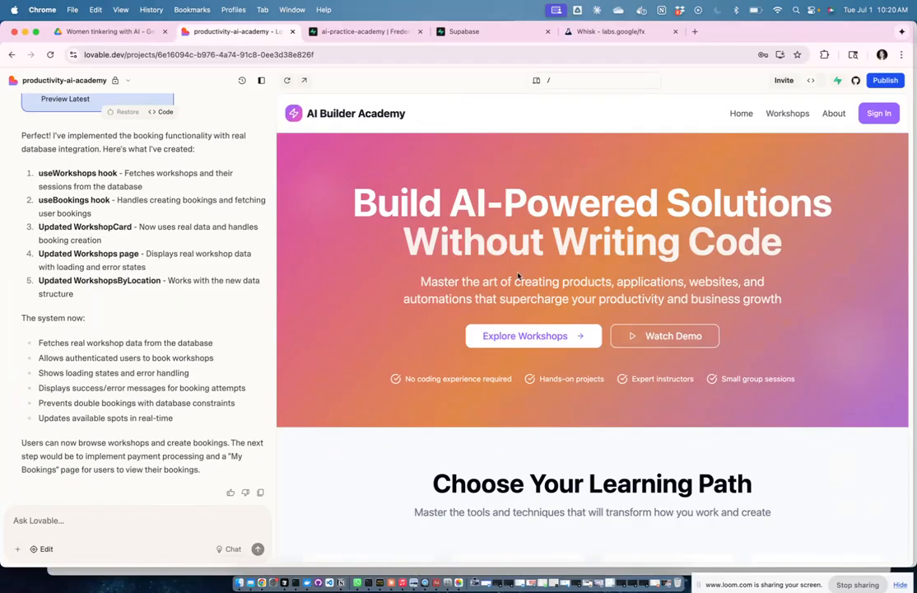
pyautogui.click(821, 83)
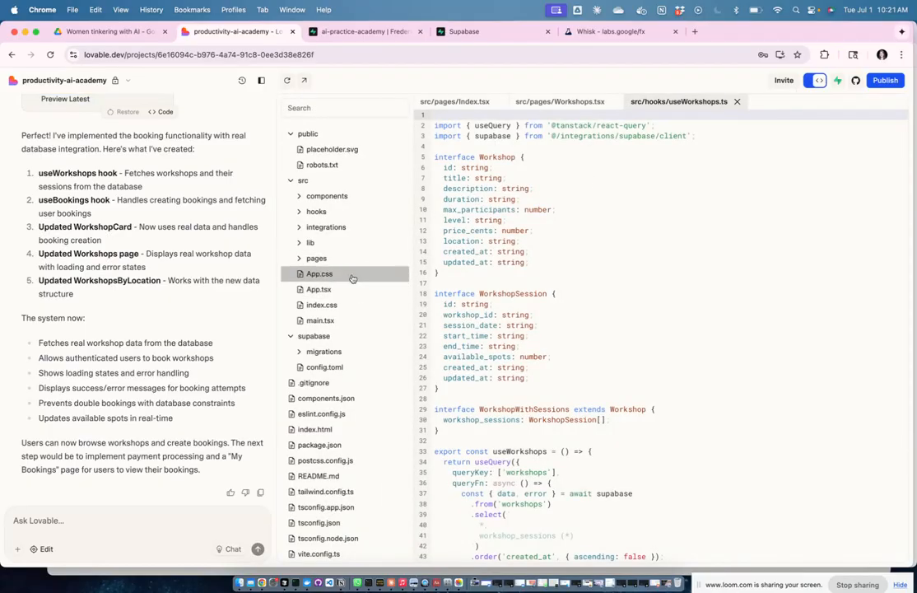
pyautogui.click(333, 199)
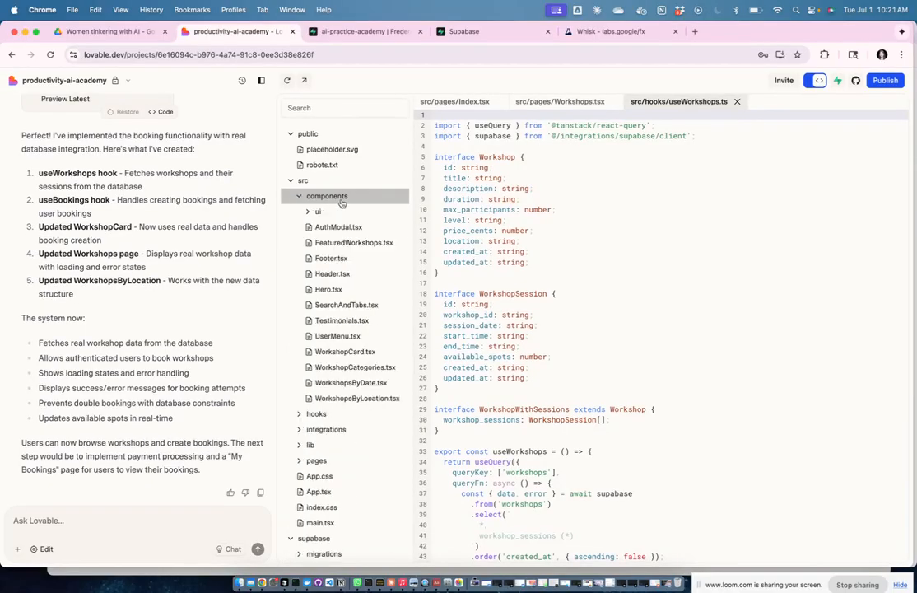
pyautogui.click(329, 289)
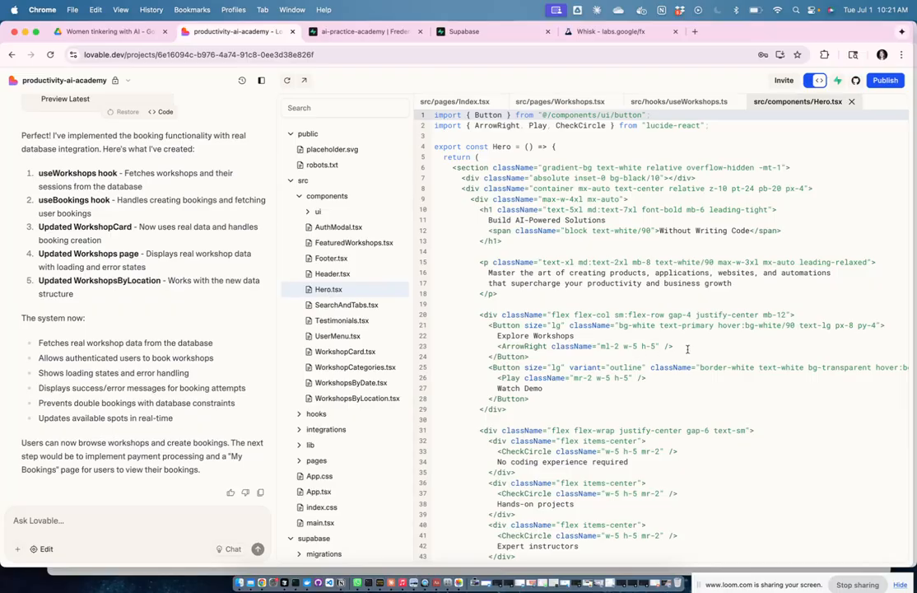
pyautogui.scroll(-5, 718, 343)
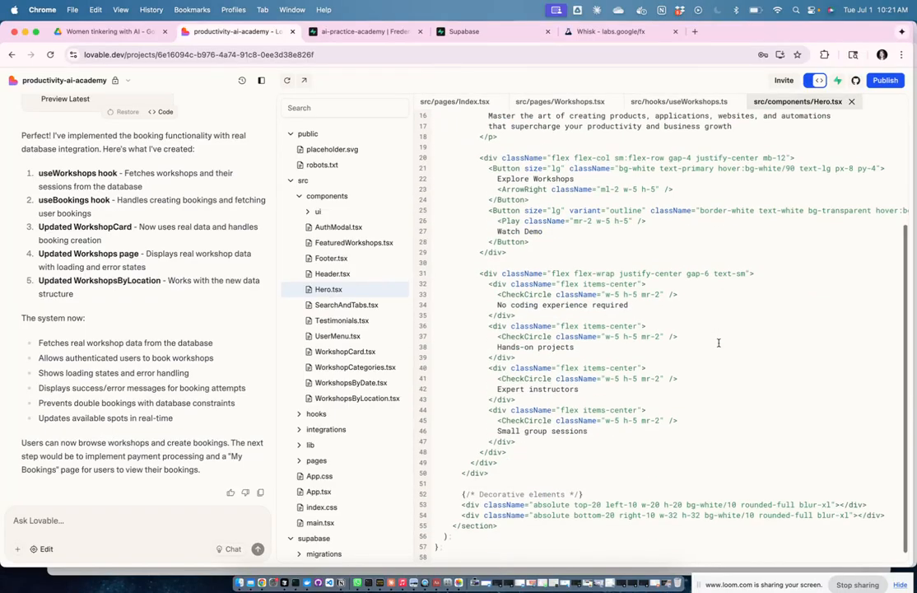
pyautogui.scroll(5, 717, 343)
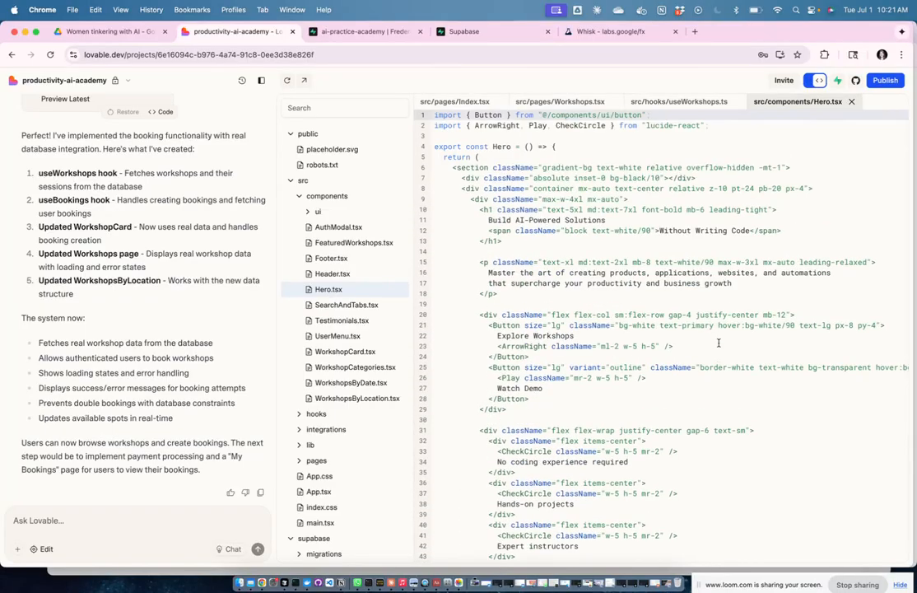
pyautogui.scroll(-3, 718, 342)
pyautogui.scroll(-3, 718, 343)
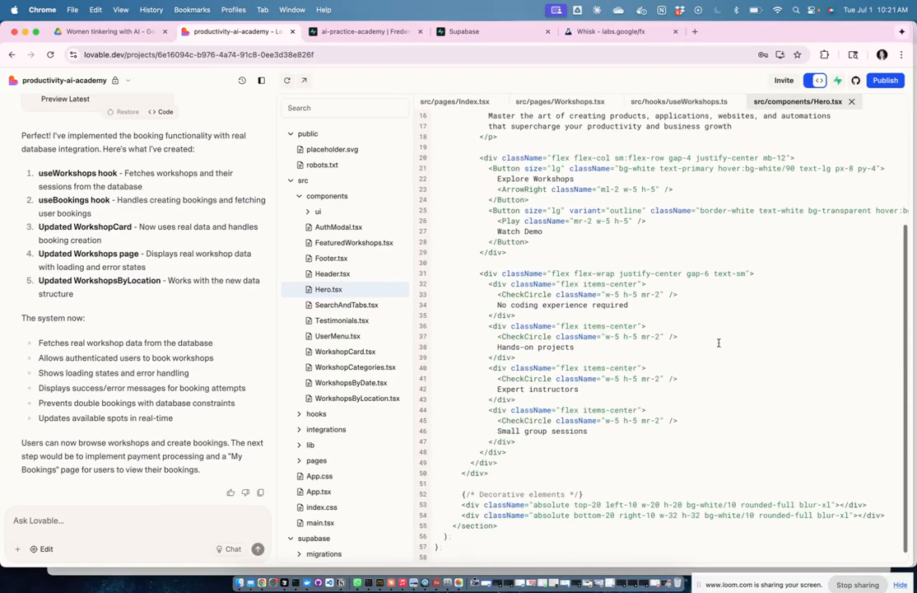
pyautogui.scroll(-2, 309, 346)
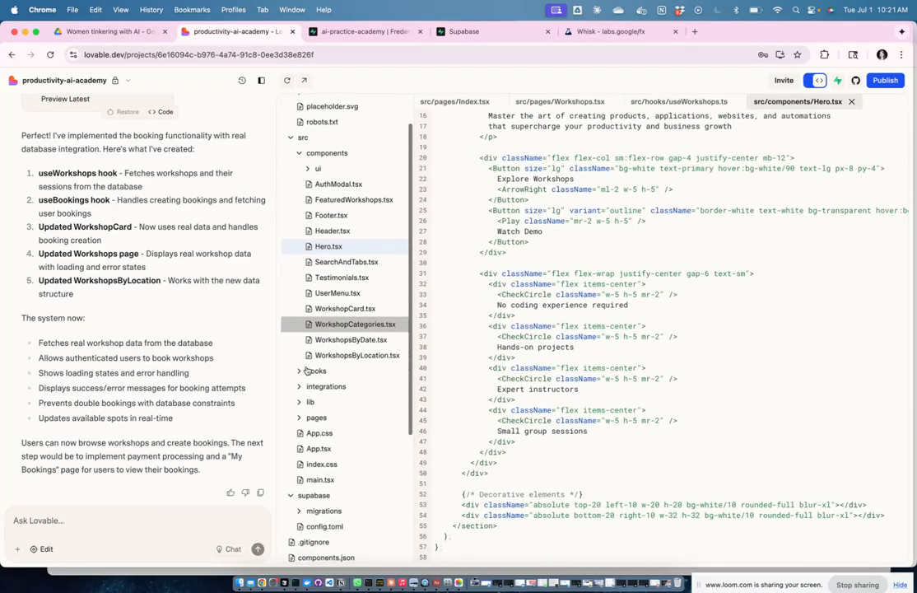
pyautogui.click(332, 467)
pyautogui.scroll(-10, 776, 365)
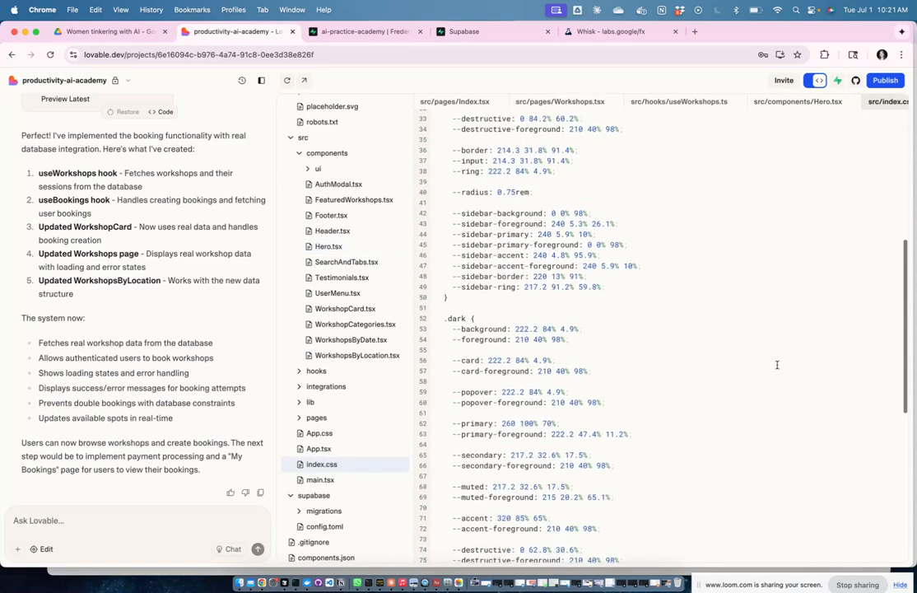
pyautogui.scroll(-4, 529, 346)
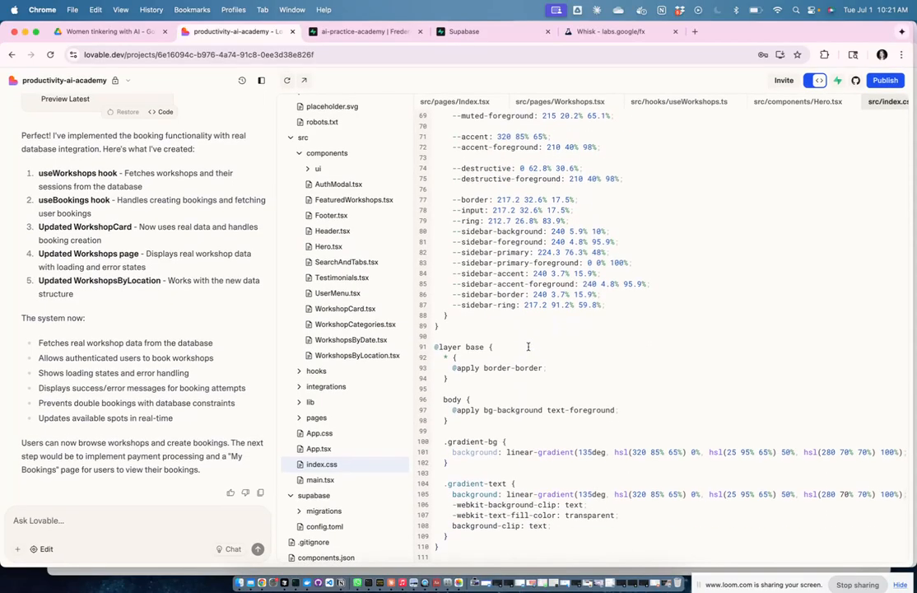
pyautogui.scroll(3, 528, 346)
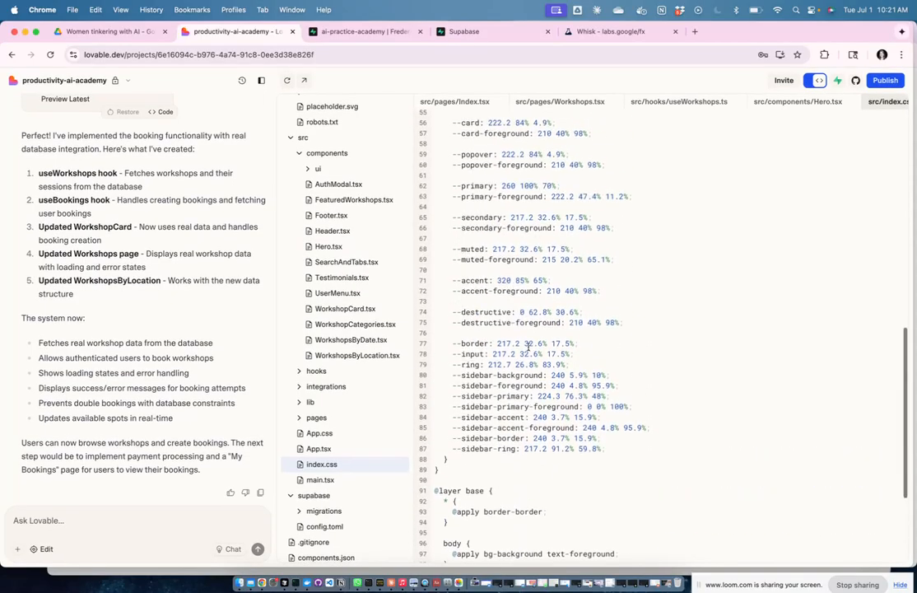
pyautogui.scroll(-3, 526, 367)
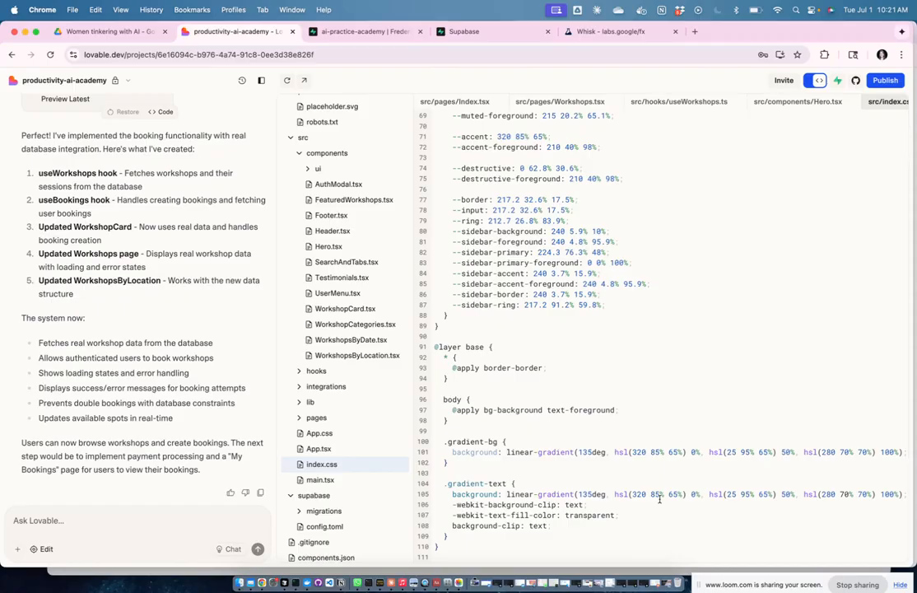
pyautogui.click(343, 432)
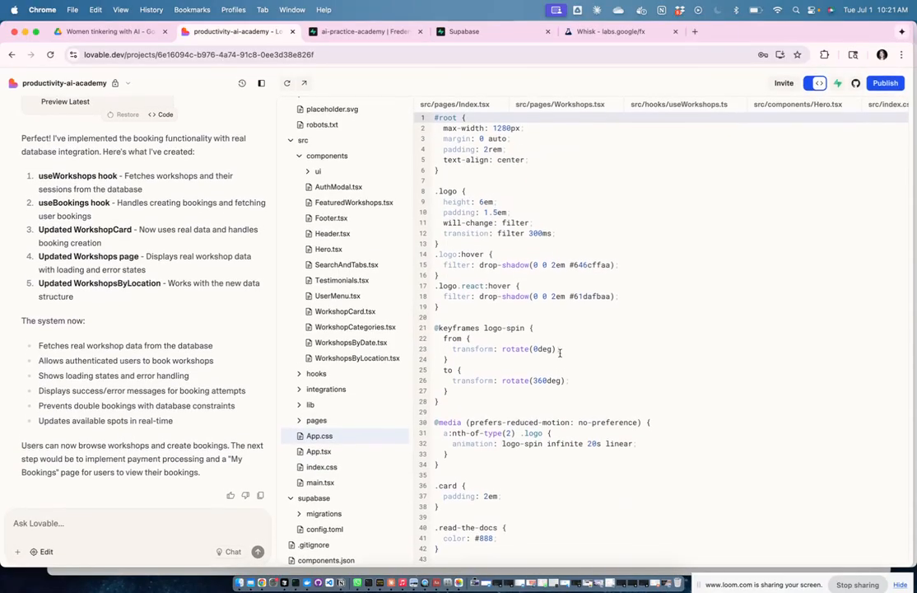
pyautogui.click(810, 80)
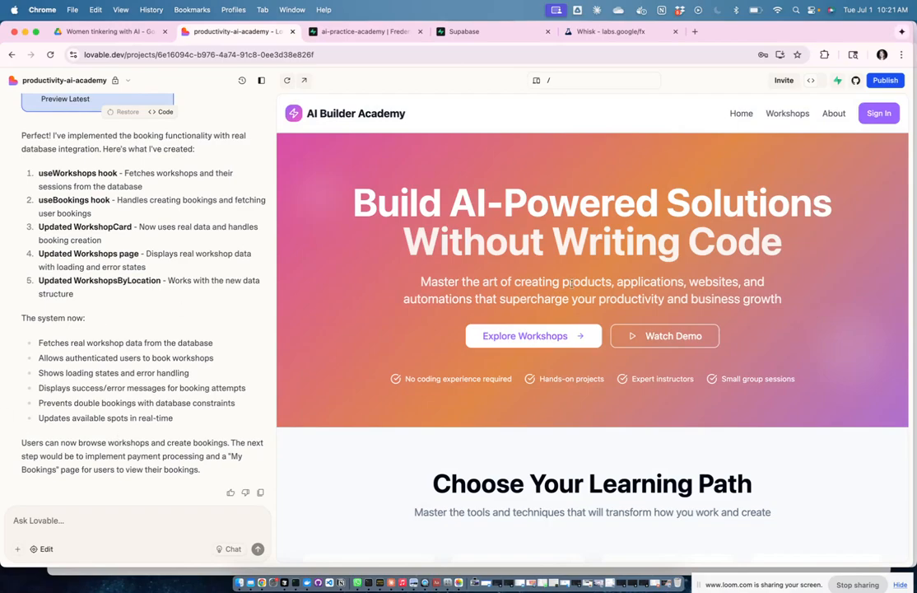
# Step: Copy Notion's Our Implementation Plan, from its title through Step 6, and return to the window overview
pyautogui.hotkey('ctrl', 'Up')
pyautogui.click(487, 235)
pyautogui.scroll(10, 497, 178)
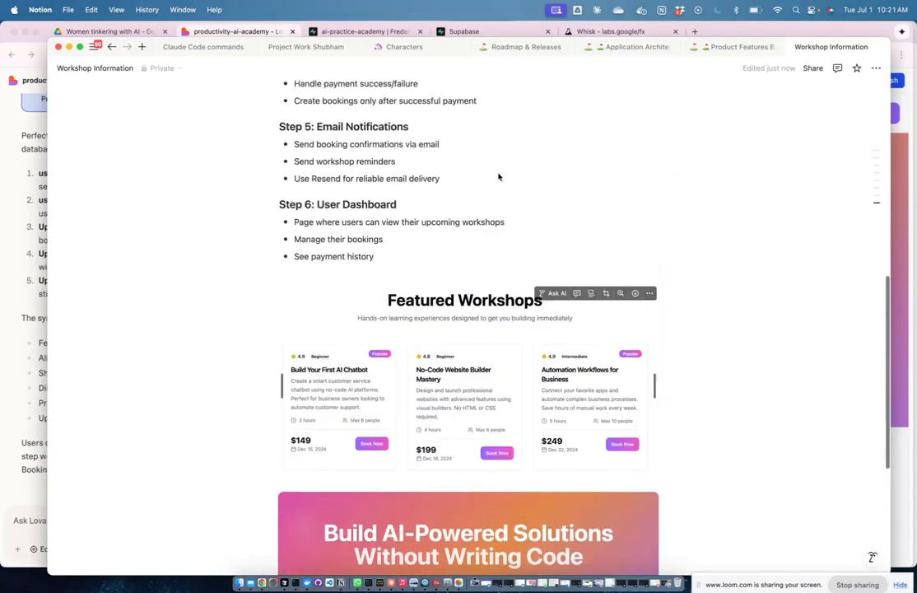
pyautogui.scroll(-2, 497, 172)
pyautogui.scroll(3, 497, 173)
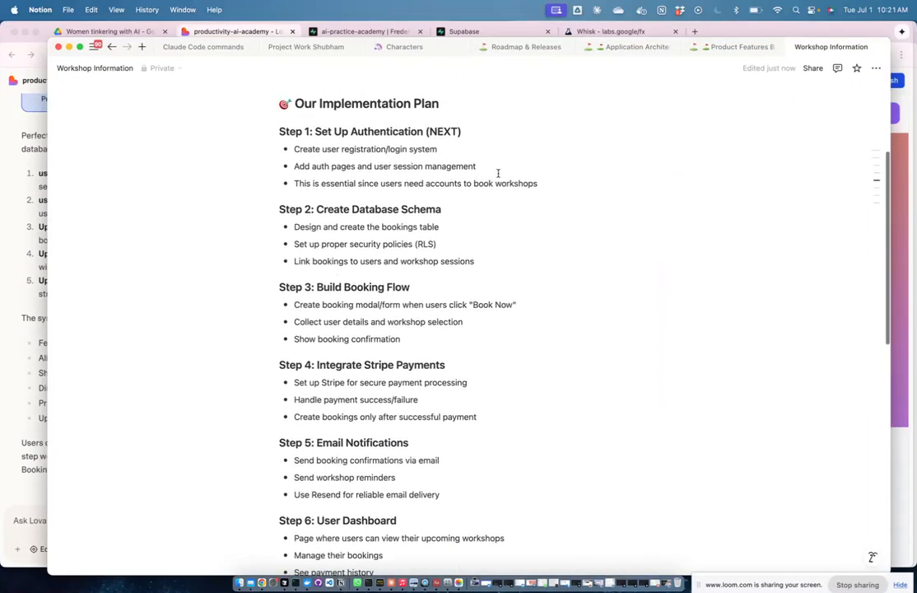
pyautogui.scroll(-2, 497, 173)
pyautogui.scroll(2, 497, 173)
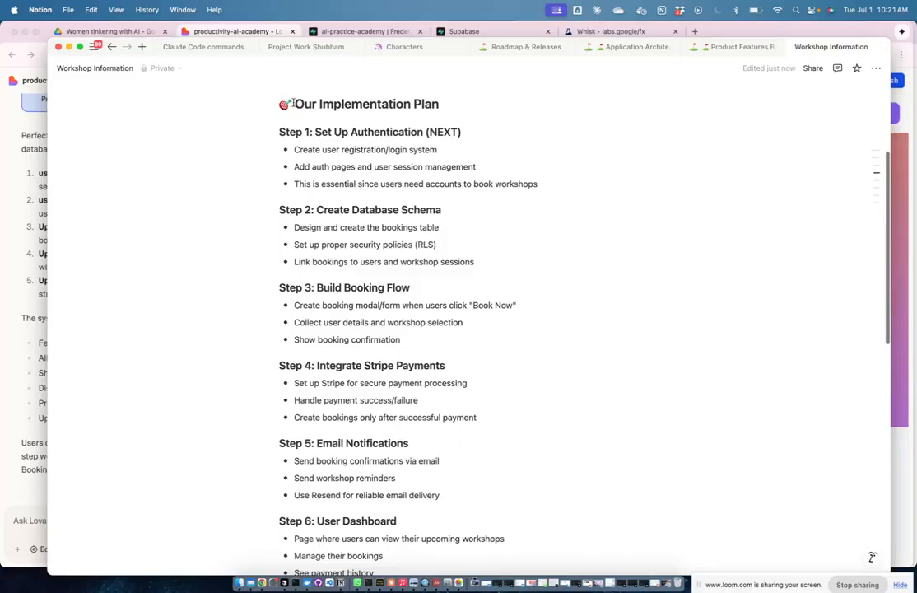
pyautogui.moveTo(281, 105); pyautogui.dragTo(405, 280)
pyautogui.scroll(5, 405, 279)
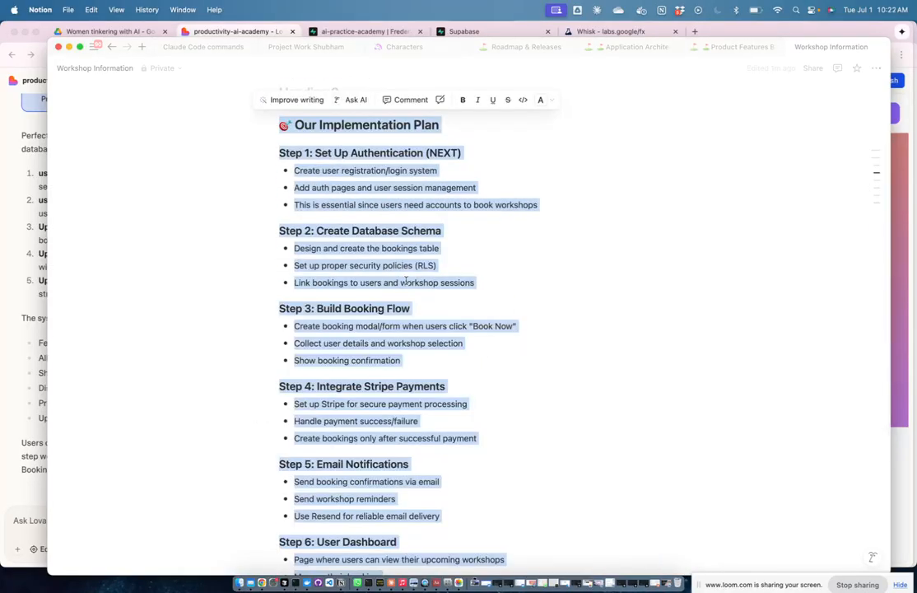
pyautogui.hotkey('ctrl', 'Up')
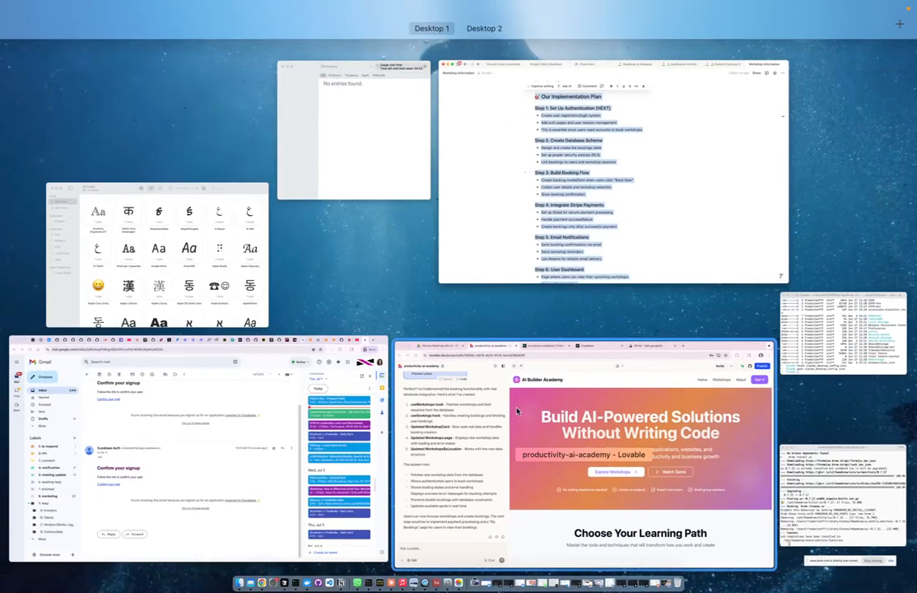
# Step: Ask Lovable to continue with Step 3 of the implementation plan, pasting the full plan into the message
pyautogui.click(450, 354)
pyautogui.click(110, 519)
pyautogui.write('great, then lets conitue with step 3 as we outlined in our implementation plan -')
pyautogui.press('super+v')
pyautogui.press('Return')
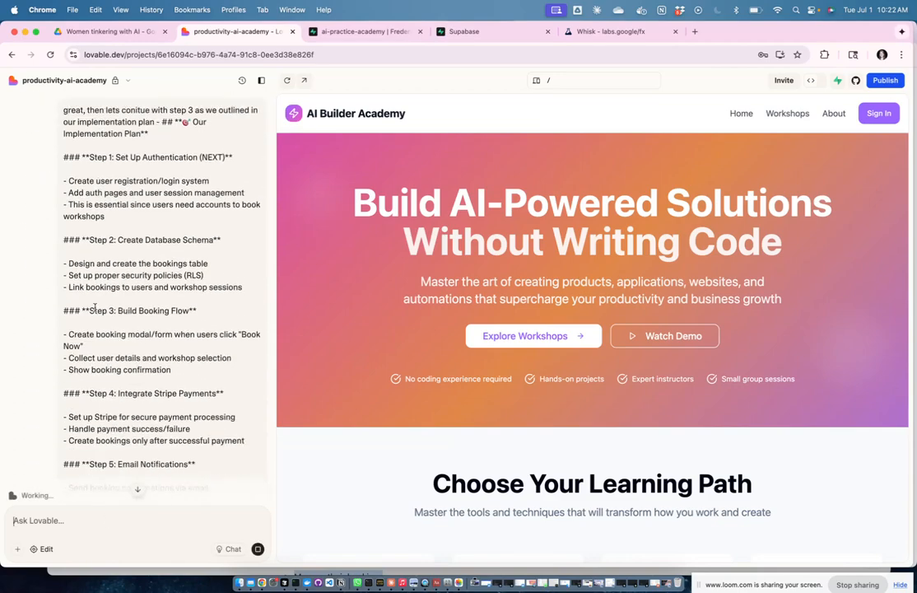
pyautogui.scroll(2, 146, 325)
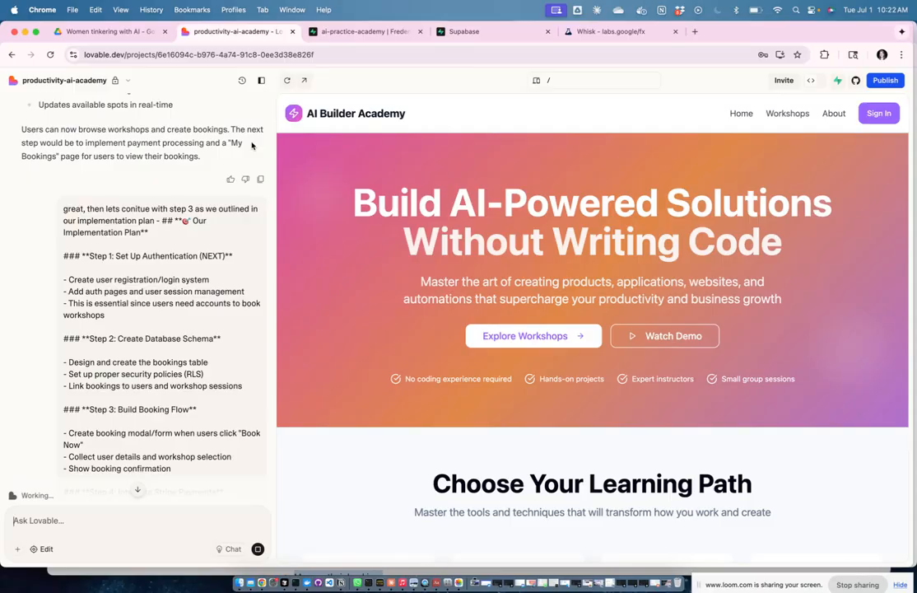
pyautogui.scroll(-2, 186, 308)
pyautogui.scroll(-1, 186, 308)
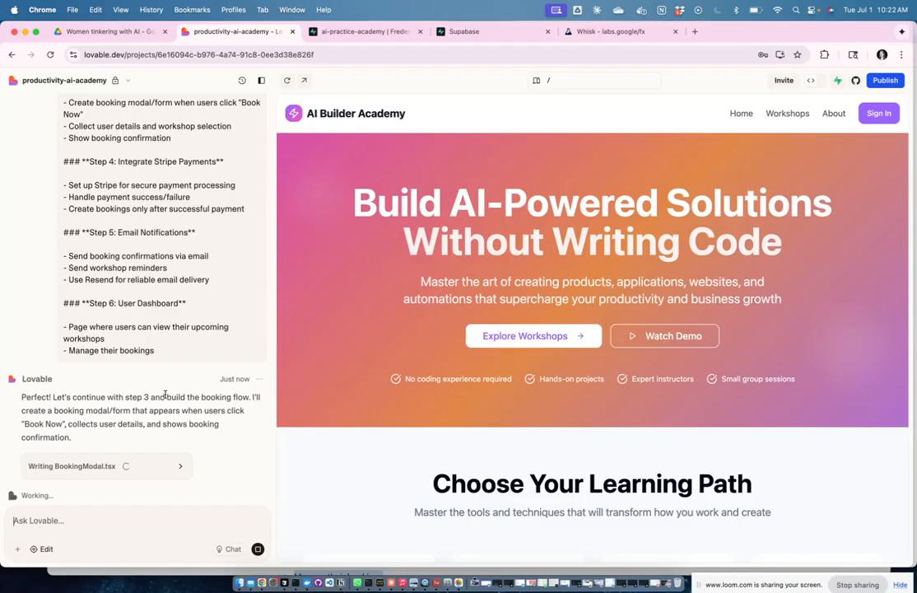
# Step: Scroll through the chat while Lovable builds the BookingModal and BookingConfirmation components and updates WorkshopCard
pyautogui.scroll(2, 105, 250)
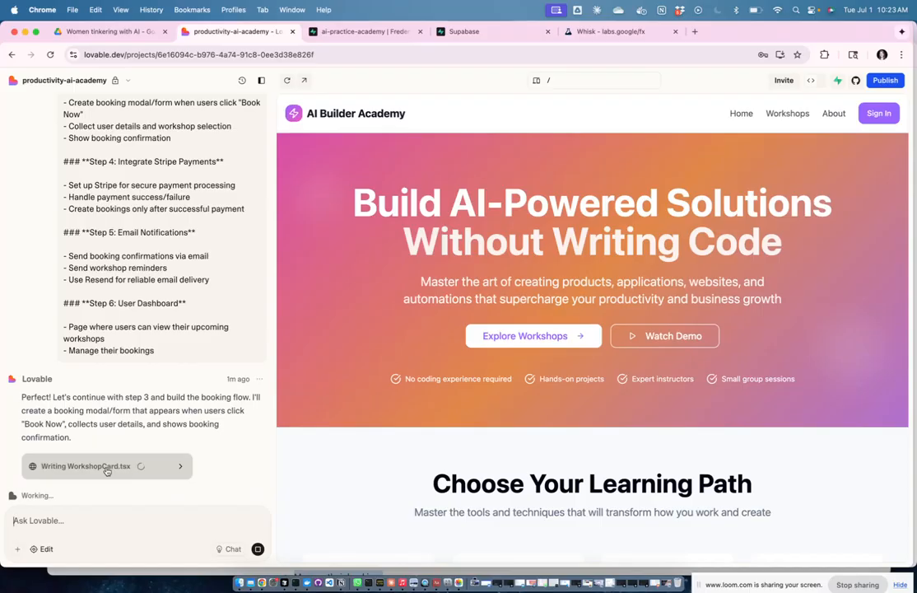
pyautogui.scroll(2, 125, 190)
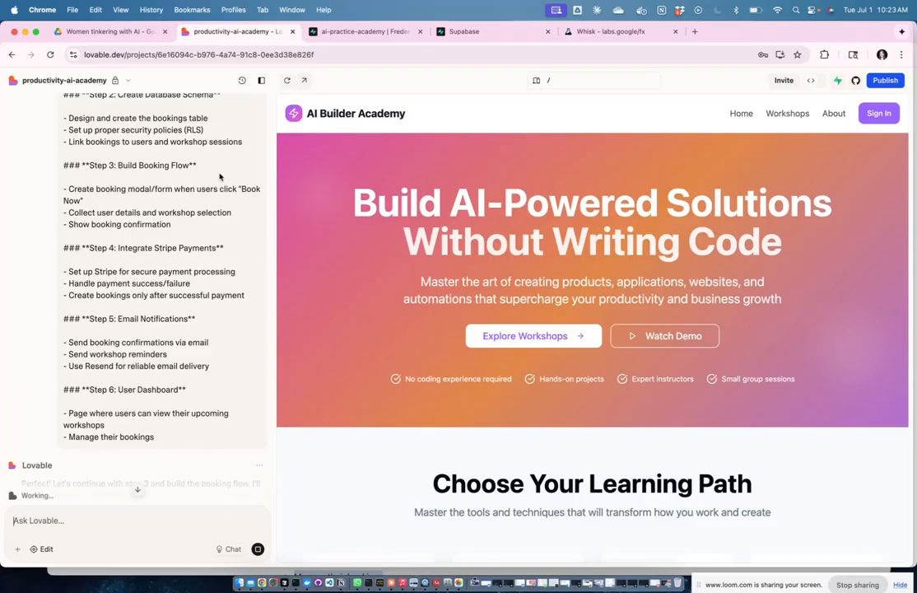
pyautogui.scroll(-2, 207, 265)
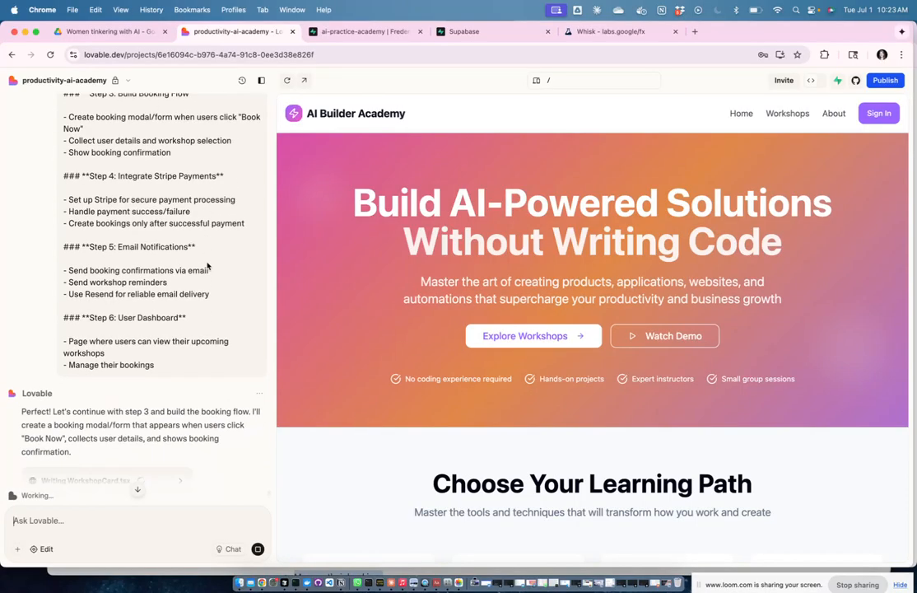
pyautogui.scroll(-1, 207, 266)
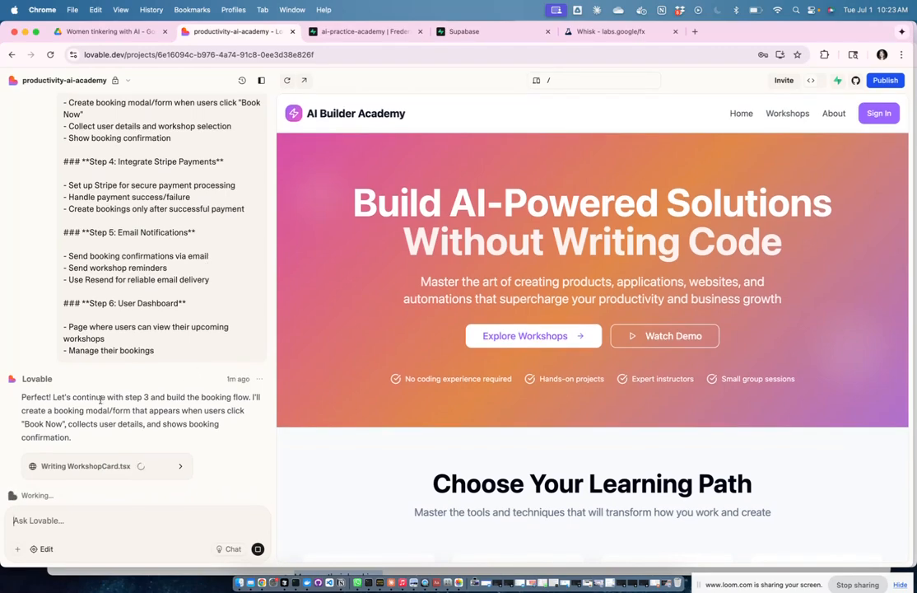
pyautogui.scroll(-4, 786, 372)
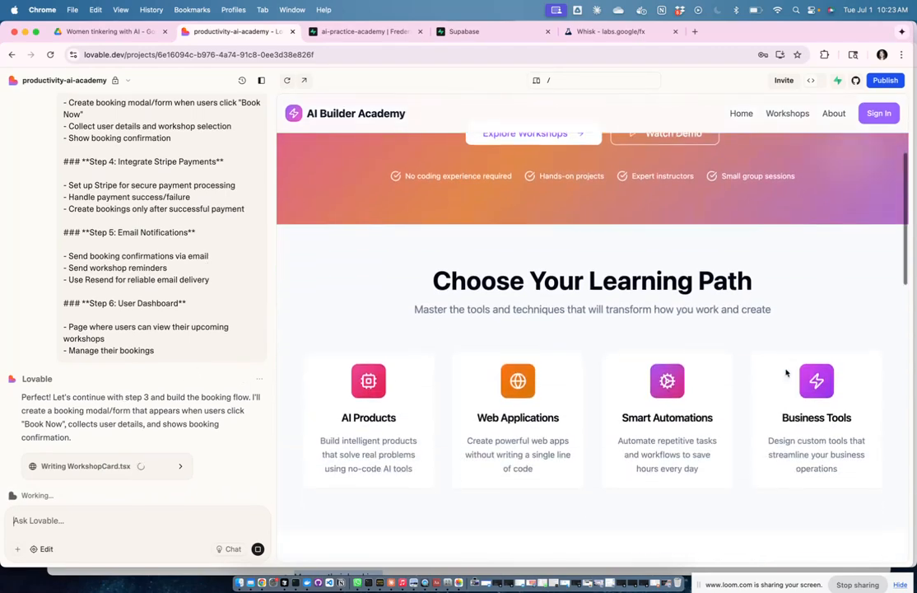
pyautogui.scroll(2, 786, 373)
pyautogui.scroll(3, 786, 373)
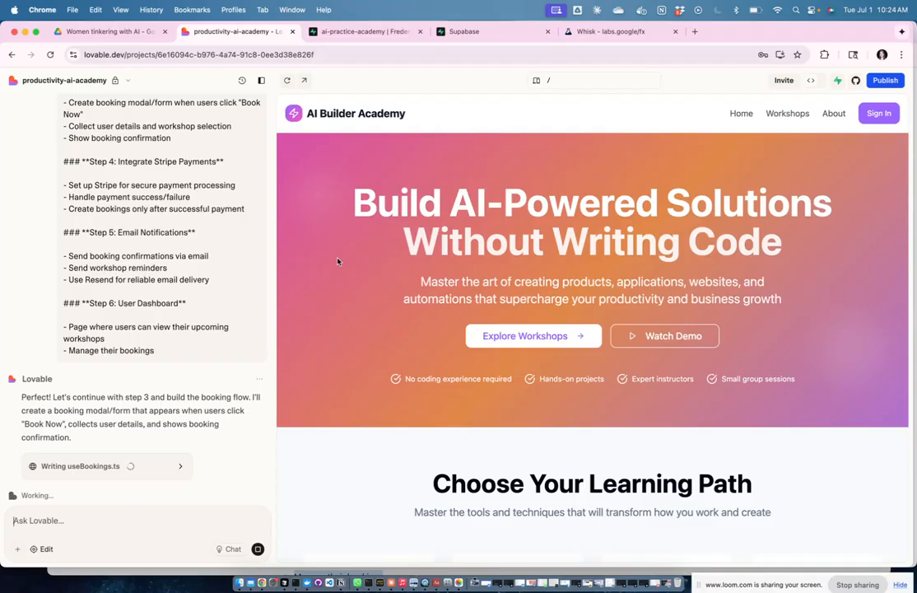
pyautogui.scroll(4, 108, 210)
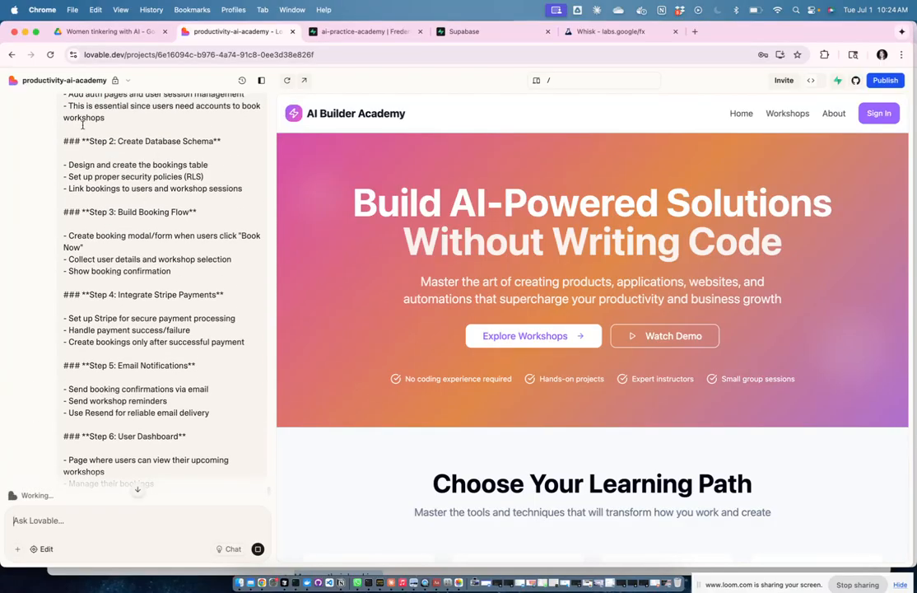
pyautogui.scroll(-3, 148, 301)
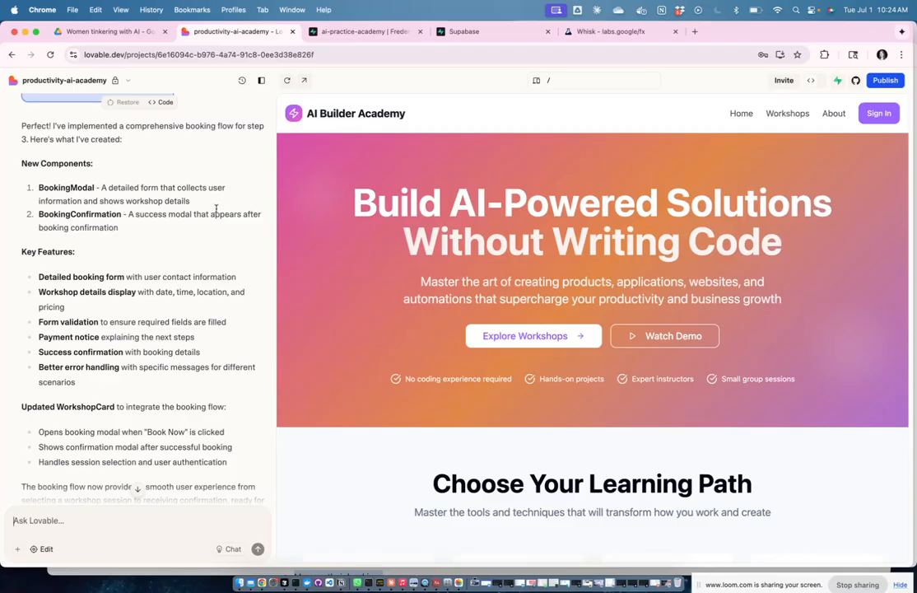
pyautogui.scroll(-2, 237, 263)
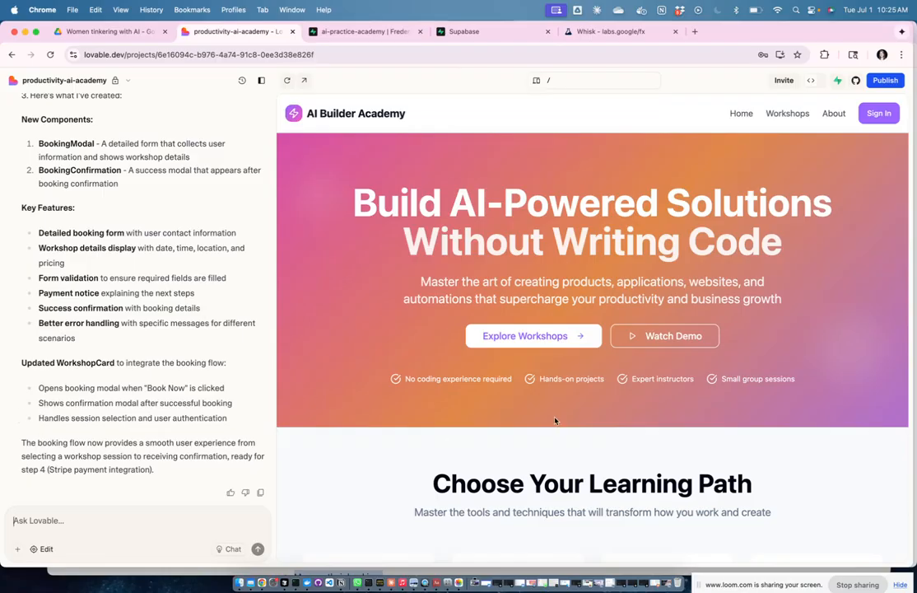
pyautogui.scroll(-5, 554, 422)
pyautogui.scroll(-10, 555, 422)
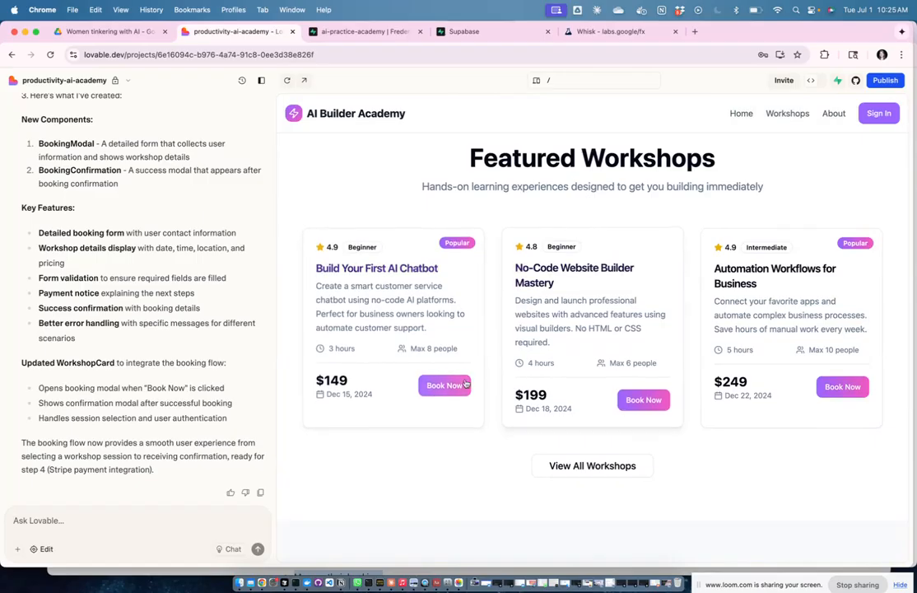
pyautogui.click(613, 473)
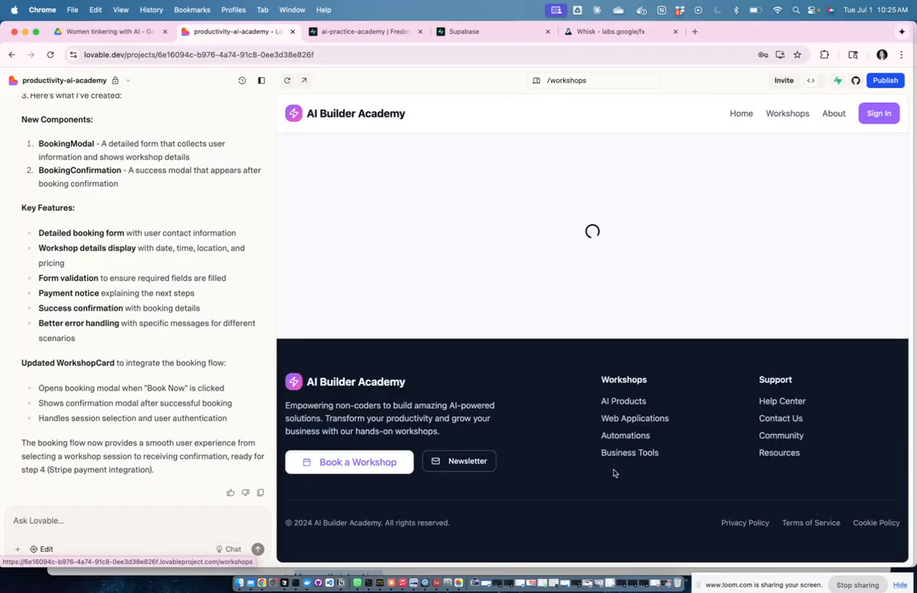
pyautogui.click(597, 231)
pyautogui.click(671, 230)
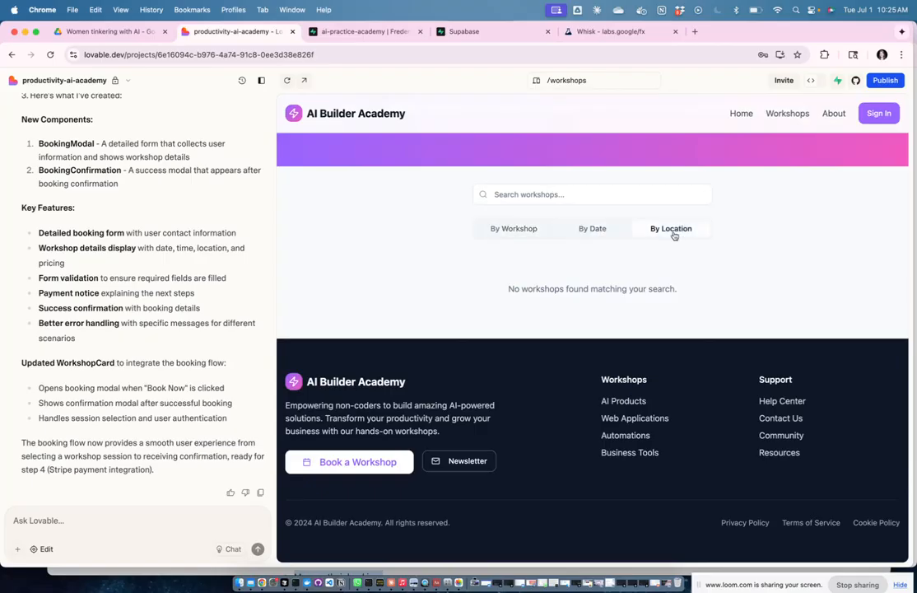
pyautogui.click(531, 230)
pyautogui.click(742, 114)
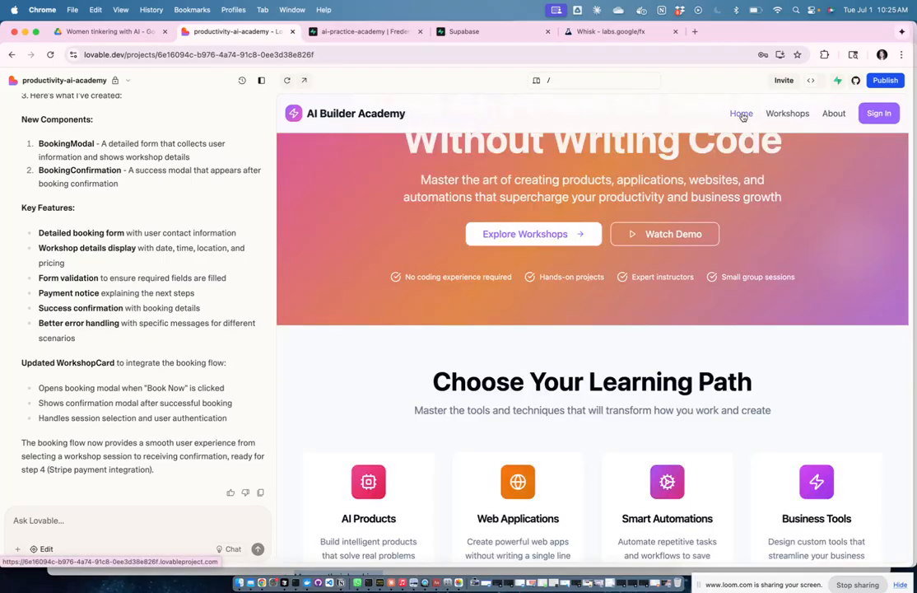
pyautogui.scroll(-3, 609, 325)
pyautogui.scroll(-5, 449, 423)
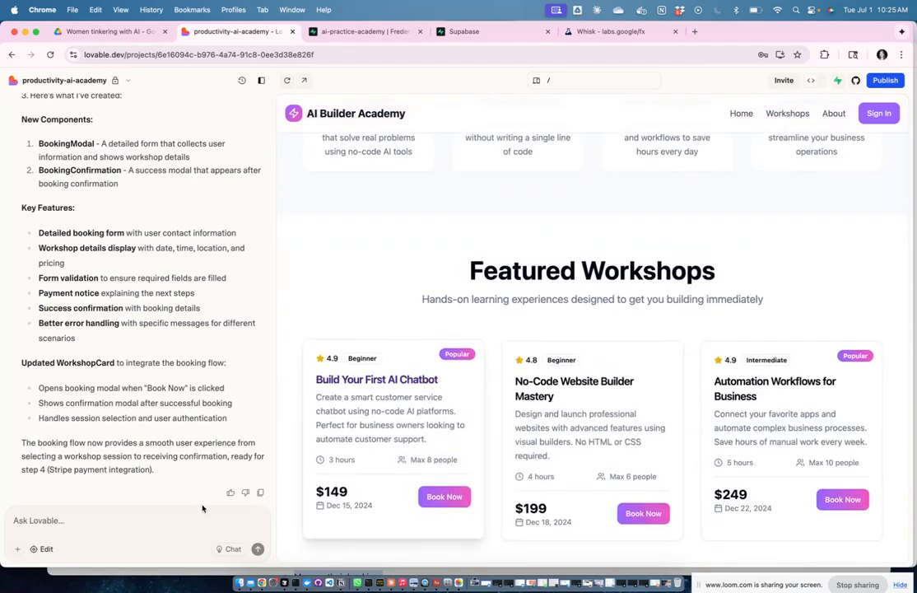
# Step: Ask Lovable to create test workshops in the database so the Book Now button can be tried
pyautogui.write('g')
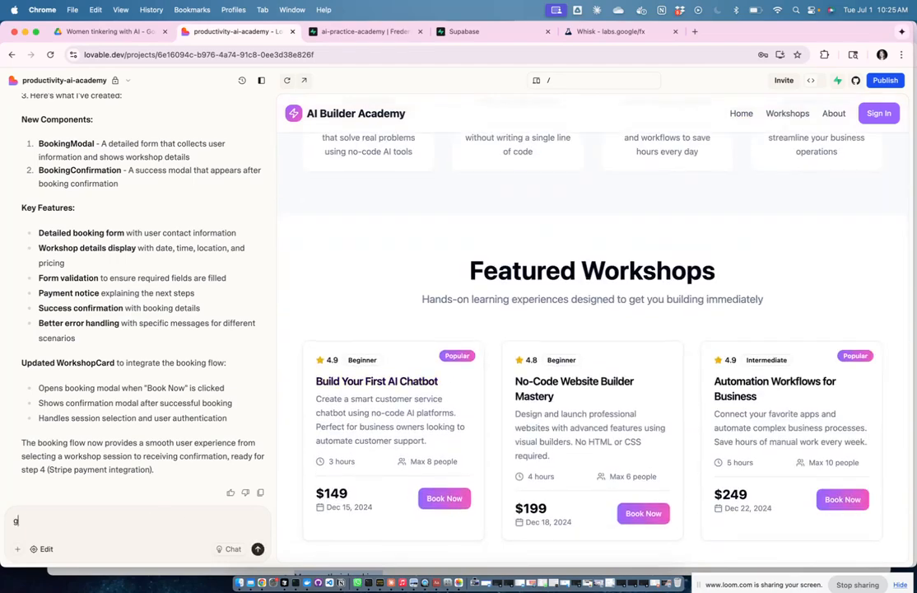
pyautogui.write('reat, but so far we do not')
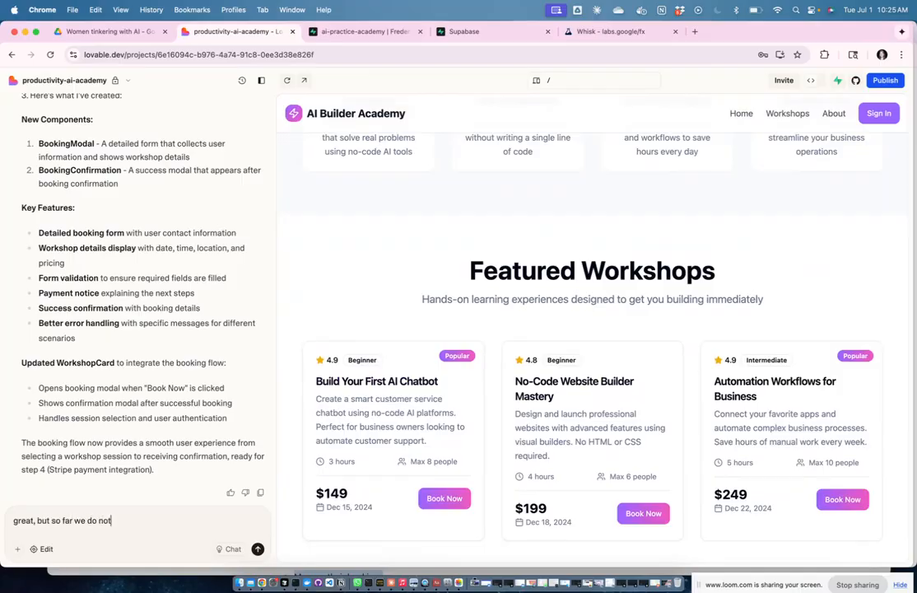
pyautogui.write(' ahve any workshop in our databas')
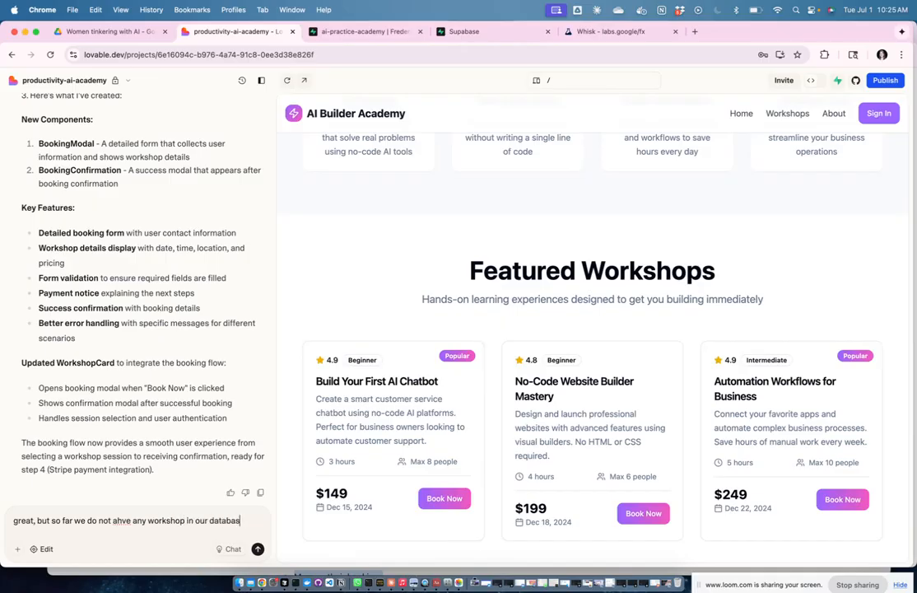
pyautogui.write('e, can you create some tex')
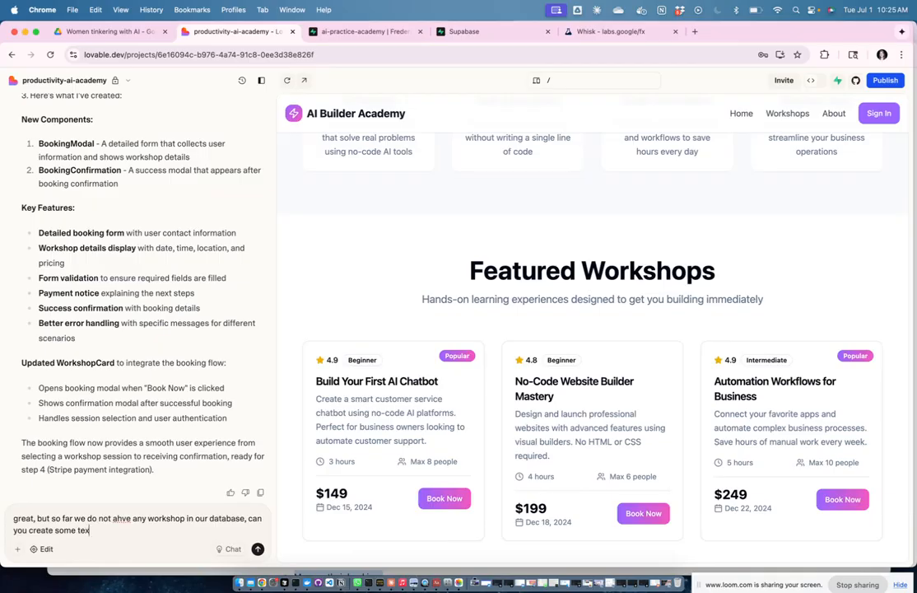
pyautogui.write('t data')
pyautogui.write('workshop')
pyautogui.press('BackSpace')
pyautogui.press('BackSpace')
pyautogui.press('BackSpace')
pyautogui.press('BackSpace')
pyautogui.press('BackSpace')
pyautogui.press('BackSpace')
pyautogui.press('BackSpace')
pyautogui.press('BackSpace')
pyautogui.press('BackSpace')
pyautogui.press('BackSpace')
pyautogui.write('st workshops so that we can try ')
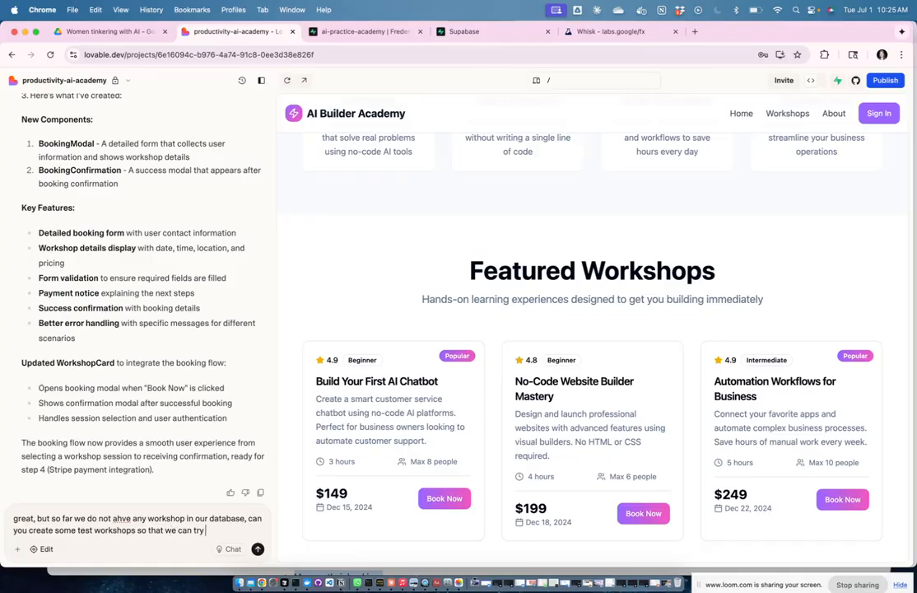
pyautogui.write('out if that')
pyautogui.write(' book now but')
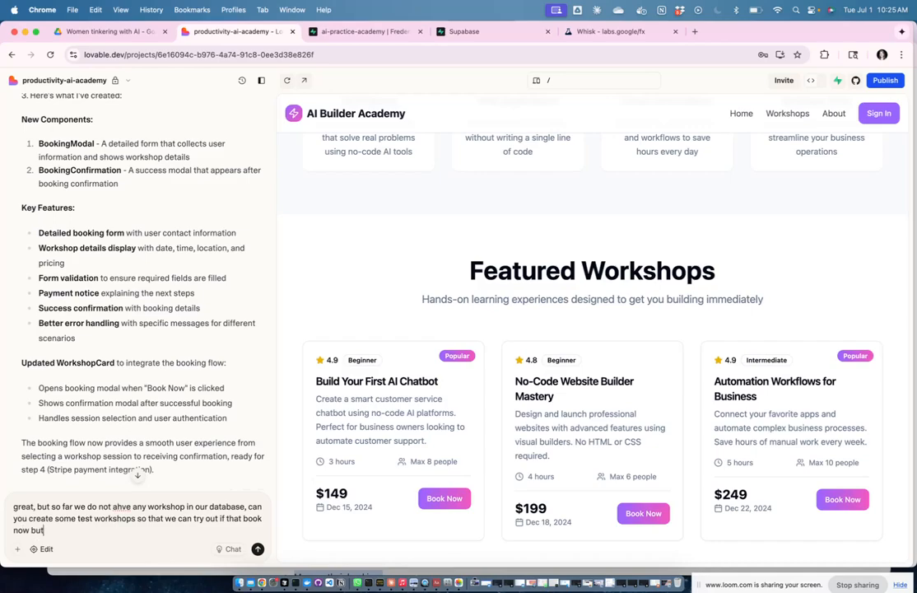
pyautogui.write('ton is actually working?')
pyautogui.press('Return')
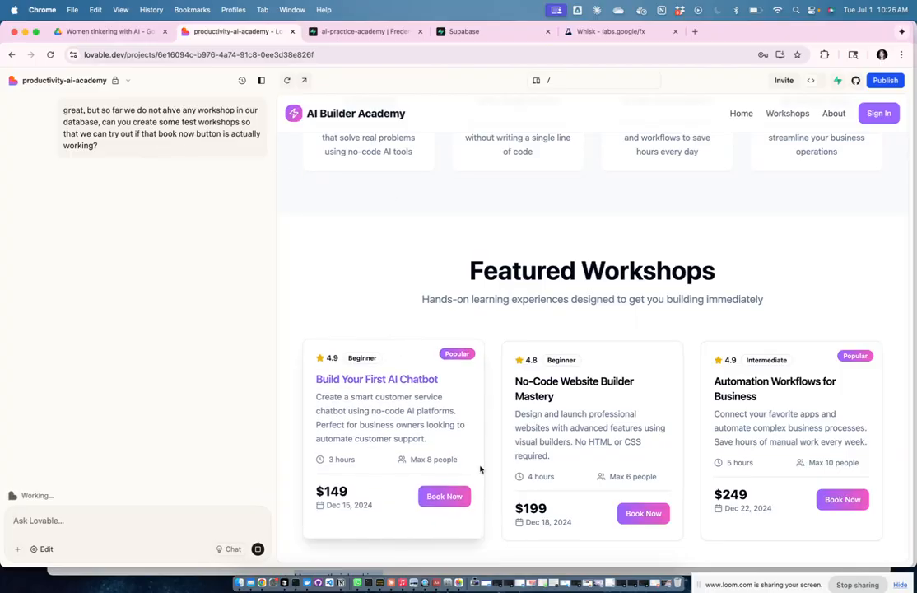
# Step: Read the SQL reply for the test workshops, then open and close the preview's Sign In form
pyautogui.scroll(-1, 673, 464)
pyautogui.scroll(-10, 674, 464)
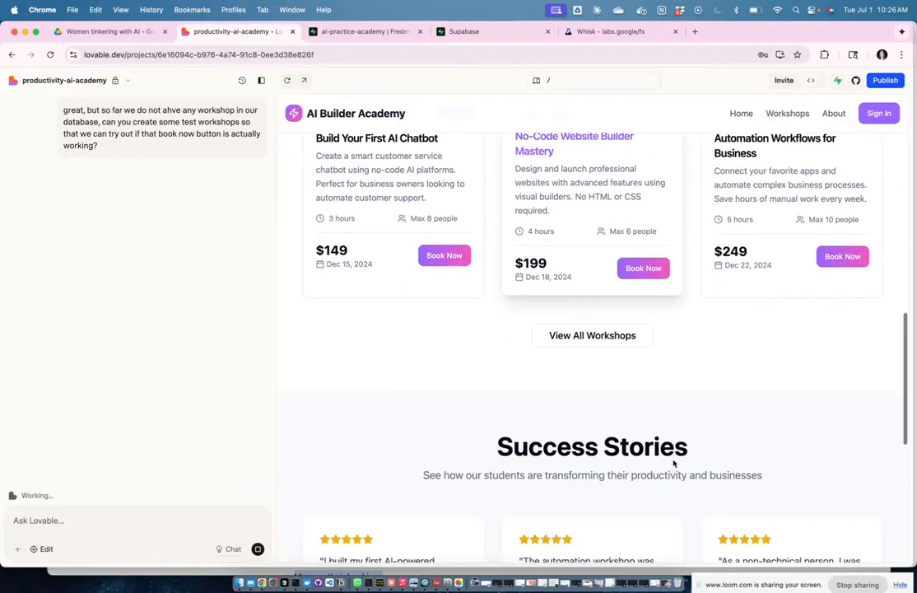
pyautogui.scroll(12, 673, 464)
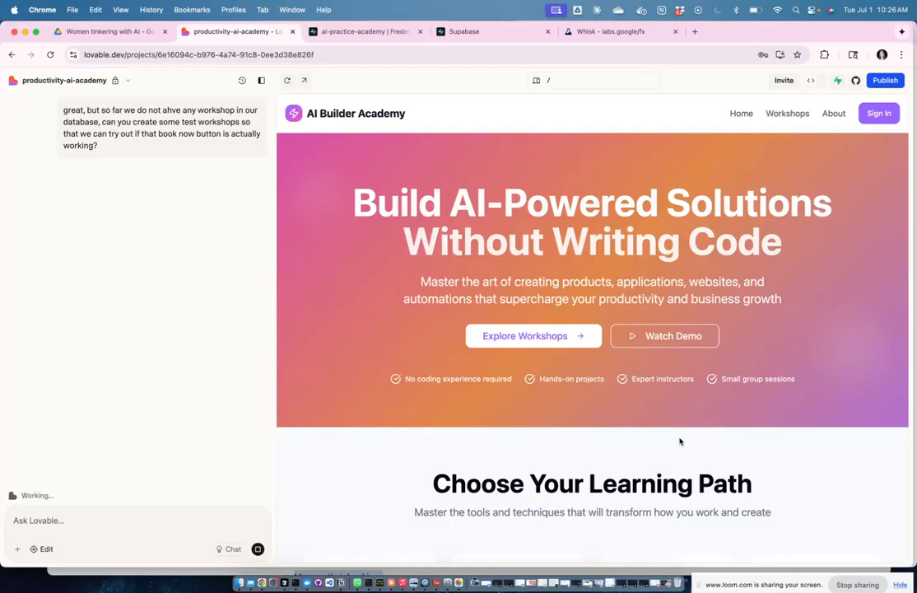
pyautogui.click(879, 114)
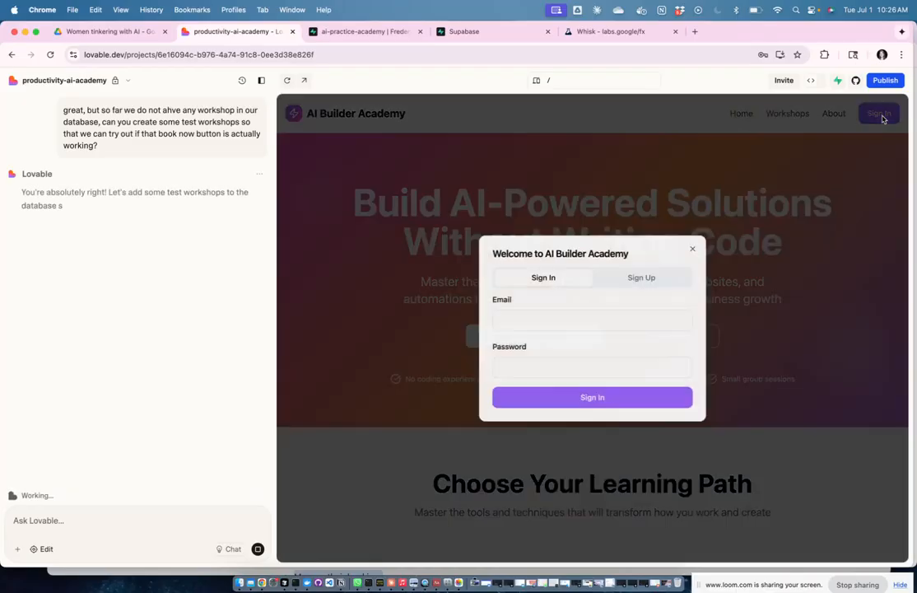
pyautogui.click(692, 248)
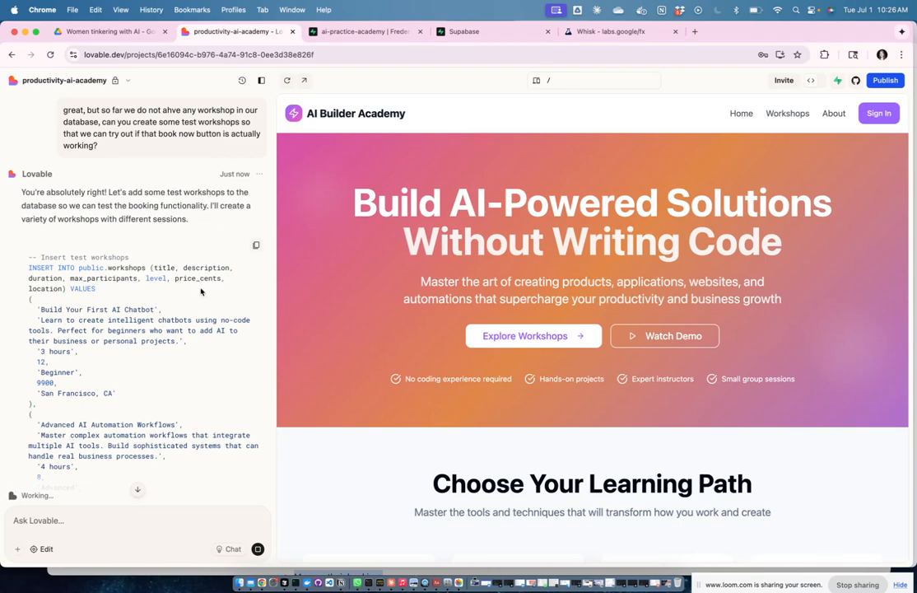
# Step: Run Lovable's proposed SQL that adds the test workshops and sessions
pyautogui.scroll(-2, 167, 357)
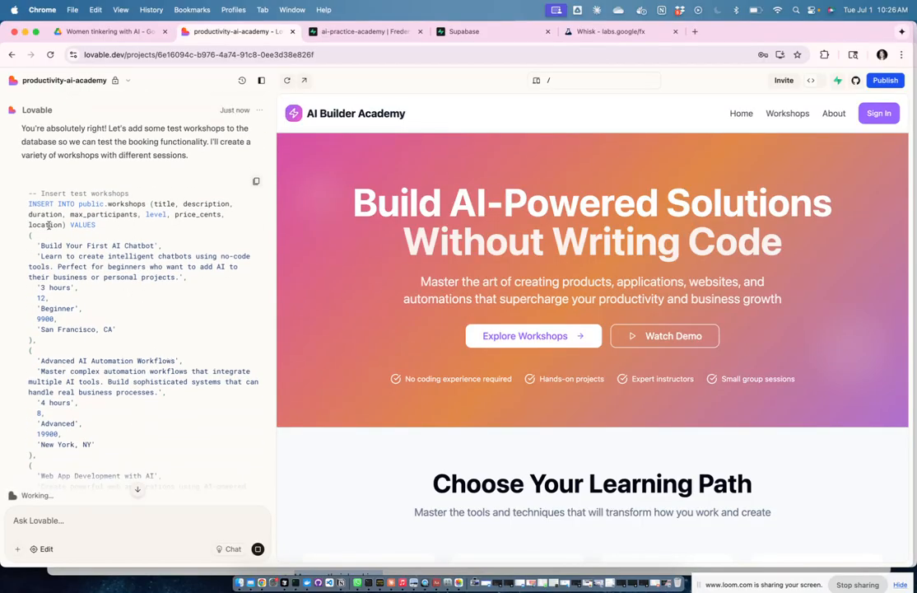
pyautogui.scroll(-4, 143, 337)
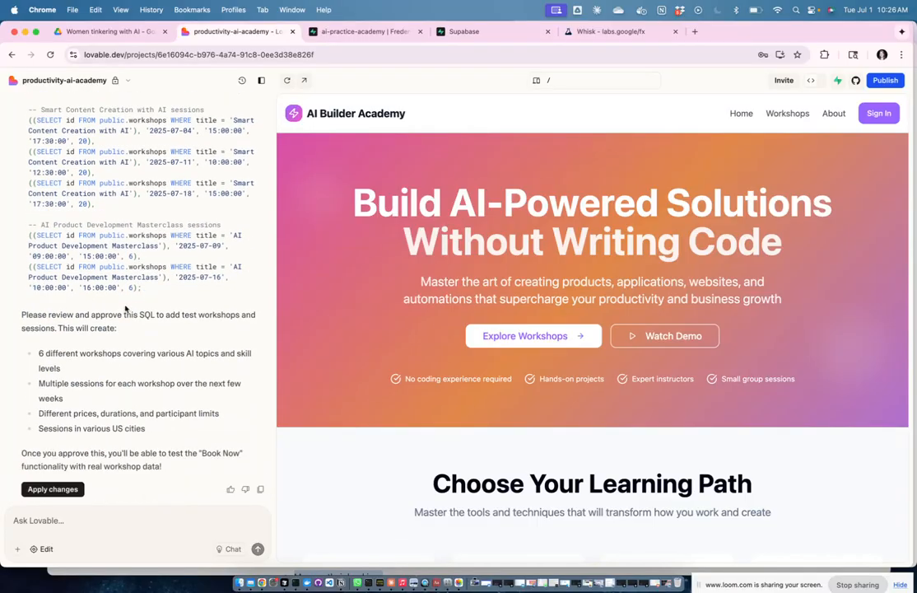
pyautogui.click(47, 490)
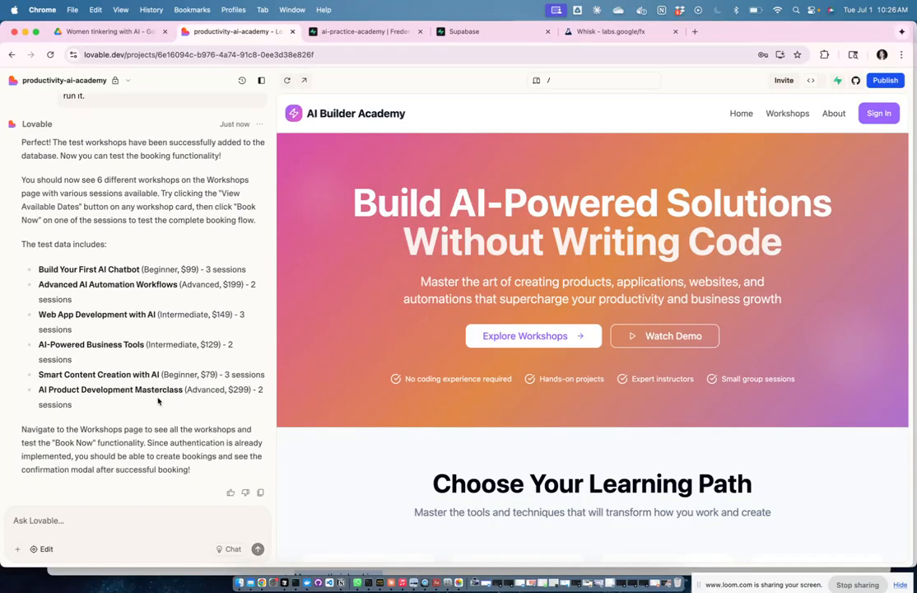
# Step: Reload the Lovable project page to refresh the AI Builder Academy preview
pyautogui.scroll(4, 149, 354)
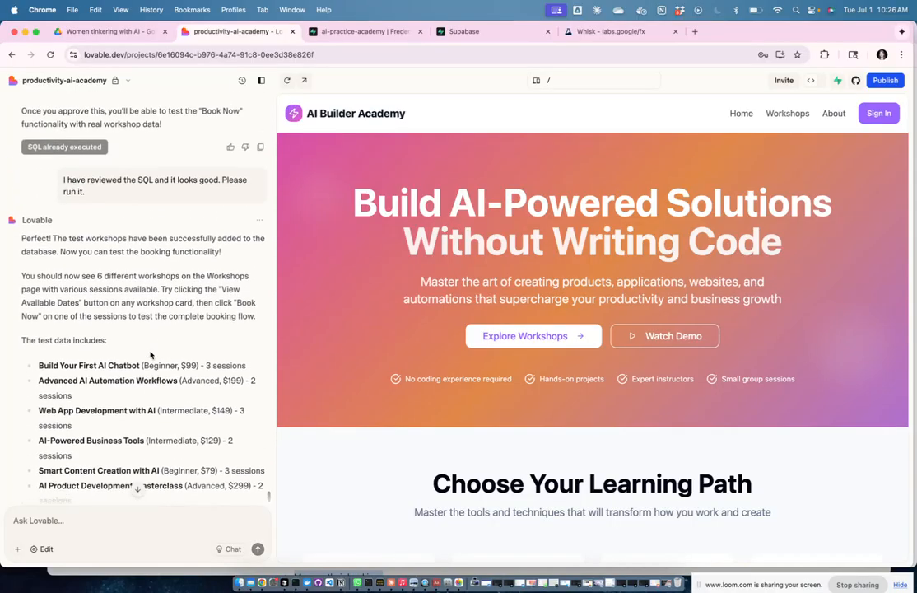
pyautogui.scroll(-4, 149, 354)
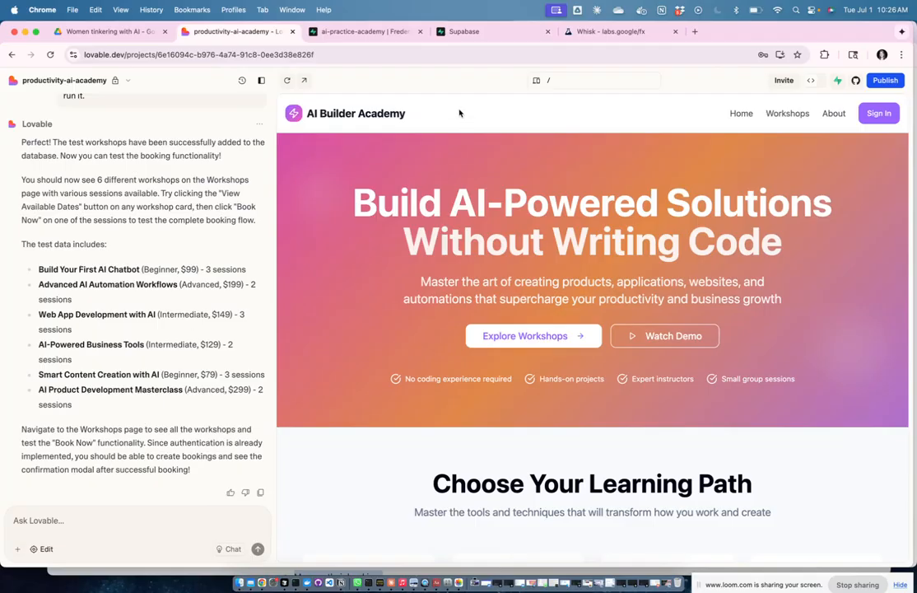
pyautogui.click(449, 55)
pyautogui.press('Return')
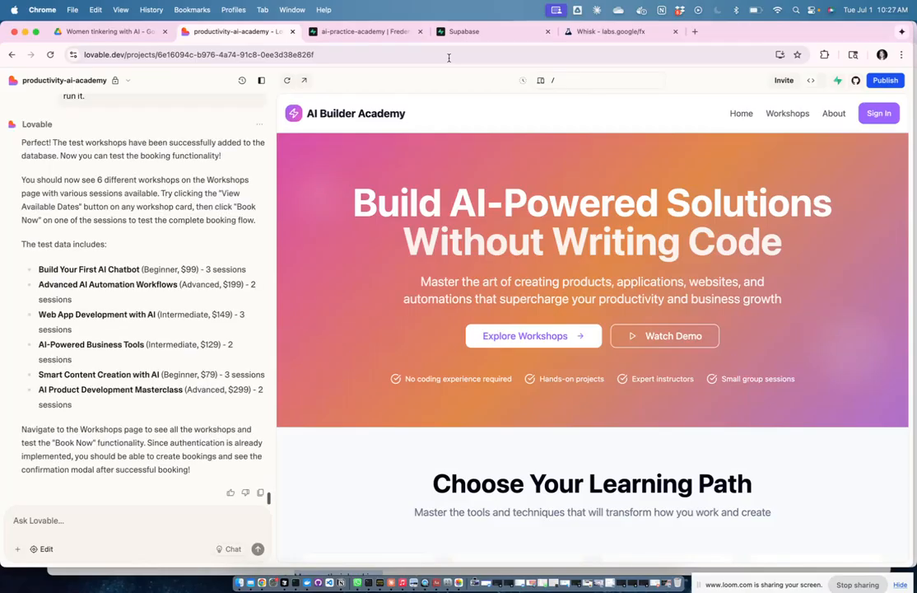
# Step: Open the site preview in its own tab and go to View All Workshops
pyautogui.click(304, 80)
pyautogui.scroll(-10, 562, 378)
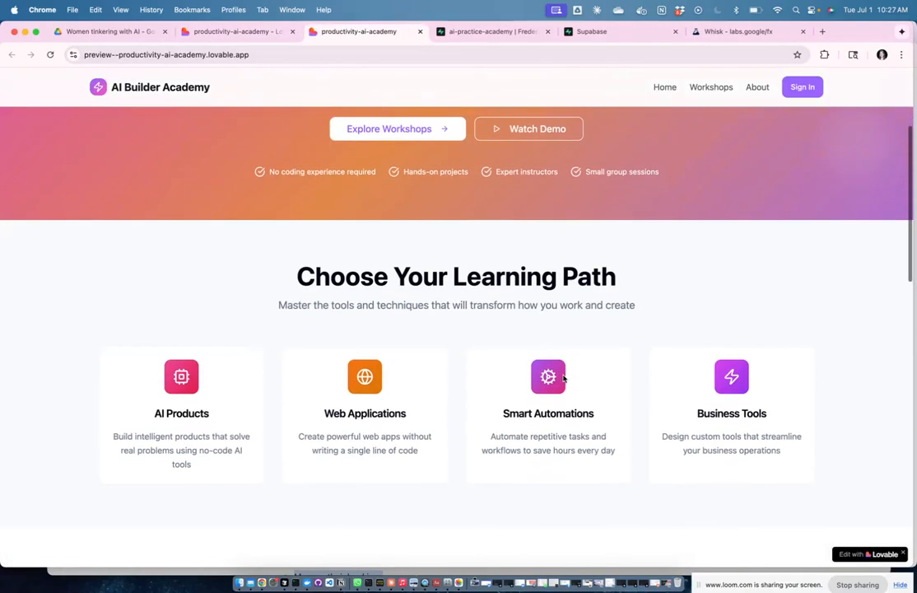
pyautogui.scroll(-2, 563, 379)
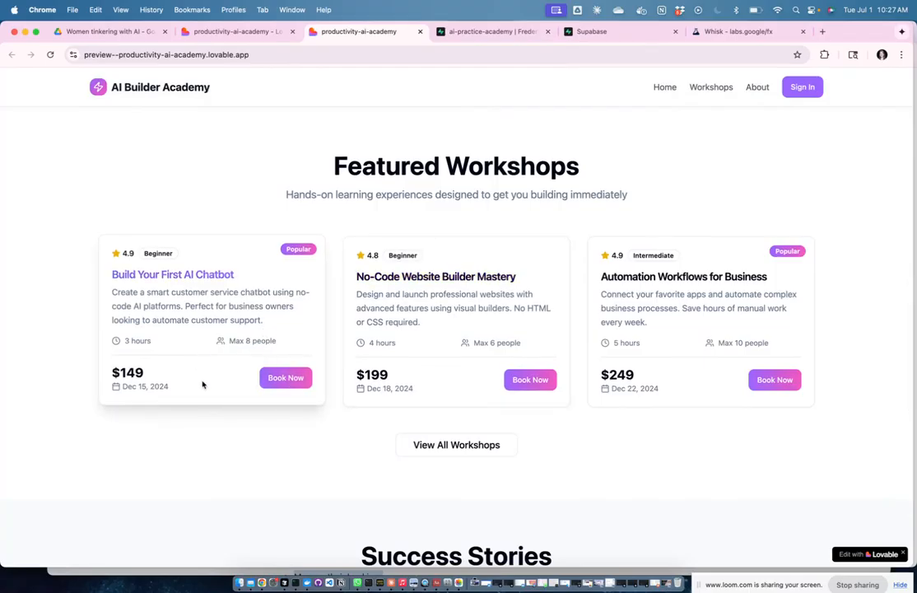
pyautogui.click(484, 453)
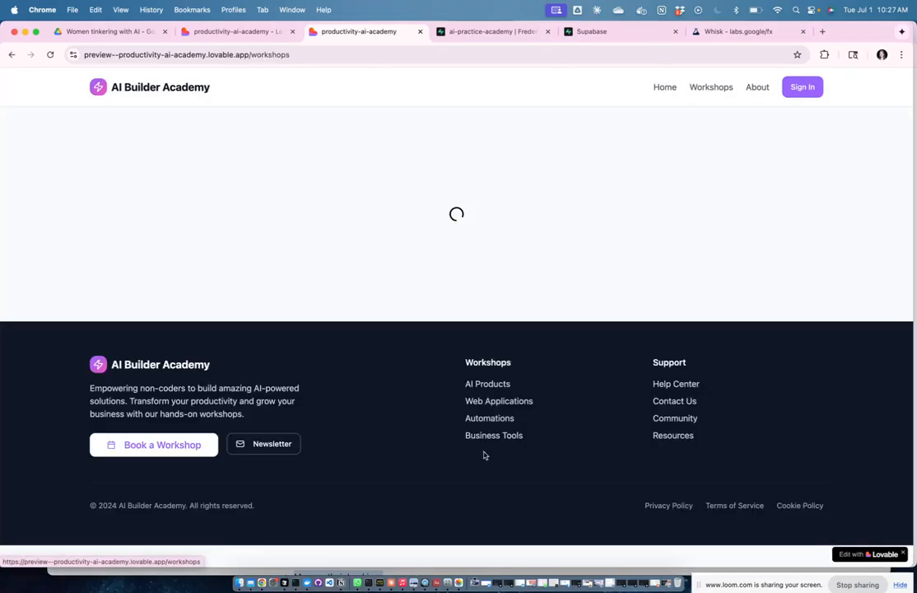
# Step: Expand and collapse the available dates for Build Your First AI Chatbot
pyautogui.scroll(-3, 469, 445)
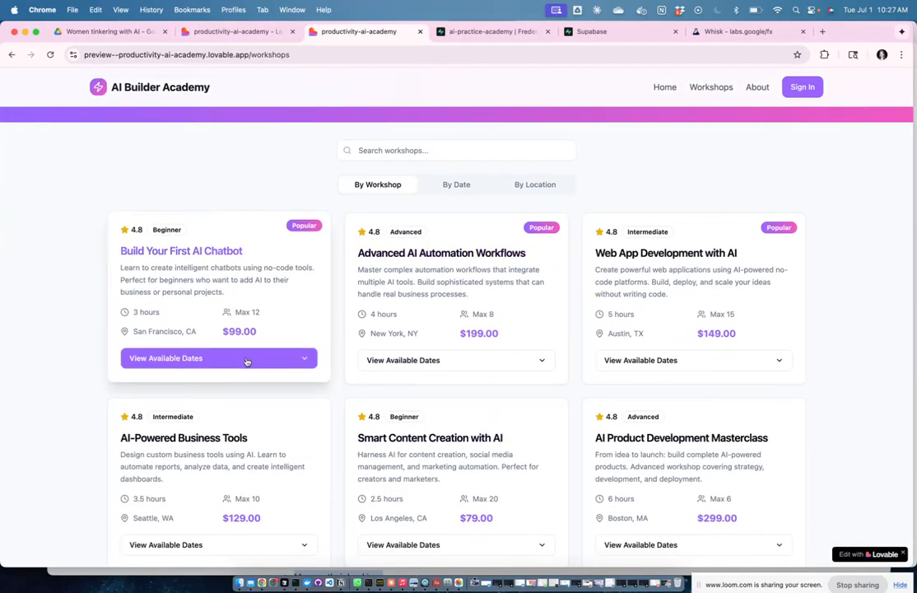
pyautogui.click(246, 359)
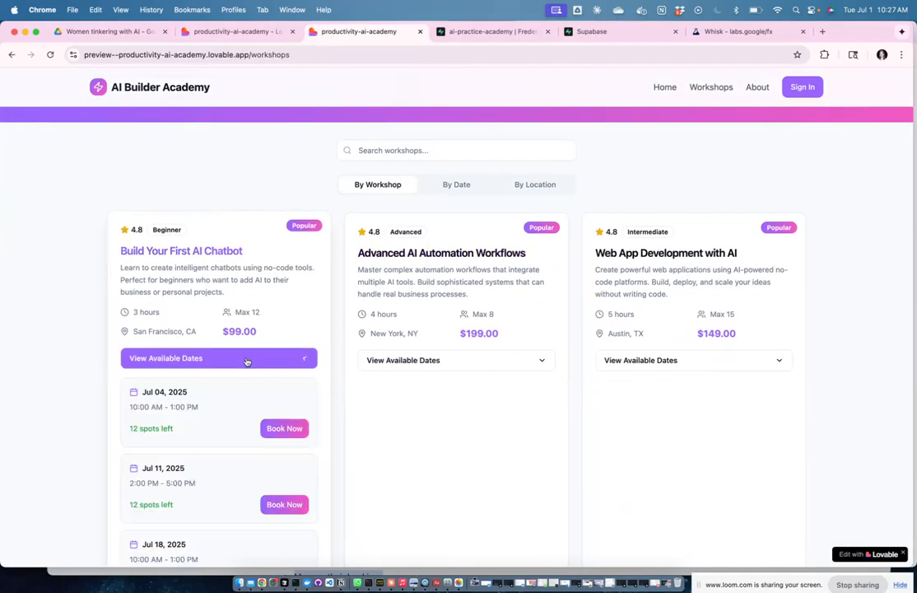
pyautogui.scroll(-3, 303, 362)
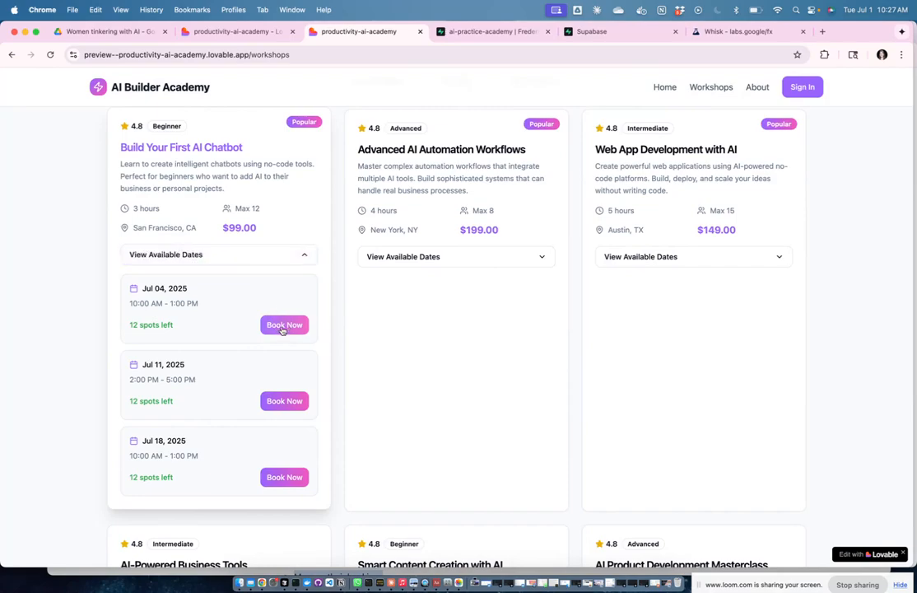
pyautogui.click(303, 256)
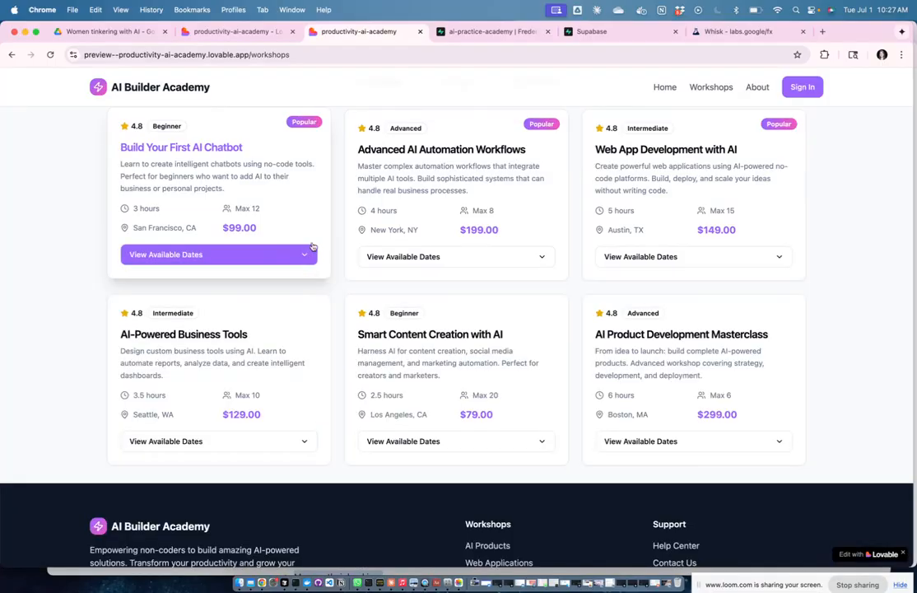
# Step: Sign in with the test account's e-mail and password, save them in Chrome, and show the chatbot workshop's dates
pyautogui.click(803, 86)
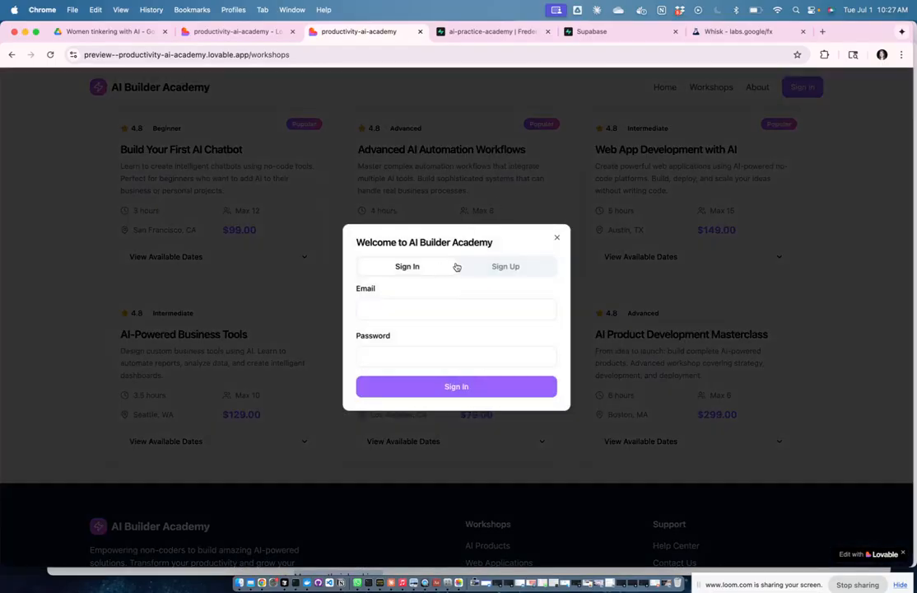
pyautogui.click(435, 309)
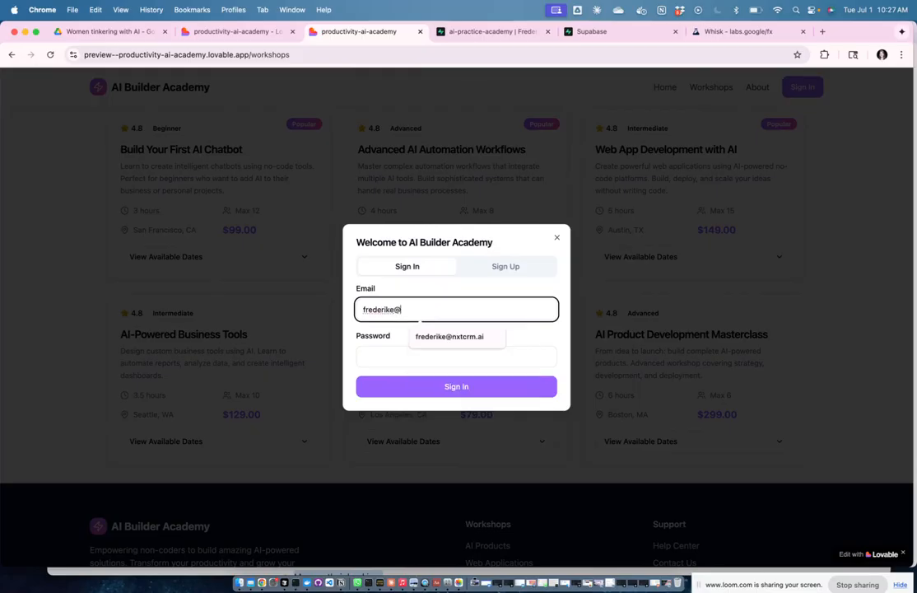
pyautogui.press('Tab')
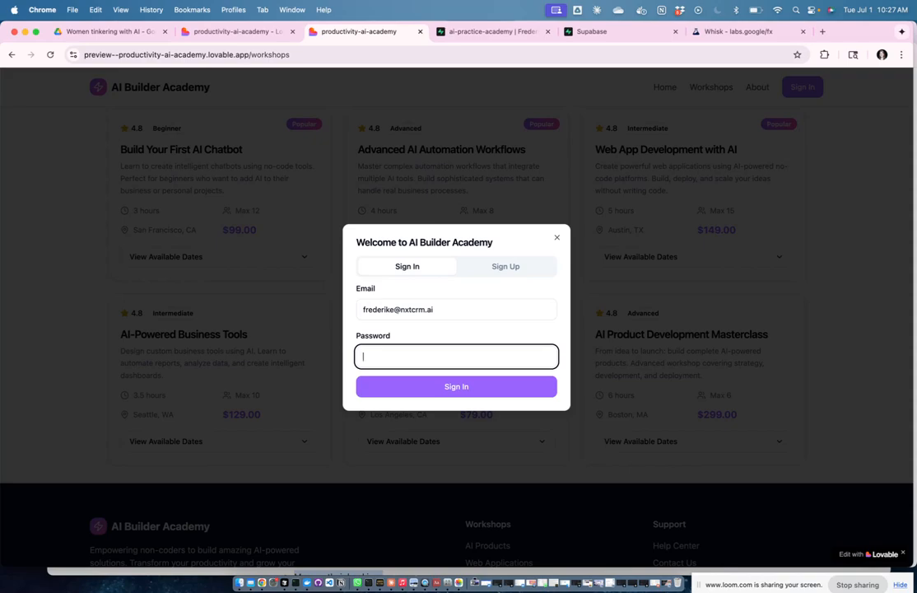
pyautogui.write('•••')
pyautogui.press('Return')
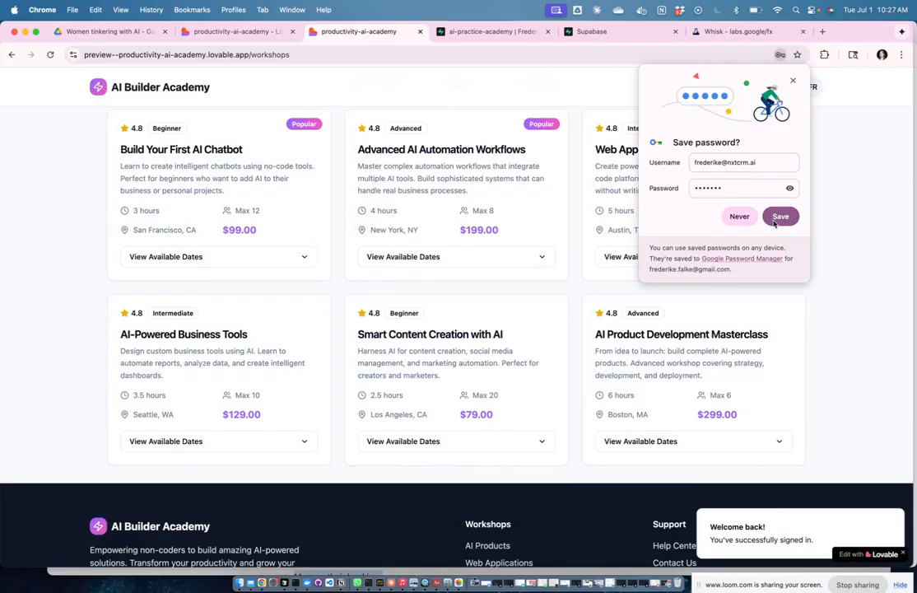
pyautogui.click(776, 218)
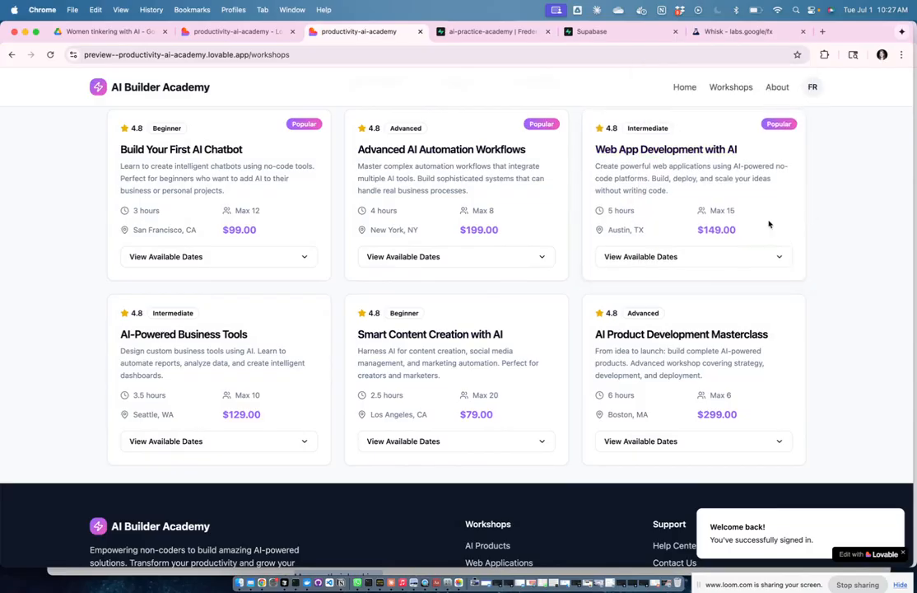
pyautogui.click(213, 256)
# Step: Book the Jul 04 Build Your First AI Chatbot session, entering the user's first and last name
pyautogui.click(280, 324)
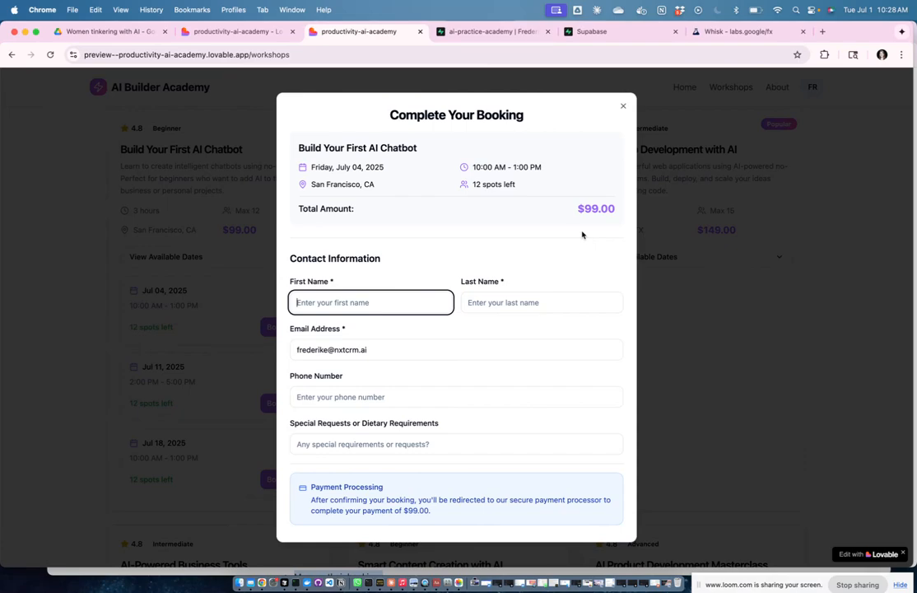
pyautogui.write('Frederike')
pyautogui.press('Tab')
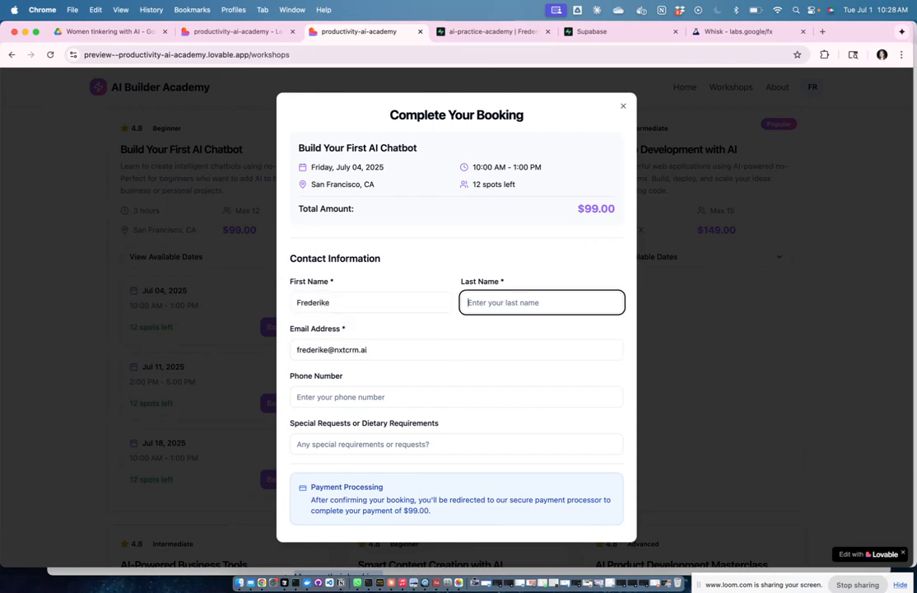
pyautogui.write('F')
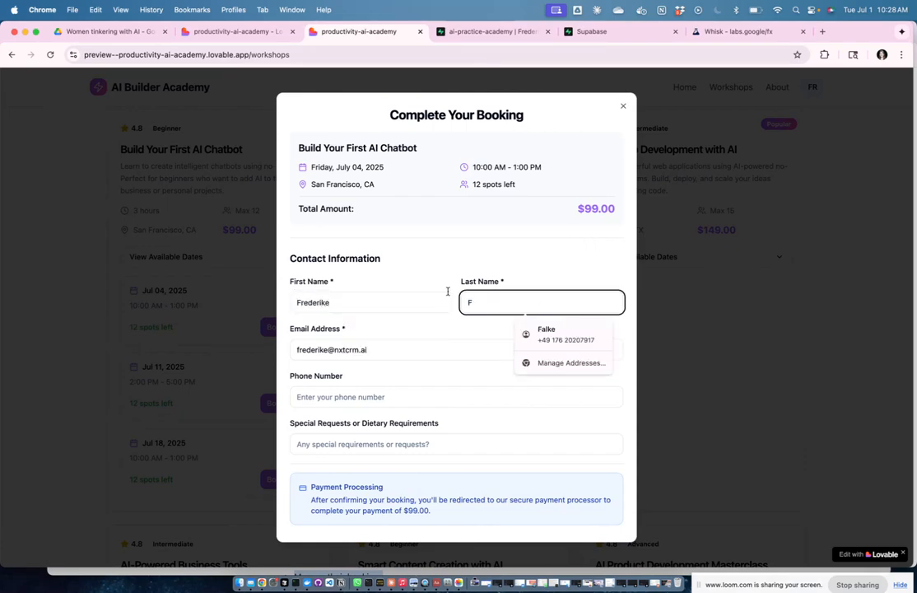
pyautogui.click(350, 398)
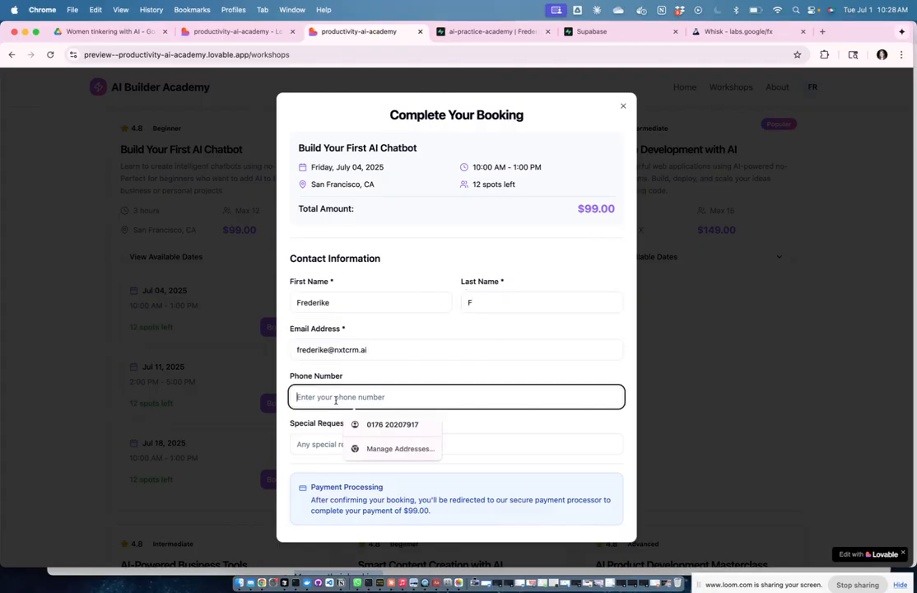
pyautogui.click(328, 440)
pyautogui.scroll(-1, 526, 454)
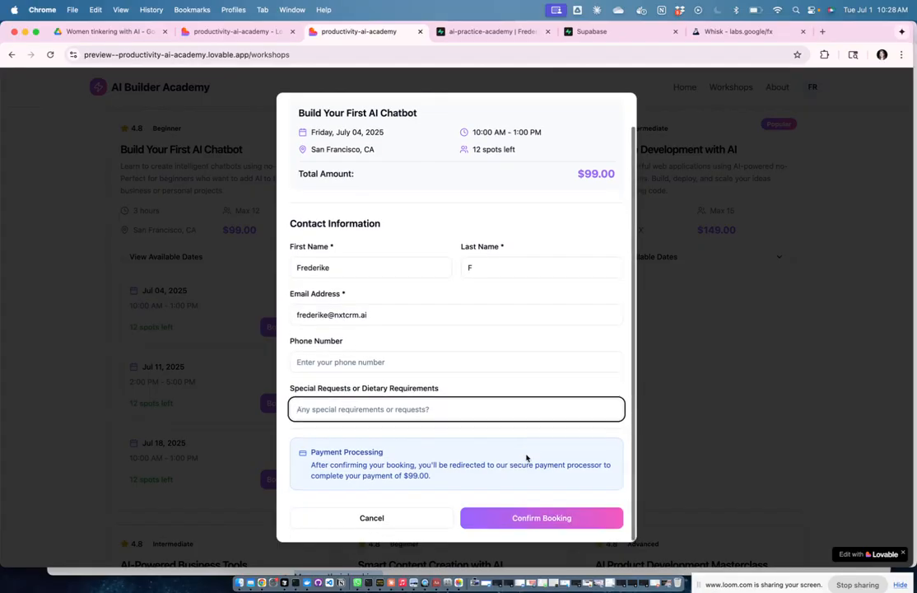
pyautogui.moveTo(362, 388); pyautogui.dragTo(442, 396)
pyautogui.click(458, 391)
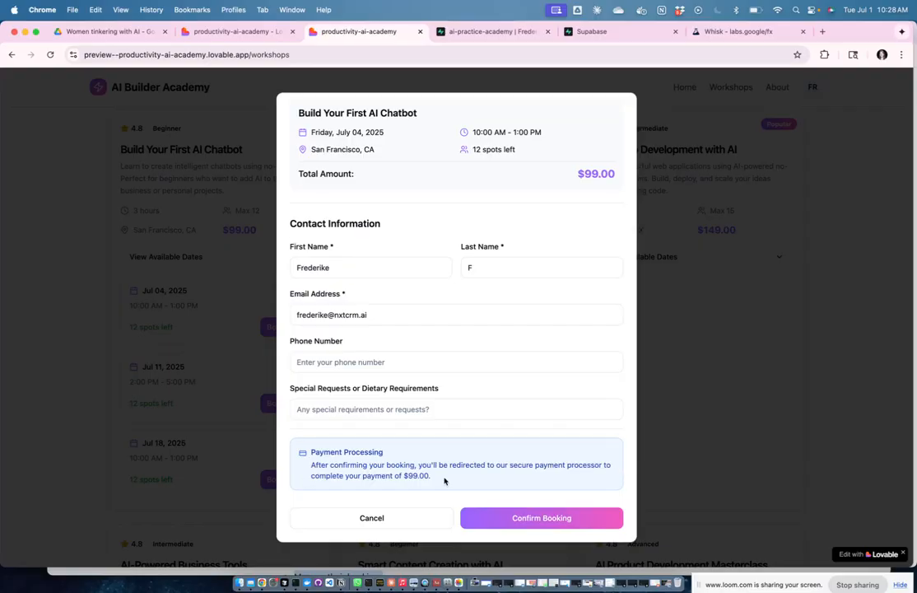
pyautogui.click(527, 519)
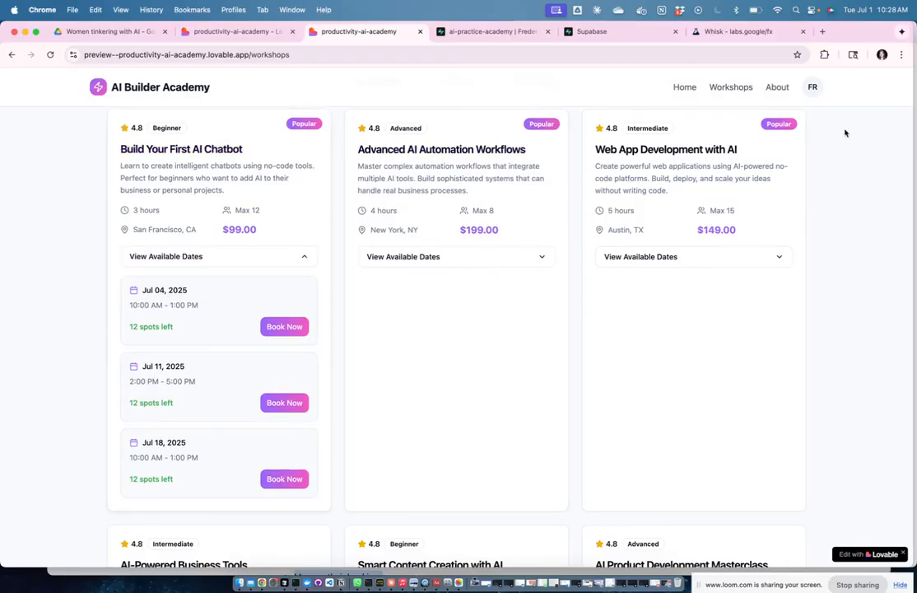
# Step: Try My Bookings from the account menu, then collapse the chatbot workshop's dates
pyautogui.click(818, 89)
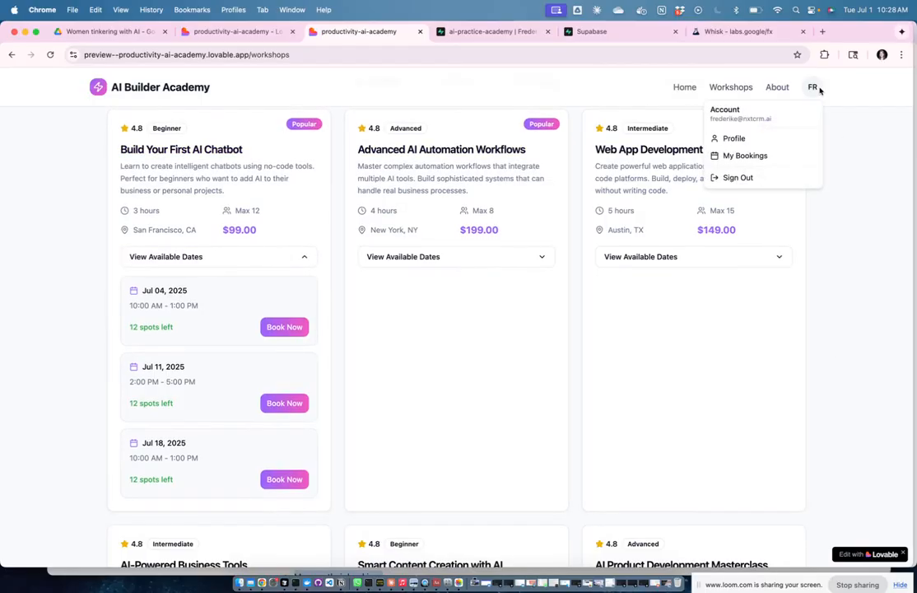
pyautogui.click(751, 155)
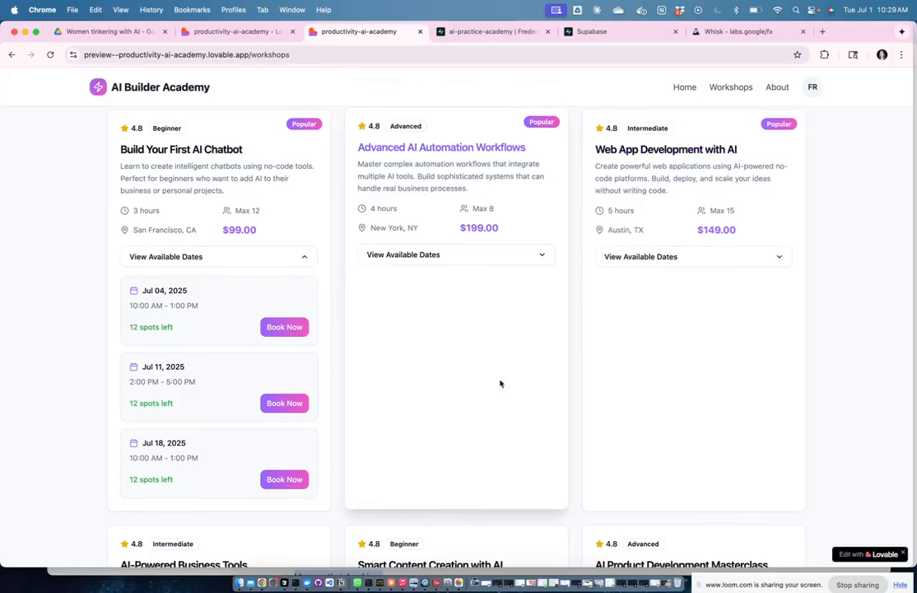
pyautogui.scroll(3, 500, 382)
pyautogui.scroll(-3, 500, 383)
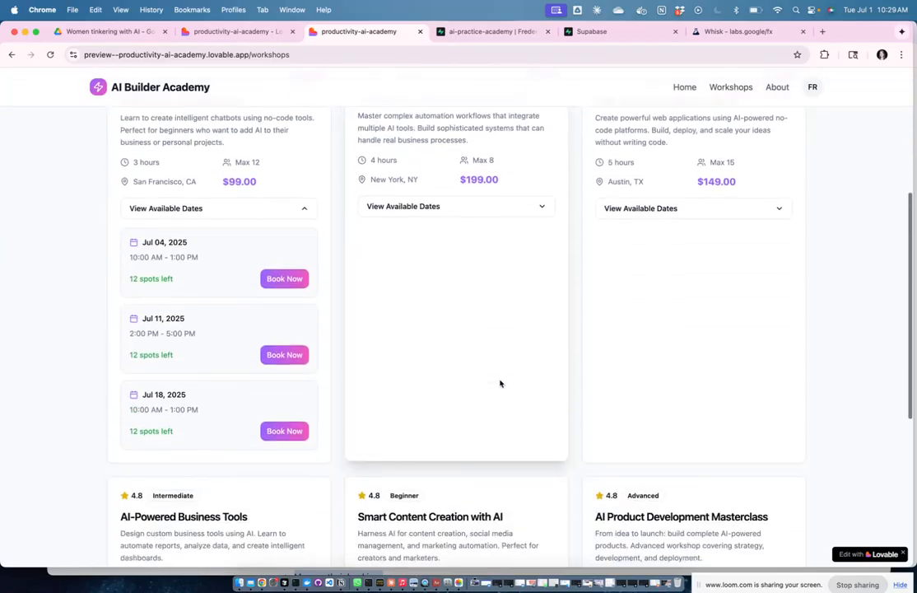
pyautogui.scroll(-3, 500, 383)
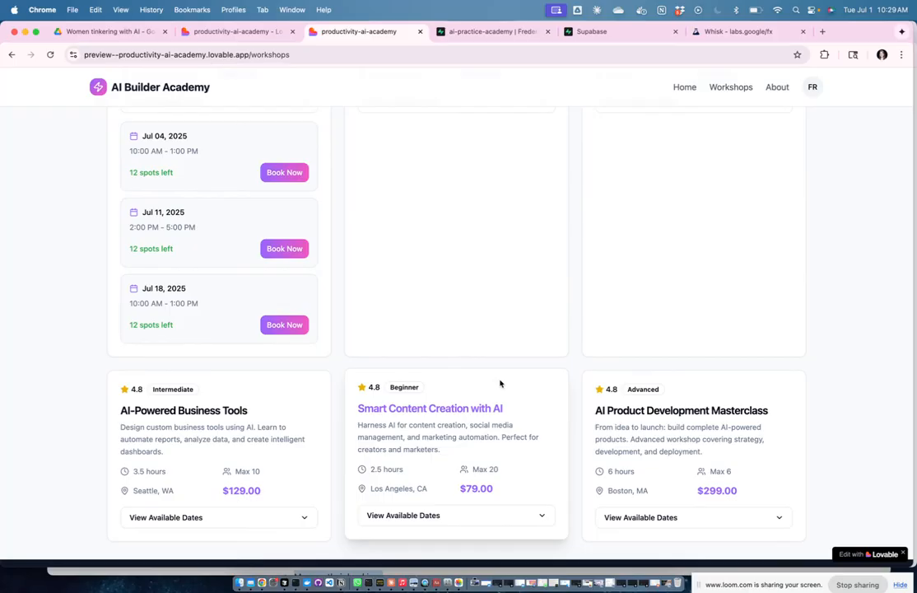
pyautogui.scroll(4, 481, 315)
pyautogui.click(306, 269)
pyautogui.scroll(5, 536, 251)
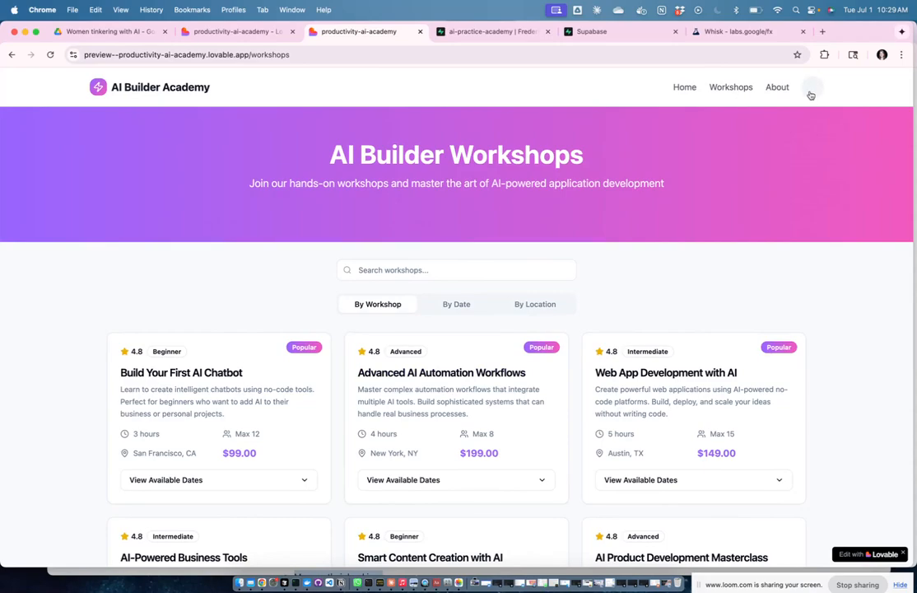
# Step: Sign out of the test account and expand the chatbot workshop's dates again
pyautogui.click(812, 88)
pyautogui.click(735, 178)
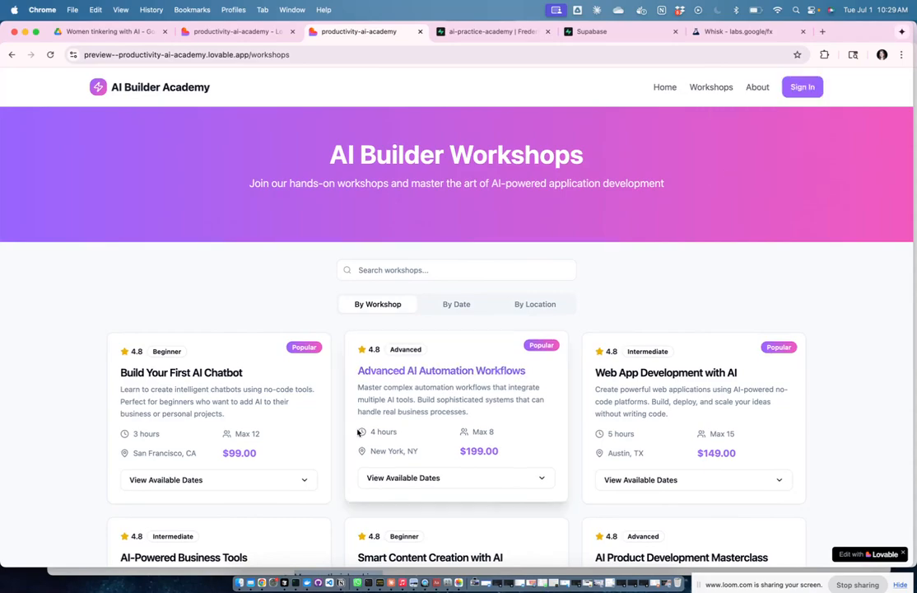
pyautogui.scroll(-3, 346, 395)
pyautogui.click(306, 383)
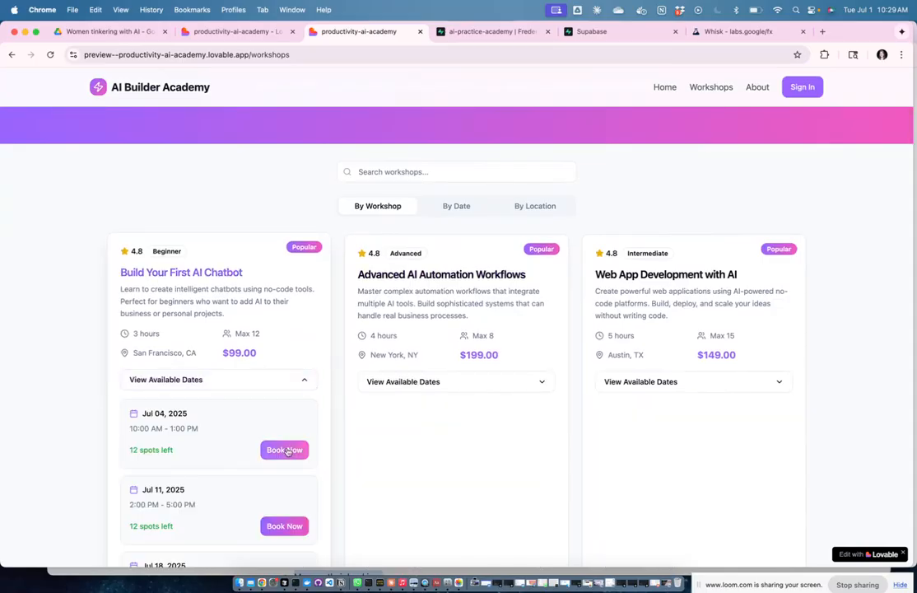
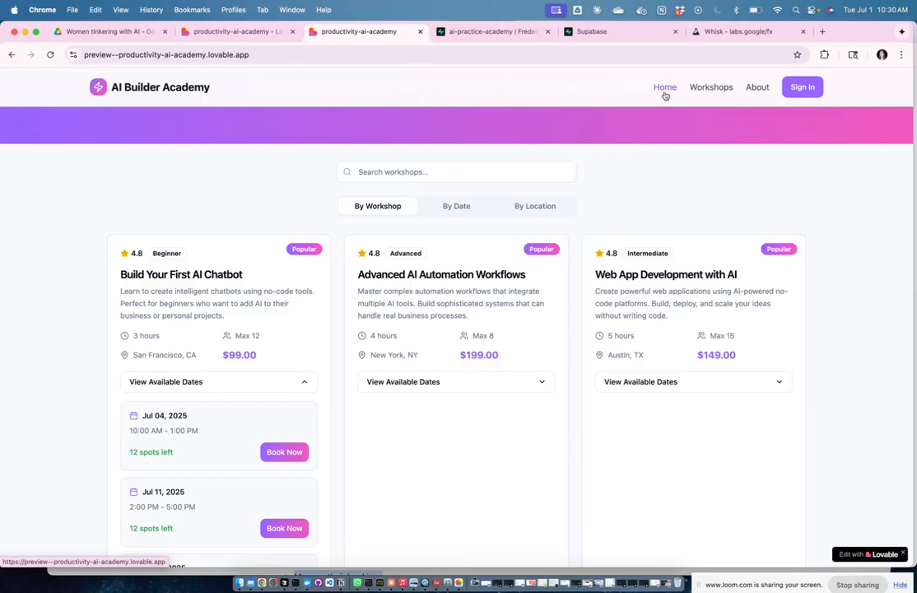
# Step: Look over the AI Builder Academy home page, then go back to the Lovable project tab
pyautogui.click(664, 87)
pyautogui.scroll(-5, 672, 328)
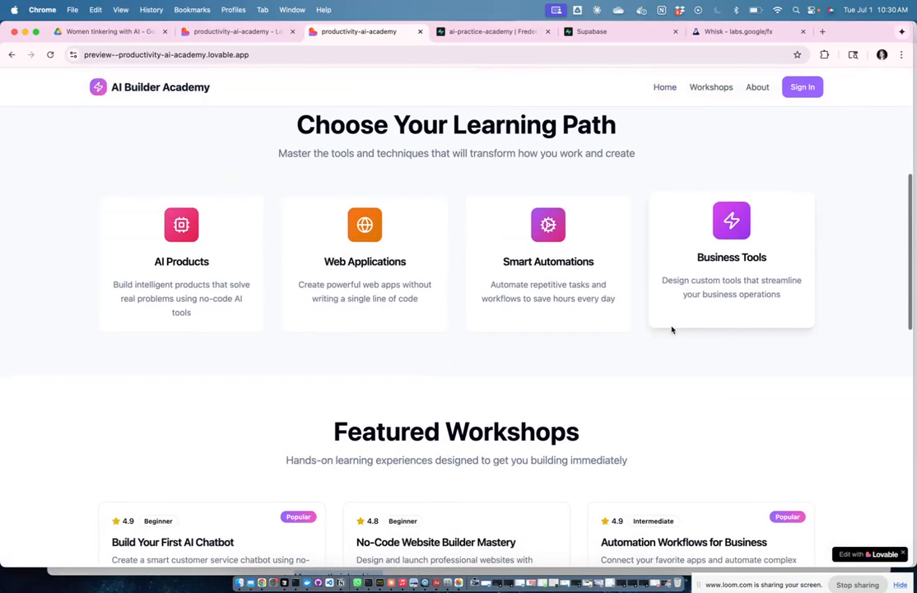
pyautogui.scroll(5, 672, 327)
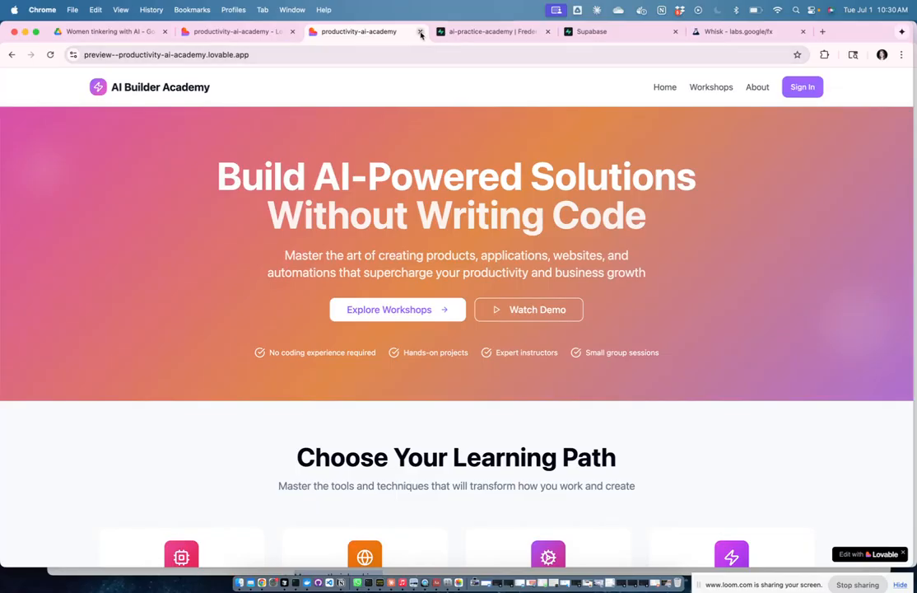
pyautogui.click(241, 32)
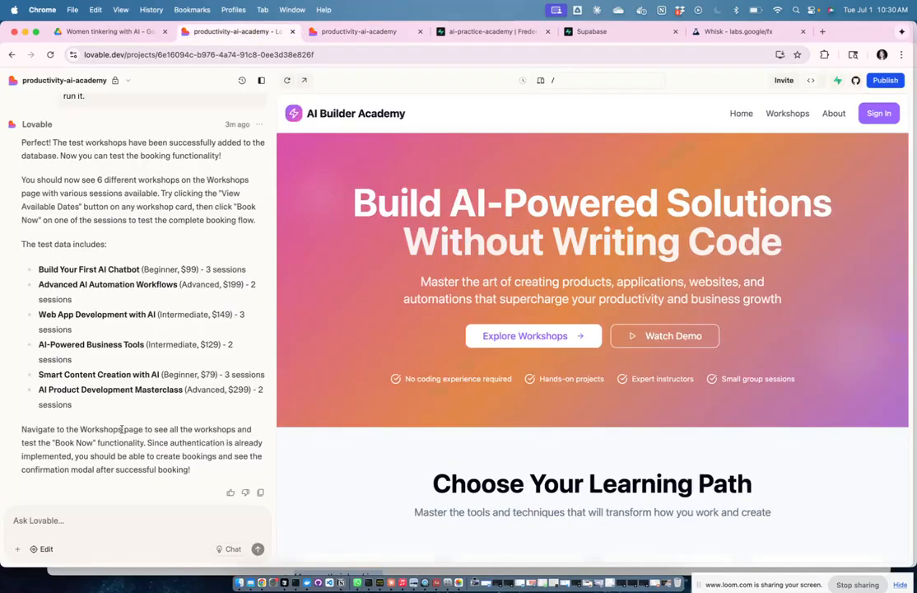
# Step: Ask Lovable how users can book workshops without signing in and still see bookings, given Stripe payment
pyautogui.click(98, 516)
pyautogui.write('Grat')
pyautogui.press('BackSpace')
pyautogui.press('BackSpace')
pyautogui.write('eat, that works ')
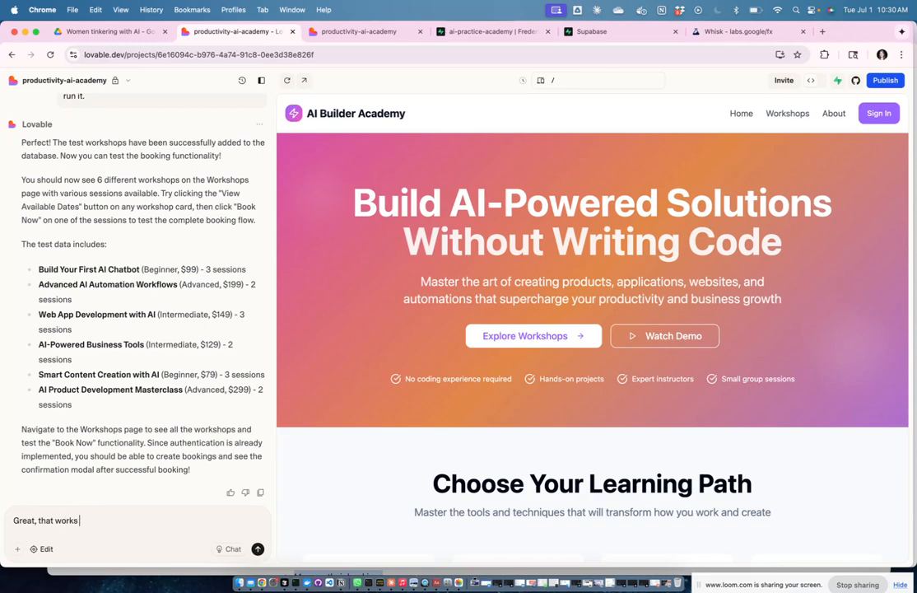
pyautogui.write('well, hoever there are some hiccups and some questions from my side -')
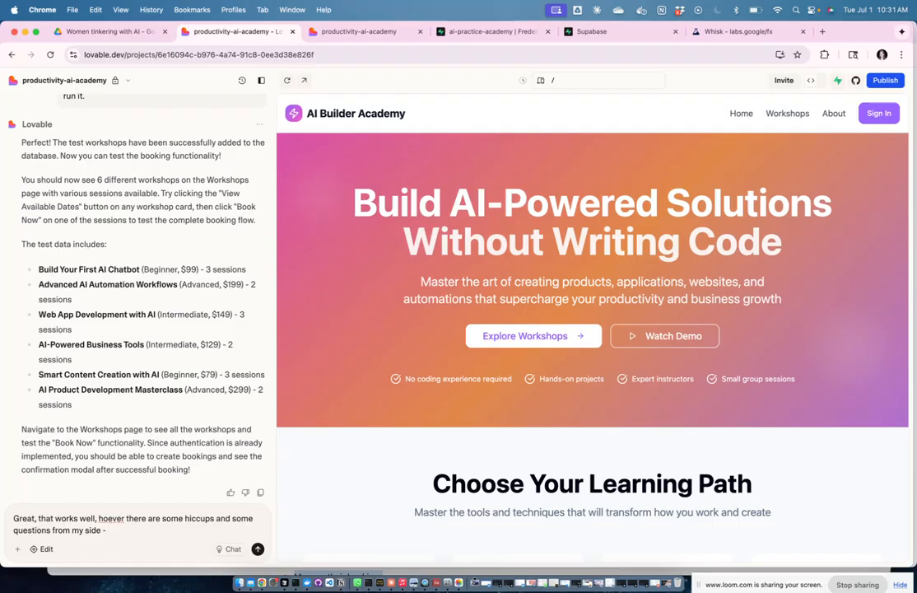
pyautogui.write('so right now the flow is 1) I n')
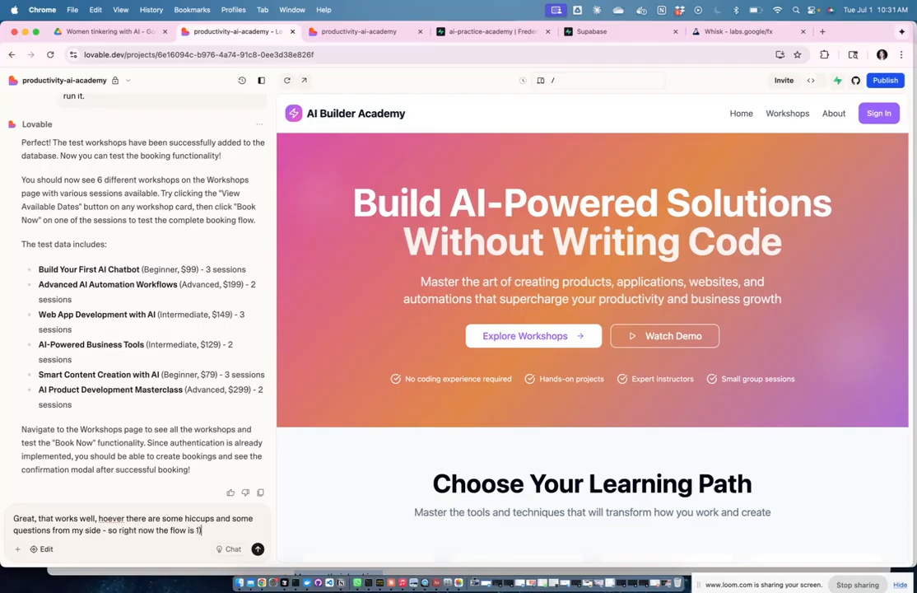
pyautogui.write('eed as a user to sign')
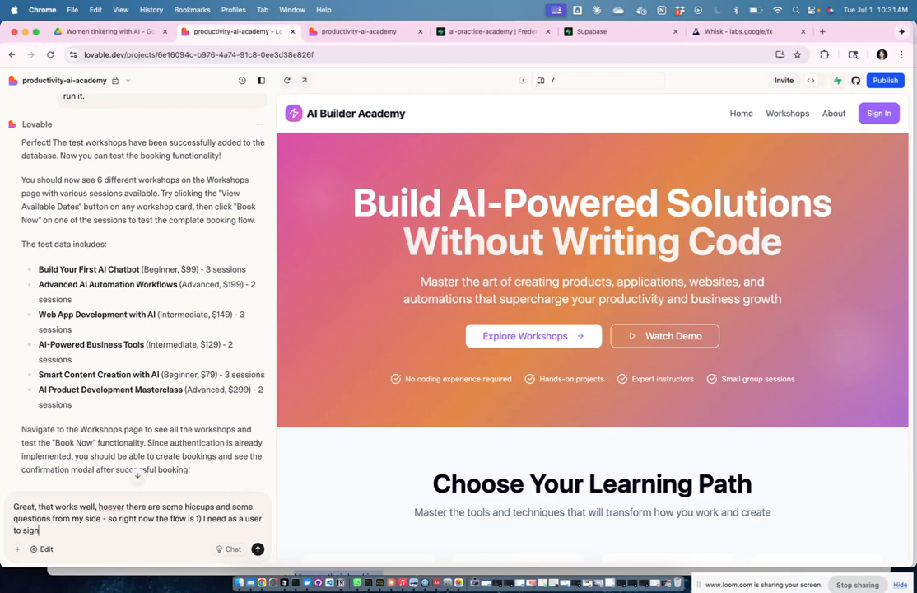
pyautogui.write(' up/sign in to be able to book')
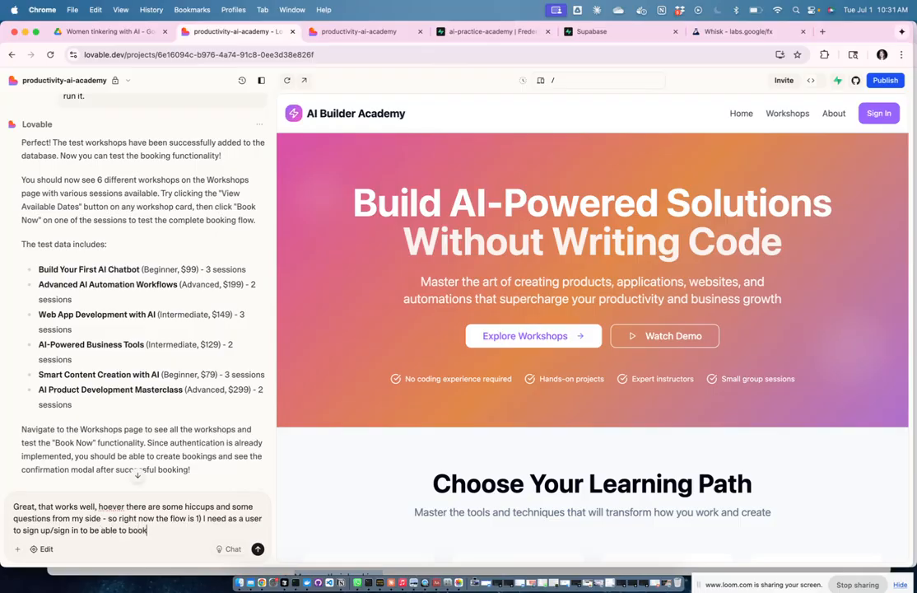
pyautogui.write(' workshops. However, that is not a')
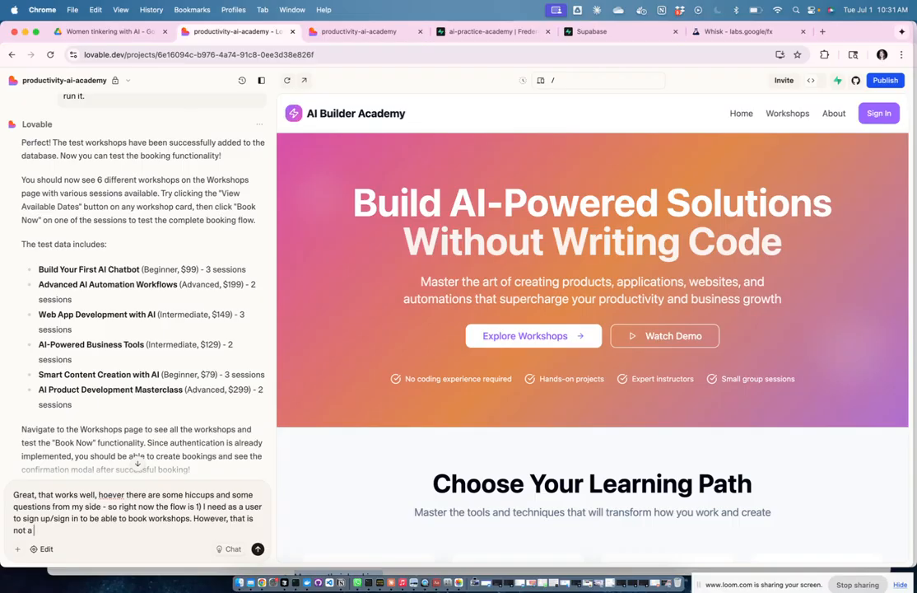
pyautogui.write(' good user experience. It would be b')
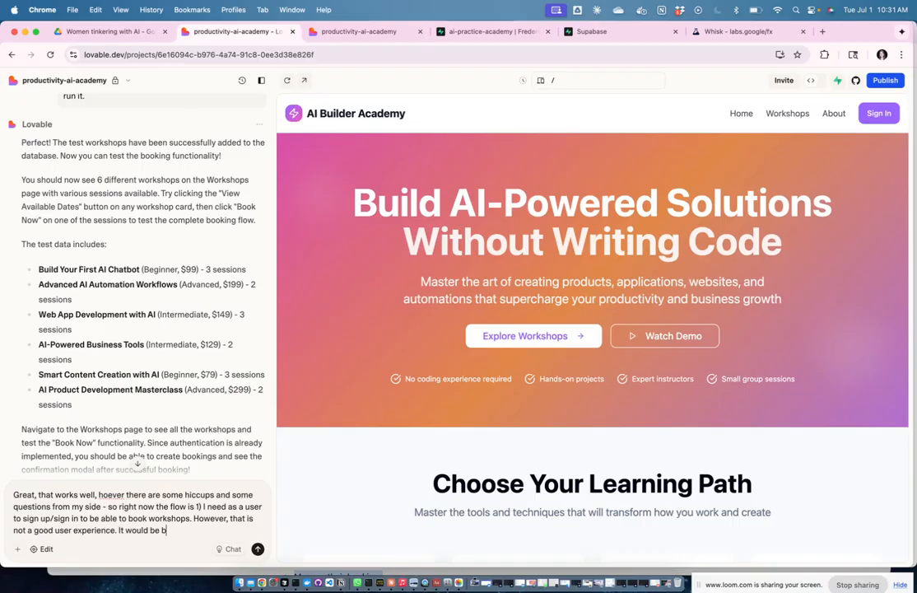
pyautogui.write('etter if everyone can sign up fo')
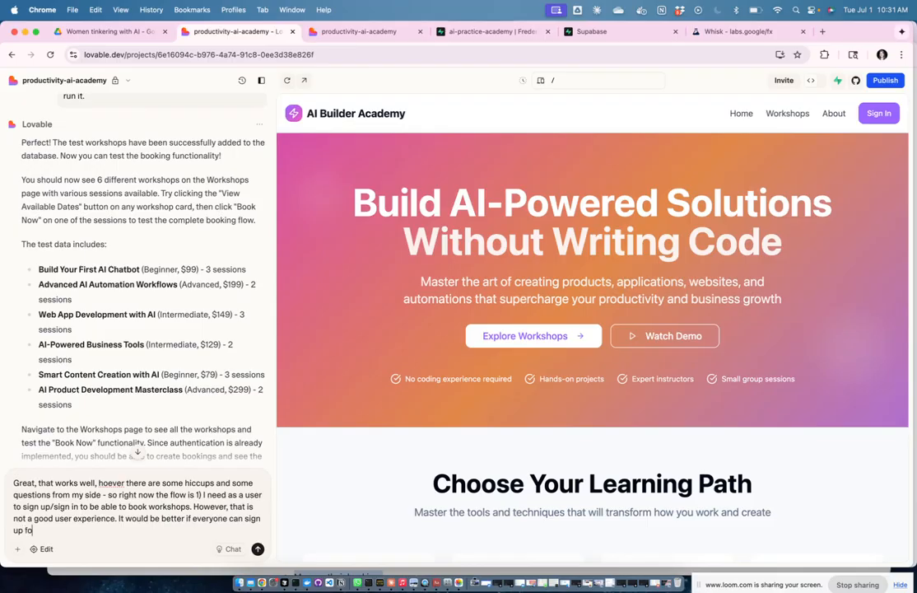
pyautogui.write('r workshops and book them, but then')
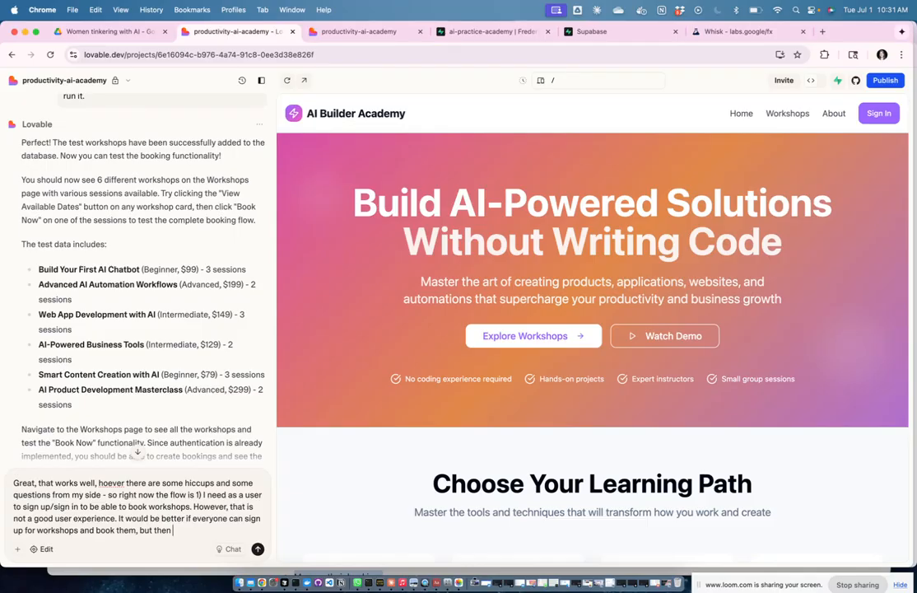
pyautogui.press('BackSpace')
pyautogui.press('BackSpace')
pyautogui.press('BackSpace')
pyautogui.press('BackSpace')
pyautogui.press('BackSpace')
pyautogui.press('BackSpace')
pyautogui.press('BackSpace')
pyautogui.write('m and see those bookings in their')
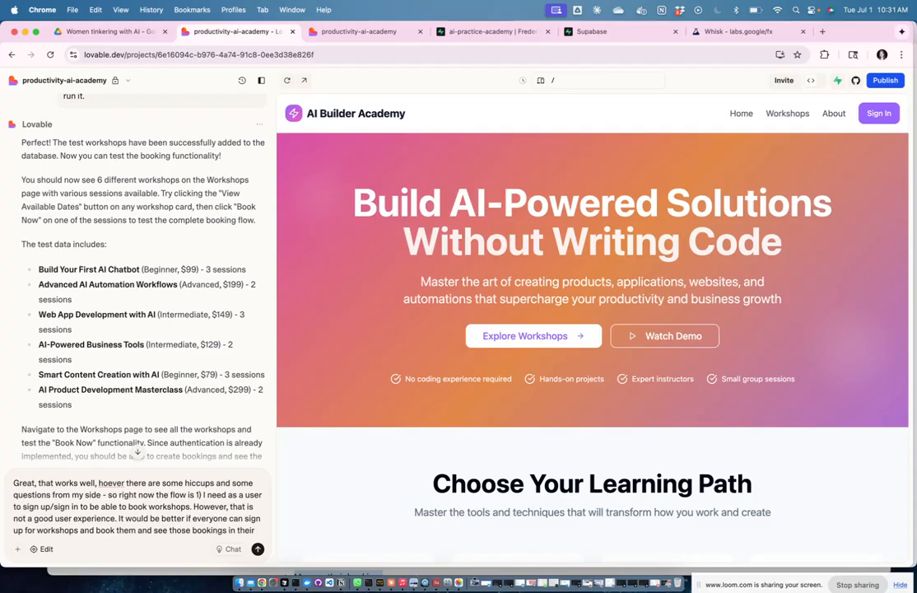
pyautogui.write(' booking page')
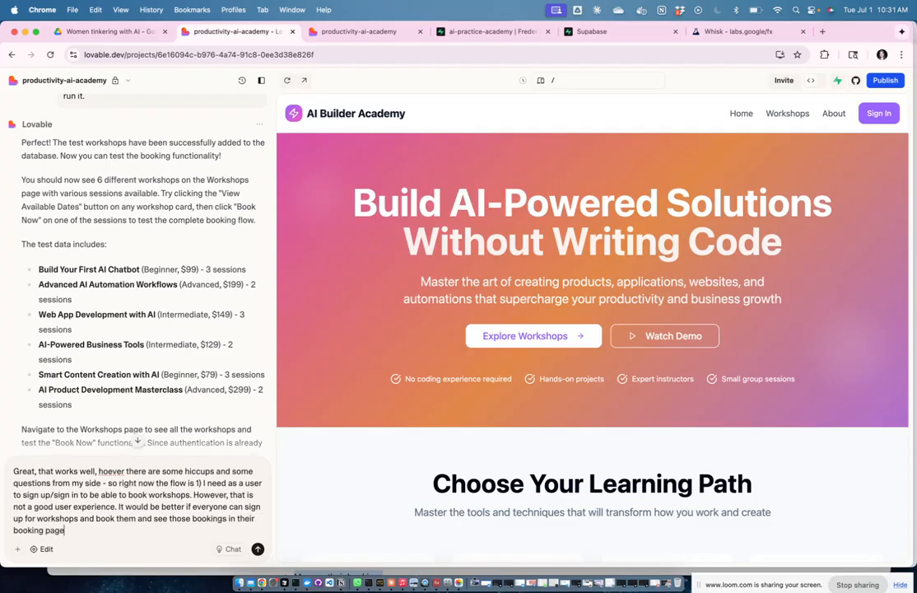
pyautogui.write('. How do we make this possi')
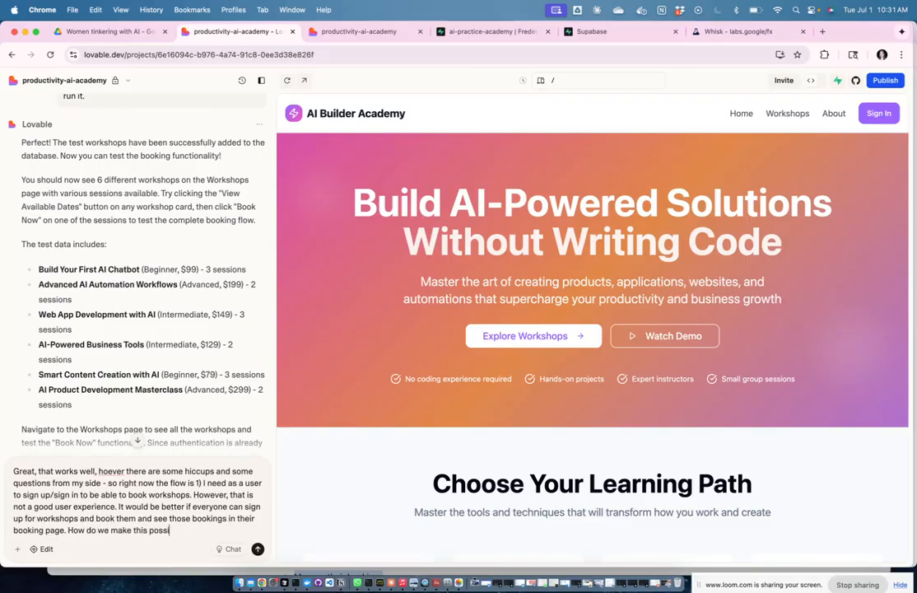
pyautogui.write('ble that these people withou')
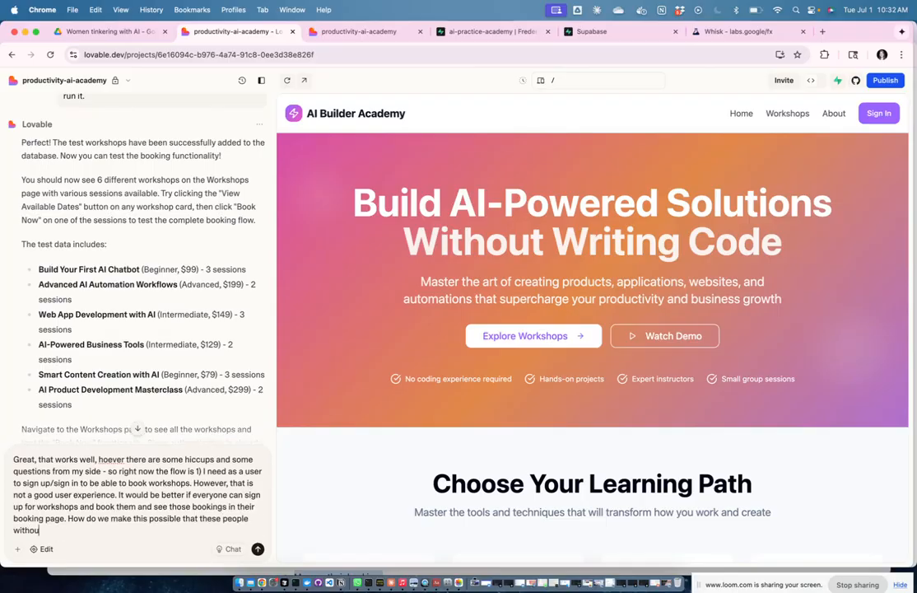
pyautogui.write('t an accoun then also beco')
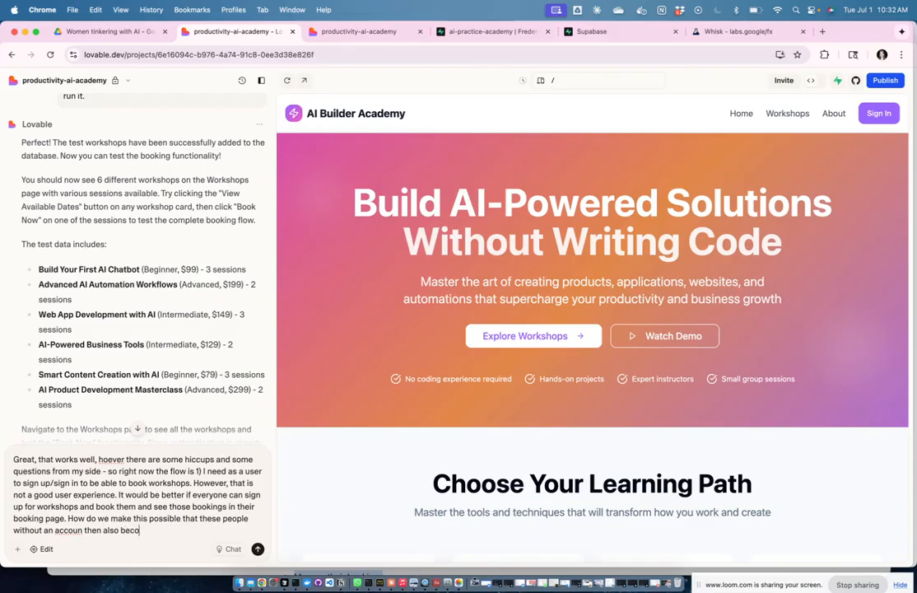
pyautogui.write('me users/that have an ac')
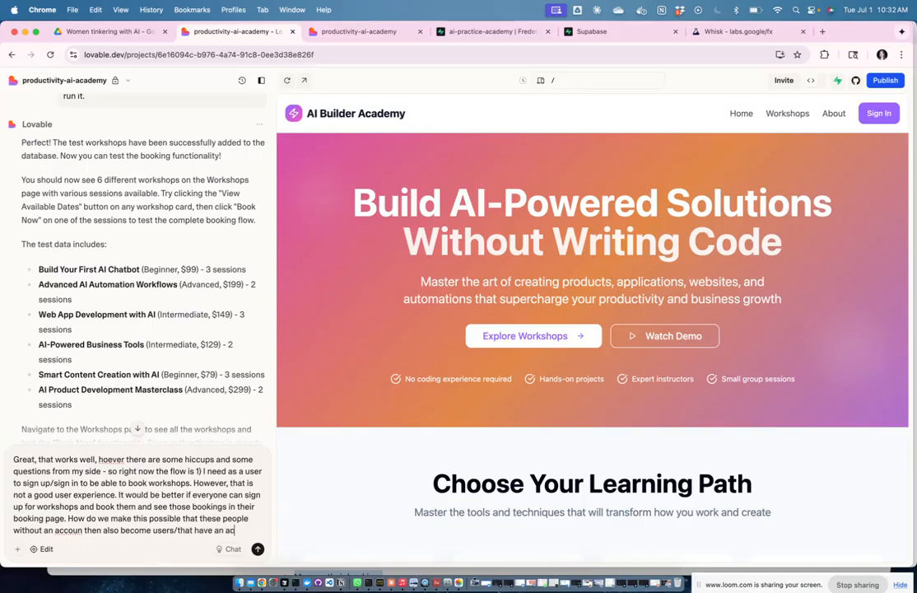
pyautogui.write('count? can we ask')
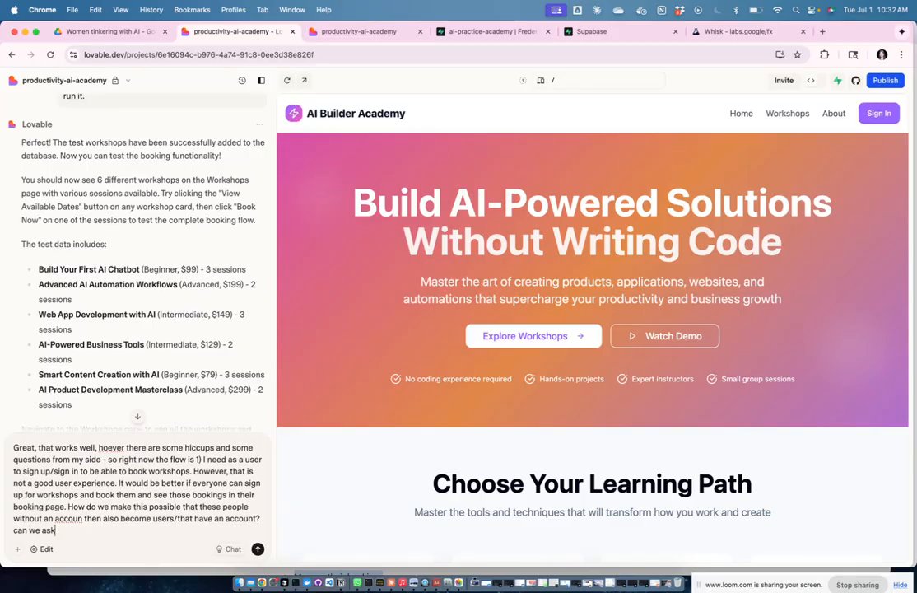
pyautogui.write(' them to for example type in a password')
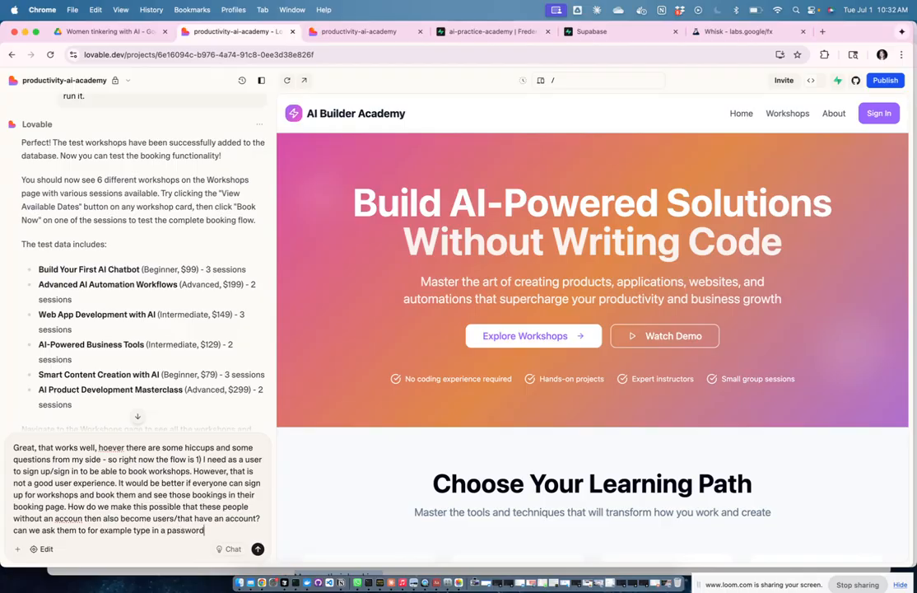
pyautogui.write(' as well when signing up,')
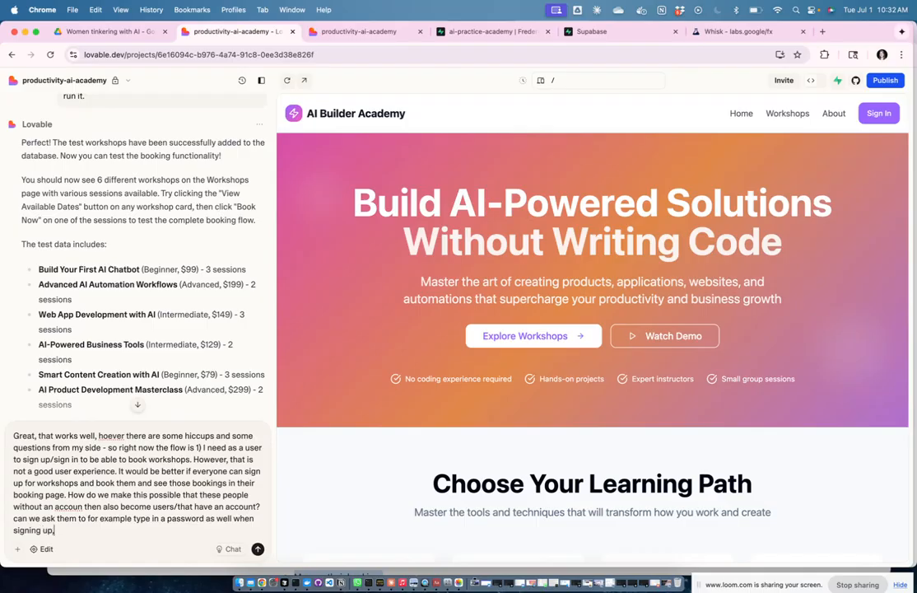
pyautogui.write(' or give them a booking -')
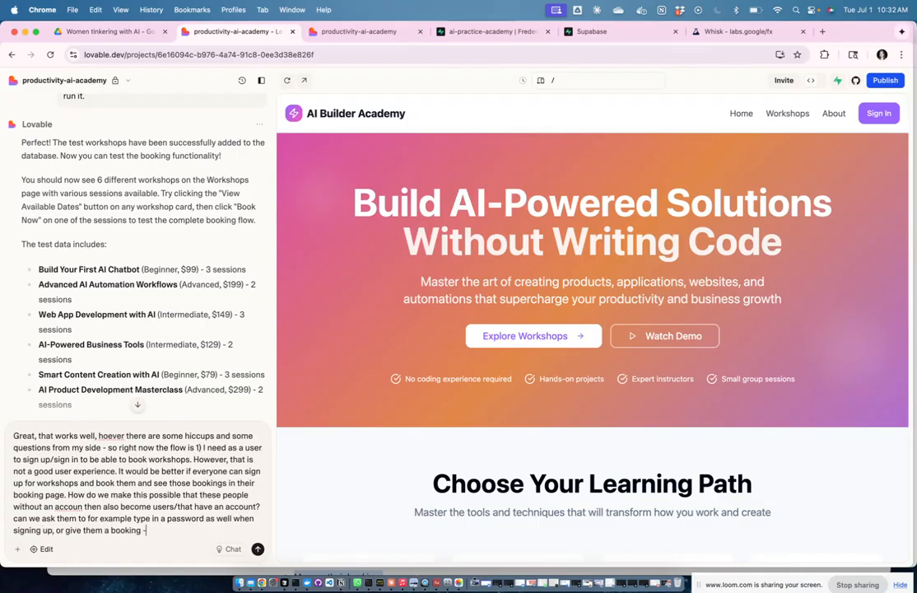
pyautogui.write('only account with only an email ')
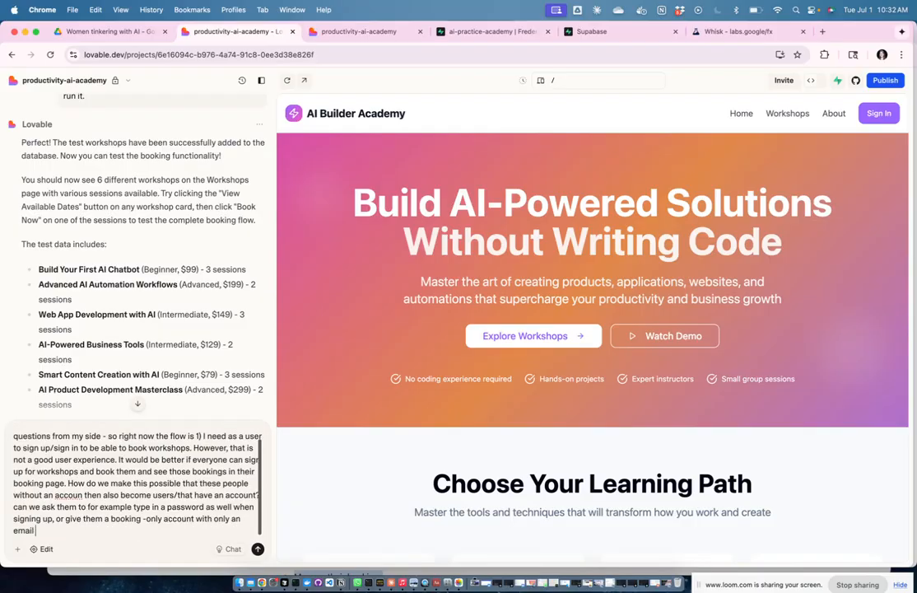
pyautogui.write('for now')
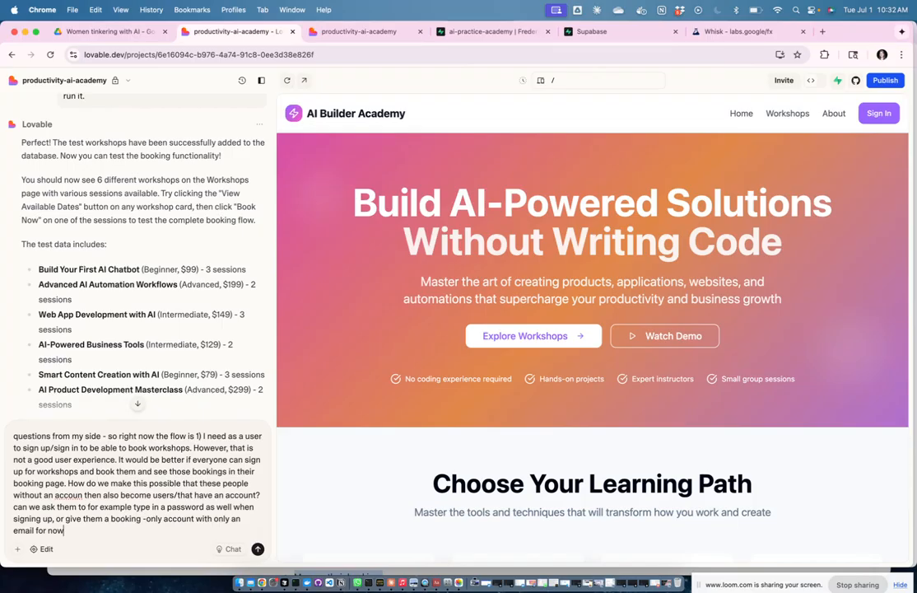
pyautogui.write(' and ask them complete their p')
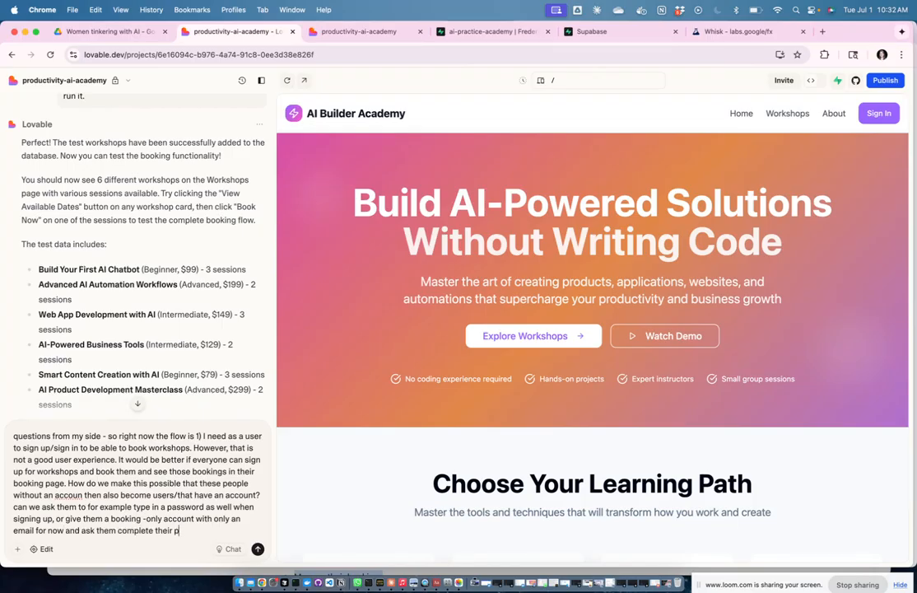
pyautogui.write('rofile later for more addition')
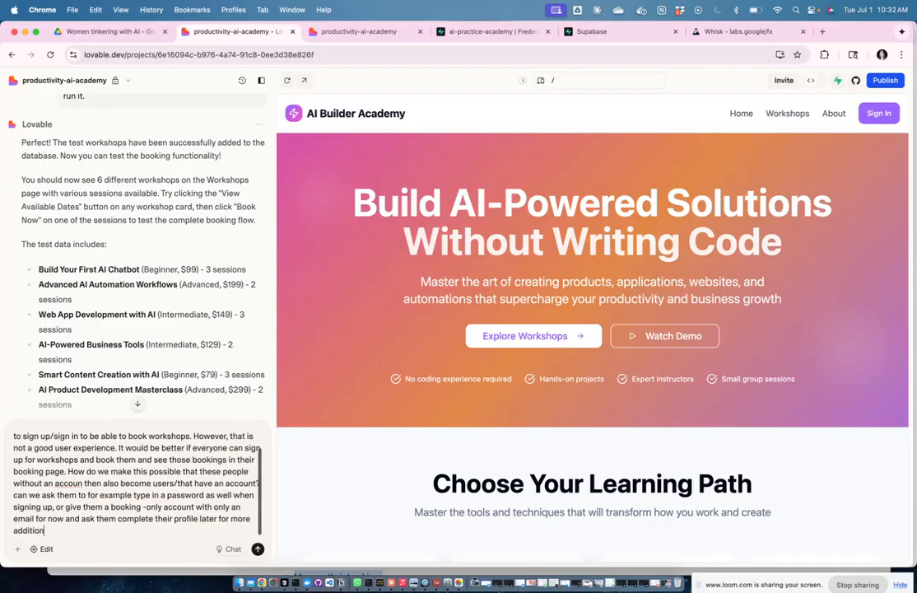
pyautogui.write('al features? or')
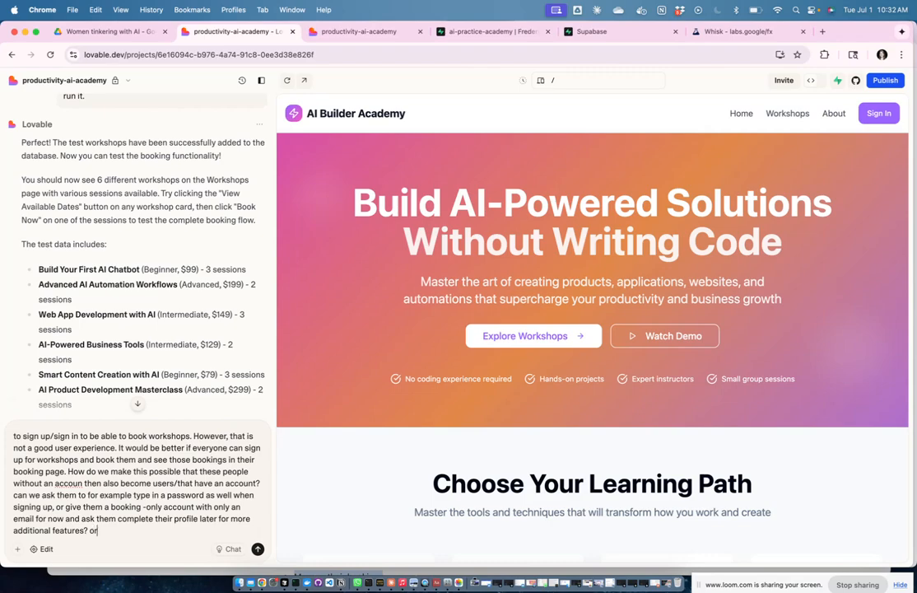
pyautogui.write(' wht is best practice? given that we also hav')
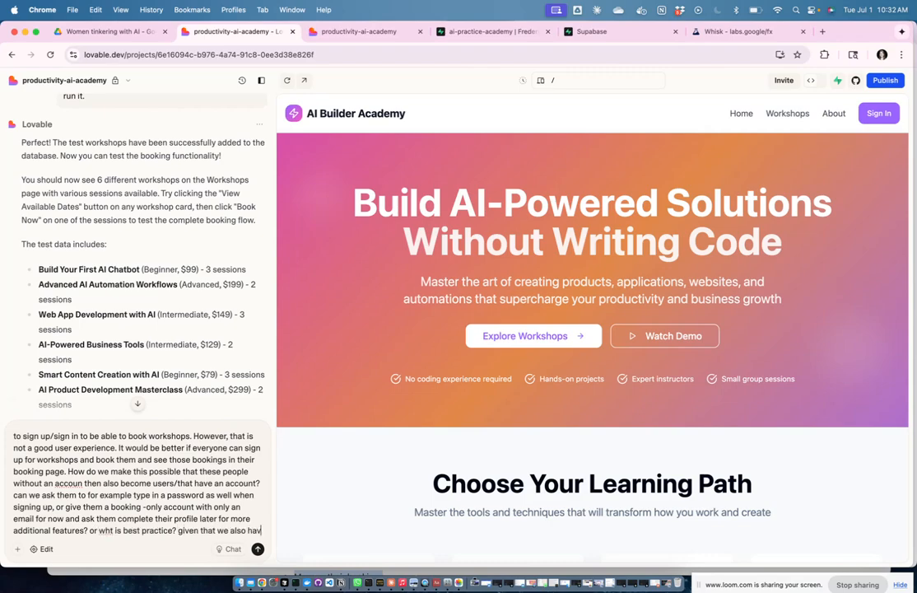
pyautogui.write('e a stripe pa')
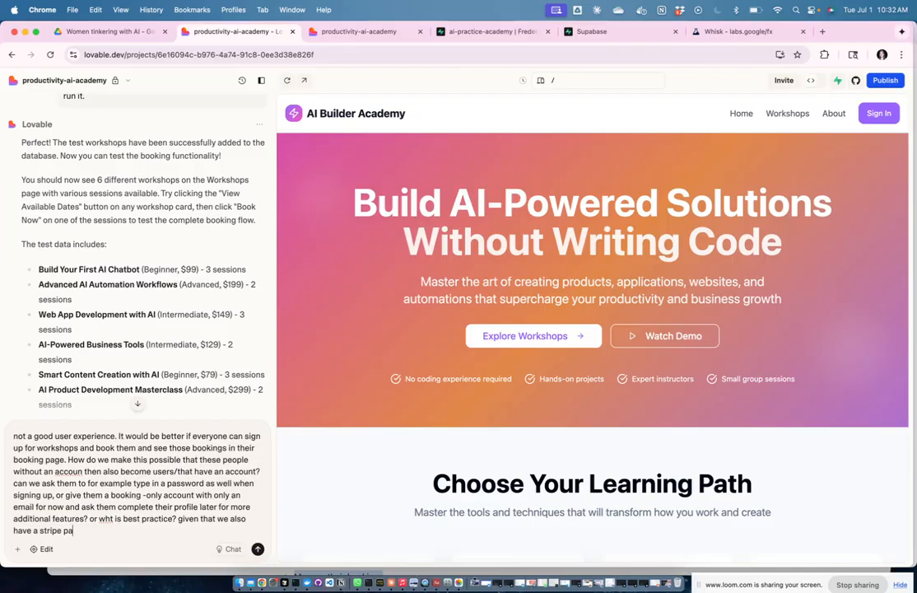
pyautogui.write('yment we want to connect now')
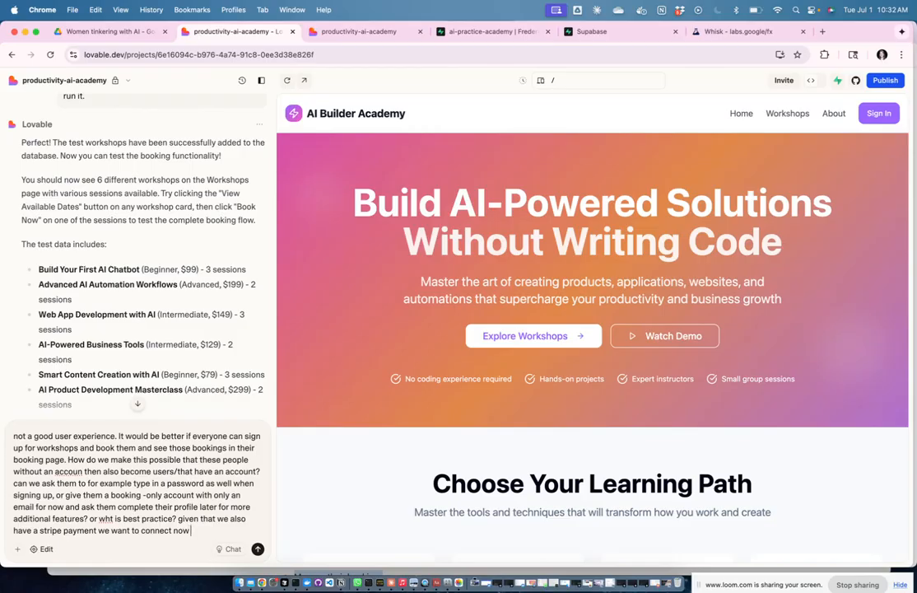
pyautogui.write(' for paying for the workshop')
pyautogui.write('s?')
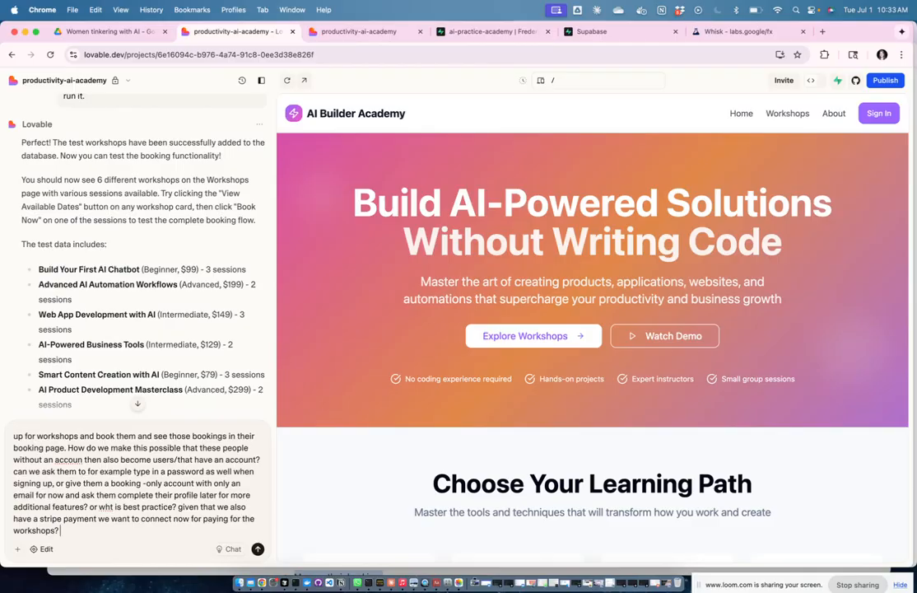
pyautogui.press('Return')
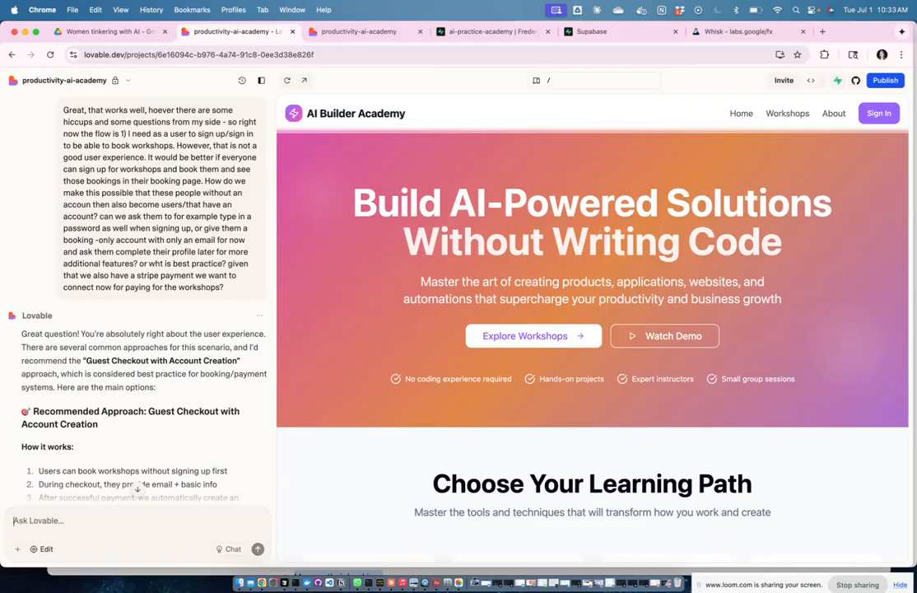
# Step: Read Lovable's Guest Checkout with Account Creation recommendation and its alternative approaches
pyautogui.scroll(-2, 108, 290)
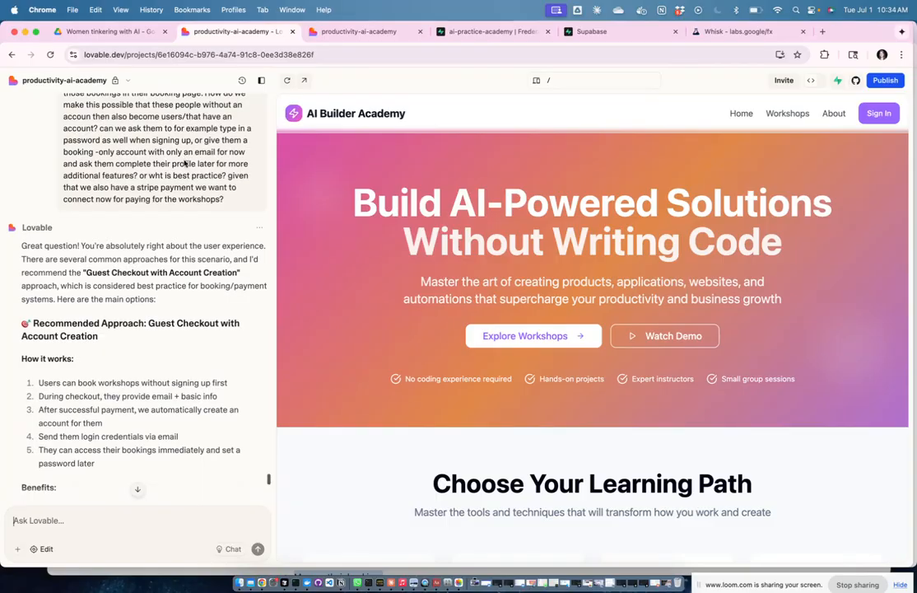
pyautogui.scroll(-1, 184, 162)
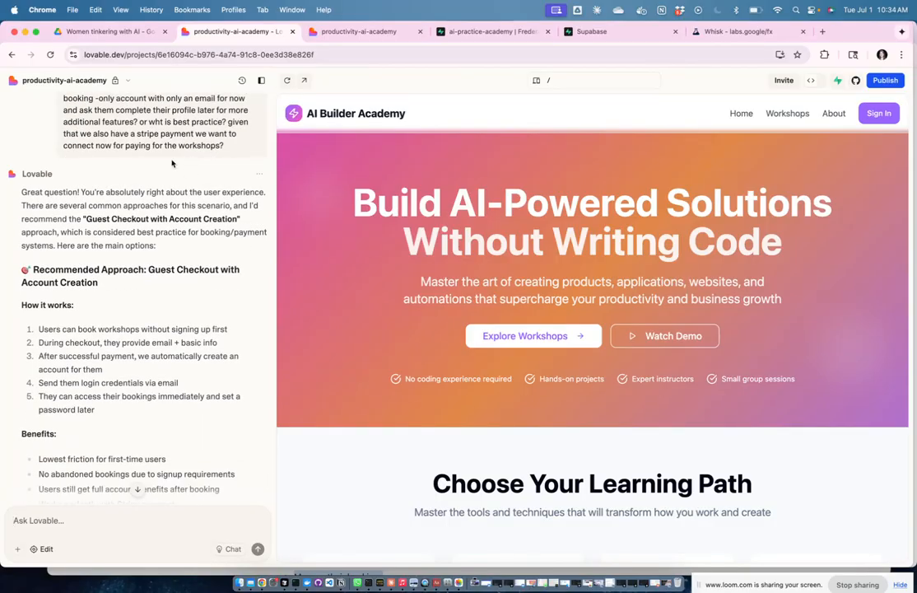
pyautogui.scroll(-1, 172, 163)
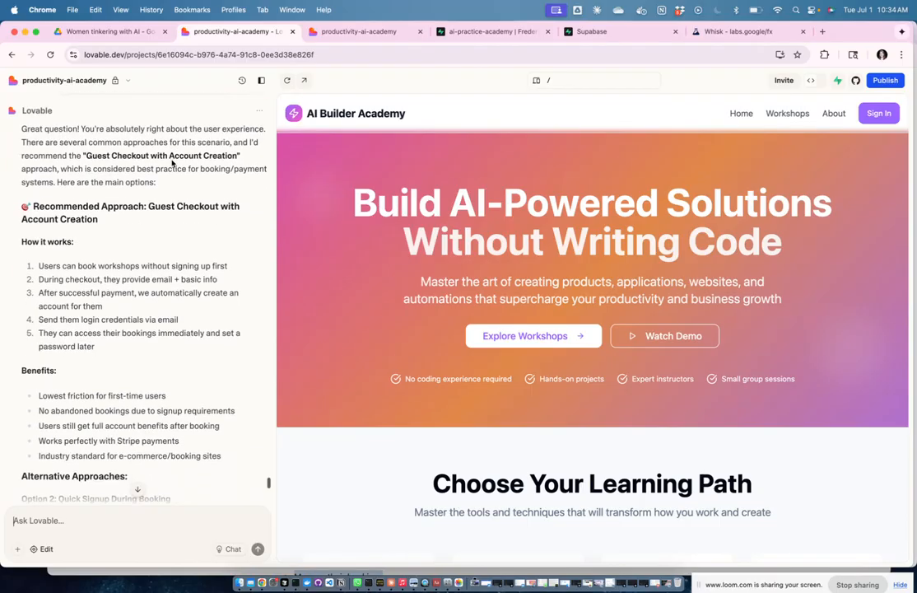
pyautogui.scroll(-1, 125, 221)
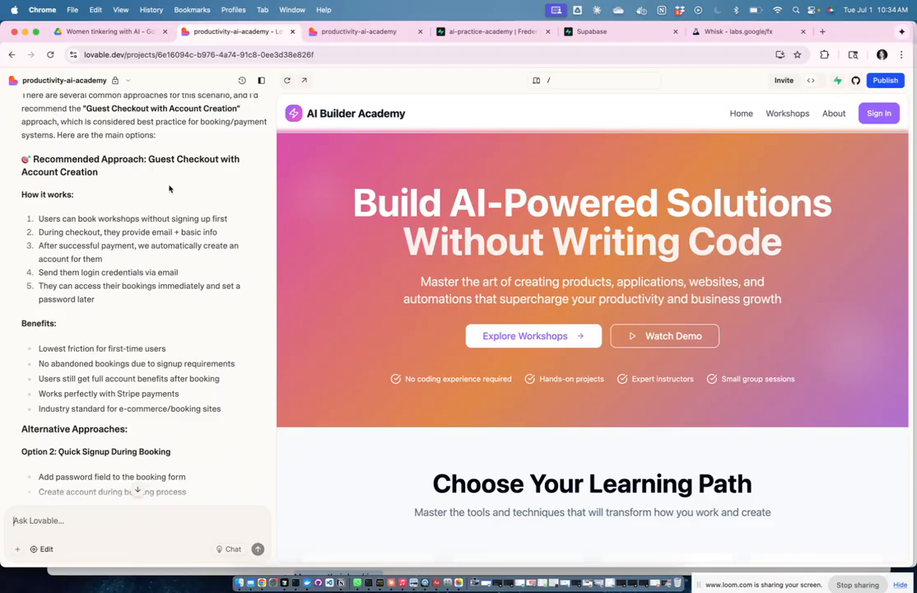
pyautogui.scroll(-1, 171, 187)
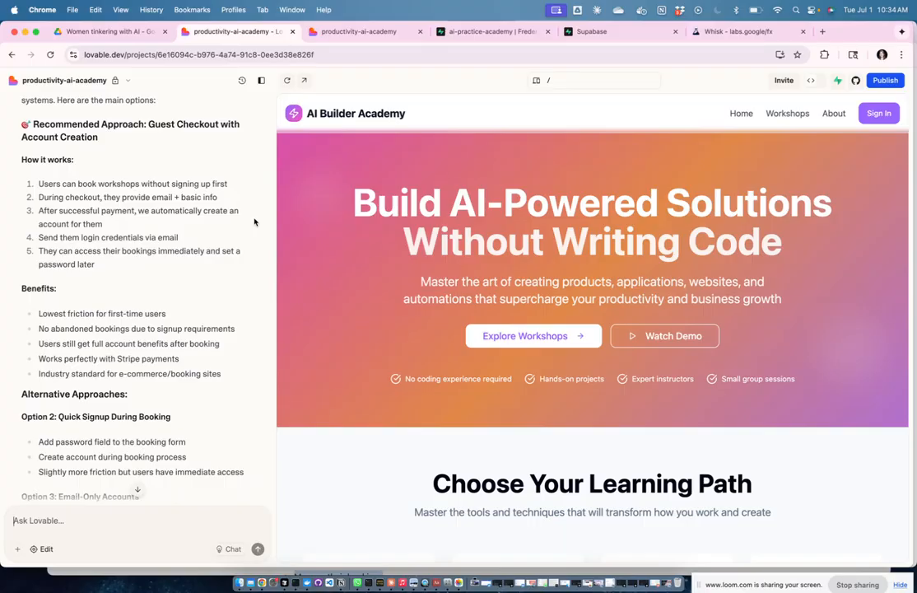
pyautogui.scroll(-3, 254, 222)
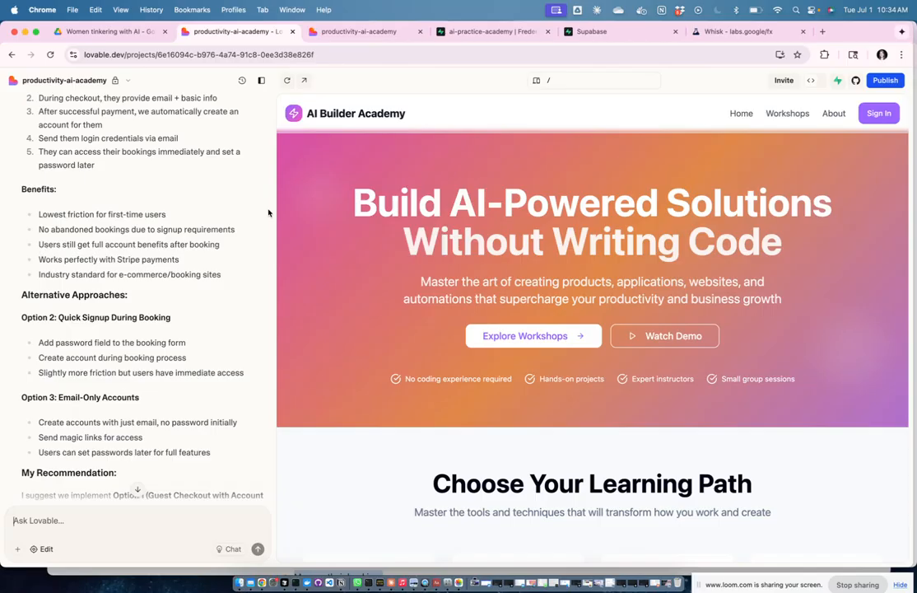
pyautogui.scroll(-2, 262, 261)
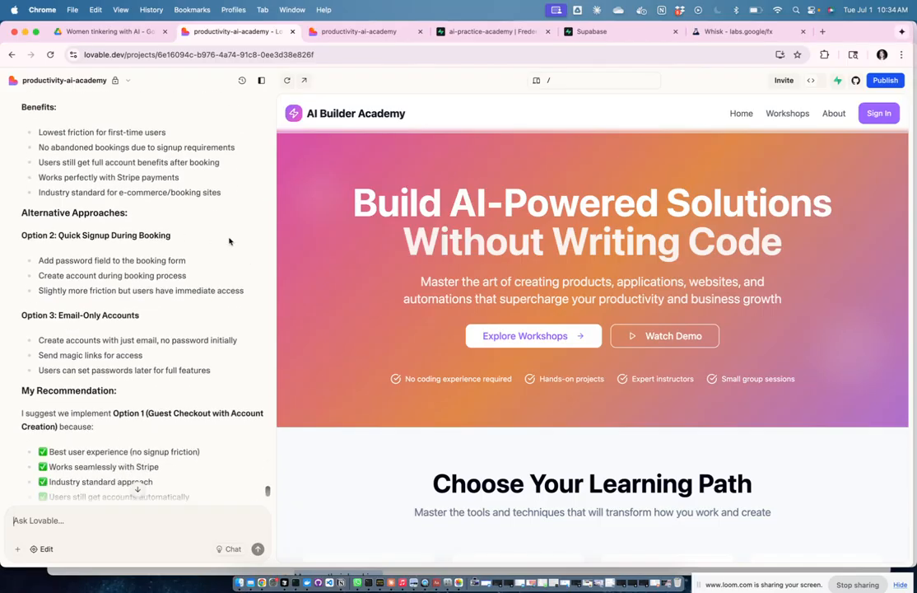
pyautogui.scroll(-2, 230, 241)
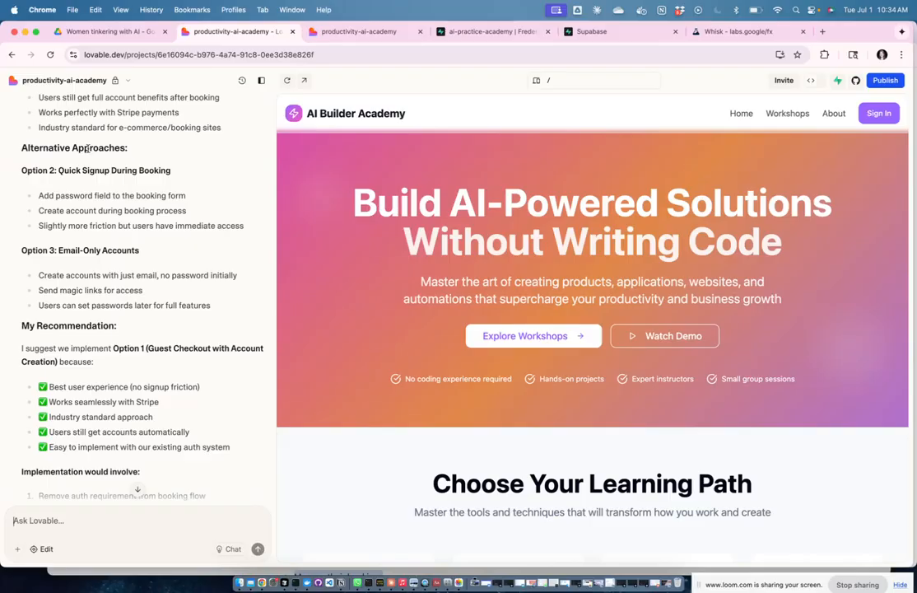
pyautogui.scroll(-2, 198, 229)
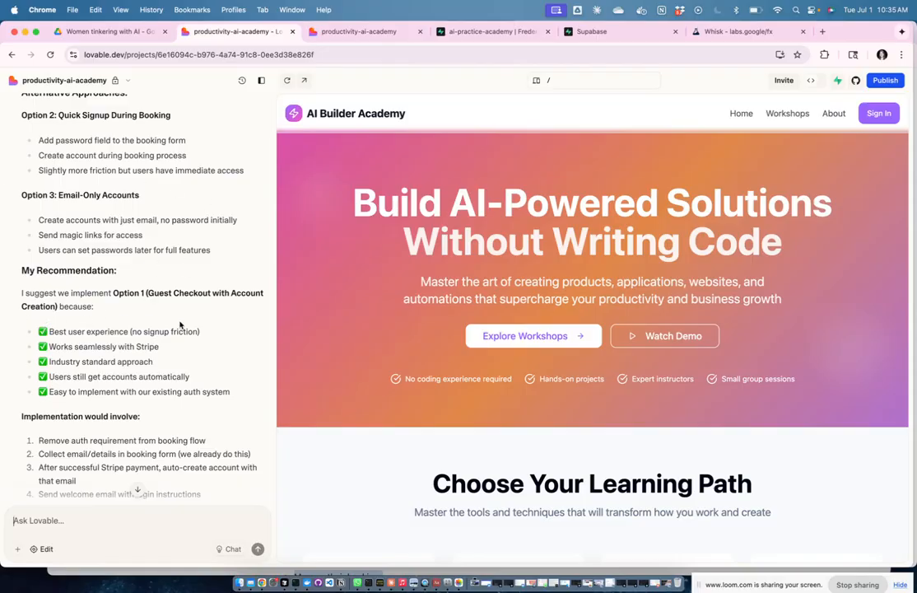
pyautogui.scroll(-1, 180, 322)
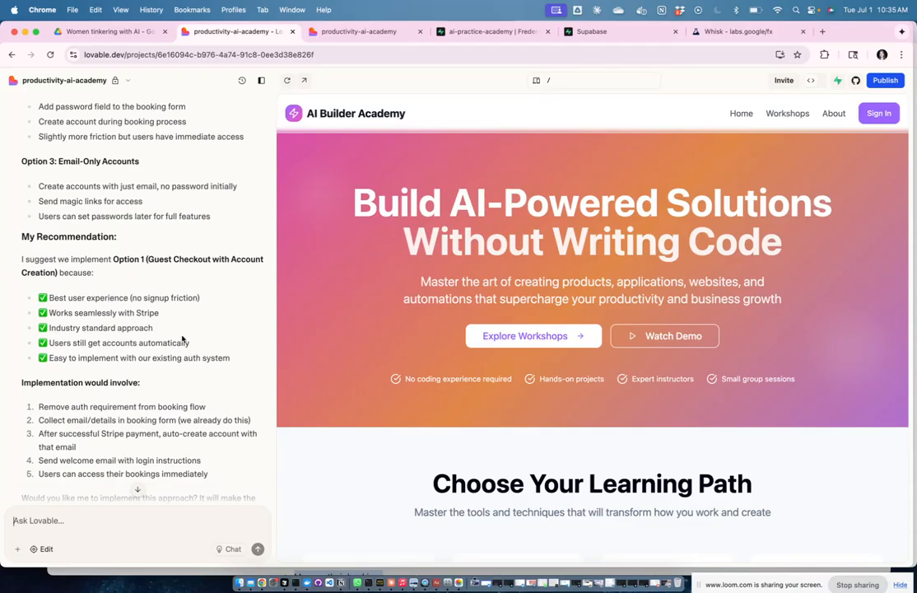
pyautogui.scroll(-2, 242, 333)
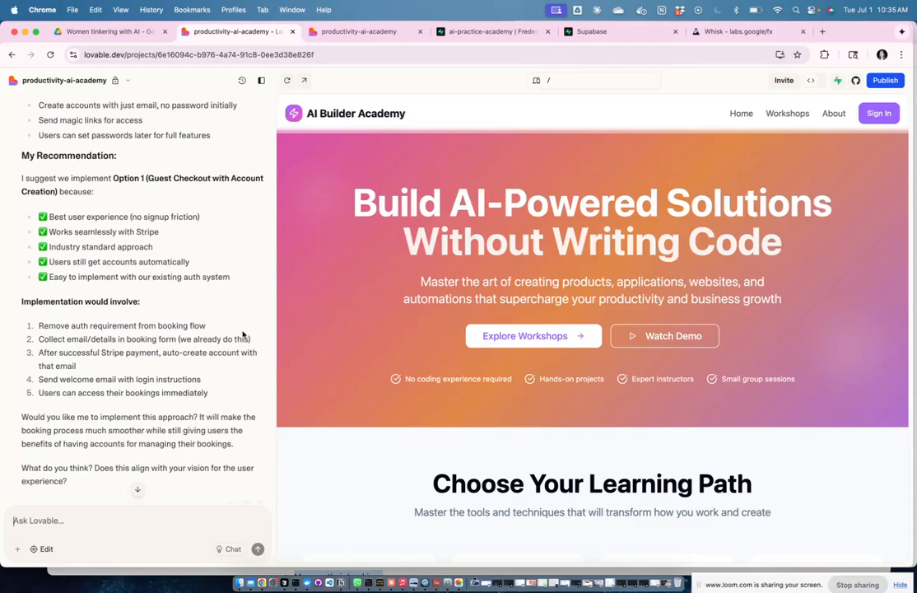
pyautogui.scroll(-1, 230, 292)
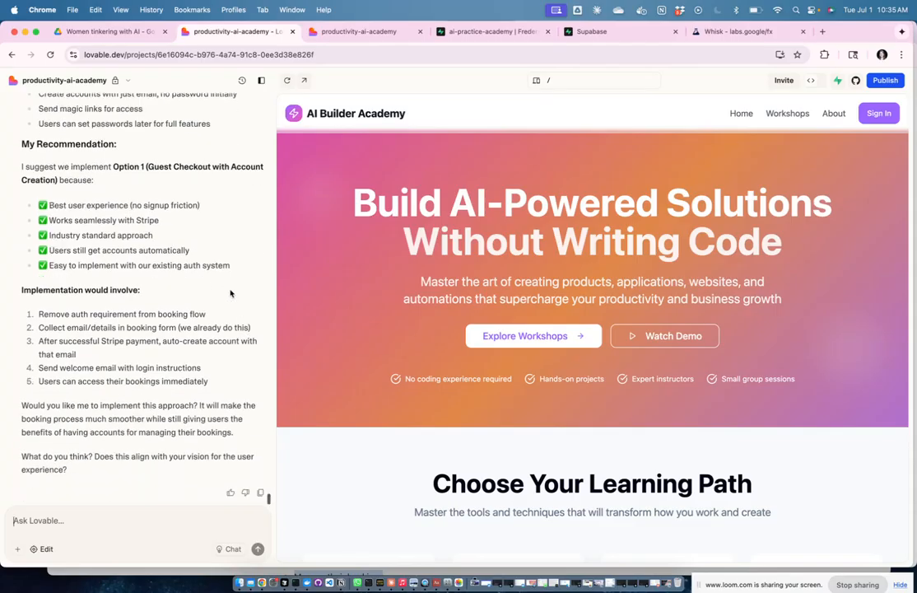
# Step: Select the five-step 'Implementation would involve' list in the reply
pyautogui.click(73, 507)
pyautogui.scroll(2, 181, 296)
pyautogui.moveTo(23, 288); pyautogui.dragTo(240, 375)
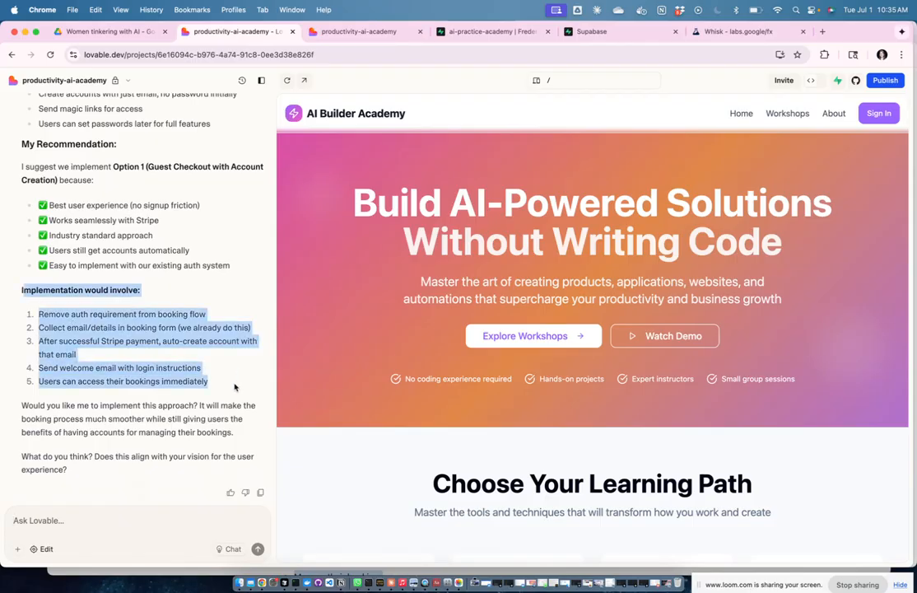
# Step: Tell Lovable 'yes, please implement this option 1'
pyautogui.click(148, 515)
pyautogui.write('yes, ple')
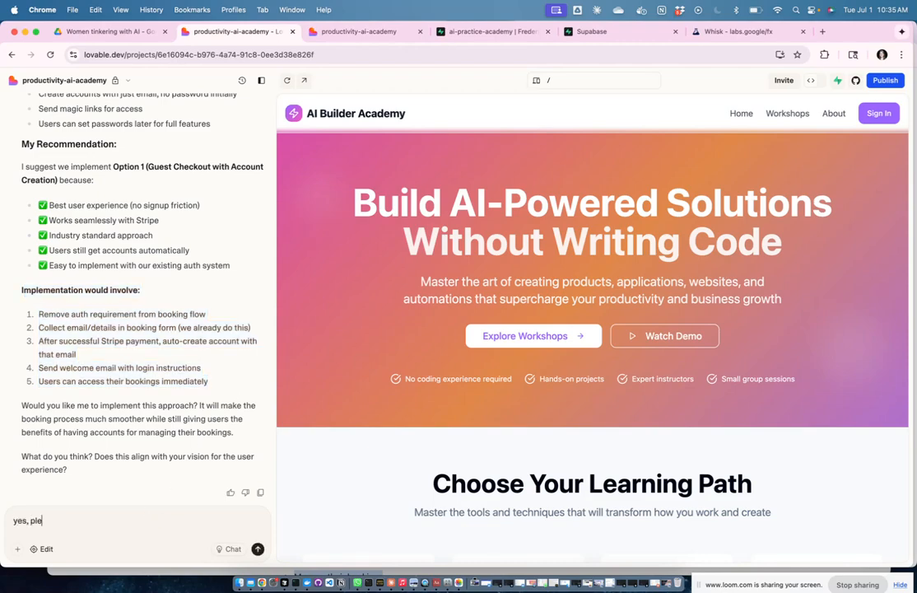
pyautogui.write('ase imple,ent this option 1')
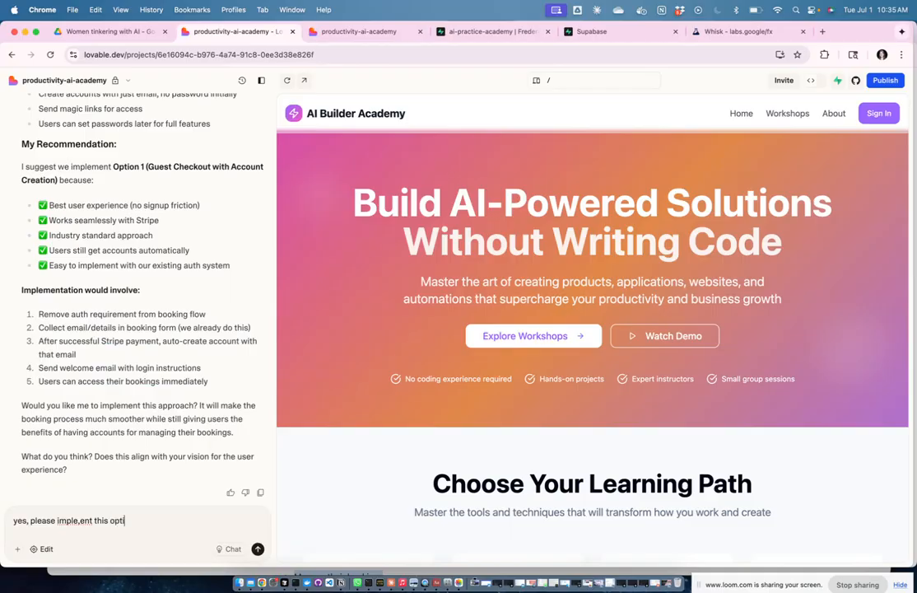
pyautogui.press('Return')
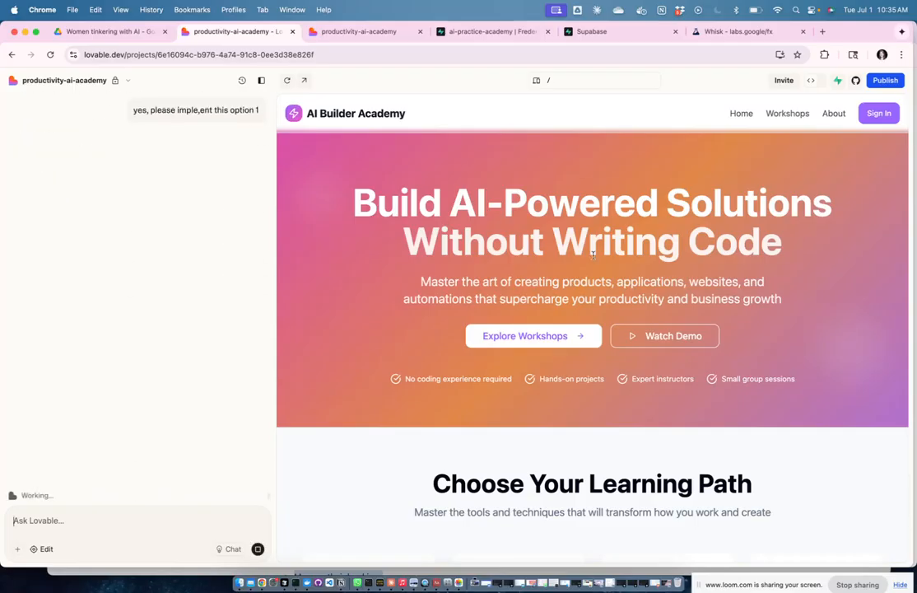
# Step: Switch to the Notion Workshop Information page and scroll down it
pyautogui.hotkey('ctrl', 'Up')
pyautogui.click(616, 146)
pyautogui.scroll(-2, 568, 317)
pyautogui.click(583, 317)
pyautogui.scroll(-15, 477, 424)
# Step: Add a Heading 2 update note about the authentication and booking system changes for guest checkout
pyautogui.click(366, 424)
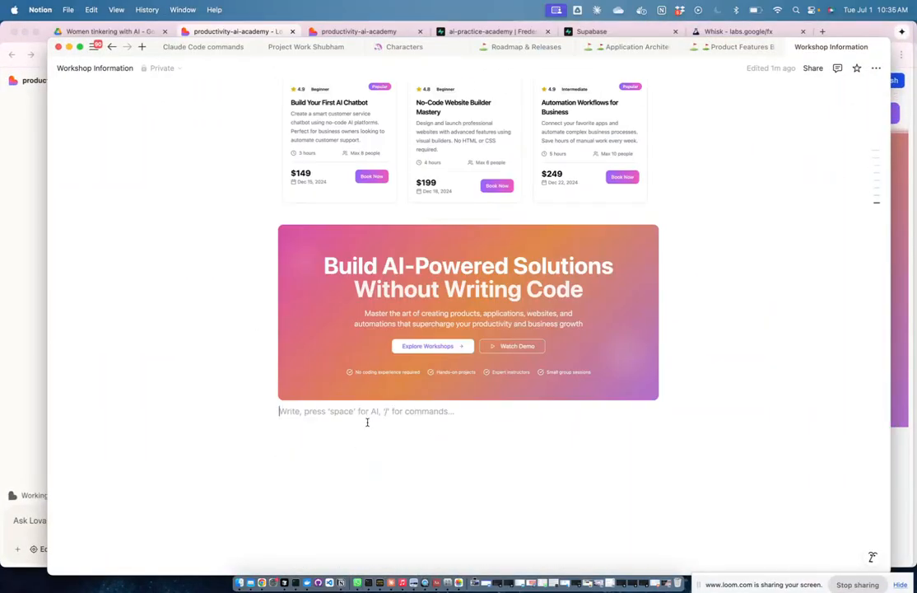
pyautogui.write('/h2')
pyautogui.press('Return')
pyautogui.write('update: we ma')
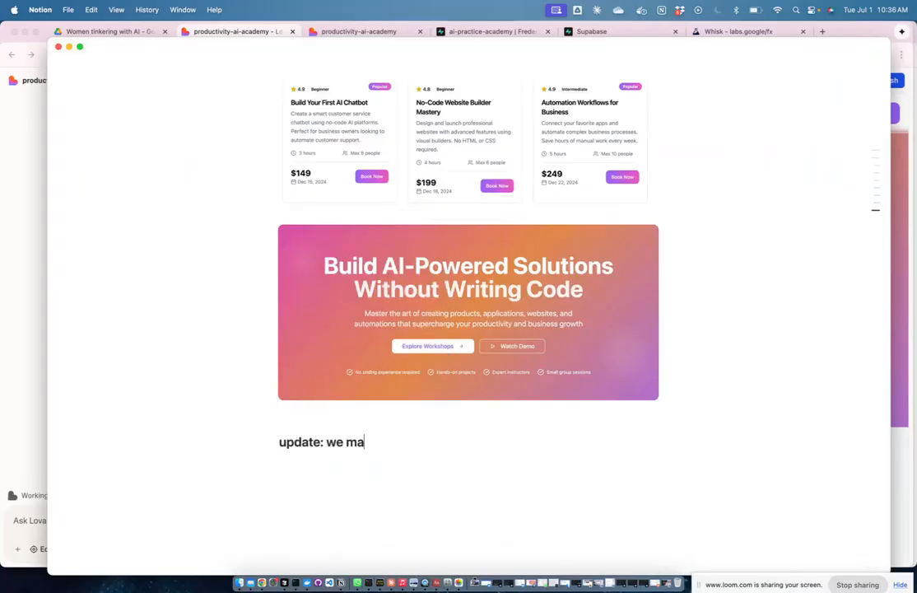
pyautogui.write('de some changes to t')
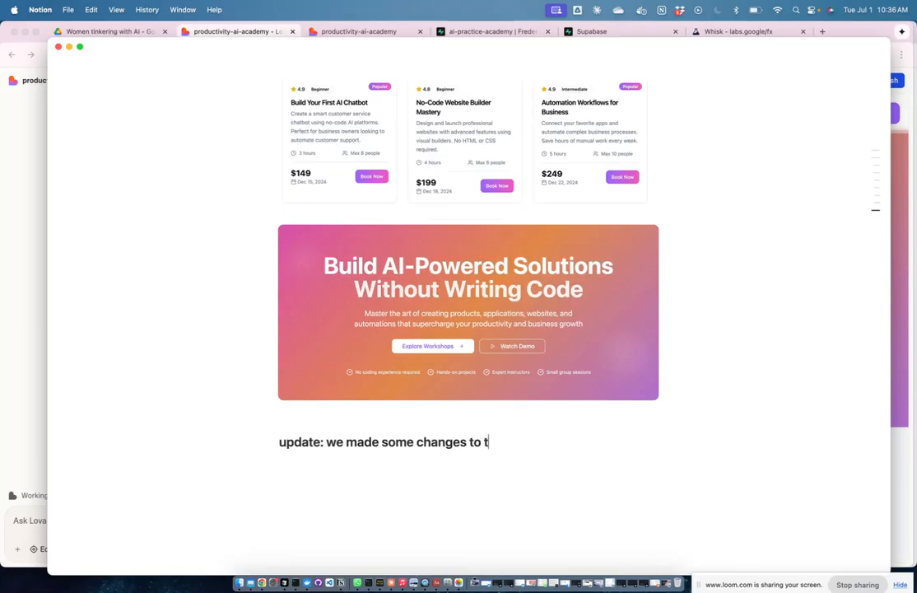
pyautogui.write('he authentica')
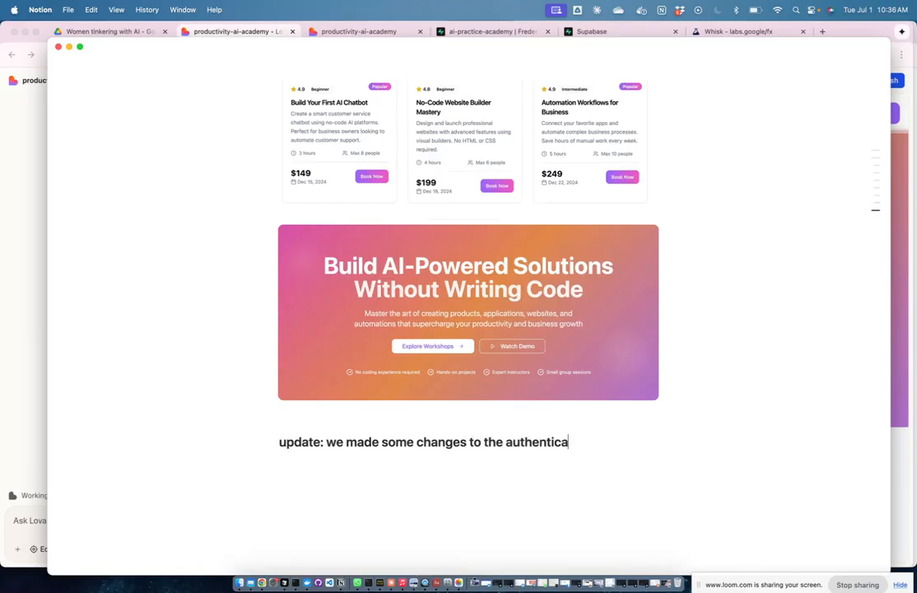
pyautogui.write('tion and booking sy')
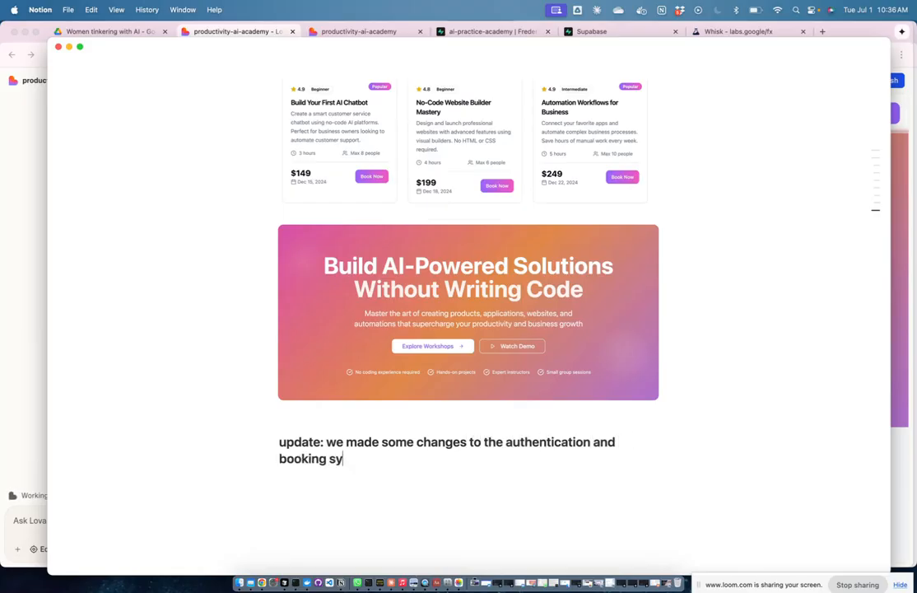
pyautogui.write('stem - no guest che')
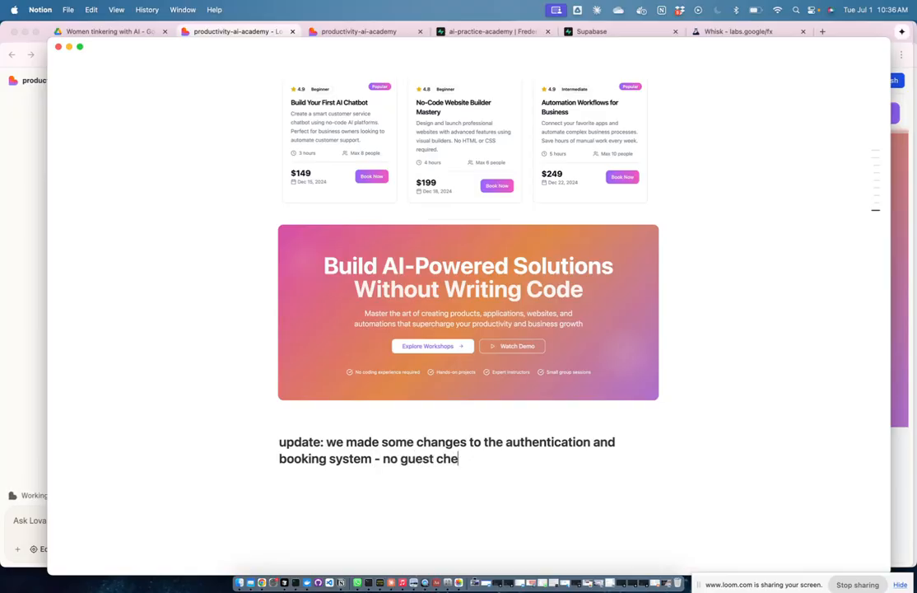
pyautogui.write('ckout and later inf of pas')
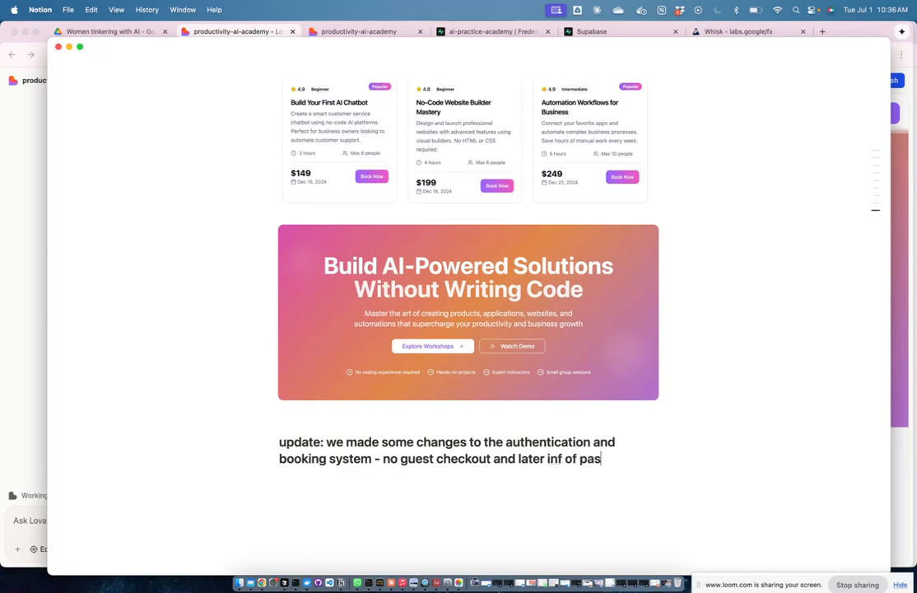
pyautogui.write('sword')
pyautogui.press('Return')
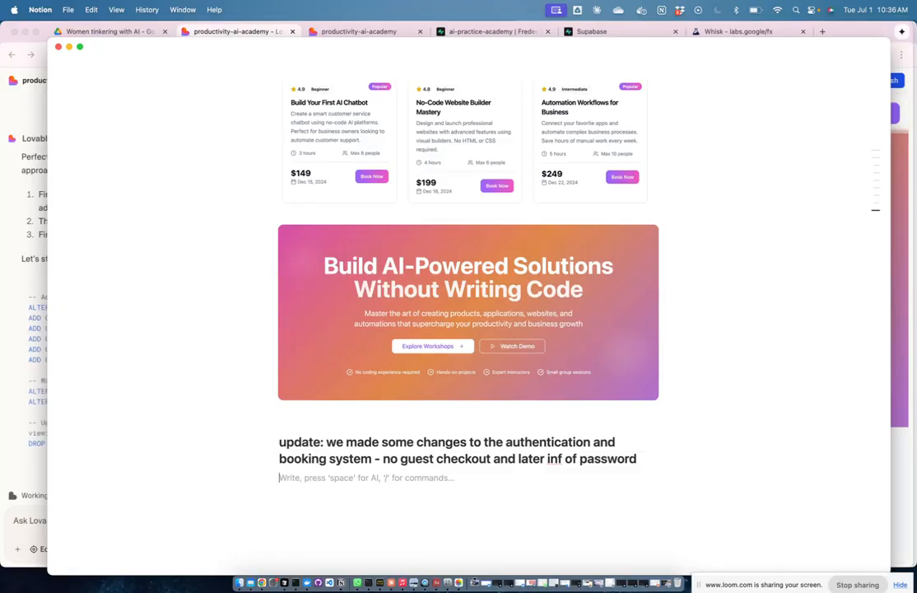
# Step: Paste the five-step implementation list beneath the update note
pyautogui.press('super+v')
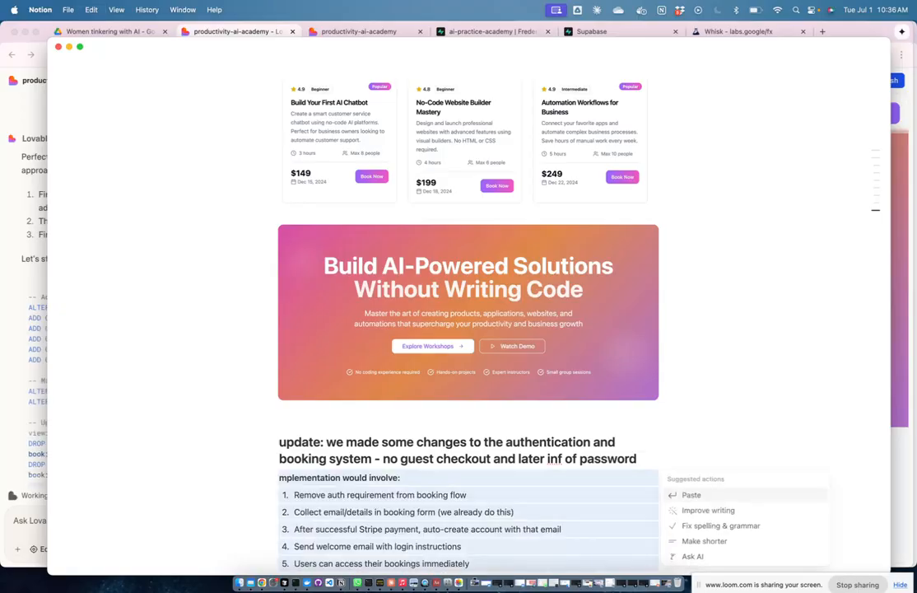
pyautogui.click(720, 416)
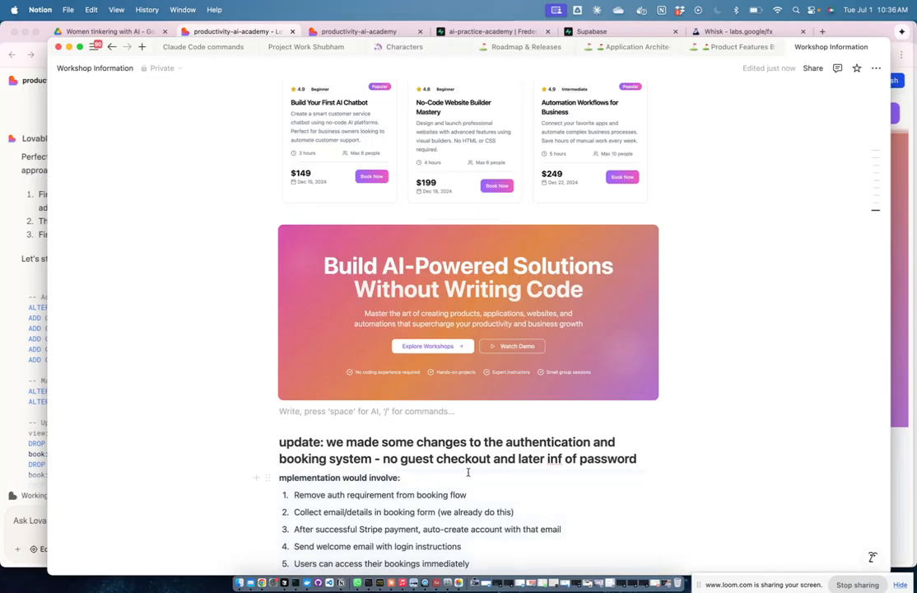
pyautogui.scroll(-3, 467, 471)
pyautogui.scroll(-1, 467, 472)
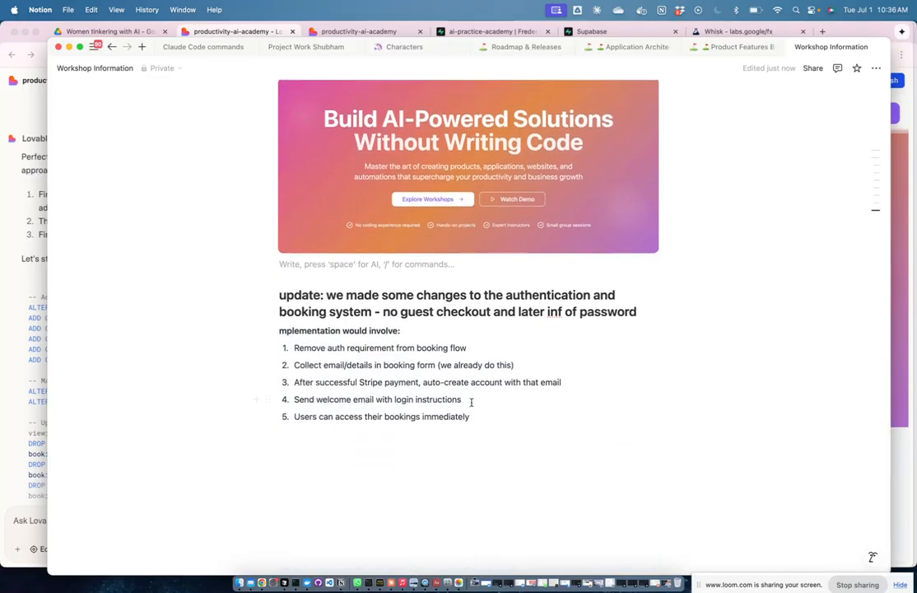
pyautogui.hotkey('ctrl', 'Up')
# Step: Review Lovable's proposed guest-booking SQL and apply the database changes
pyautogui.click(401, 457)
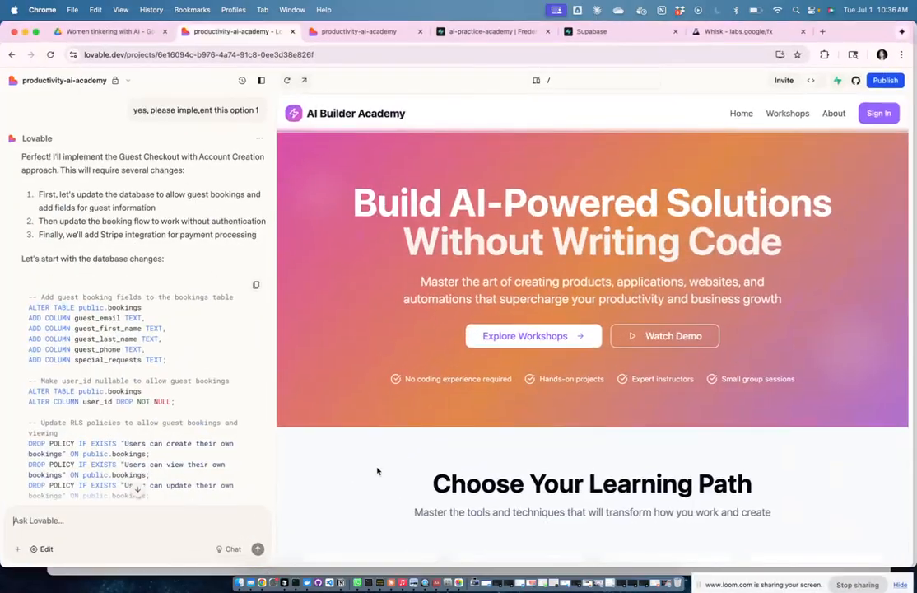
pyautogui.scroll(-1, 161, 436)
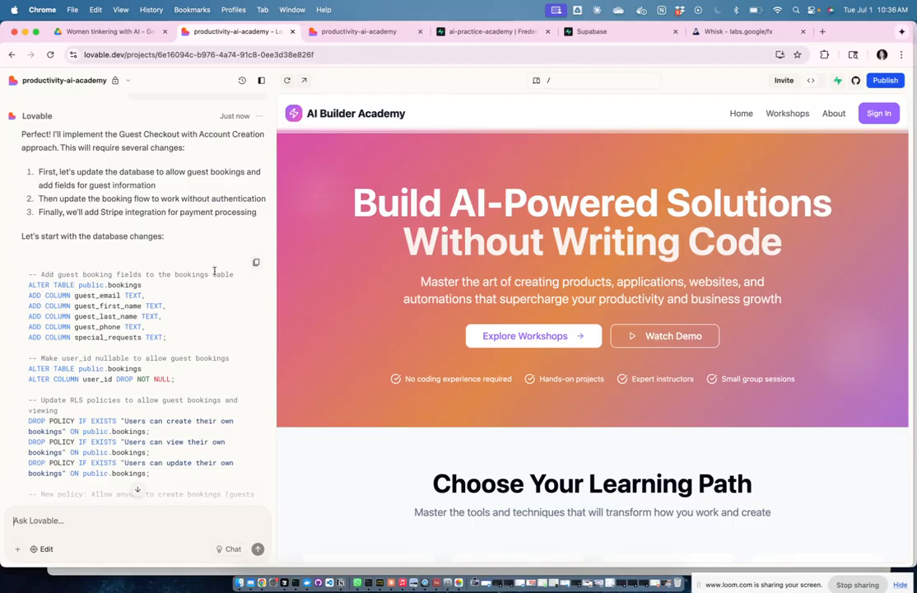
pyautogui.scroll(-5, 214, 272)
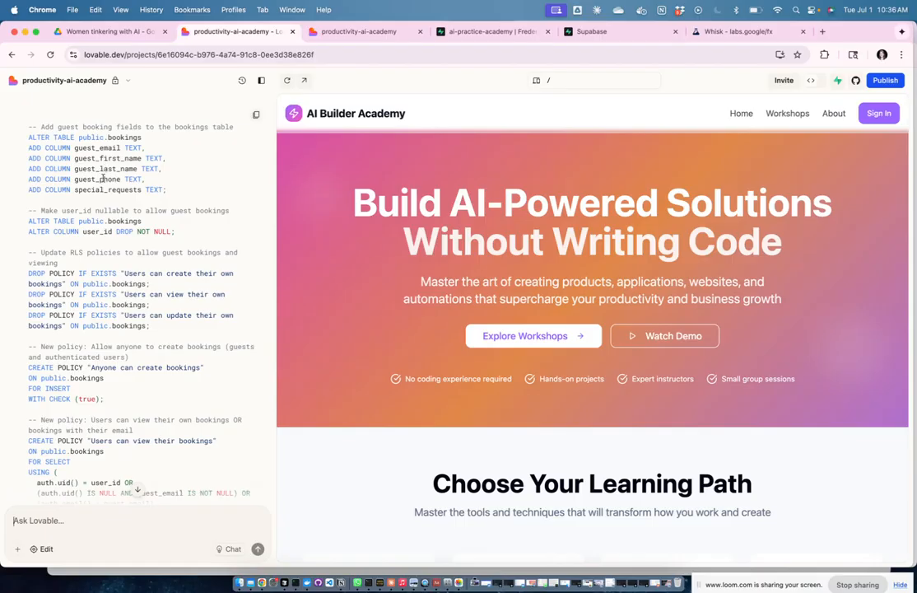
pyautogui.scroll(-2, 144, 269)
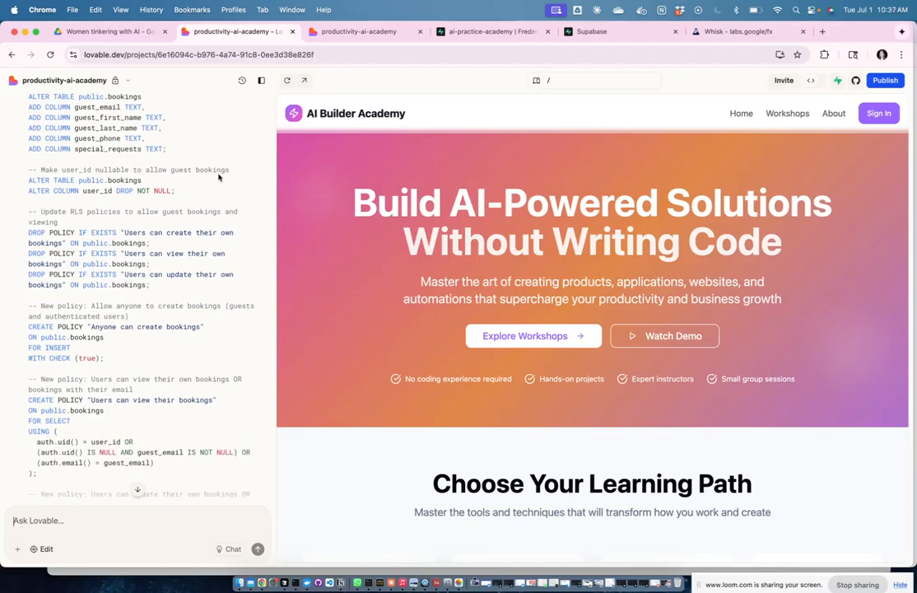
pyautogui.scroll(-3, 207, 270)
pyautogui.scroll(-3, 207, 270)
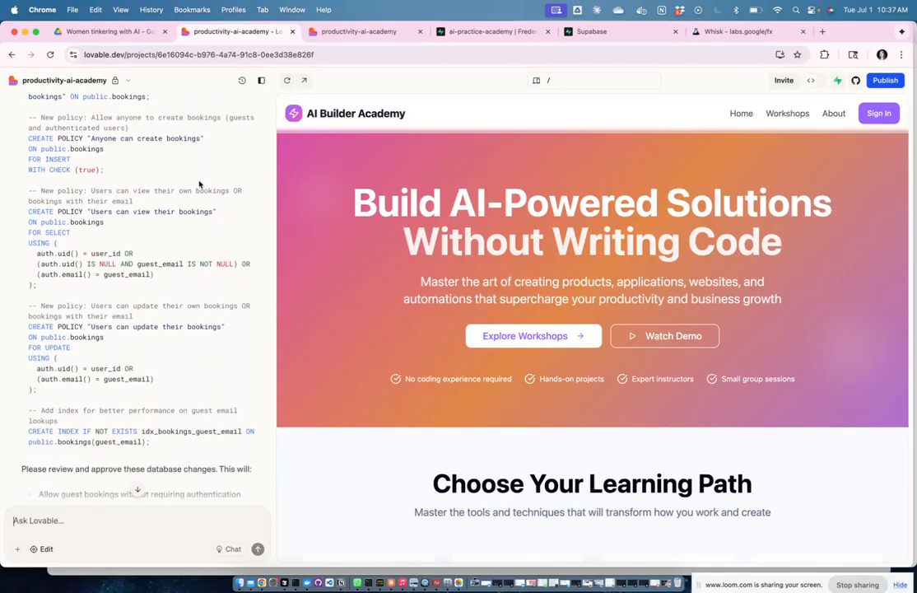
pyautogui.scroll(-1, 214, 167)
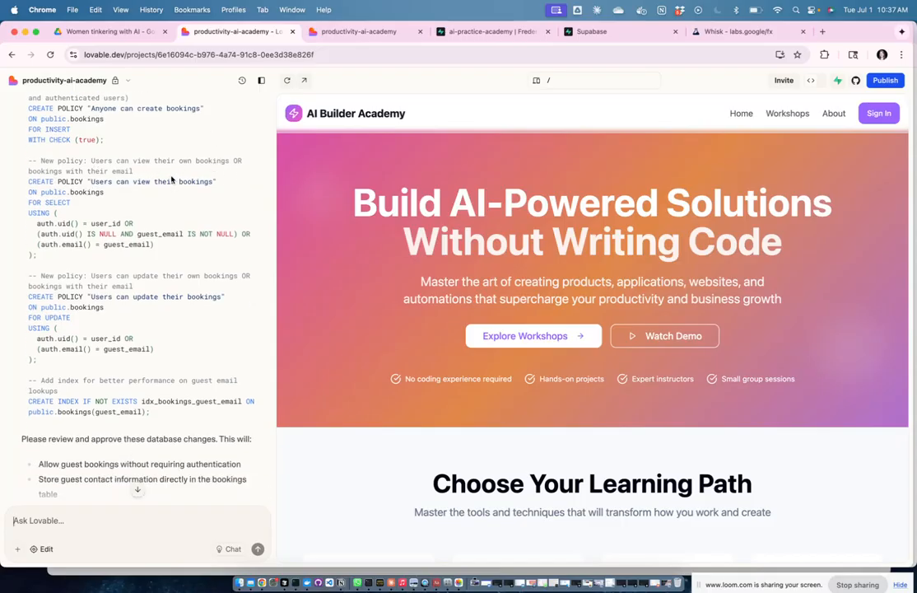
pyautogui.scroll(-2, 220, 209)
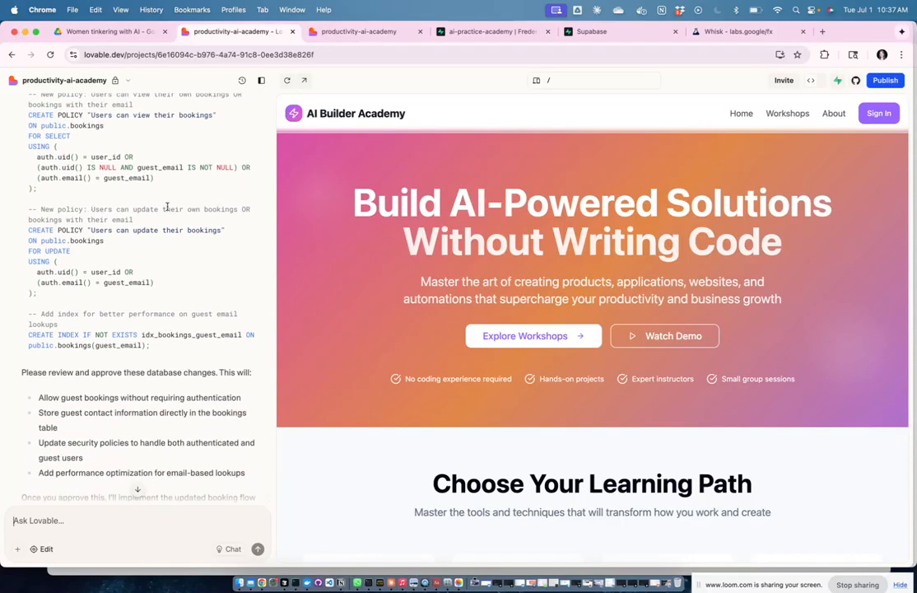
pyautogui.scroll(-2, 199, 266)
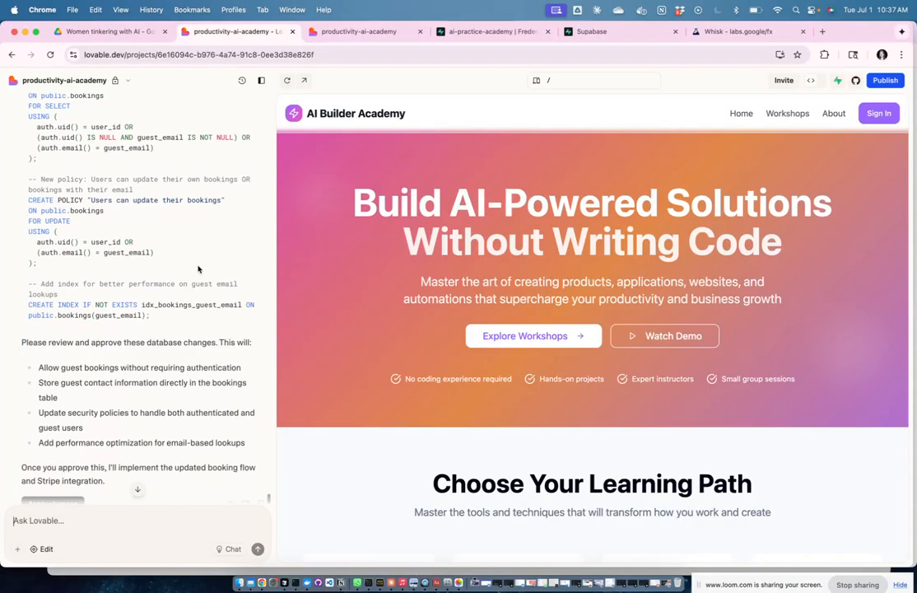
pyautogui.click(53, 489)
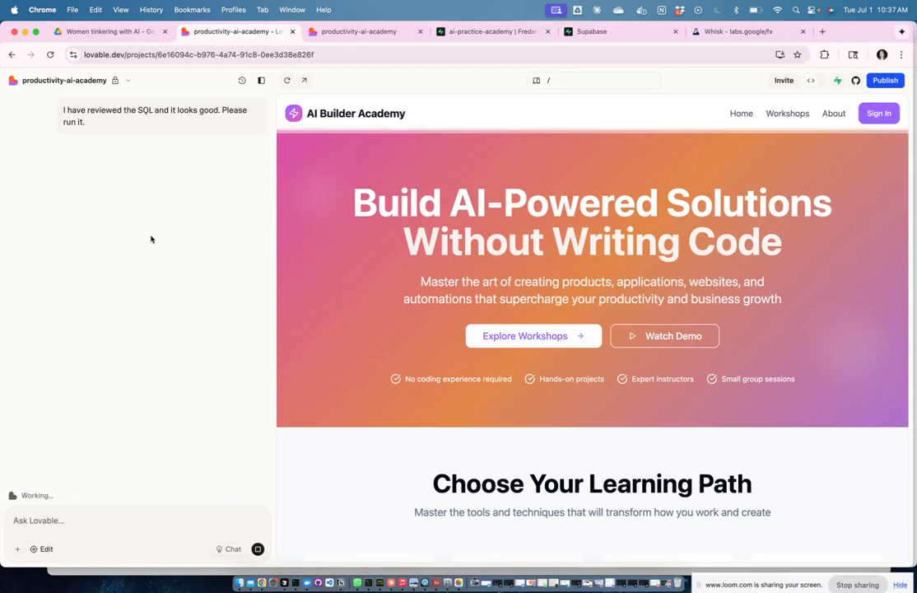
pyautogui.hotkey('ctrl', 'Up')
# Step: Look over the six-step implementation plan on the Notion page
pyautogui.click(462, 237)
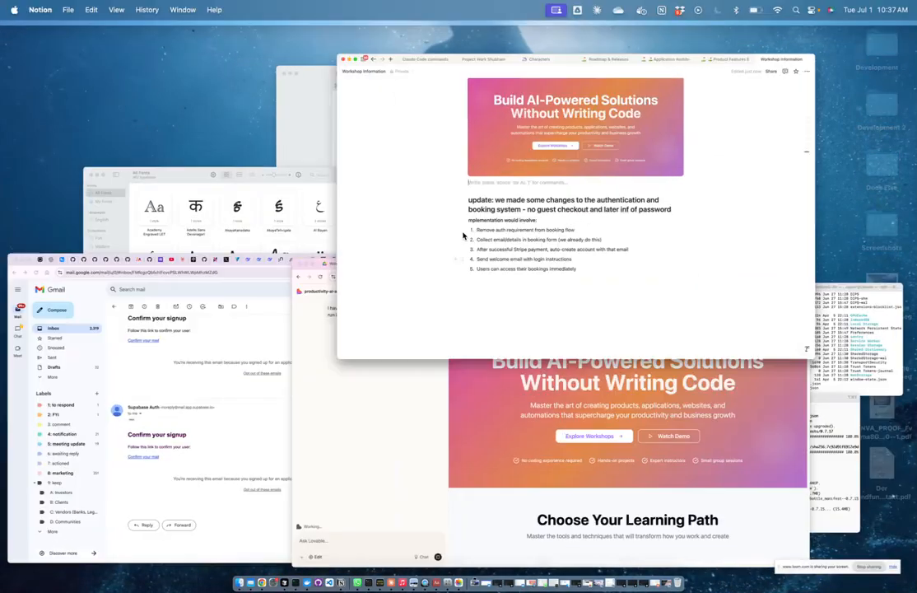
pyautogui.scroll(-10, 481, 192)
pyautogui.scroll(1, 481, 188)
pyautogui.scroll(-2, 405, 207)
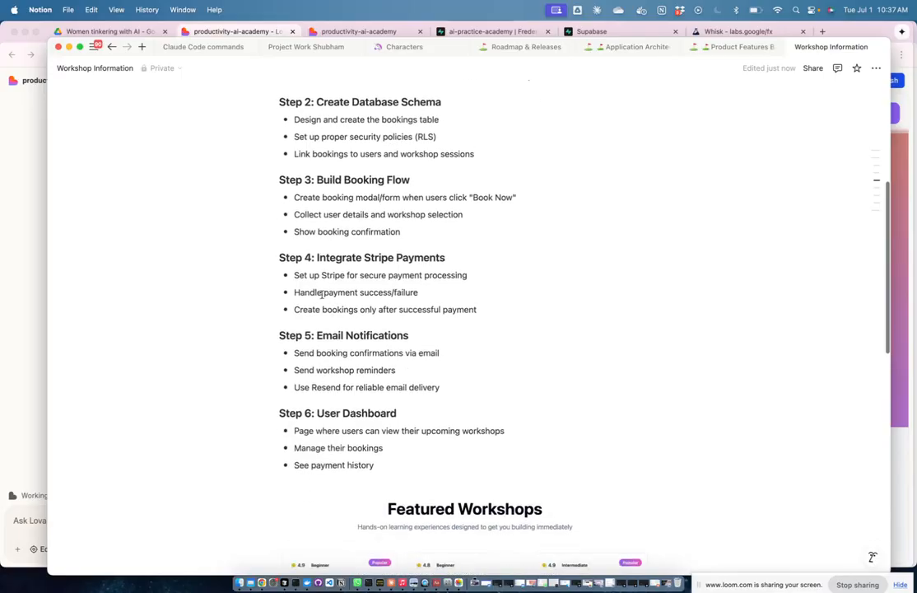
pyautogui.scroll(-1, 490, 383)
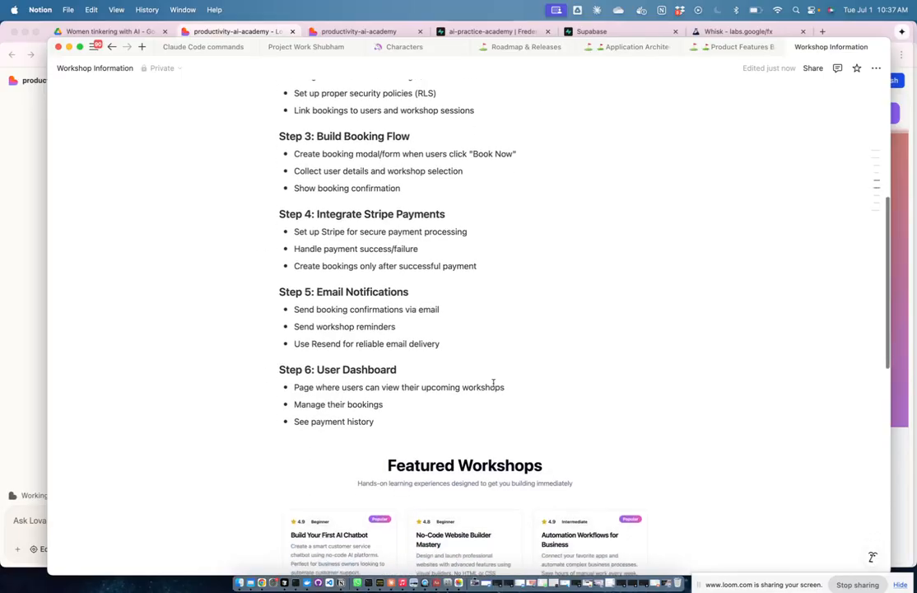
pyautogui.scroll(-2, 404, 298)
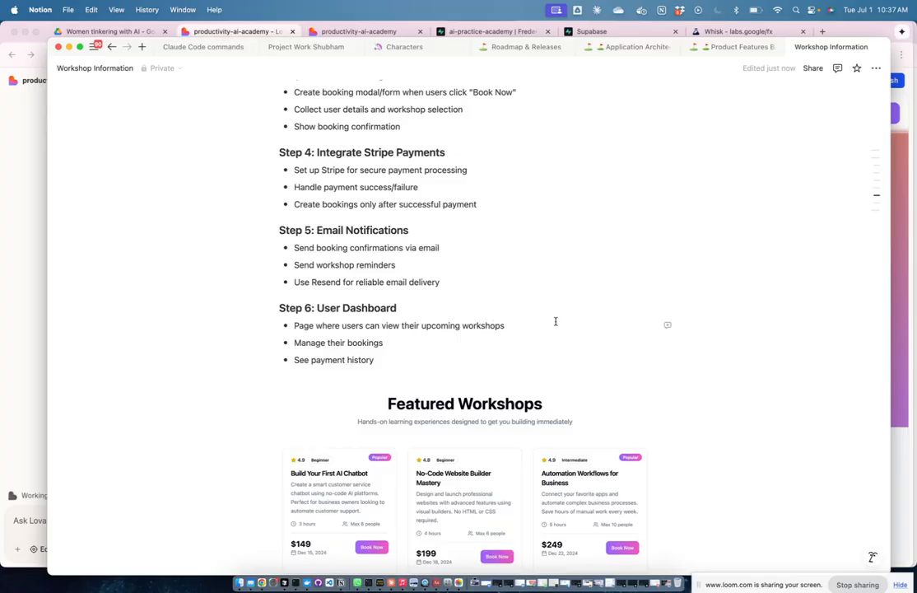
pyautogui.scroll(3, 344, 303)
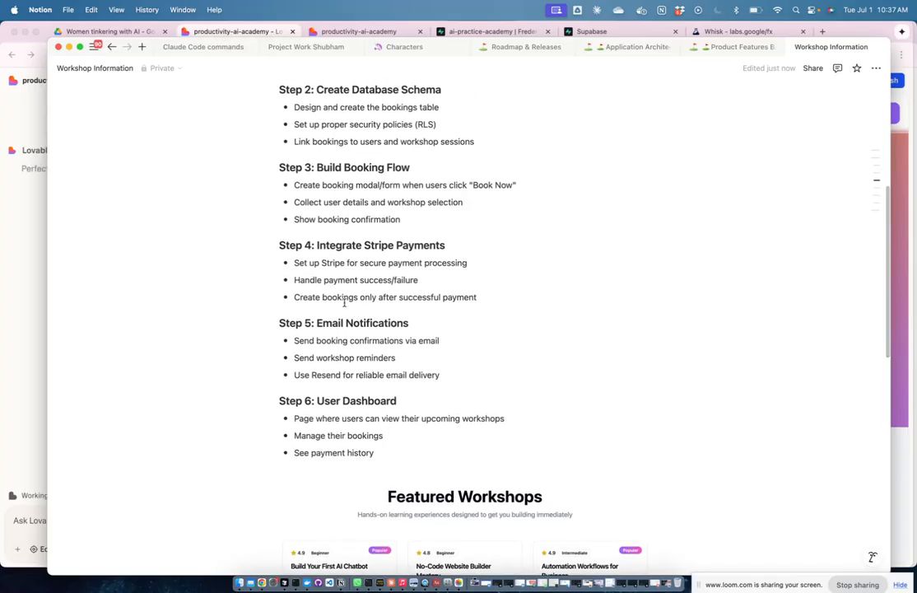
pyautogui.scroll(3, 464, 286)
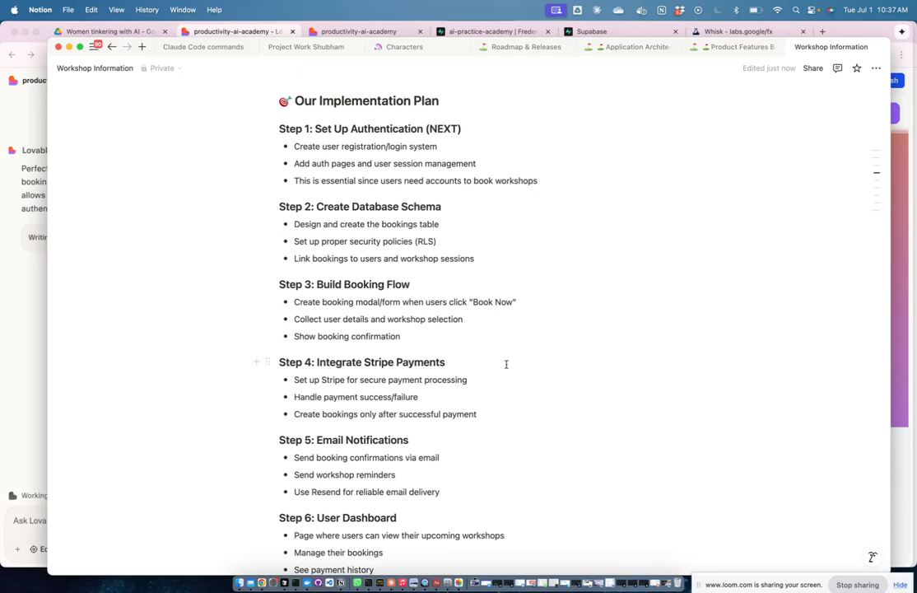
# Step: Open the ai-practice-academy project's Table Editor in Supabase
pyautogui.hotkey('ctrl', 'Up')
pyautogui.click(445, 412)
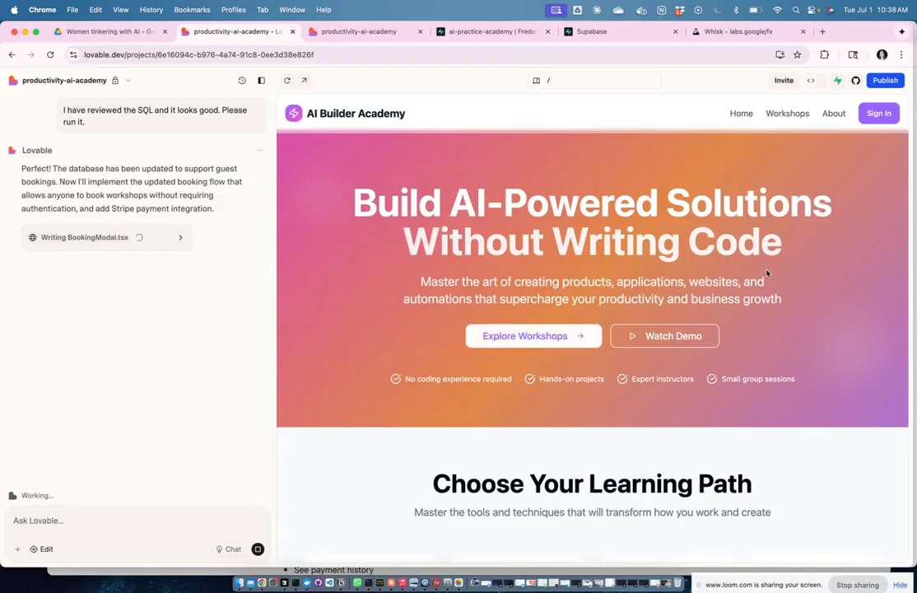
pyautogui.click(490, 32)
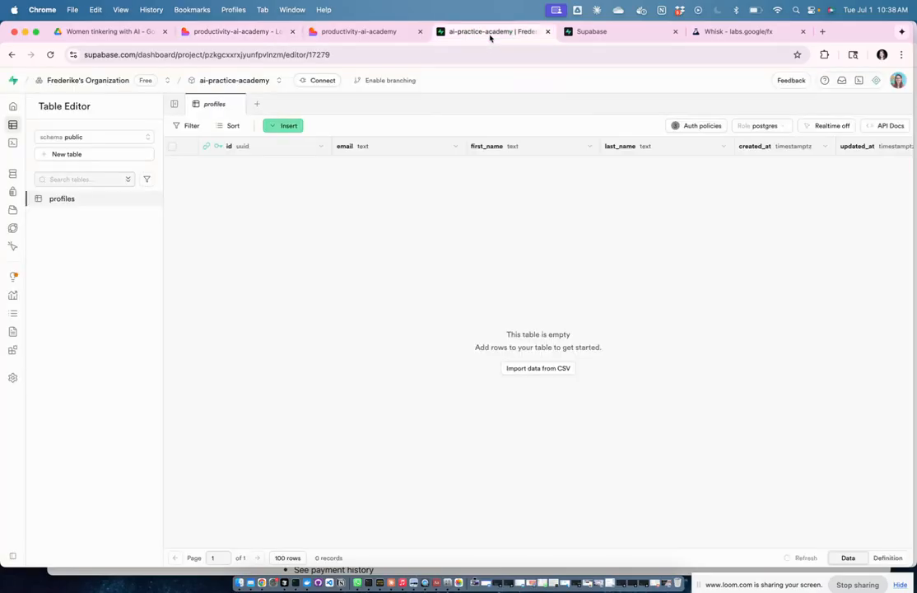
# Step: Open the workshops table and scroll across its columns
pyautogui.click(431, 58)
pyautogui.click(276, 305)
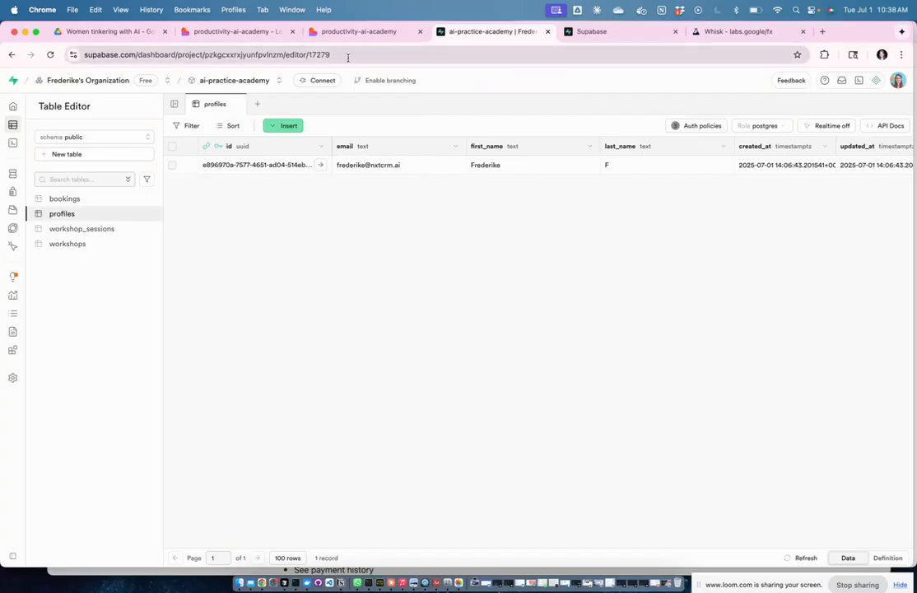
pyautogui.click(80, 244)
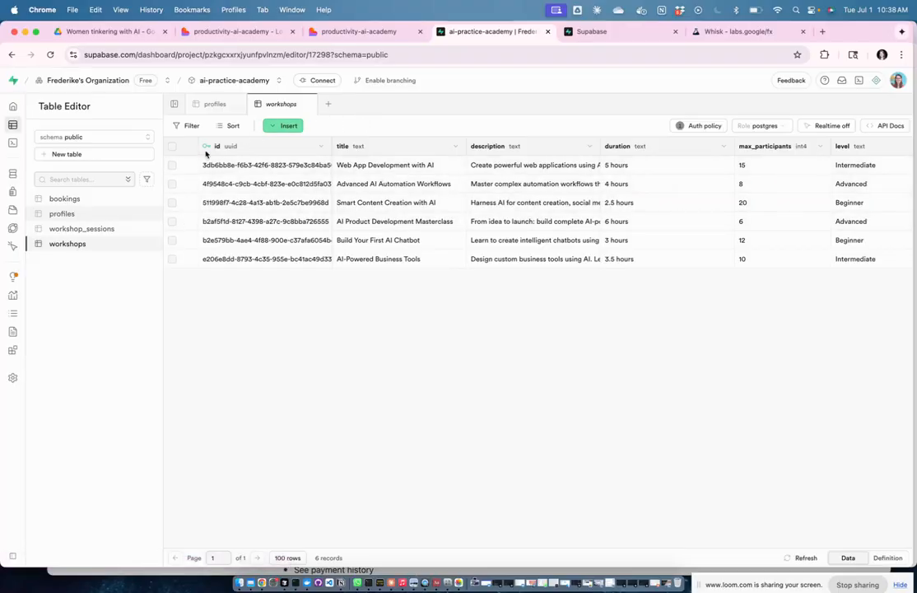
pyautogui.hscroll(-5, 511, 230)
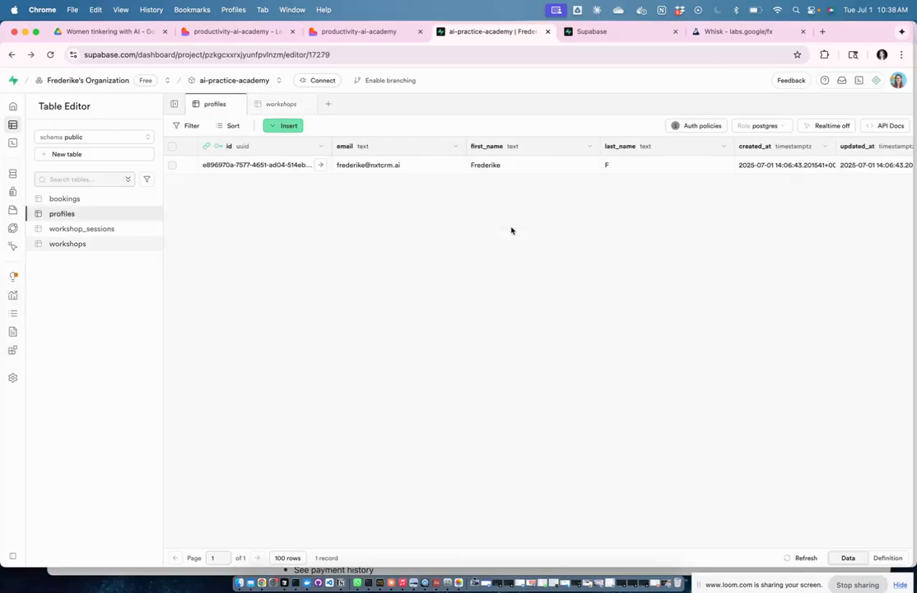
pyautogui.click(69, 245)
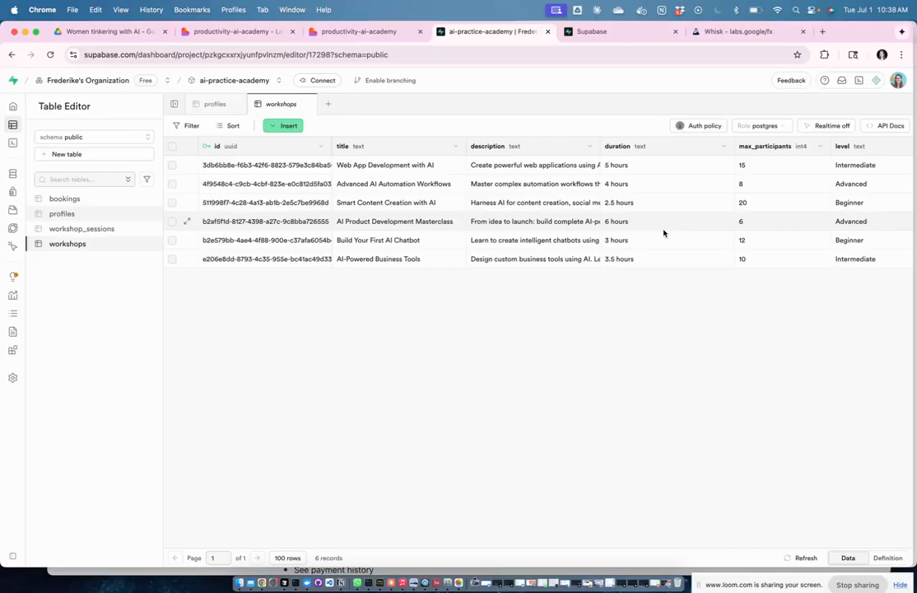
pyautogui.hscroll(5, 696, 237)
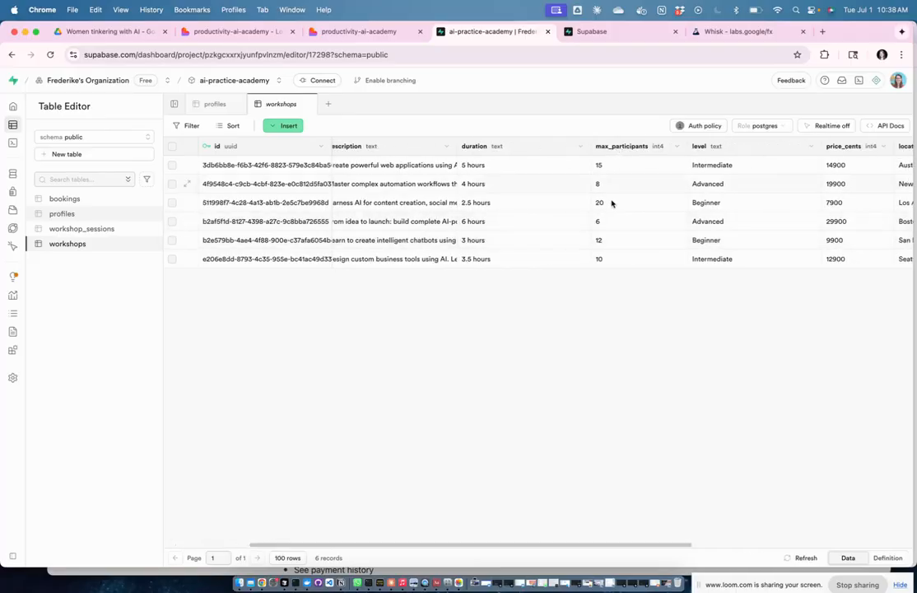
pyautogui.hscroll(10, 618, 222)
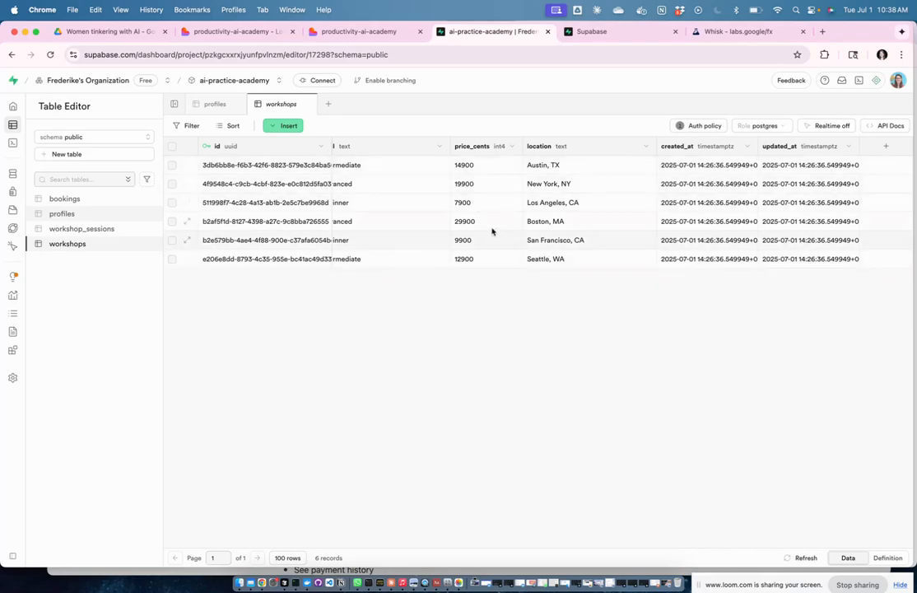
pyautogui.hscroll(-10, 492, 232)
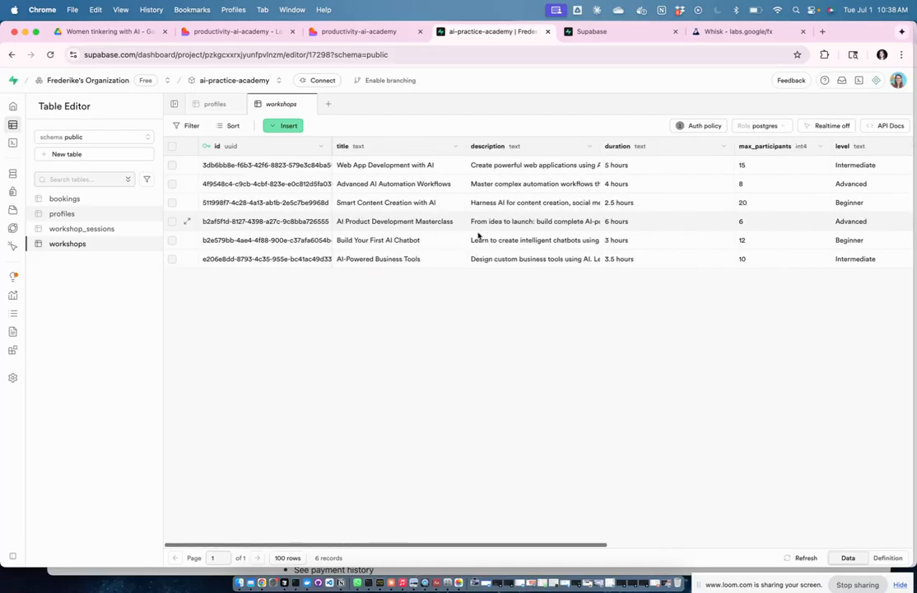
# Step: Check the bookings, profiles and workshop_sessions tables, ending on the pending 9900 booking
pyautogui.click(102, 200)
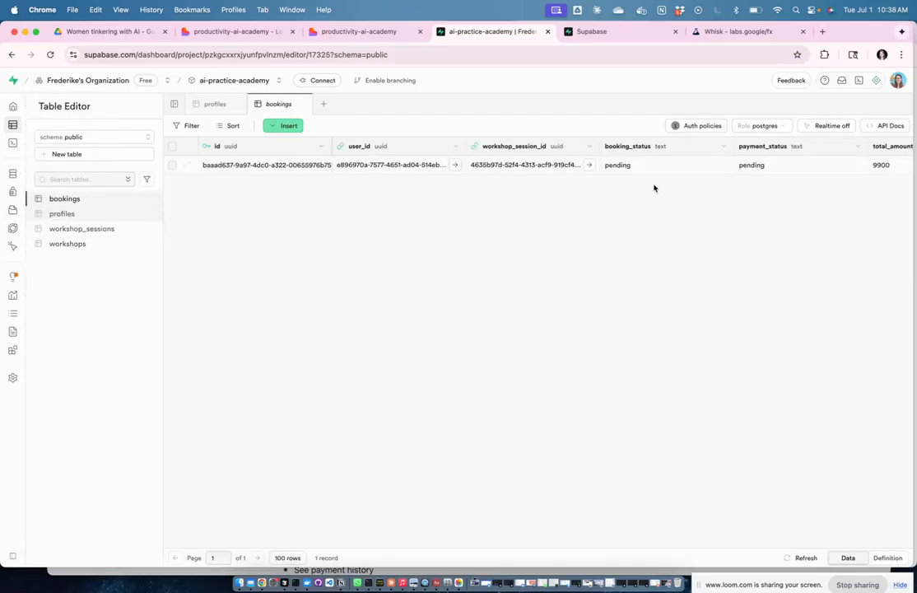
pyautogui.hscroll(4, 683, 171)
pyautogui.hscroll(6, 682, 170)
pyautogui.hscroll(2, 682, 170)
pyautogui.hscroll(-10, 684, 168)
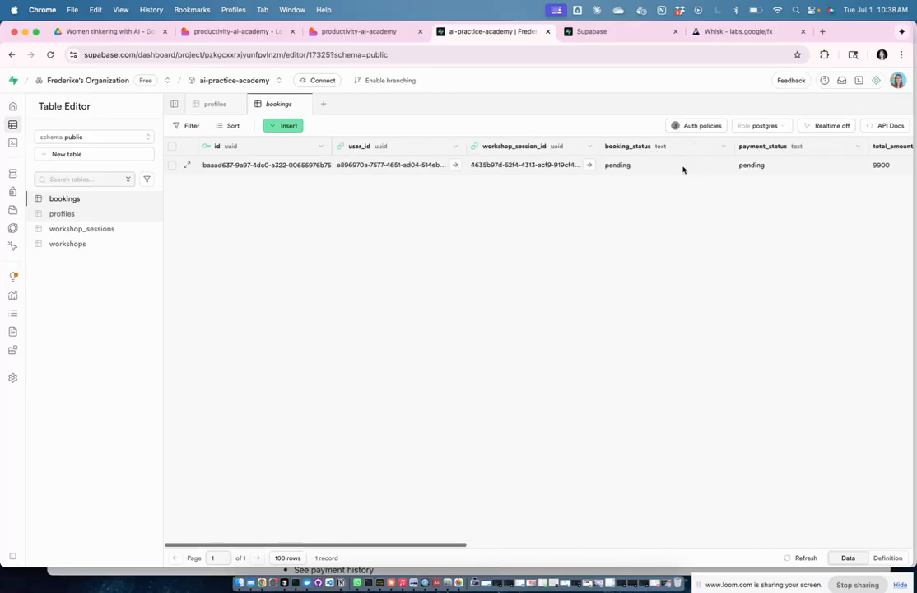
pyautogui.click(66, 214)
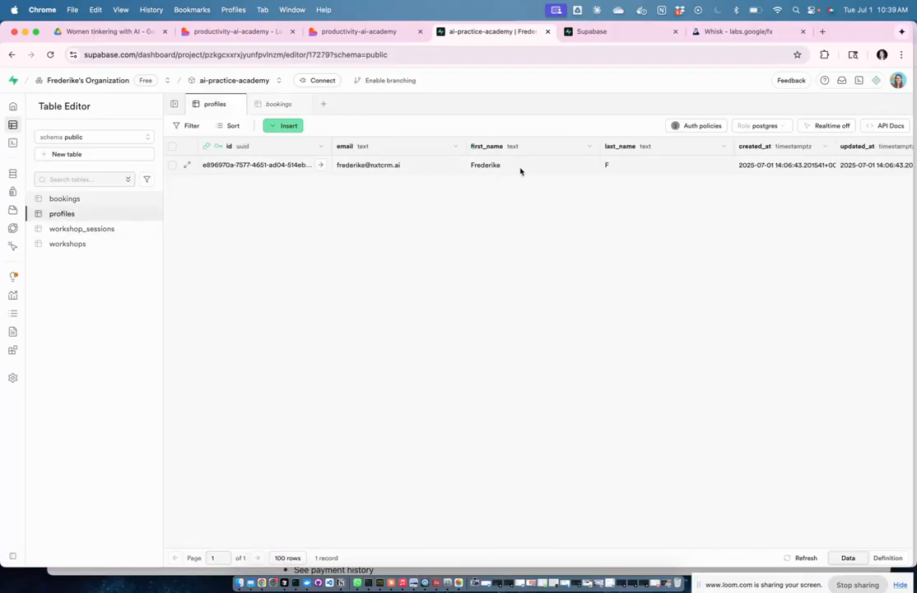
pyautogui.hscroll(2, 655, 176)
pyautogui.hscroll(-2, 655, 176)
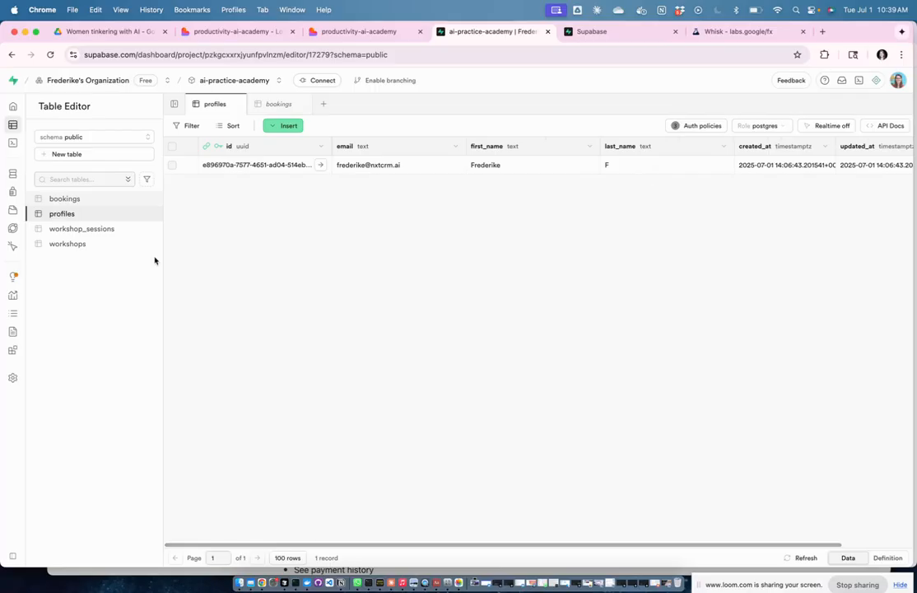
pyautogui.click(86, 229)
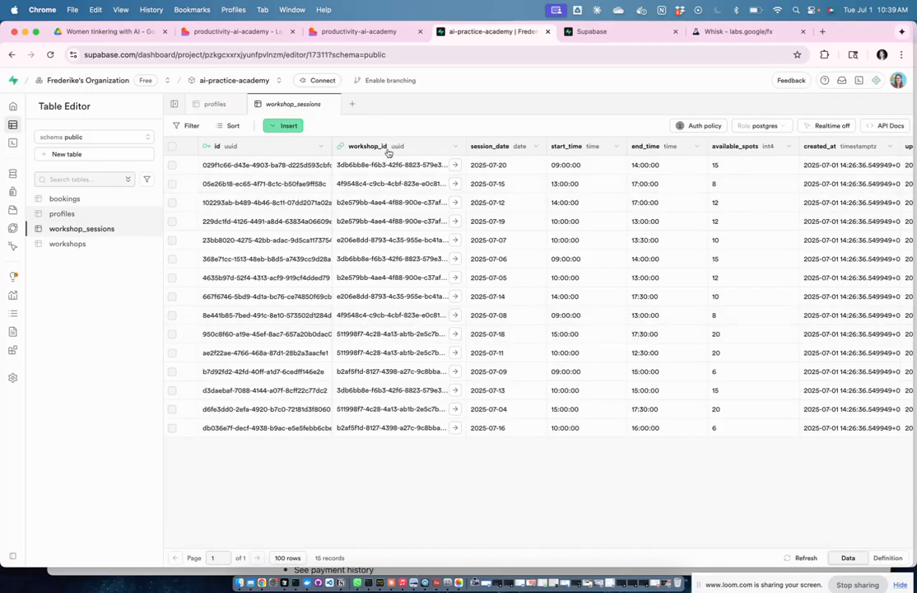
pyautogui.hscroll(3, 528, 298)
pyautogui.hscroll(-3, 510, 294)
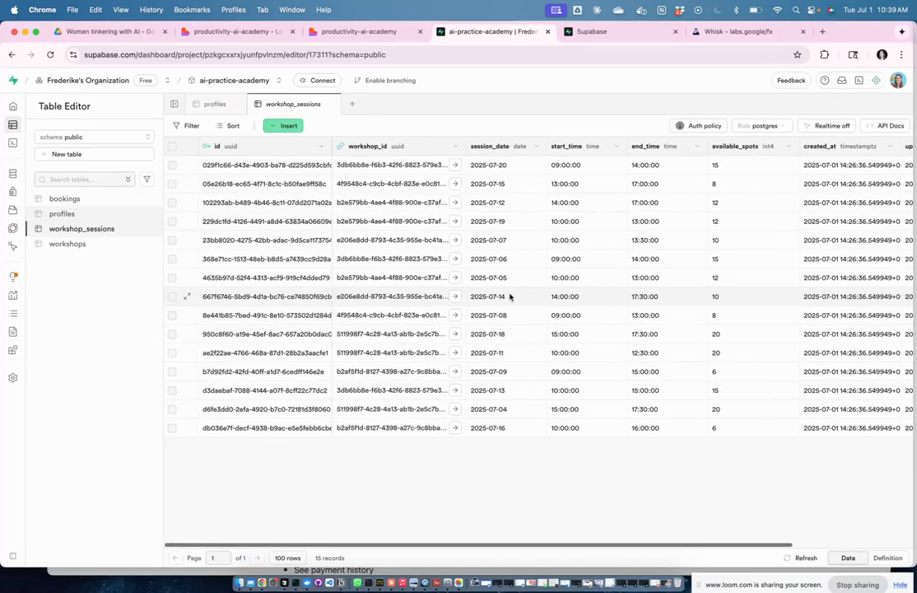
pyautogui.click(94, 244)
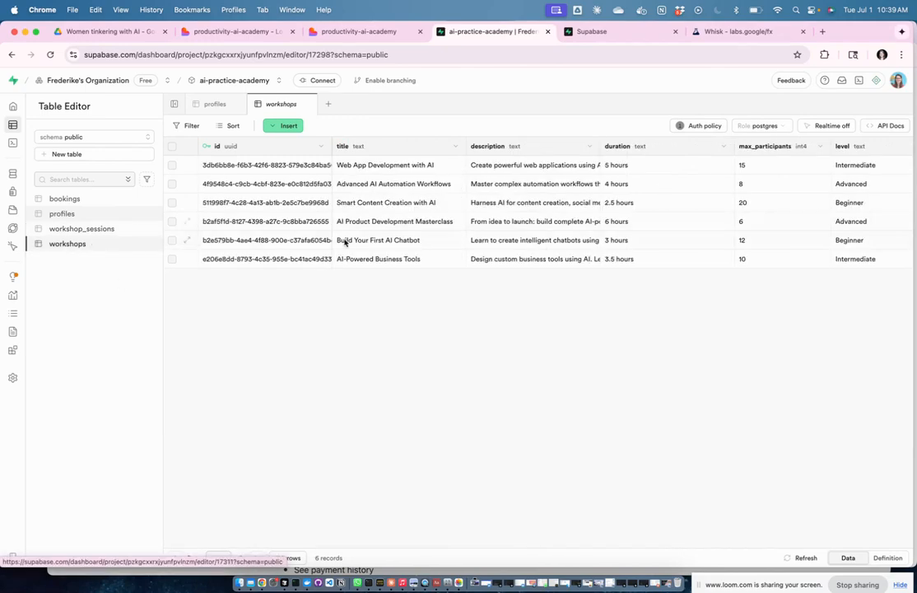
pyautogui.click(90, 200)
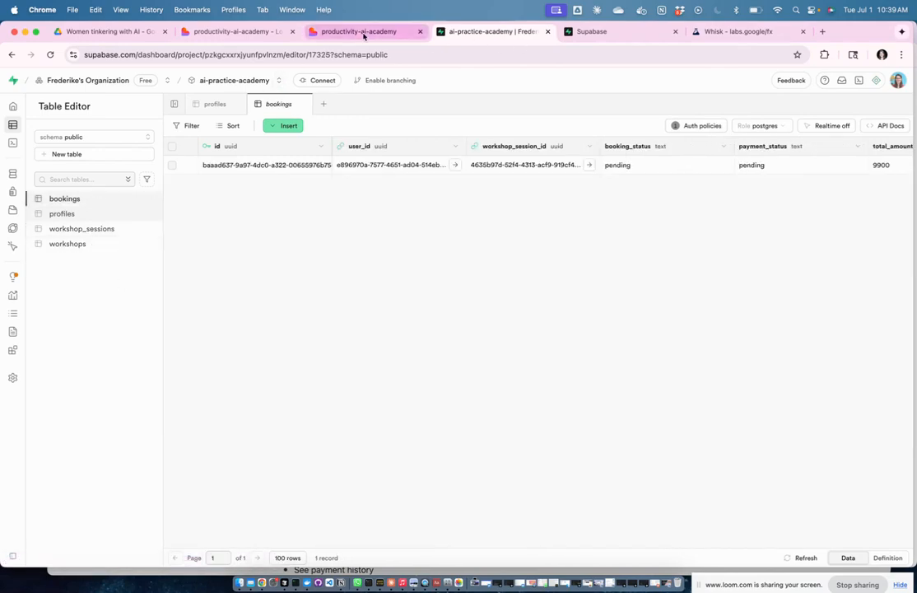
# Step: Read Lovable's reply confirming guest checkout and requesting the Stripe Secret Key in Edge Functions secrets
pyautogui.click(257, 32)
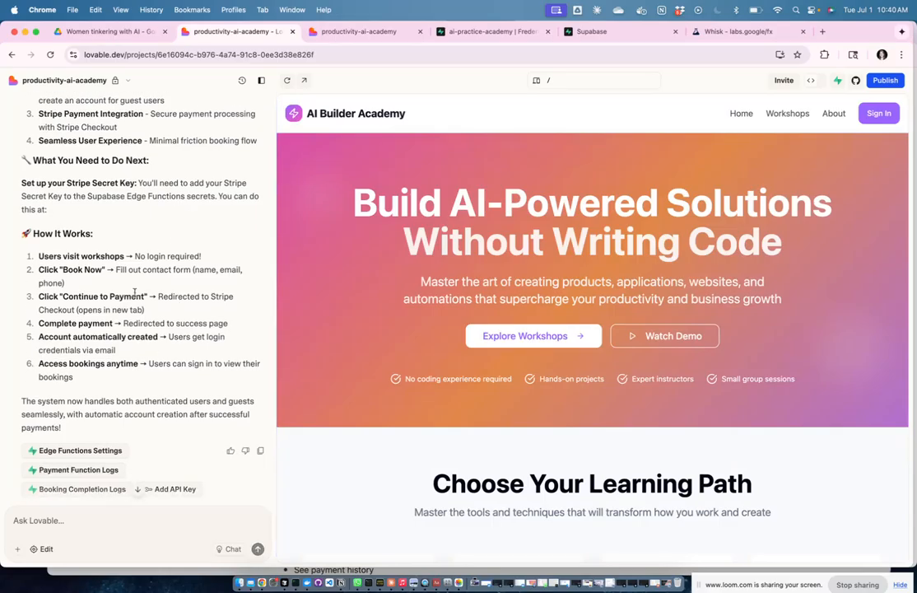
pyautogui.scroll(2, 141, 203)
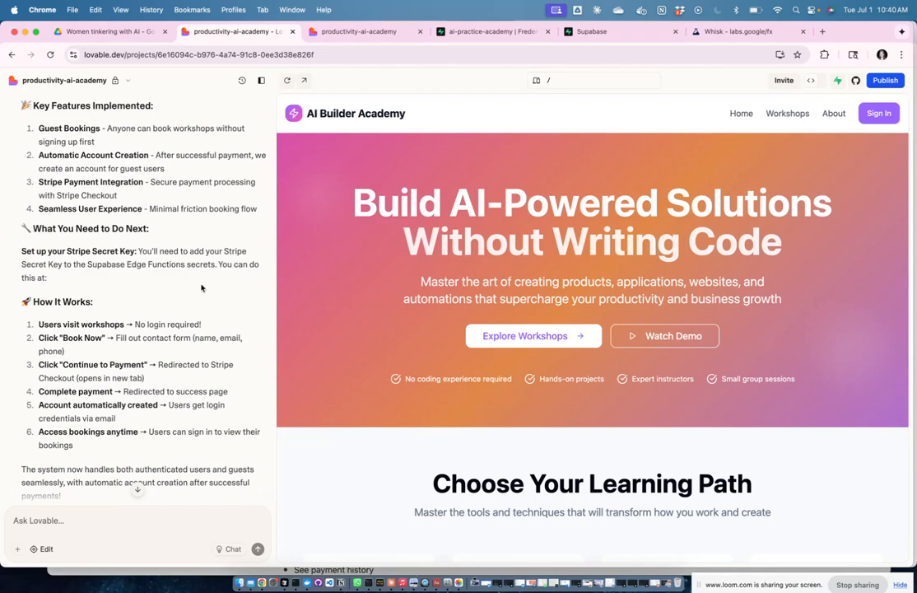
pyautogui.scroll(-2, 200, 287)
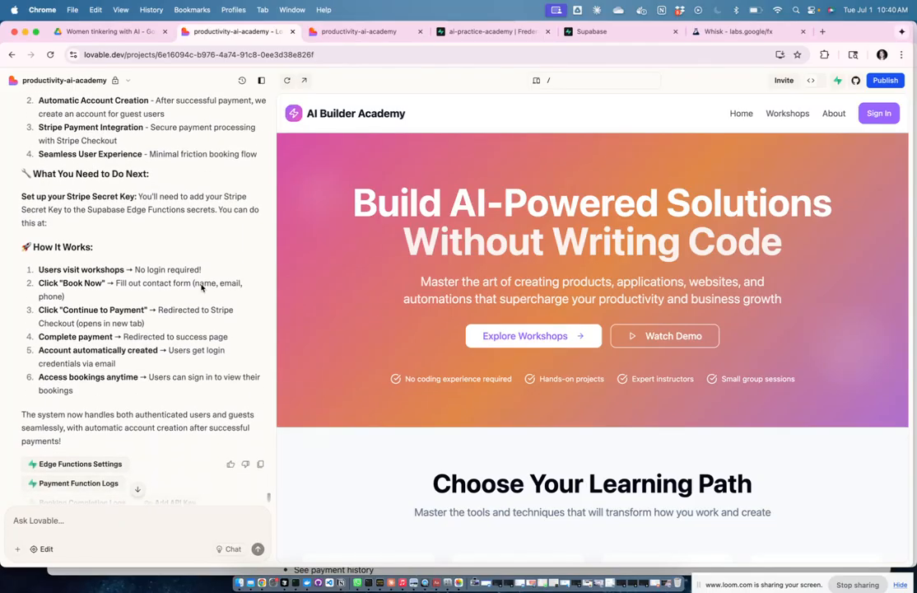
pyautogui.scroll(-2, 197, 240)
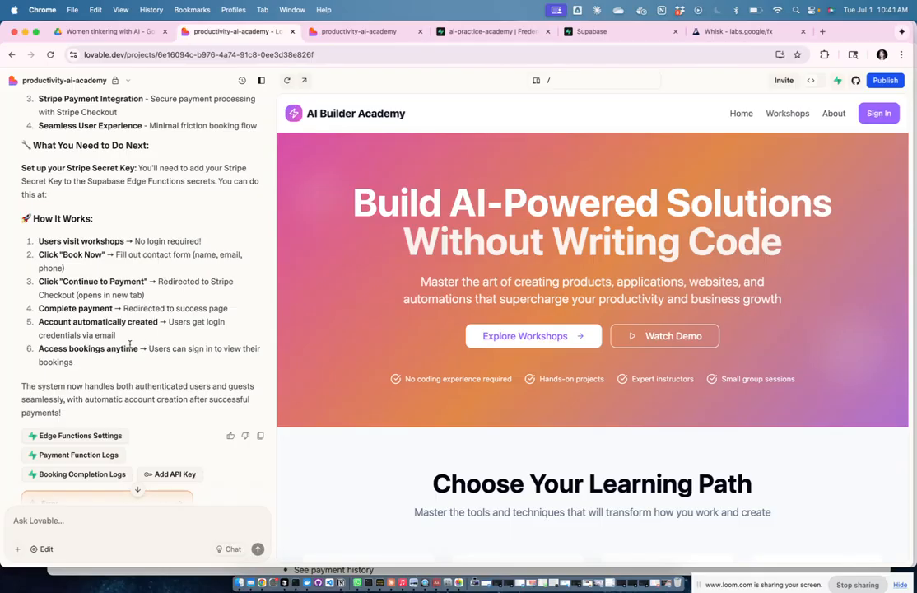
# Step: Paste Lovable's six-step How It Works list into the Notion page
pyautogui.moveTo(80, 367); pyautogui.dragTo(21, 213)
pyautogui.press('super+c')
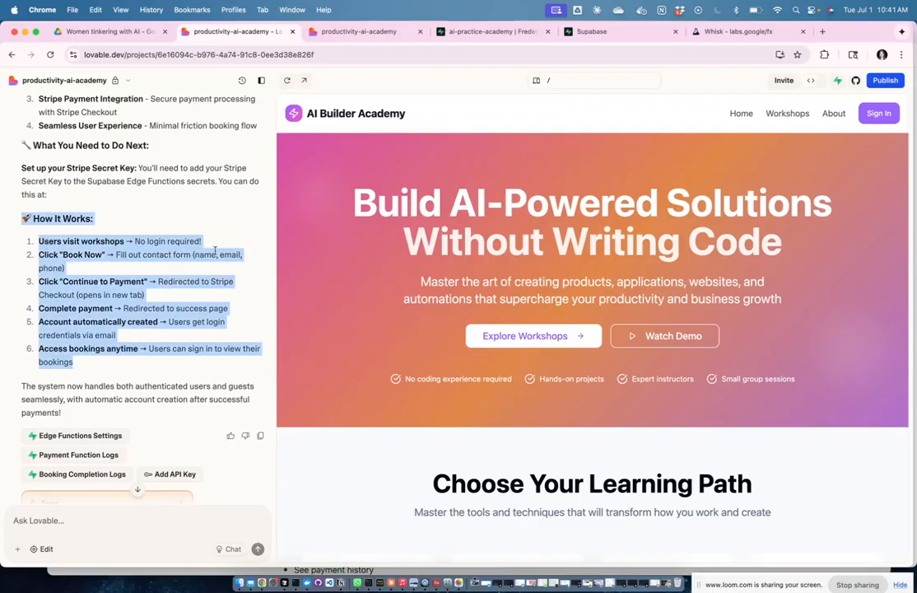
pyautogui.hotkey('ctrl', 'Up')
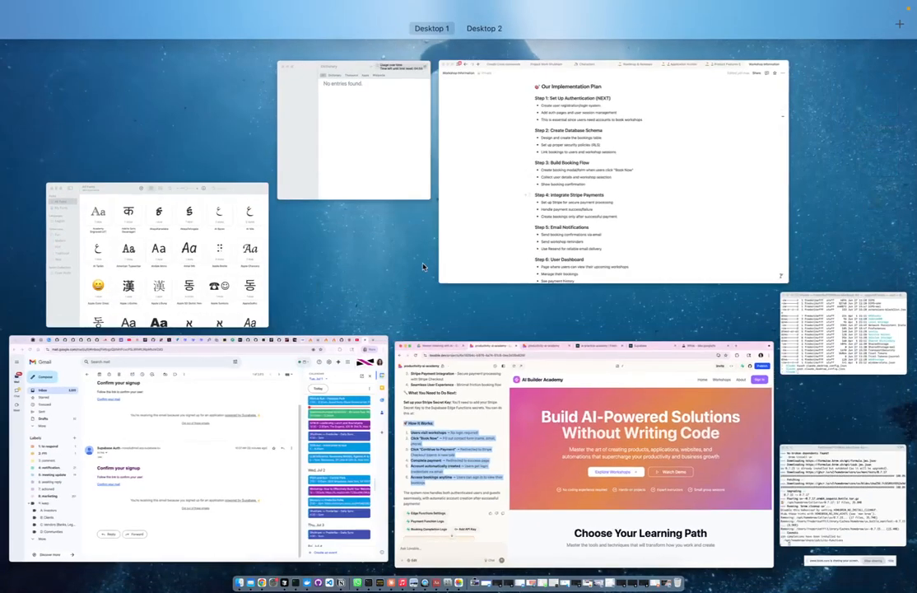
pyautogui.click(544, 184)
pyautogui.scroll(-5, 440, 354)
pyautogui.scroll(-5, 441, 354)
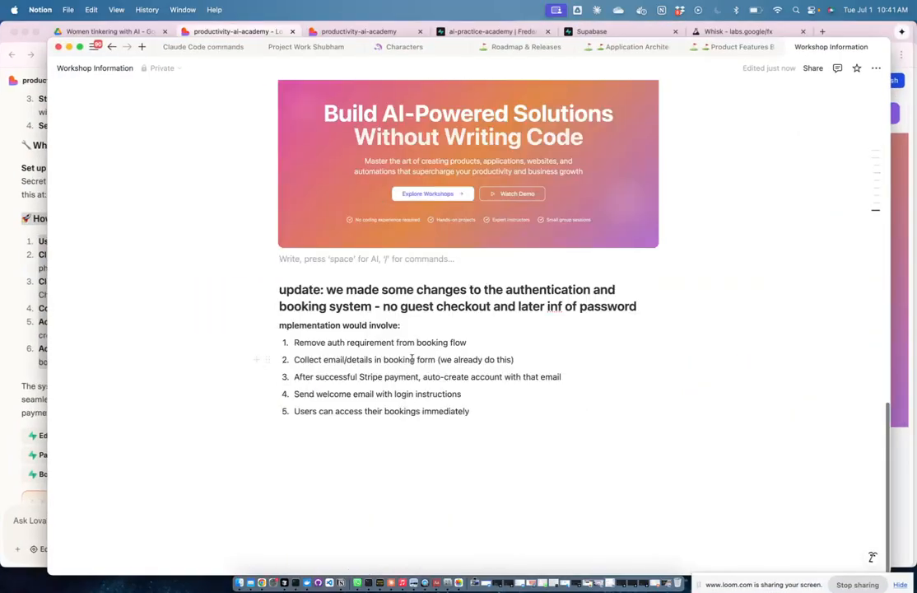
pyautogui.press('super+v')
# Step: Delete the old five-step implementation list, then return to Lovable
pyautogui.moveTo(495, 405); pyautogui.dragTo(276, 322)
pyautogui.press('BackSpace')
pyautogui.press('BackSpace')
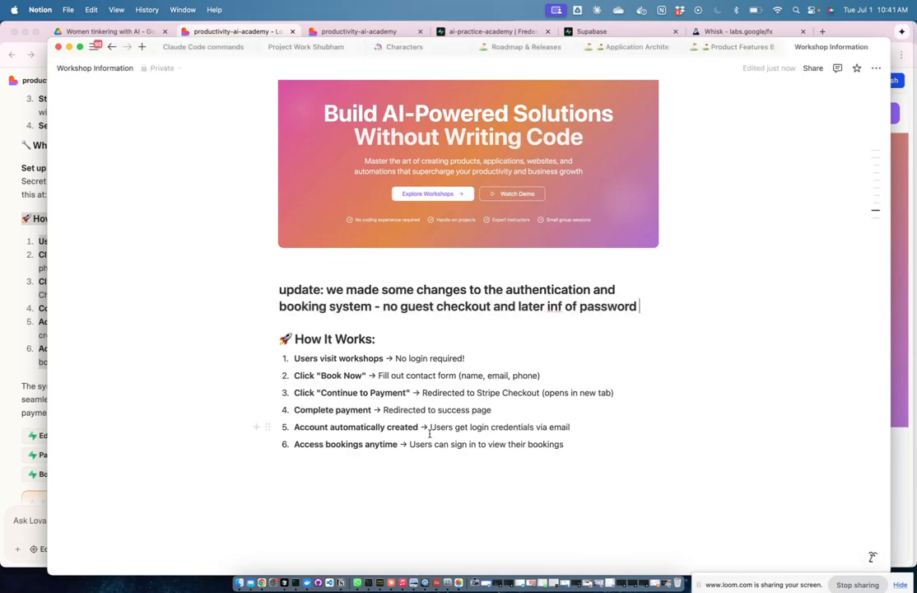
pyautogui.hotkey('ctrl', 'Up')
pyautogui.click(465, 459)
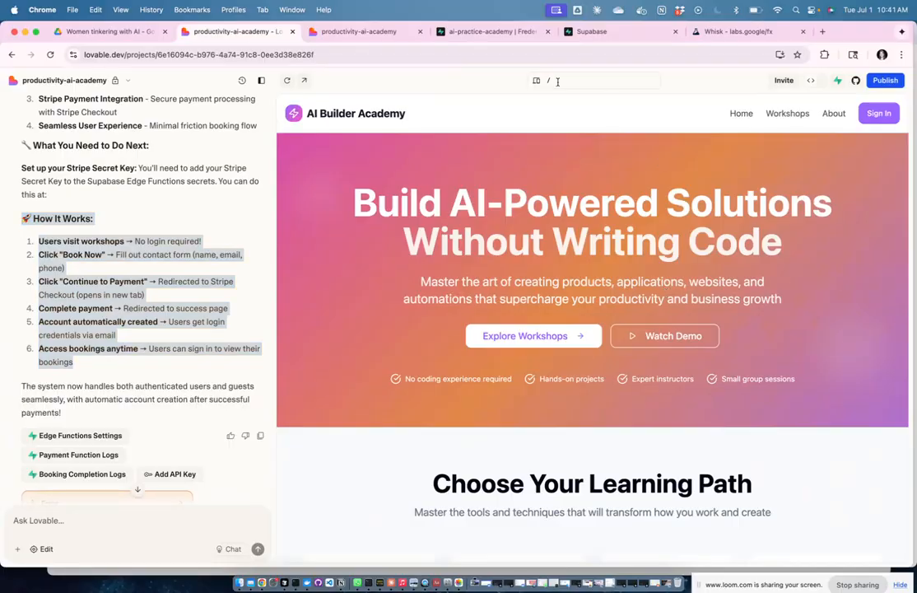
# Step: Reload the preview site and look over its home page
pyautogui.click(380, 35)
pyautogui.click(320, 55)
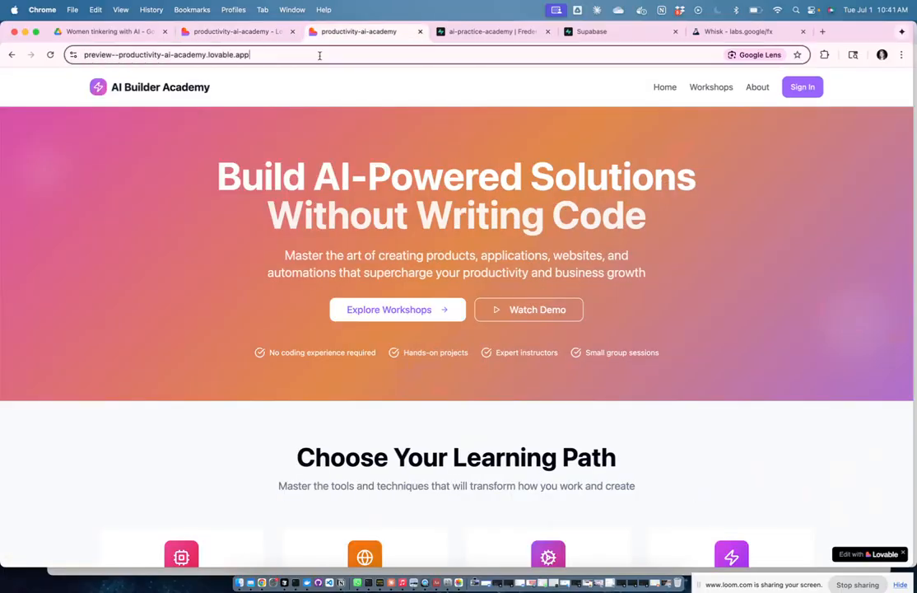
pyautogui.press('Return')
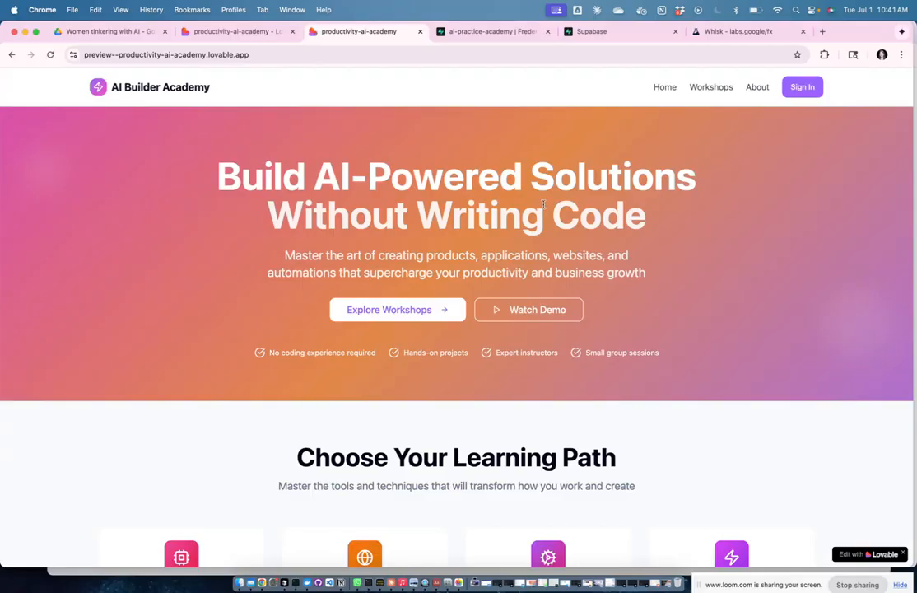
pyautogui.scroll(-6, 571, 376)
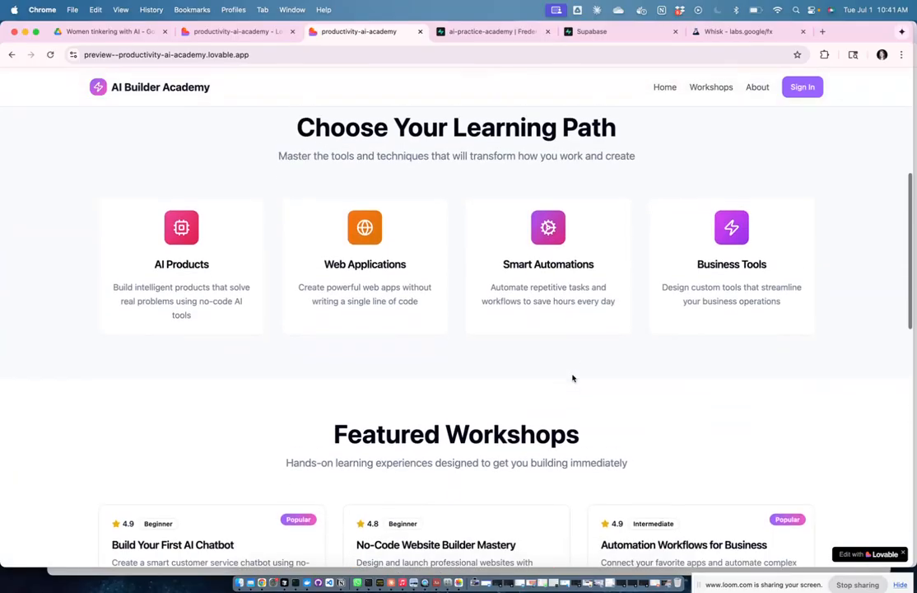
pyautogui.scroll(-2, 354, 407)
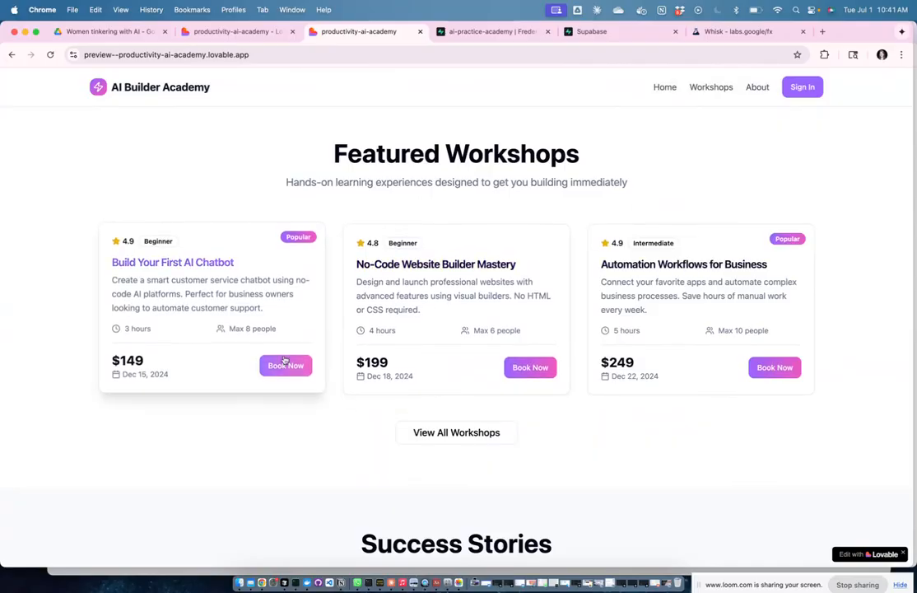
pyautogui.scroll(10, 536, 176)
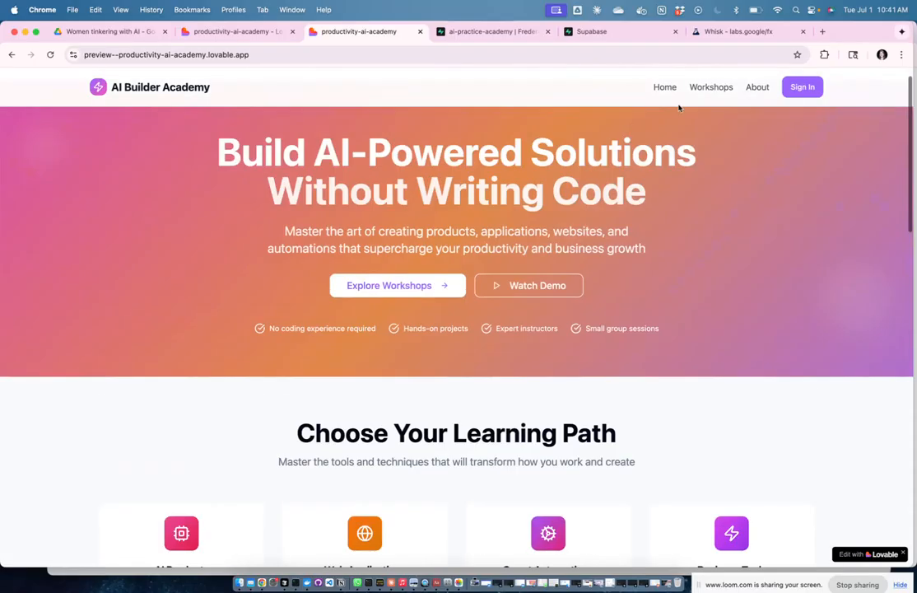
# Step: Go to Workshops and expand the available dates for Build Your First AI Chatbot
pyautogui.click(705, 90)
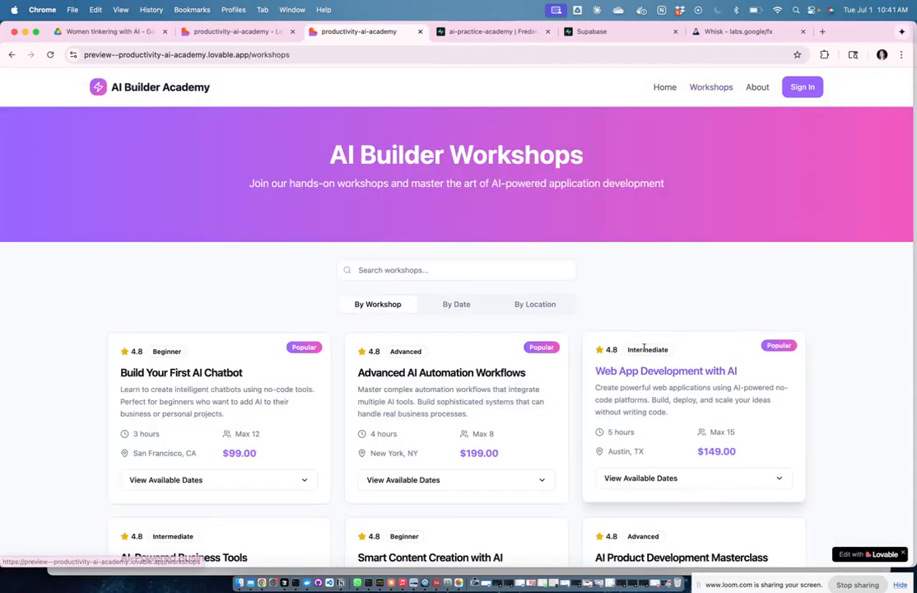
pyautogui.scroll(-5, 642, 350)
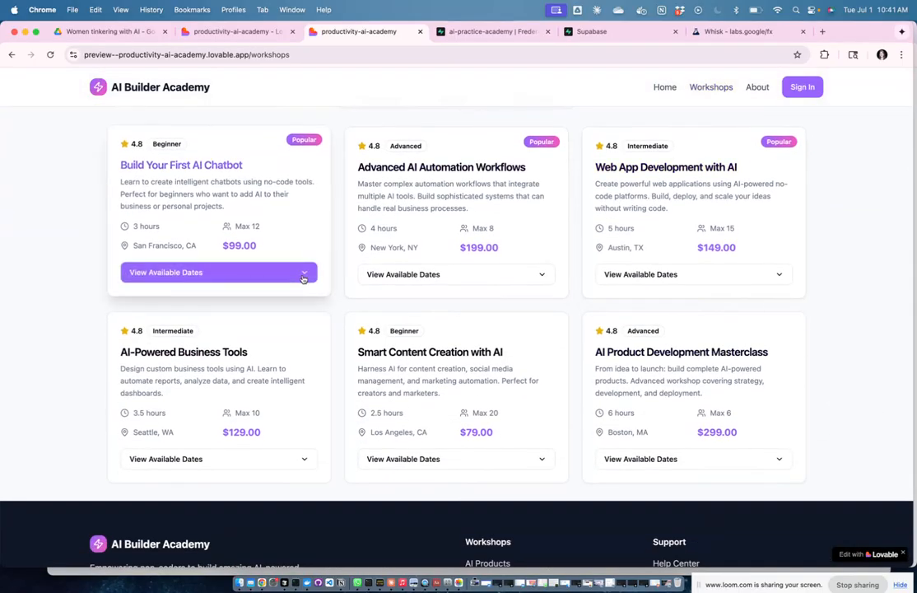
pyautogui.click(306, 274)
# Step: Book the Jul 04, 2025 session and enter the guest's first name, last name and e-mail
pyautogui.click(284, 343)
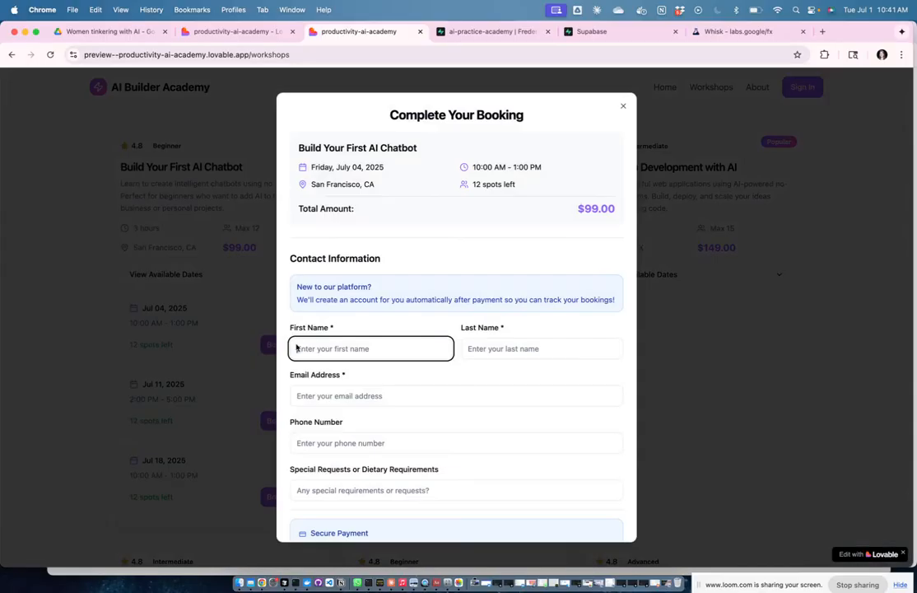
pyautogui.scroll(-3, 526, 261)
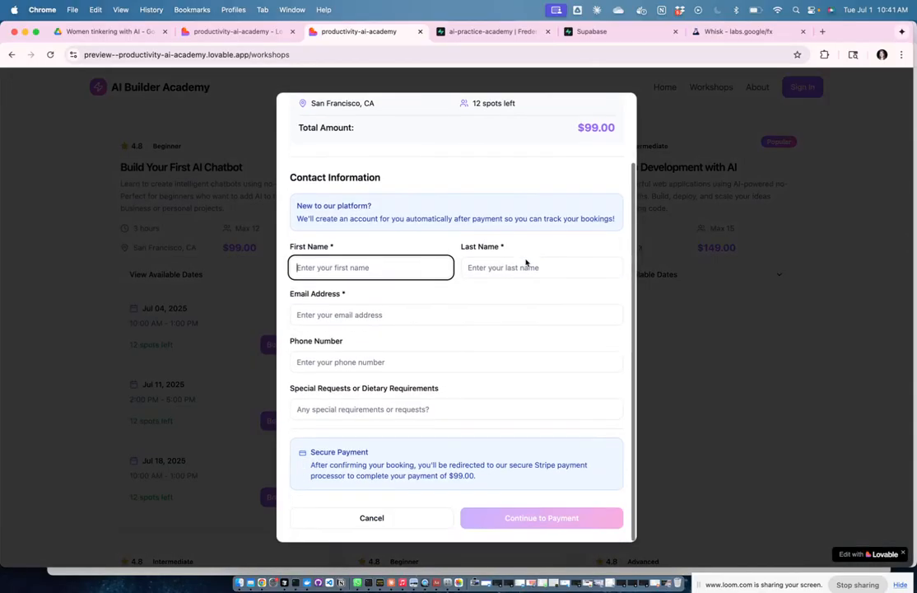
pyautogui.scroll(3, 526, 260)
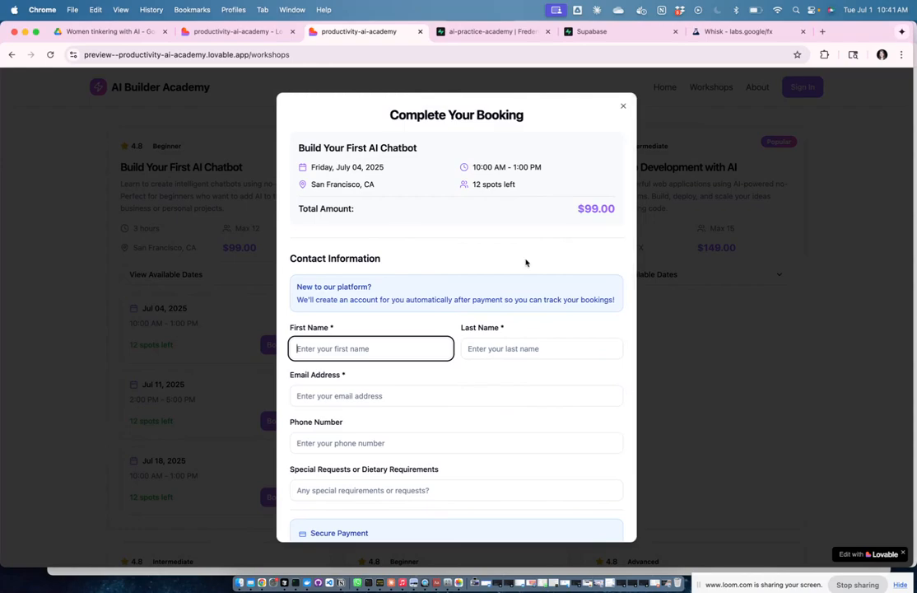
pyautogui.scroll(-2, 526, 263)
pyautogui.click(418, 272)
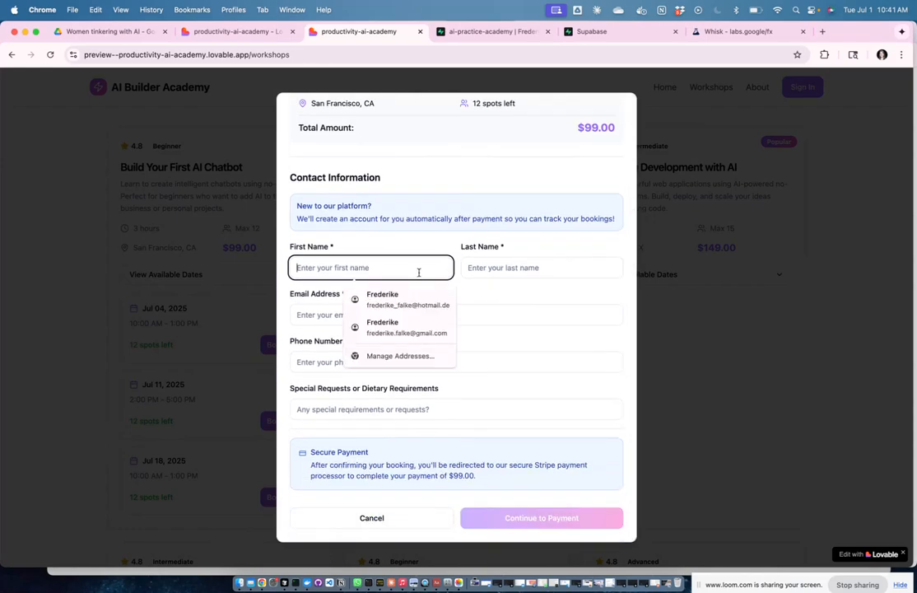
pyautogui.press('Tab')
pyautogui.press('Tab')
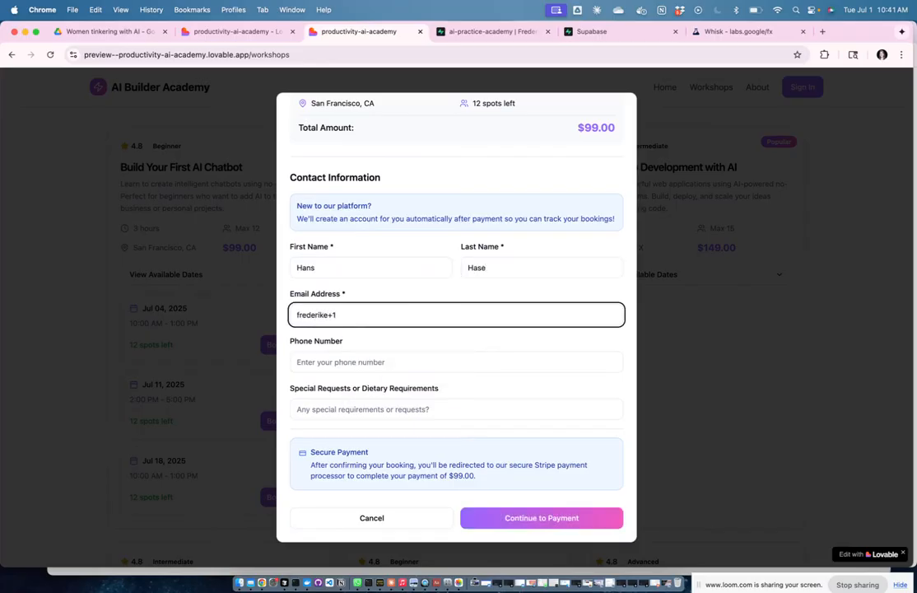
pyautogui.click(388, 318)
# Step: Skip the phone and special-request fields and submit Continue to Payment, retrying once
pyautogui.click(376, 362)
pyautogui.click(323, 407)
pyautogui.click(549, 521)
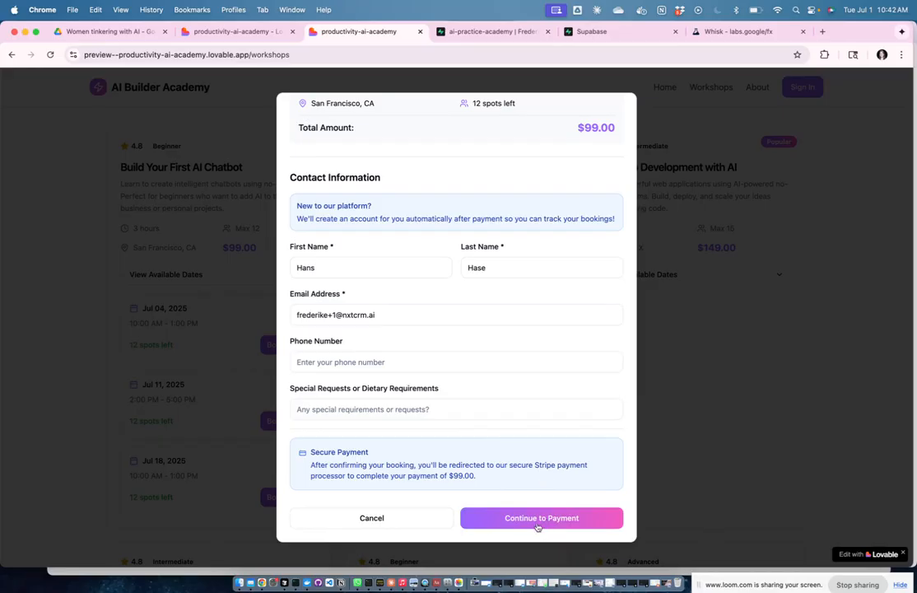
pyautogui.click(535, 519)
# Step: Scroll back to the top of the booking form and close it
pyautogui.scroll(3, 561, 311)
pyautogui.scroll(-3, 561, 313)
pyautogui.scroll(3, 528, 143)
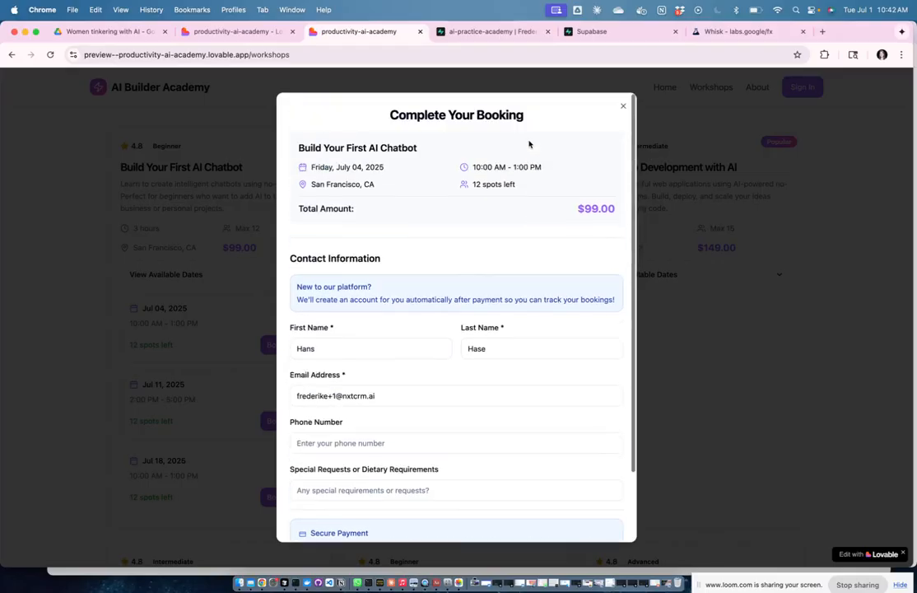
pyautogui.click(623, 105)
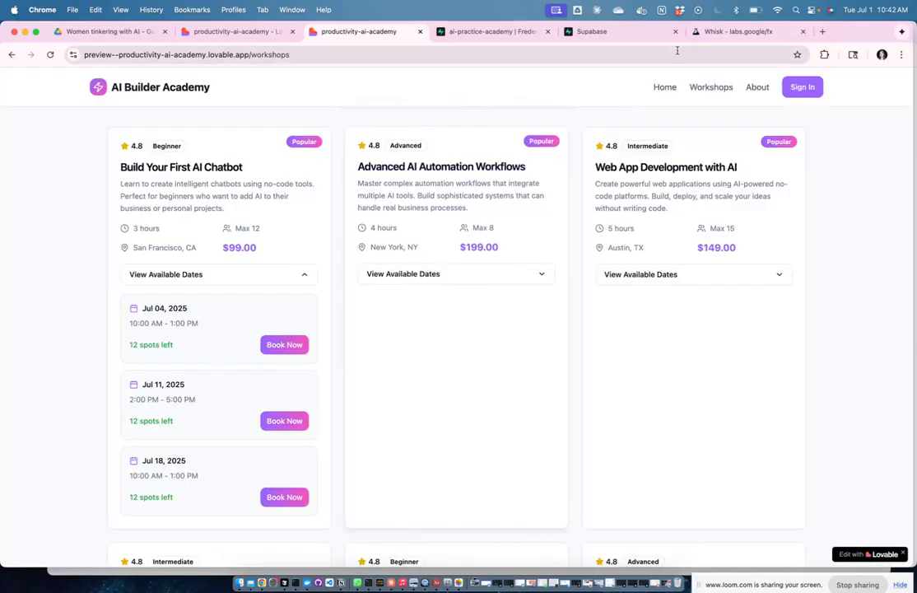
# Step: Open the failed build's details and have Lovable fix the missing supabase reference in BookingModal.tsx
pyautogui.click(226, 32)
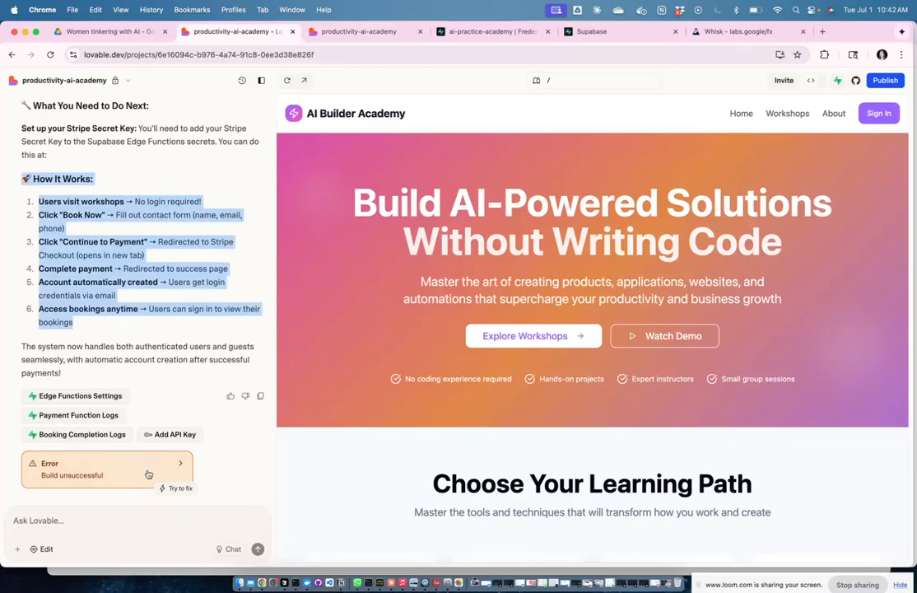
pyautogui.click(145, 471)
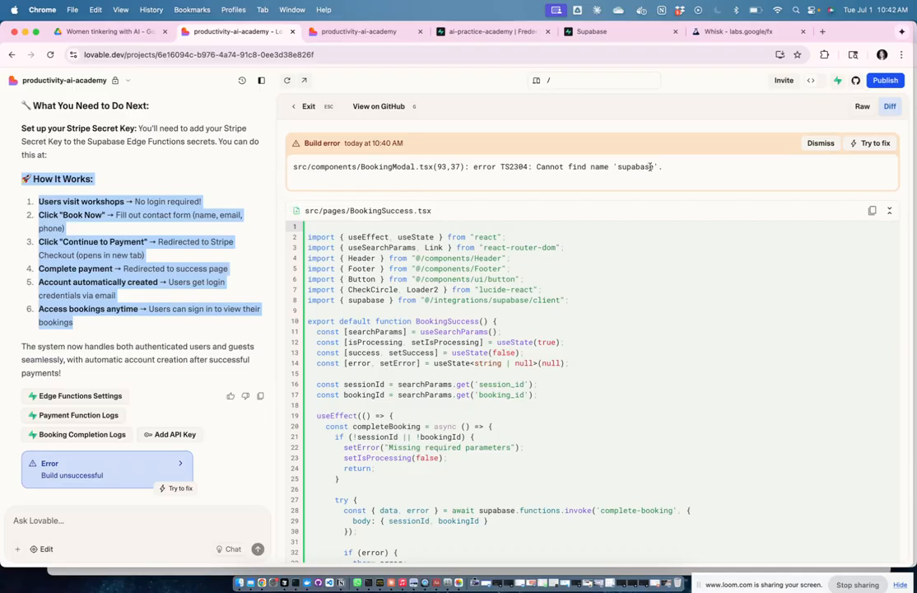
pyautogui.click(875, 144)
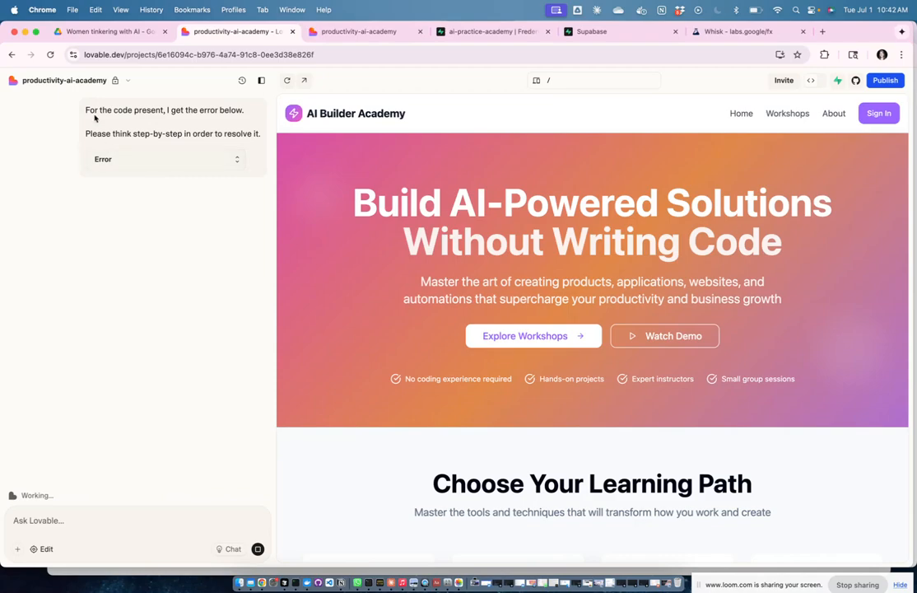
pyautogui.click(242, 161)
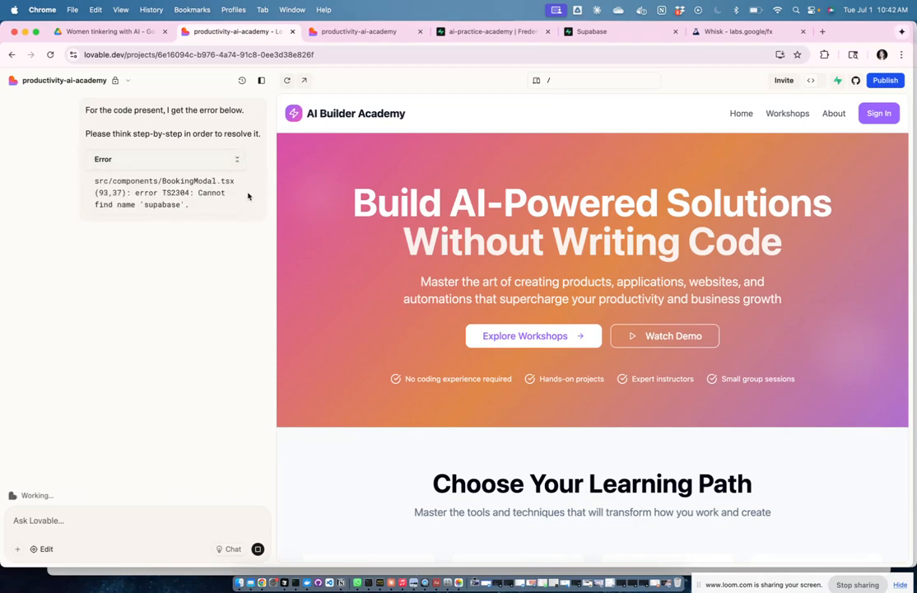
pyautogui.click(239, 159)
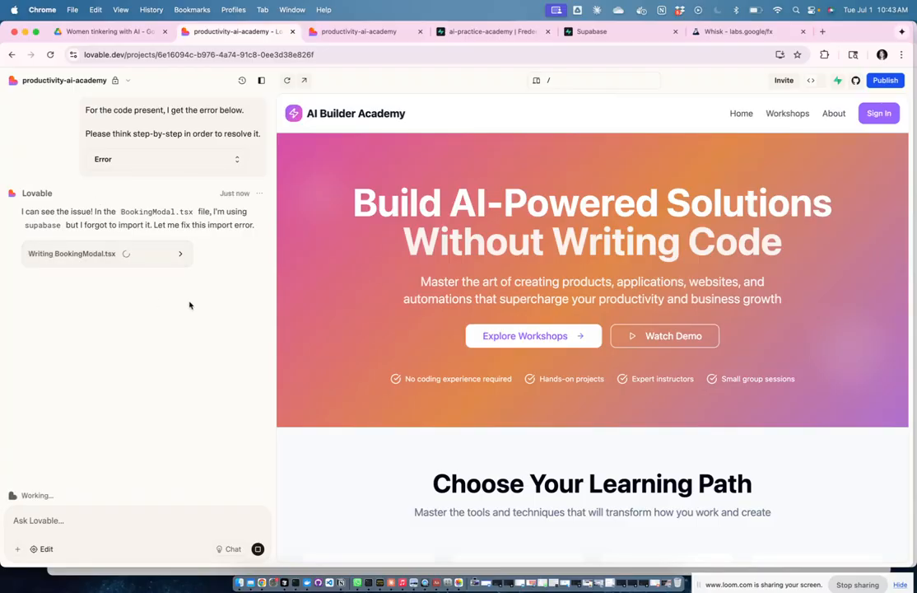
# Step: Reload the Supabase table editor and scroll across the bookings table's pending guest bookings
pyautogui.click(469, 33)
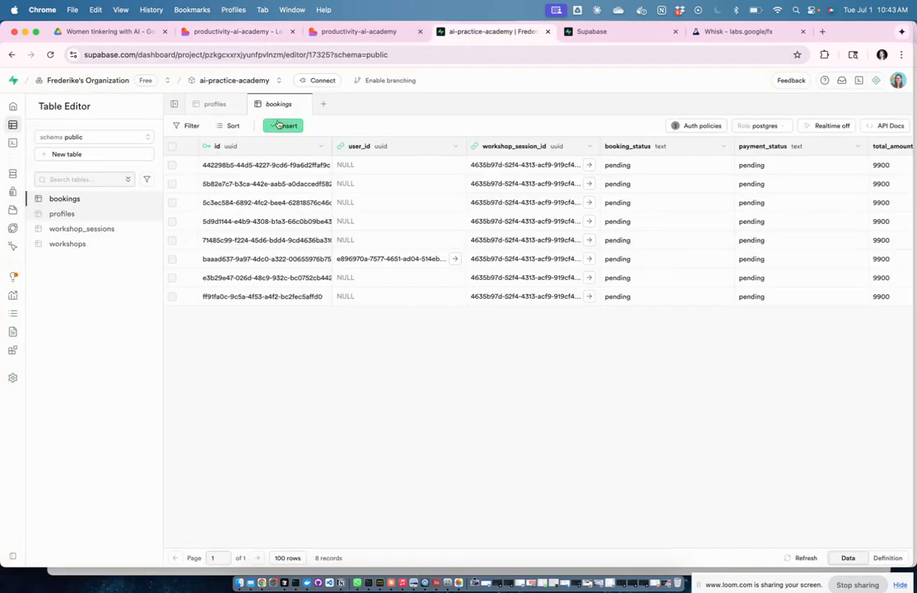
pyautogui.click(408, 56)
pyautogui.press('Return')
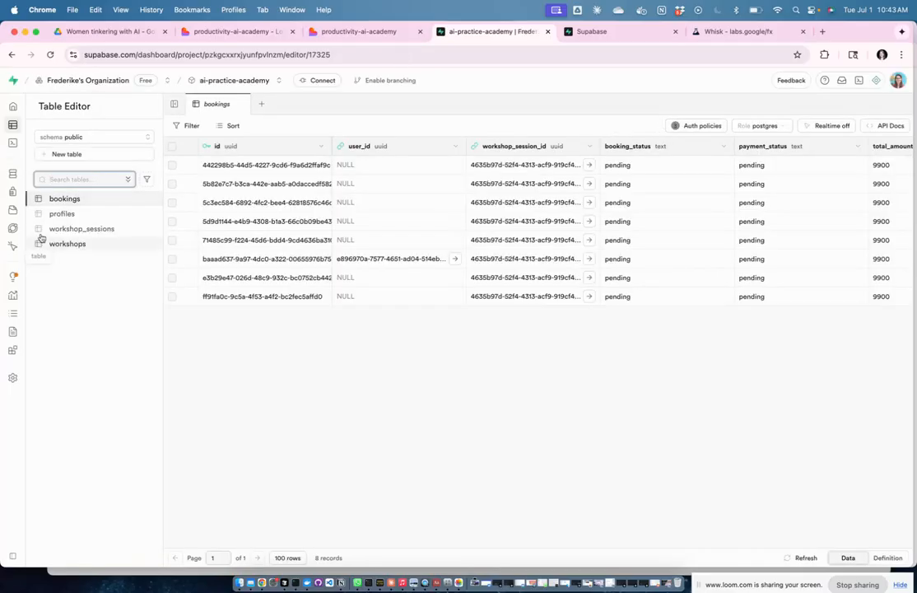
pyautogui.click(85, 203)
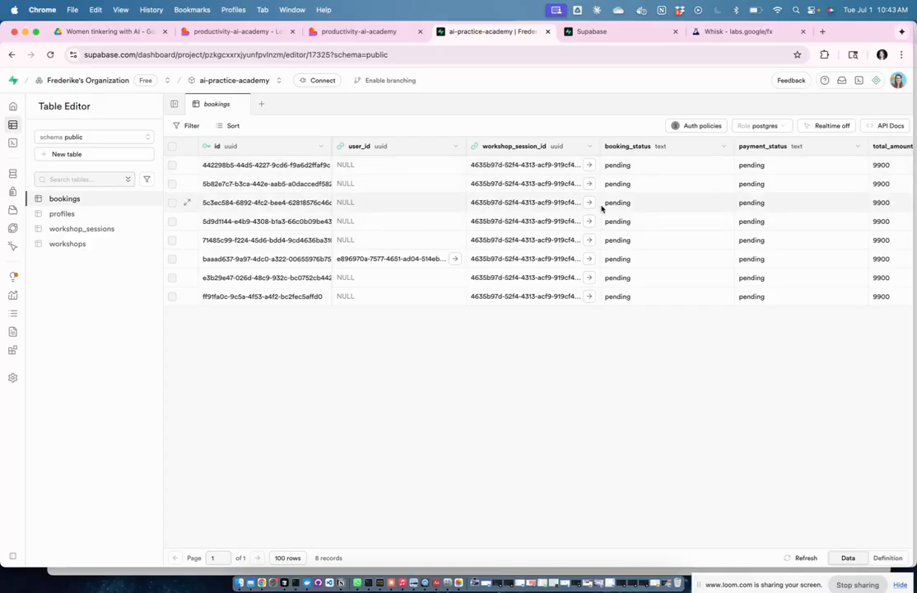
pyautogui.hscroll(5, 649, 216)
pyautogui.hscroll(10, 649, 217)
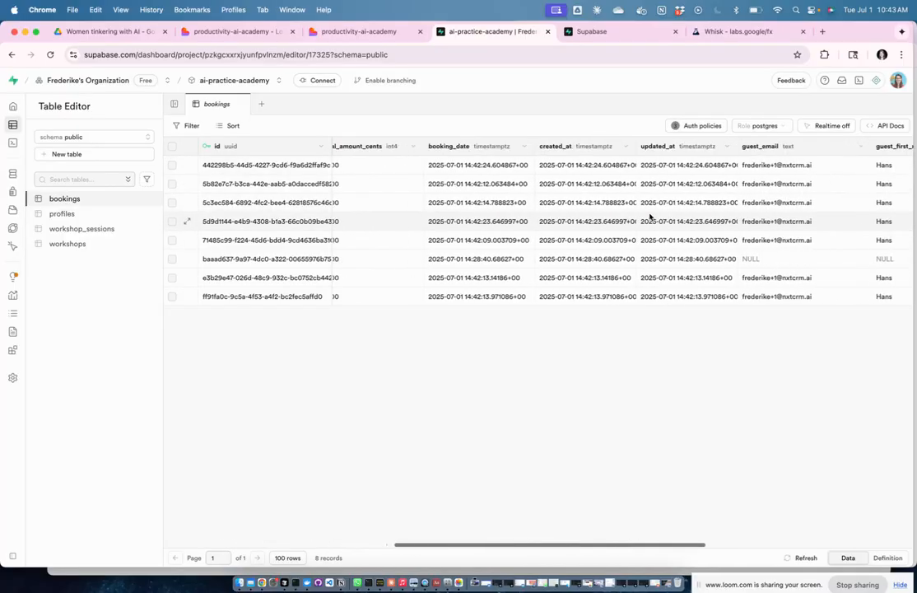
pyautogui.hscroll(6, 649, 216)
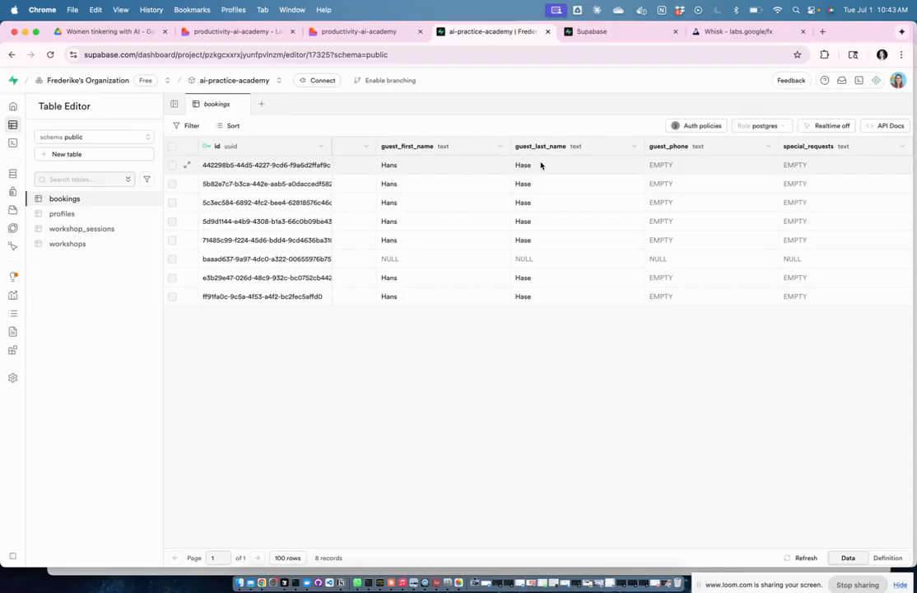
pyautogui.hscroll(-10, 429, 199)
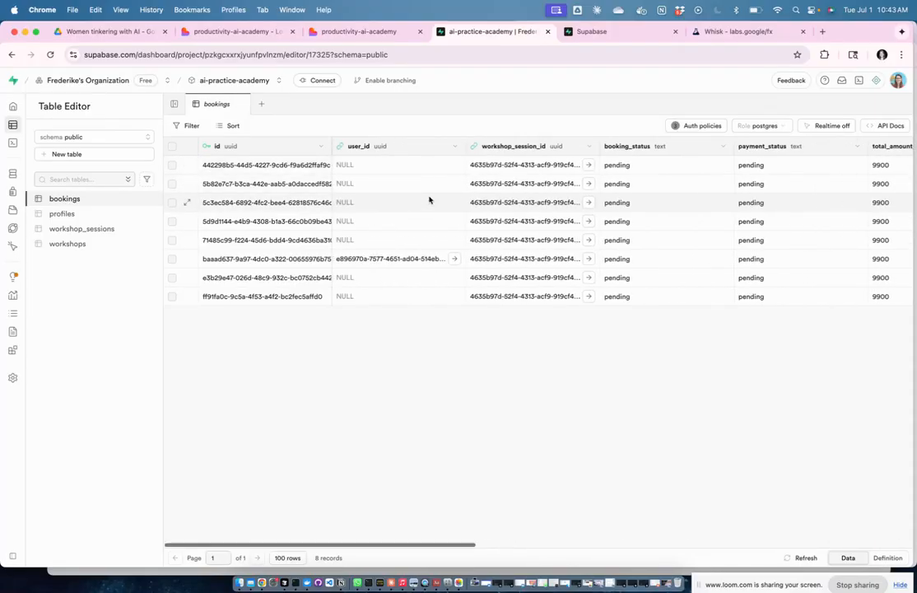
pyautogui.hscroll(10, 429, 199)
pyautogui.hscroll(1, 429, 199)
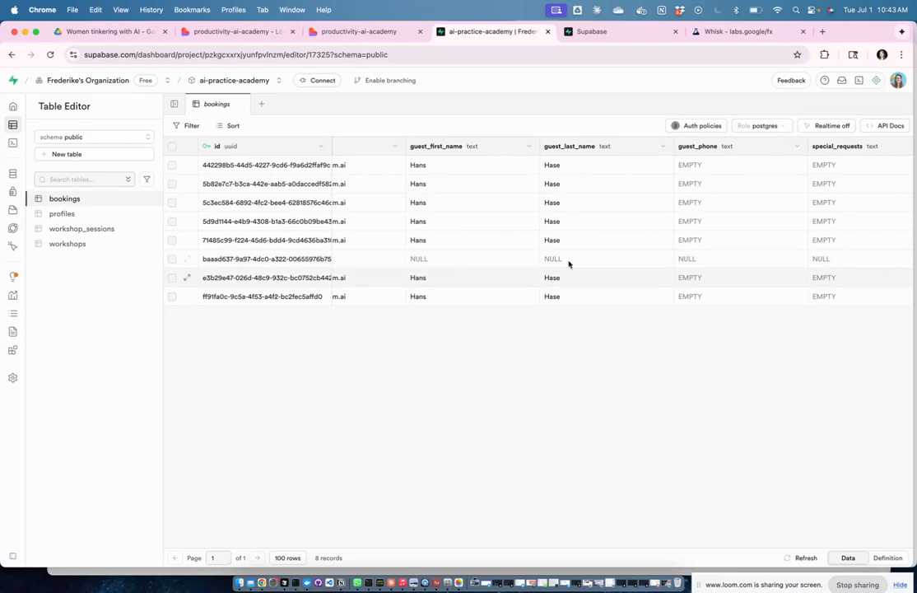
pyautogui.hscroll(-10, 584, 225)
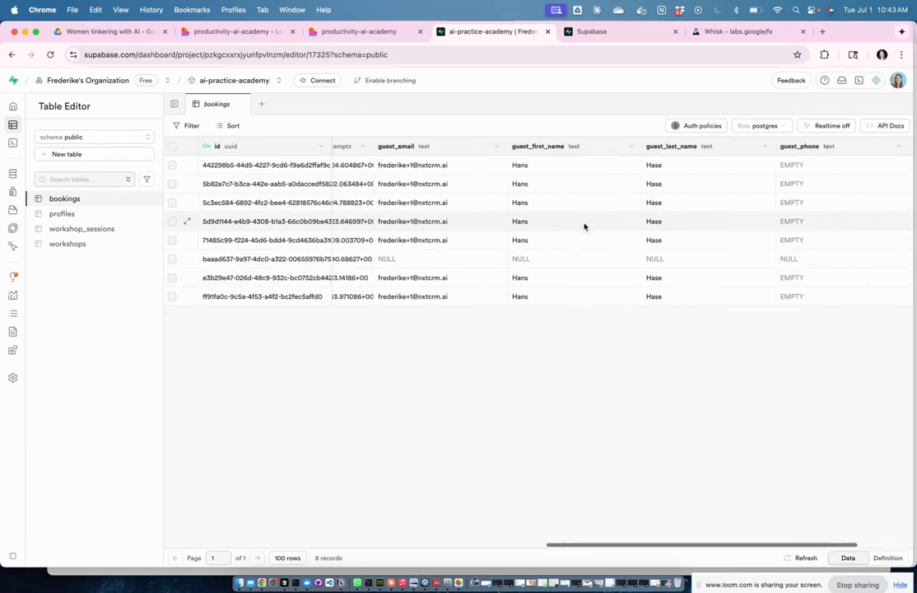
pyautogui.hscroll(-5, 583, 225)
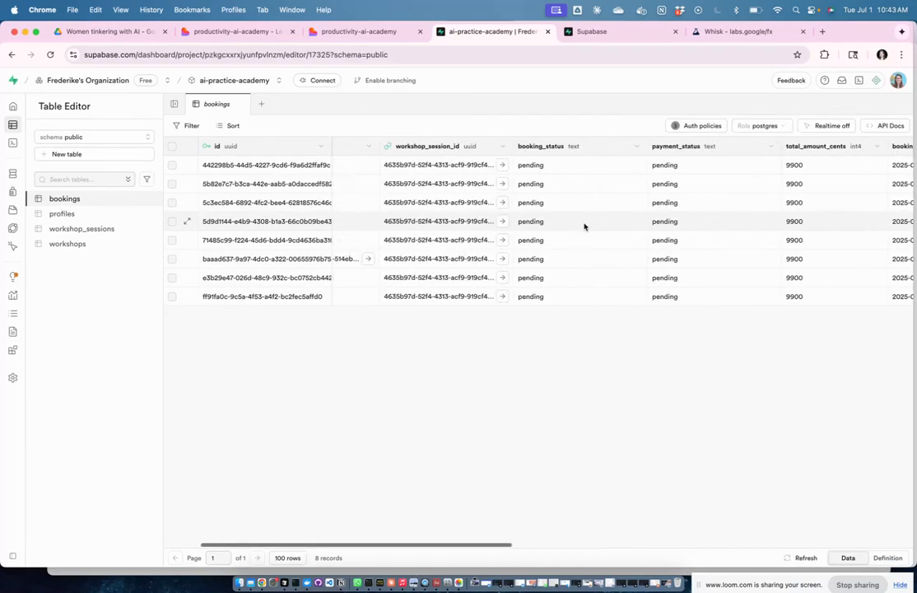
pyautogui.hscroll(5, 583, 226)
pyautogui.hscroll(8, 583, 225)
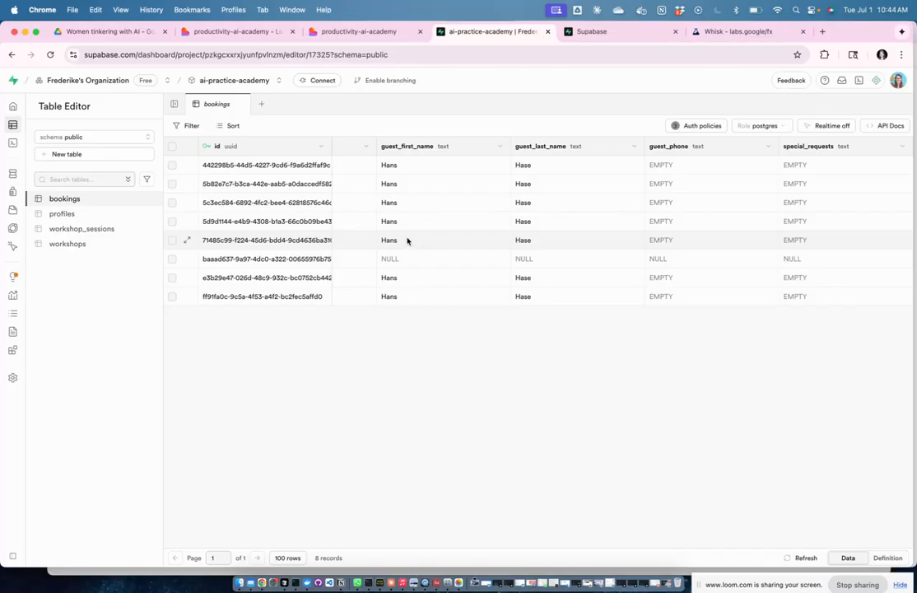
pyautogui.hscroll(-10, 424, 242)
# Step: Check the single record in profiles, then scan the bookings columns again
pyautogui.moveTo(58, 219)
pyautogui.click(107, 216)
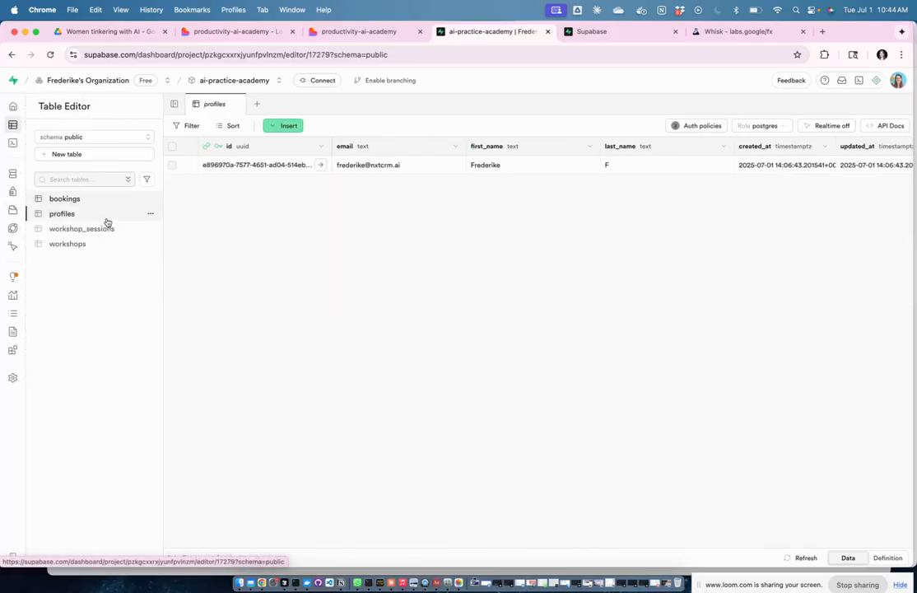
pyautogui.hscroll(3, 552, 145)
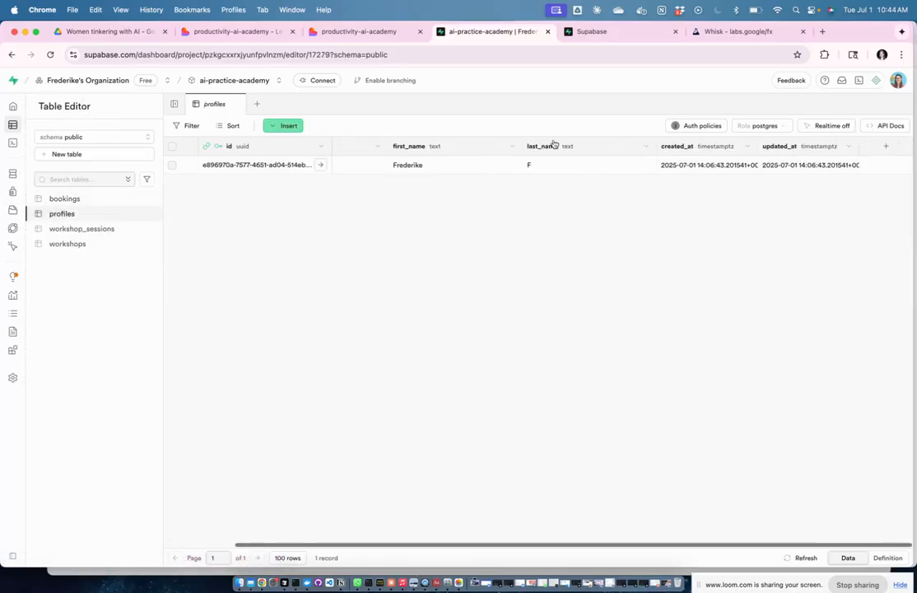
pyautogui.hscroll(-3, 329, 172)
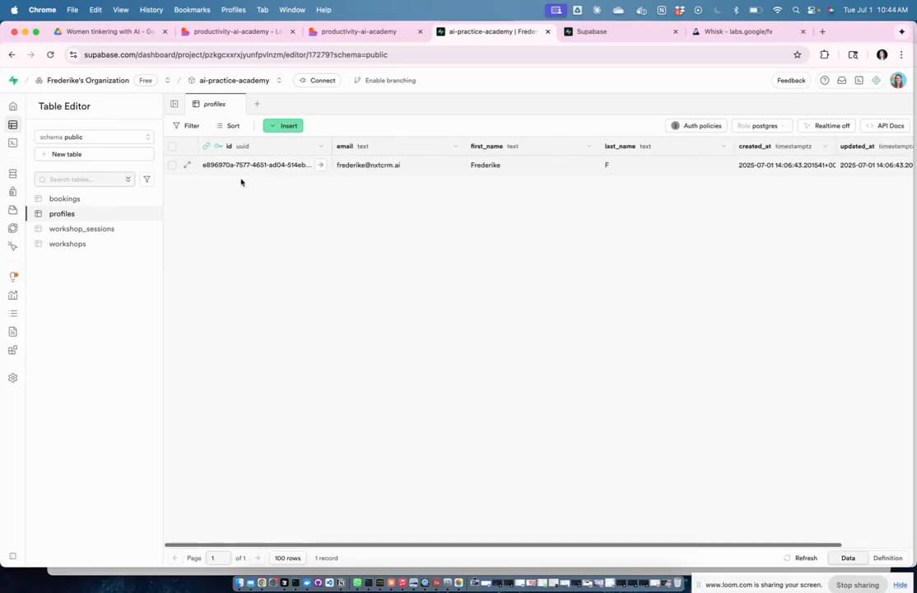
pyautogui.click(62, 200)
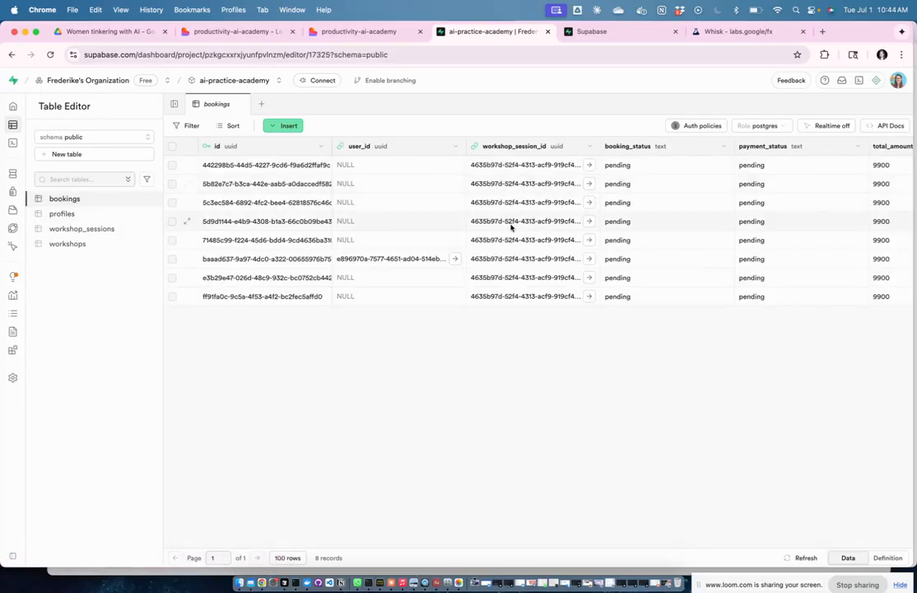
pyautogui.hscroll(3, 676, 273)
pyautogui.hscroll(3, 676, 273)
pyautogui.hscroll(4, 676, 273)
pyautogui.hscroll(3, 675, 273)
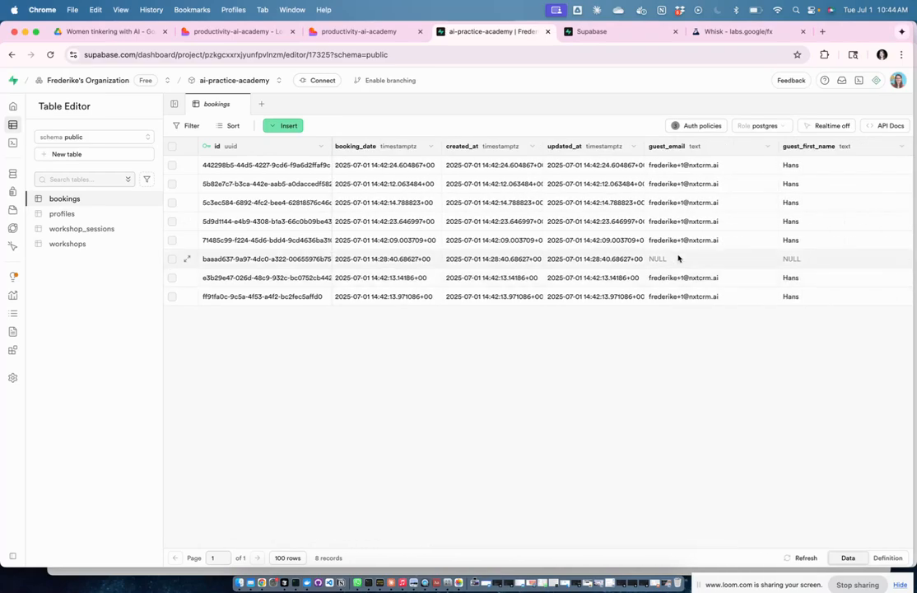
pyautogui.hscroll(5, 677, 258)
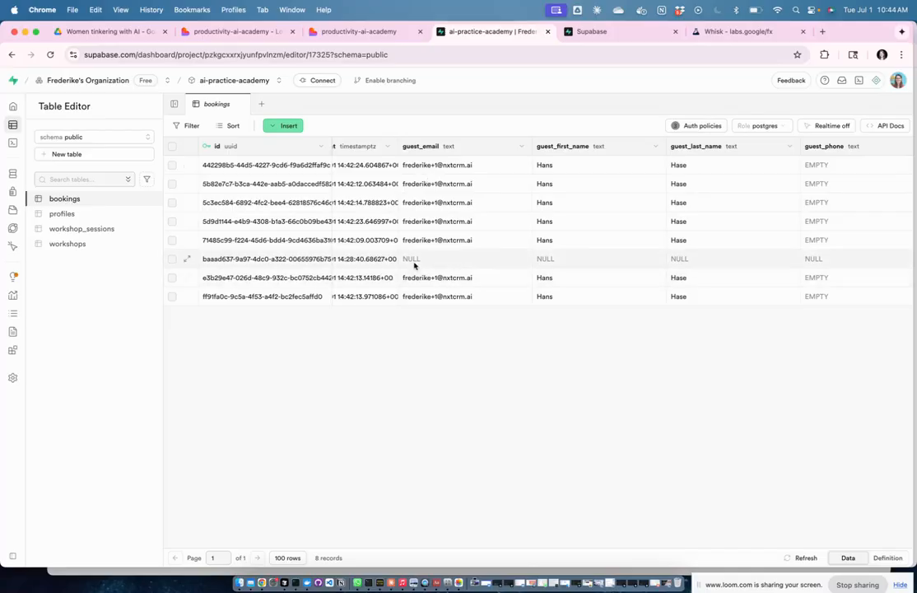
pyautogui.hscroll(-10, 718, 262)
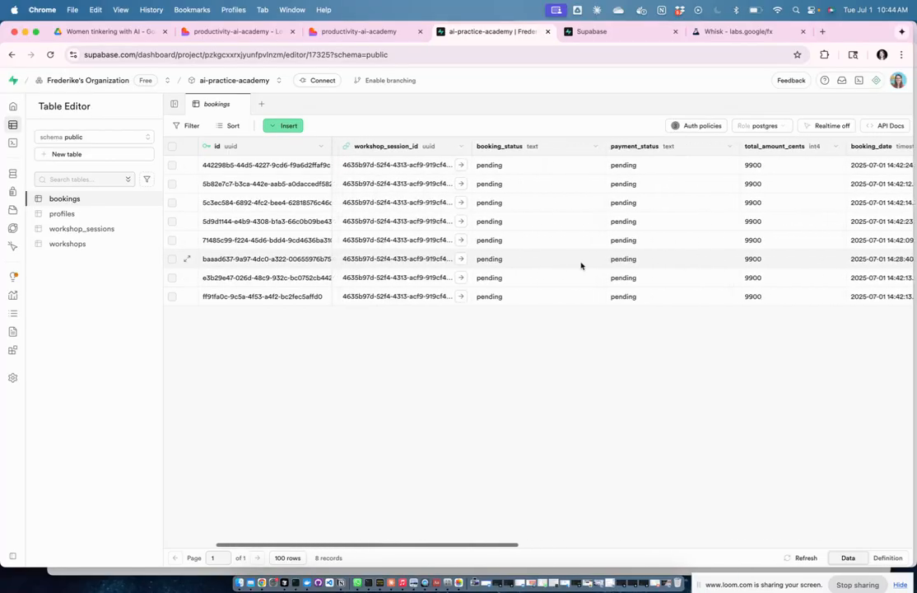
pyautogui.hscroll(-10, 576, 264)
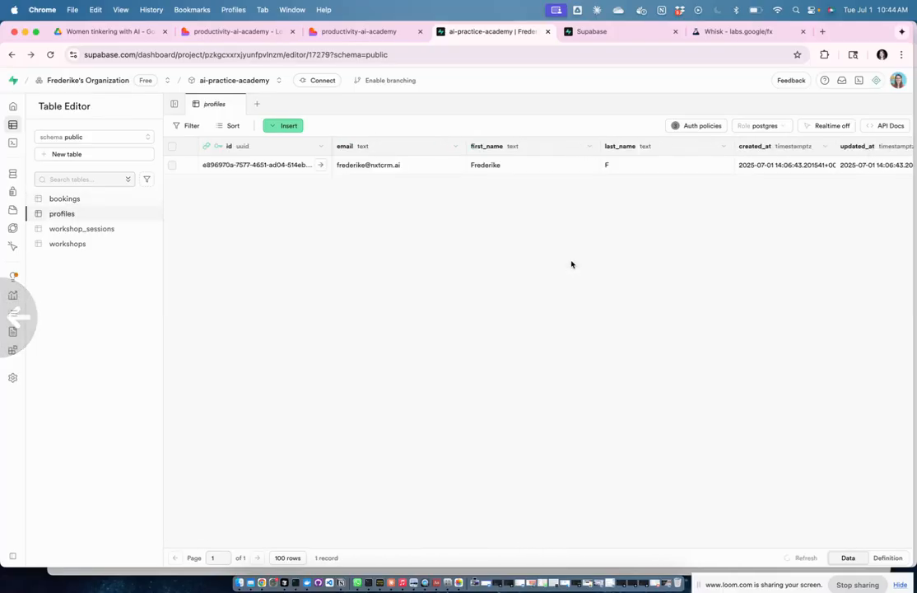
# Step: Reopen the Supabase bookings table, check the fix in the editor, and reload the workshops preview
pyautogui.click(80, 203)
pyautogui.click(364, 33)
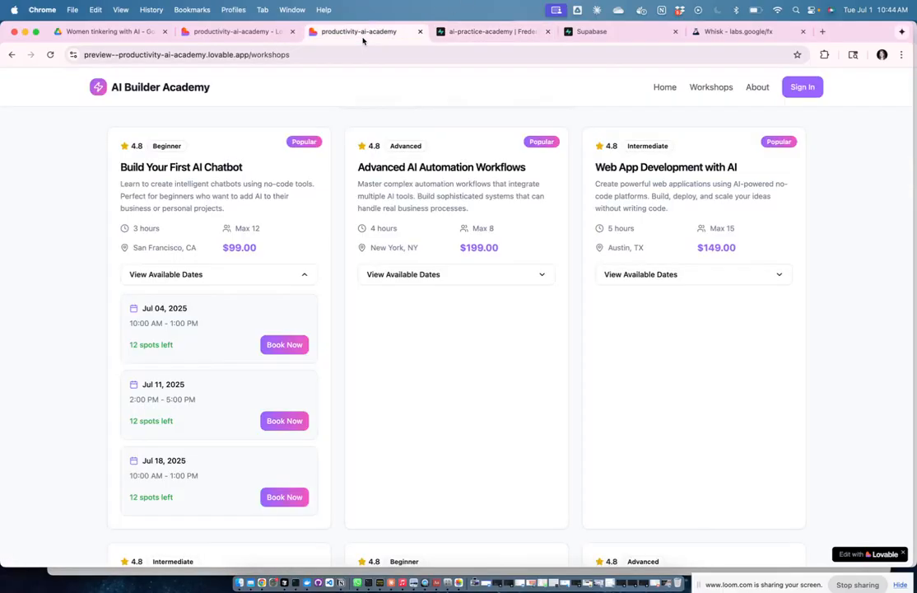
pyautogui.click(252, 34)
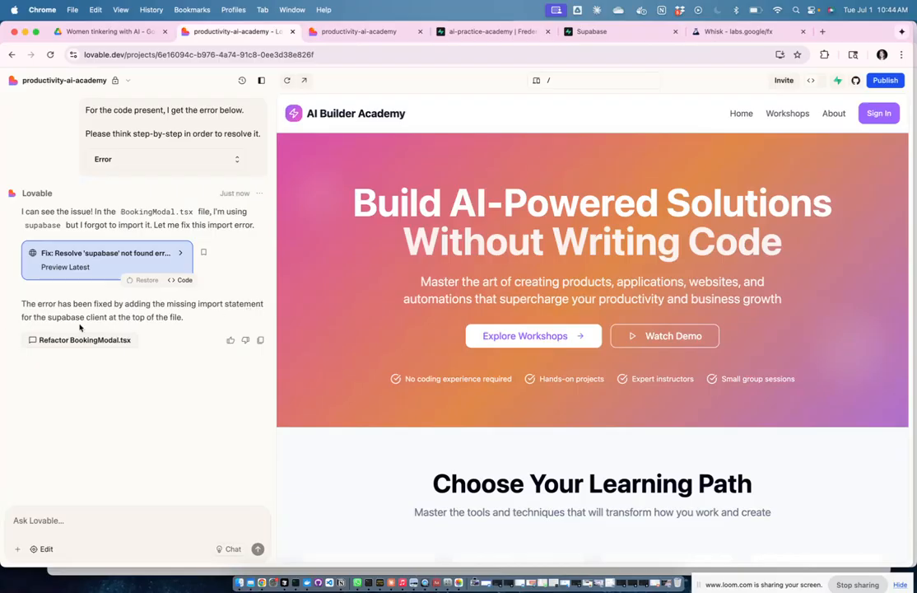
pyautogui.click(353, 34)
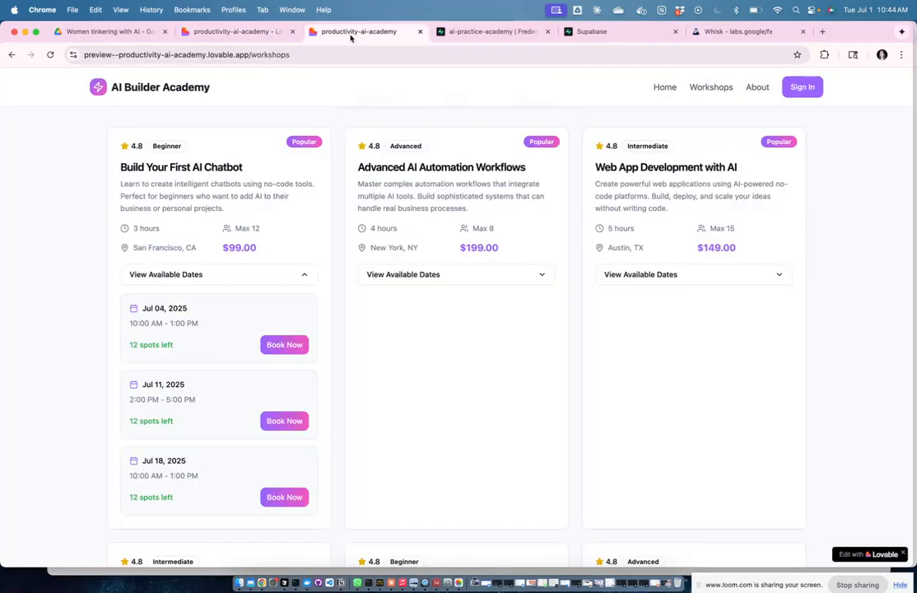
pyautogui.click(350, 54)
pyautogui.press('Return')
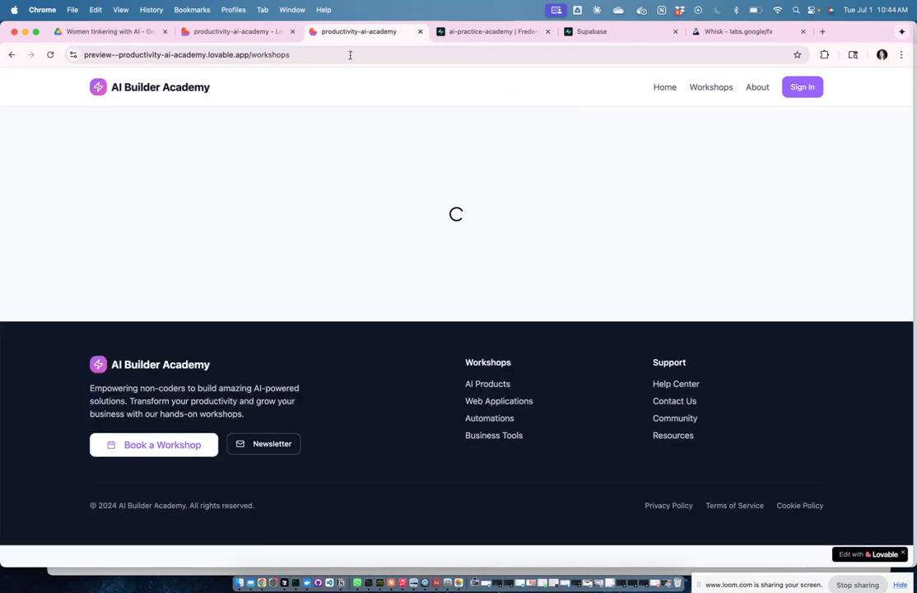
# Step: Book the Jul 04 chatbot session and enter a guest's first name, last name and e-mail
pyautogui.scroll(-5, 391, 299)
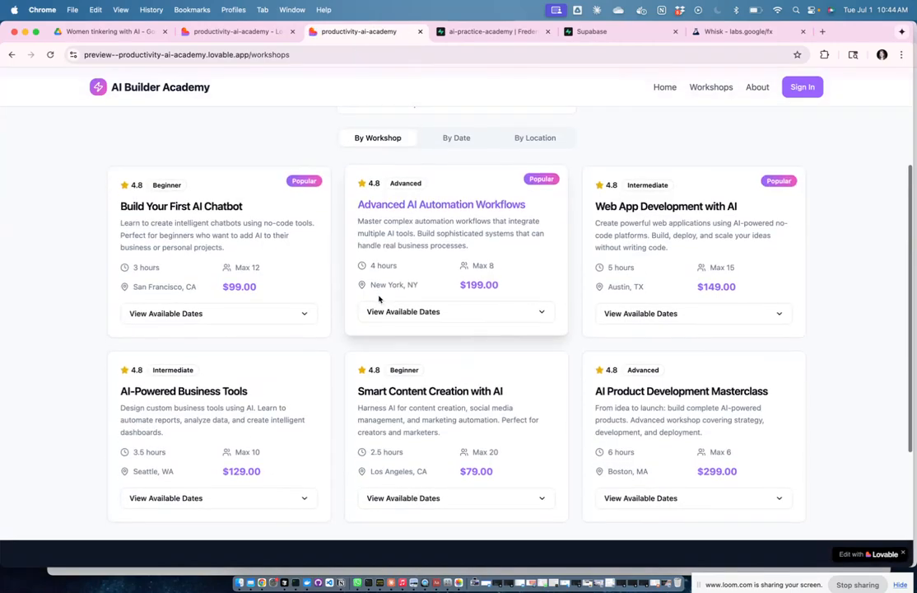
pyautogui.click(292, 313)
pyautogui.click(284, 384)
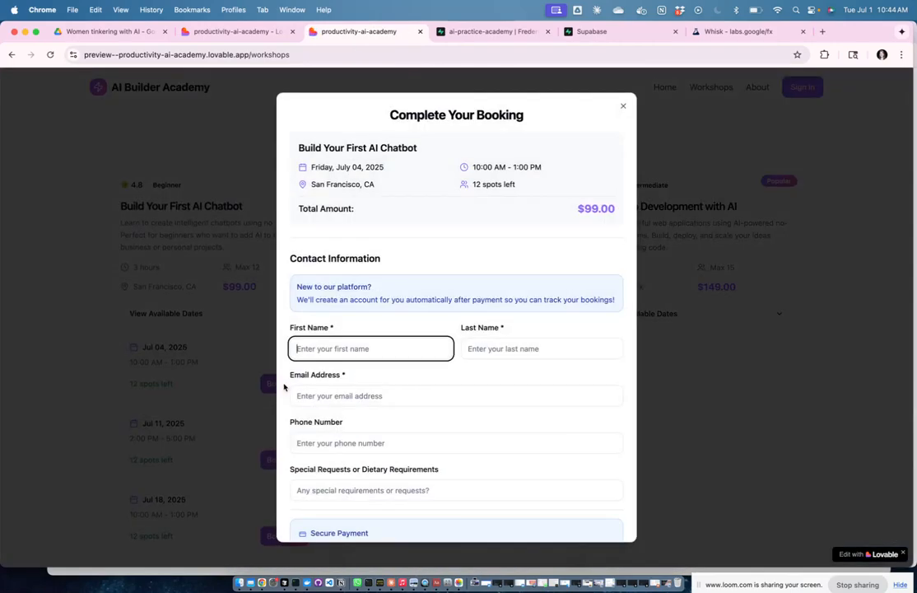
pyautogui.click(412, 348)
pyautogui.write('Fre')
pyautogui.press('Tab')
pyautogui.write('Fa')
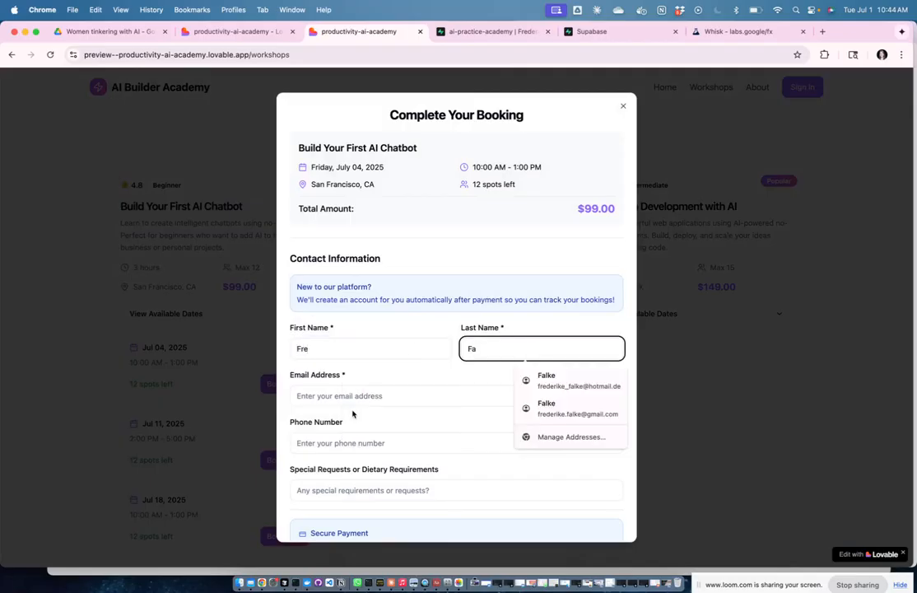
pyautogui.click(346, 397)
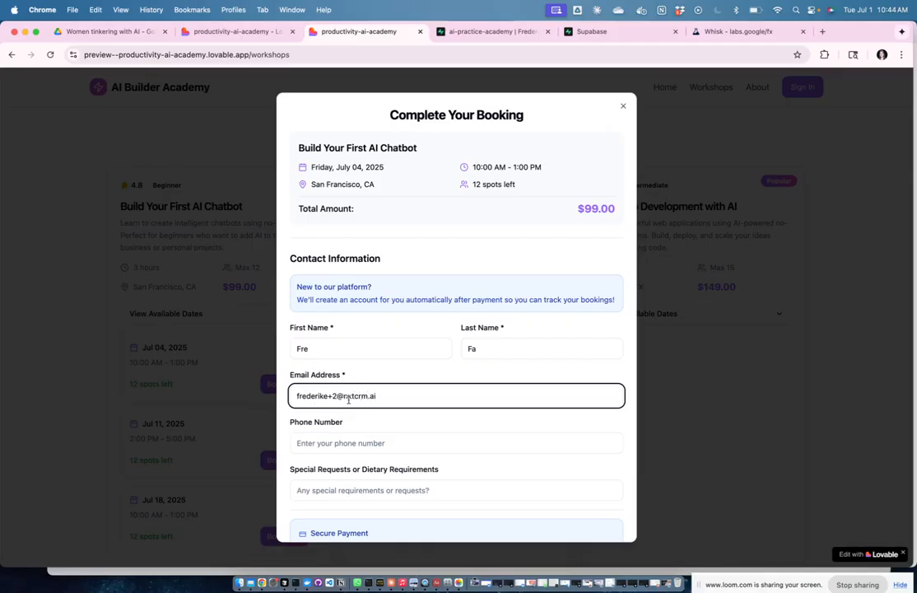
# Step: Submit Continue to Payment, attempting it twice
pyautogui.scroll(-2, 437, 497)
pyautogui.click(528, 517)
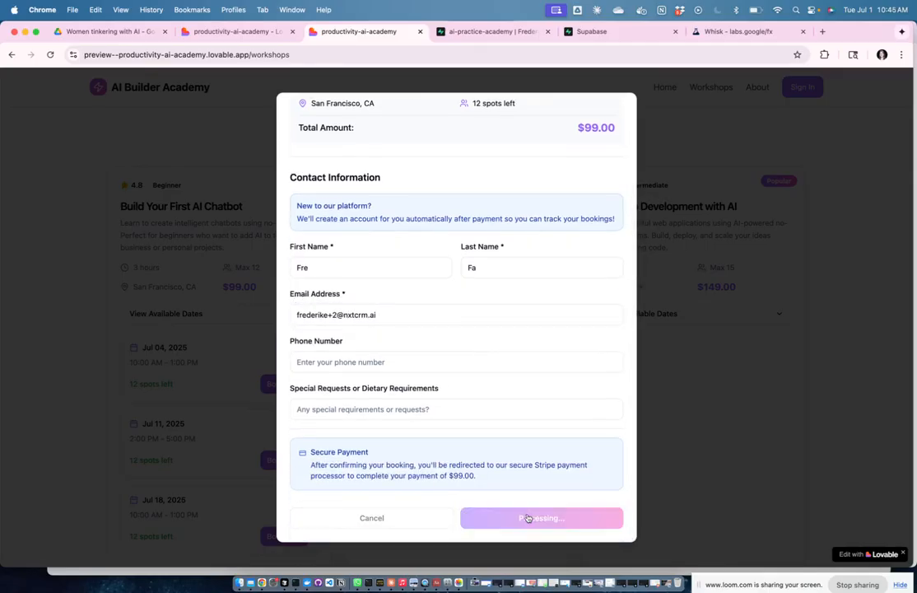
pyautogui.click(539, 520)
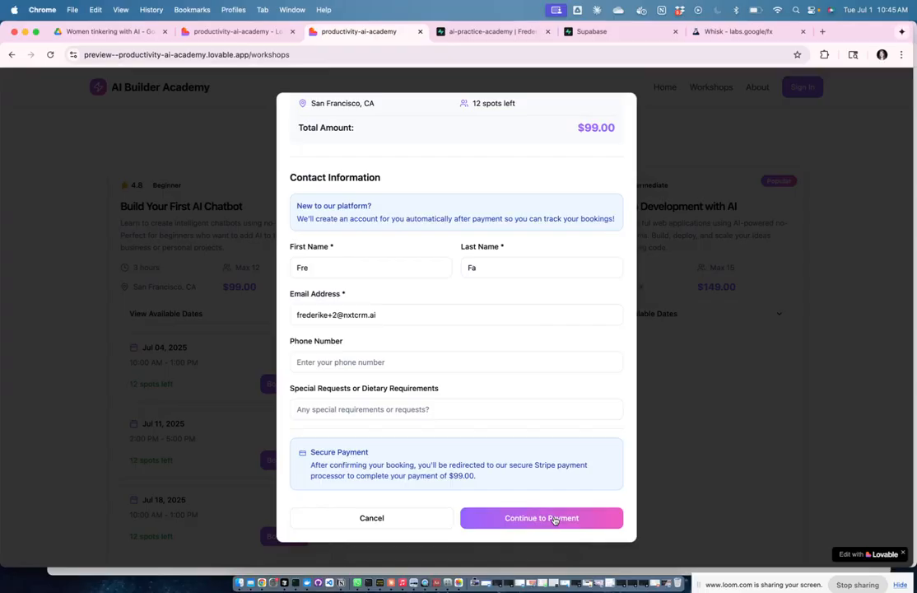
pyautogui.scroll(3, 558, 318)
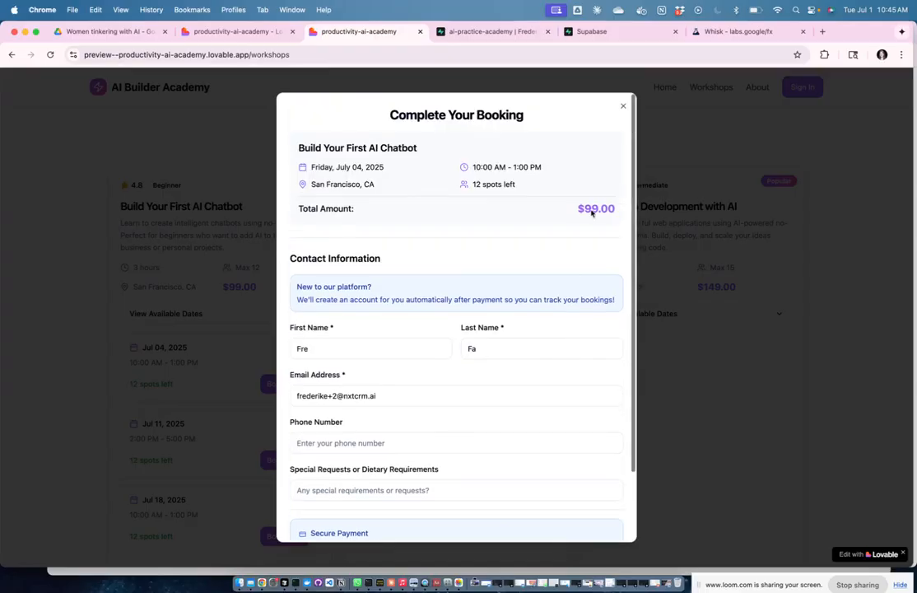
# Step: Close the booking form and draft a Lovable message about the guest booking modal failing
pyautogui.click(686, 141)
pyautogui.click(233, 31)
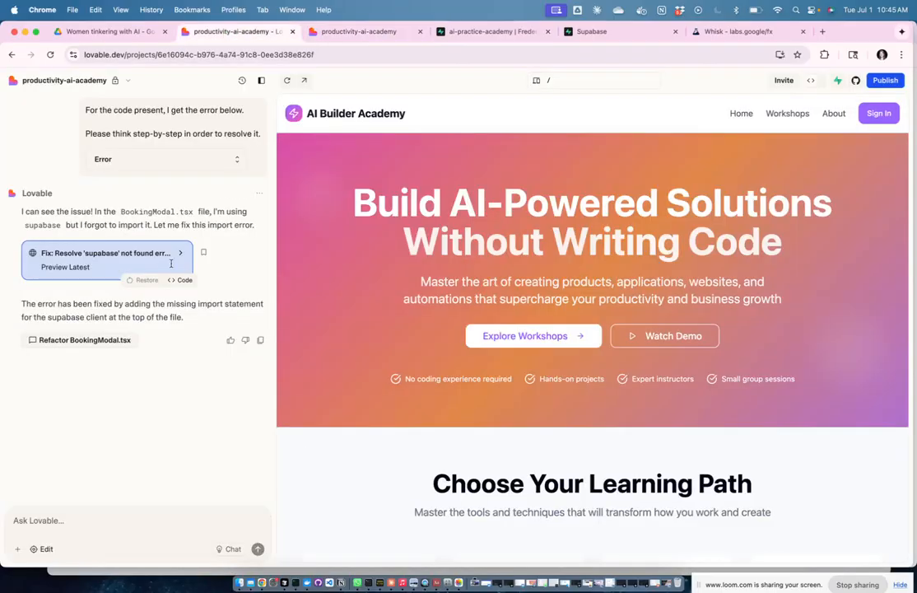
pyautogui.click(86, 532)
pyautogui.write('Great, thanks - but we have an issue, when we book a workshop in the frontend')
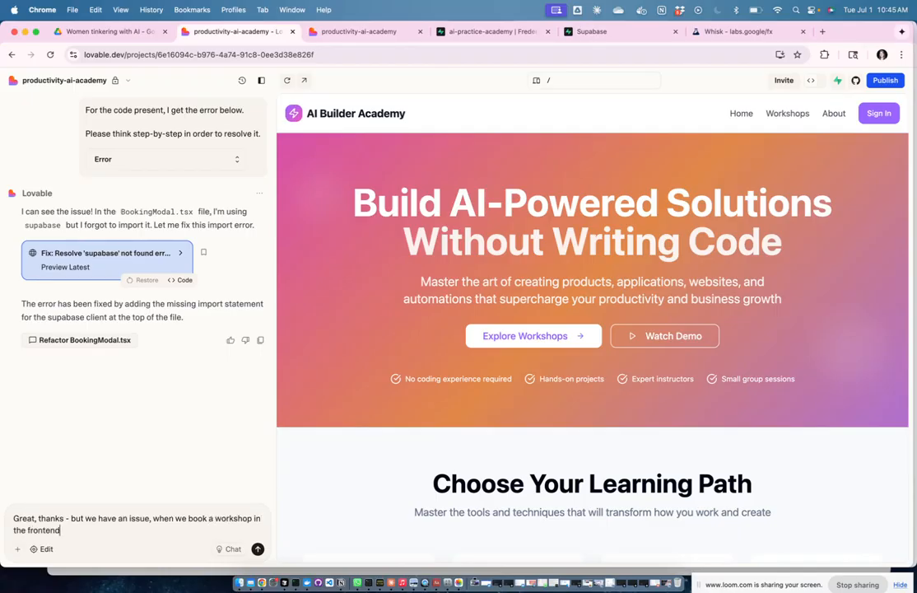
pyautogui.write(' as a non-existing user, so a guest, and we click on')
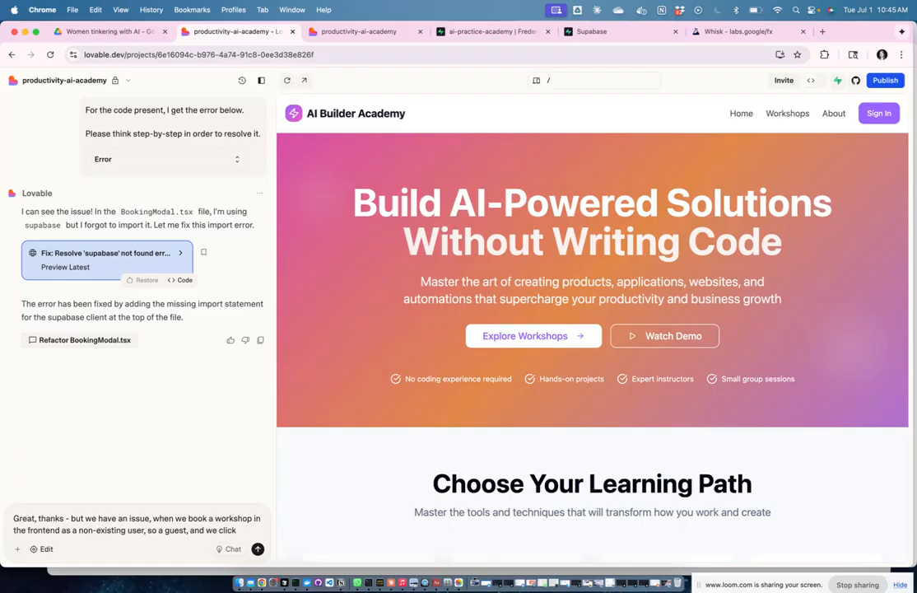
pyautogui.press('BackSpace')
pyautogui.press('BackSpace')
pyautogui.press('BackSpace')
pyautogui.press('BackSpace')
pyautogui.press('BackSpace')
pyautogui.press('BackSpace')
pyautogui.write('we get the booking modual to fill out our information, but then whwn')
pyautogui.press('BackSpace')
pyautogui.write('en we try to click on')
# Step: Book the Jul 04 session again and fill in another guest's name and e-mail
pyautogui.click(332, 29)
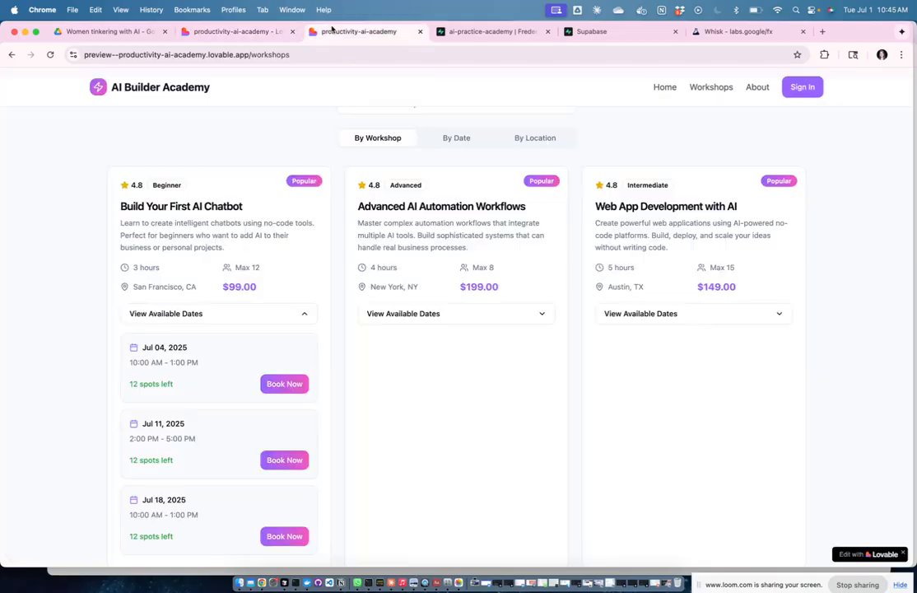
pyautogui.click(290, 383)
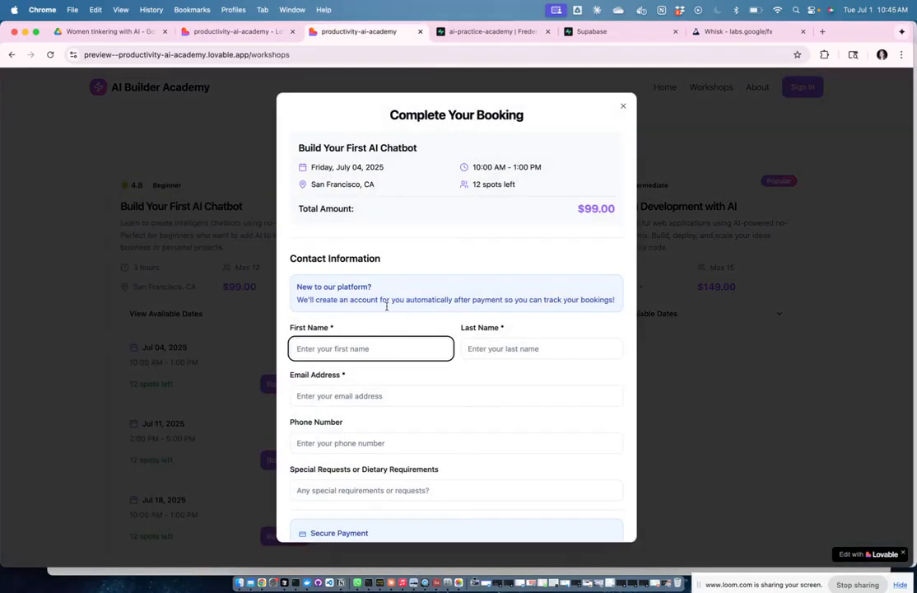
pyautogui.scroll(-1, 386, 342)
pyautogui.write('f')
pyautogui.press('Tab')
pyautogui.write('d')
pyautogui.click(370, 367)
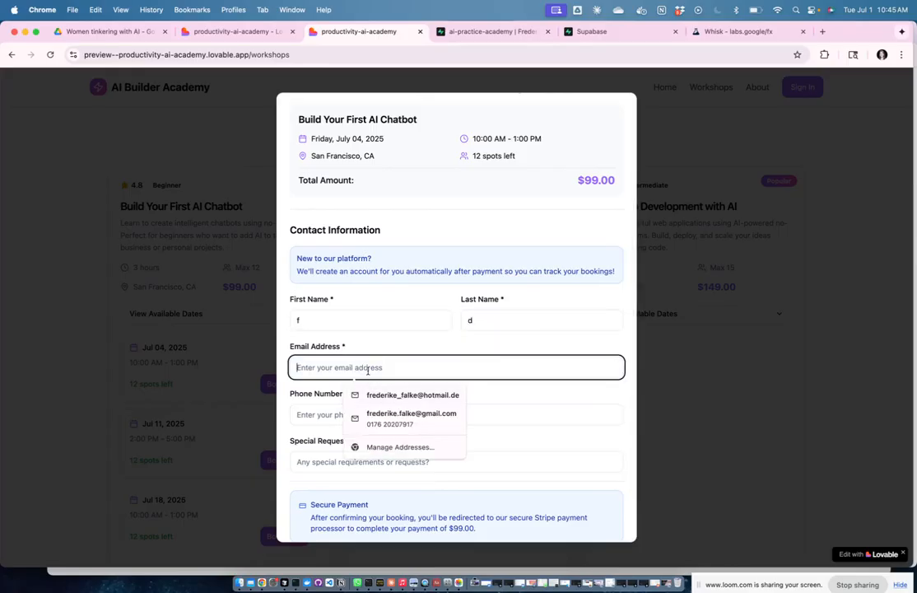
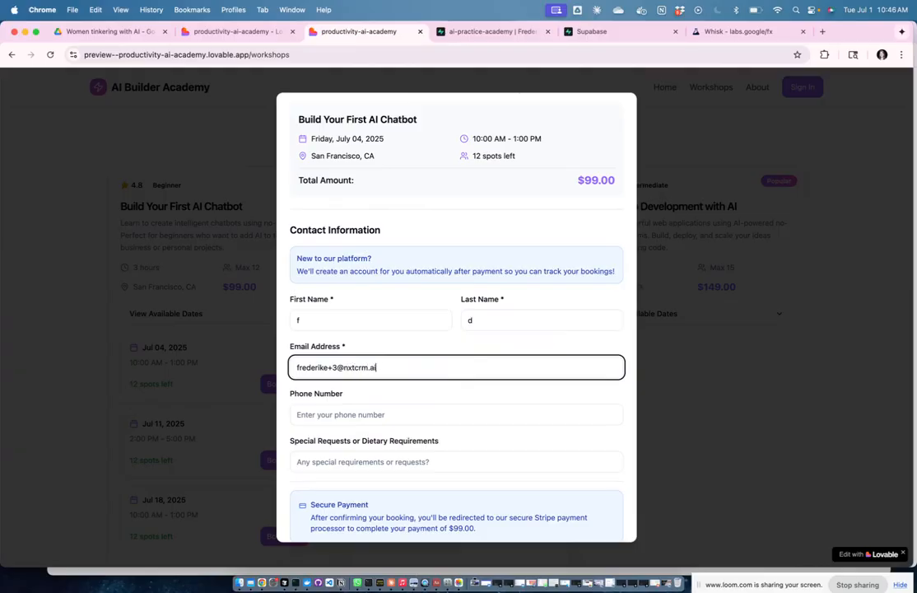
# Step: Submit Continue to Payment, then finish the message asking whether Stripe isn't set up yet
pyautogui.scroll(-2, 369, 352)
pyautogui.click(517, 521)
pyautogui.click(230, 35)
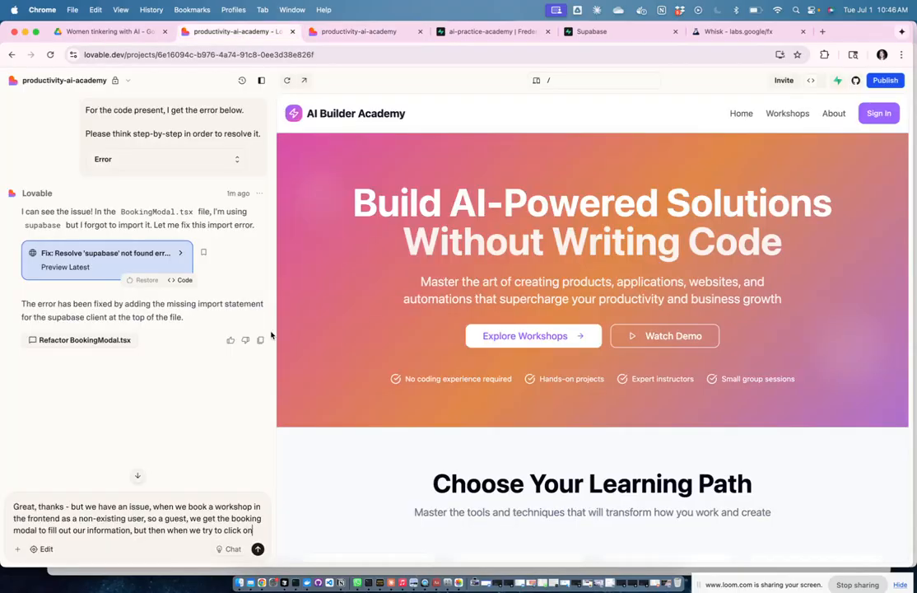
pyautogui.write('Con')
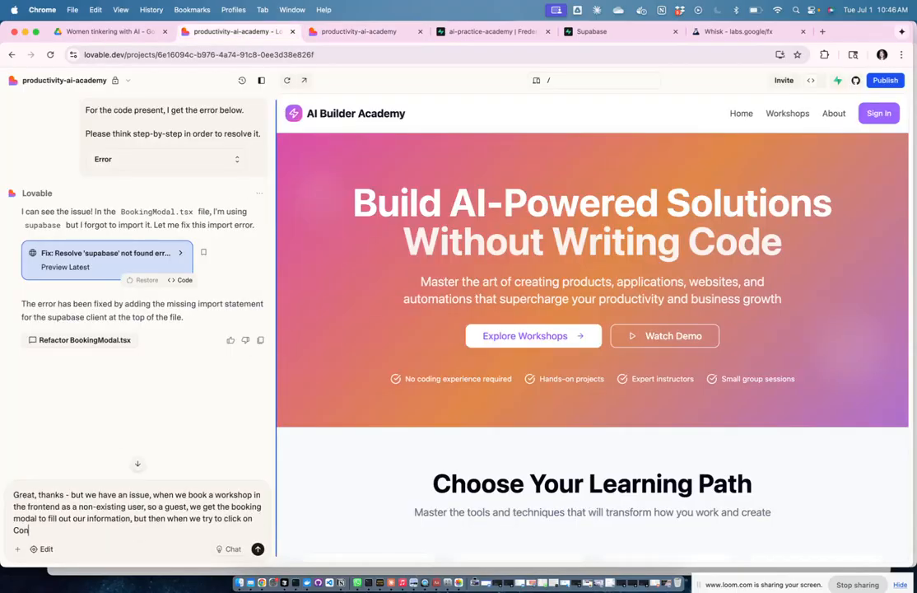
pyautogui.write('tinue to payment it fails, is that as the ')
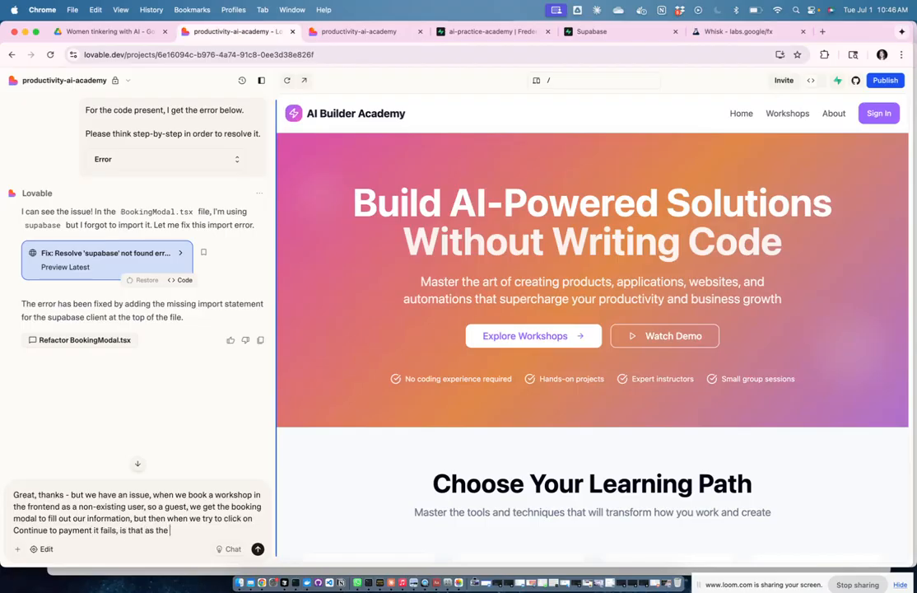
pyautogui.write('payment system with Stripe')
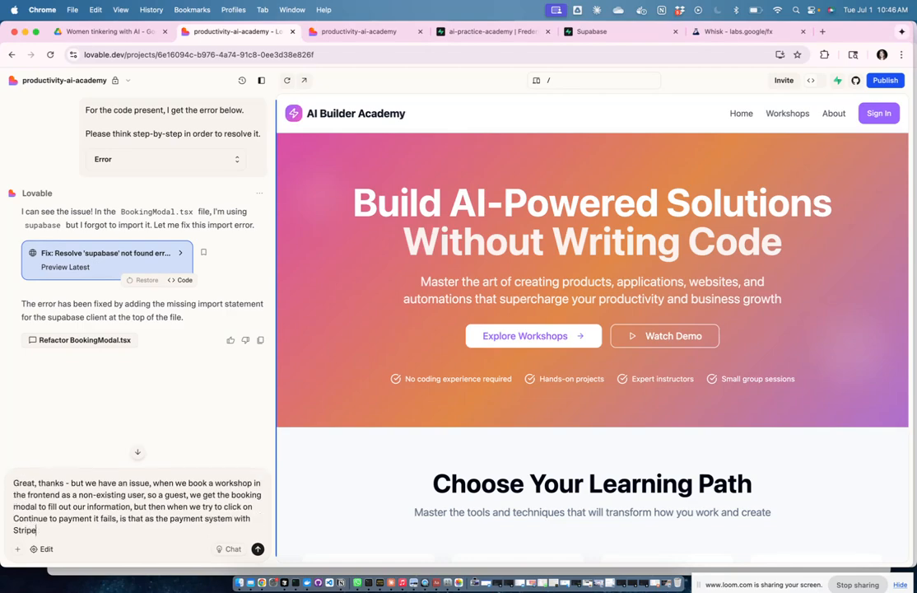
pyautogui.write(' is not yet set up? or is that a mistake in the system')
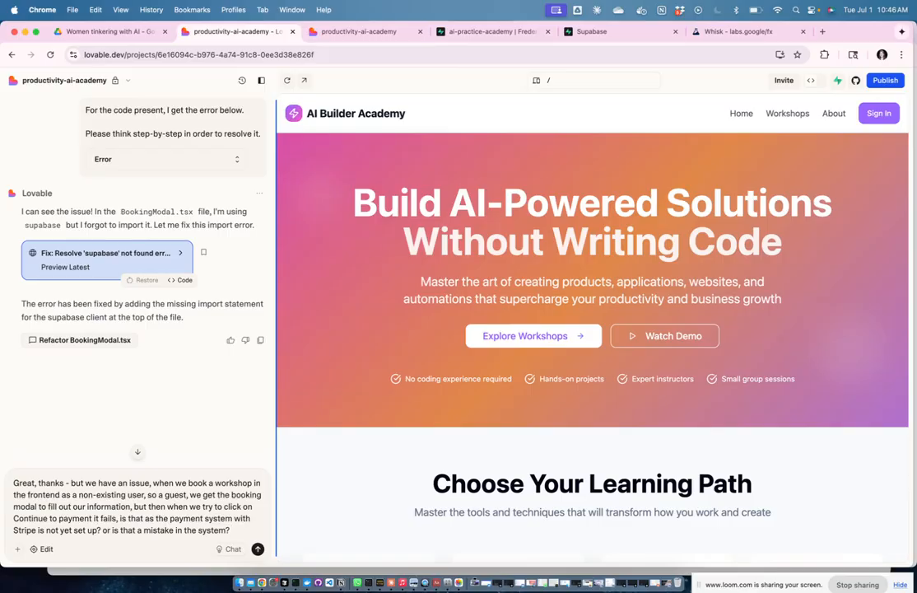
pyautogui.write('?')
# Step: Send the payment-failure question and get Lovable's diagnosis of the missing STRIPE_SECRET_KEY
pyautogui.press('Return')
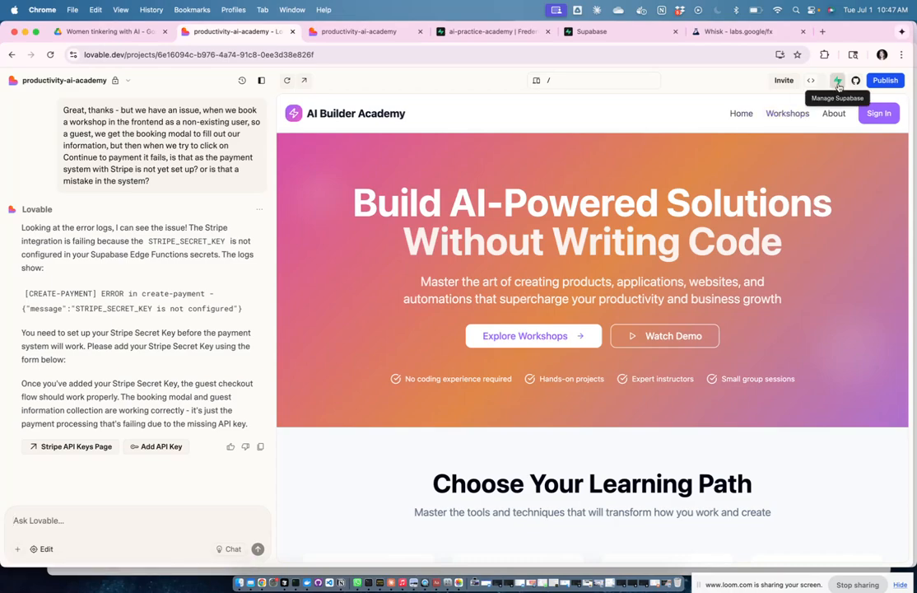
pyautogui.click(877, 117)
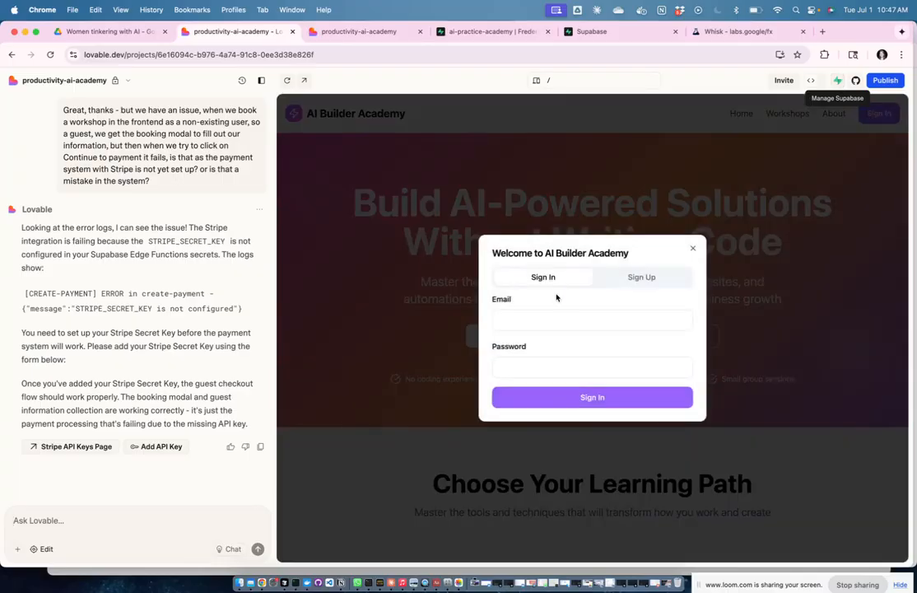
pyautogui.click(661, 280)
pyautogui.click(691, 225)
pyautogui.scroll(-1, 690, 274)
pyautogui.scroll(-3, 690, 274)
pyautogui.scroll(5, 690, 274)
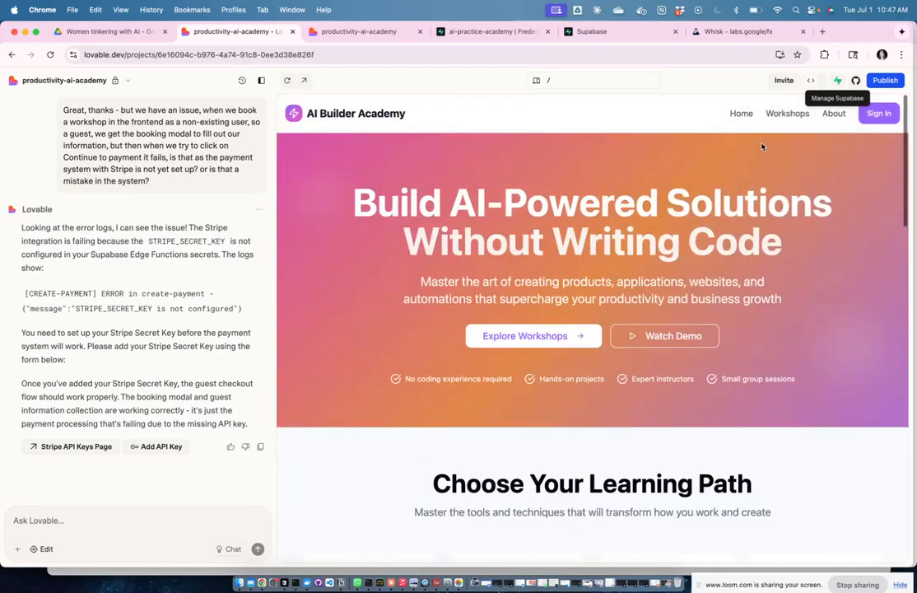
pyautogui.scroll(-5, 713, 406)
pyautogui.scroll(3, 711, 401)
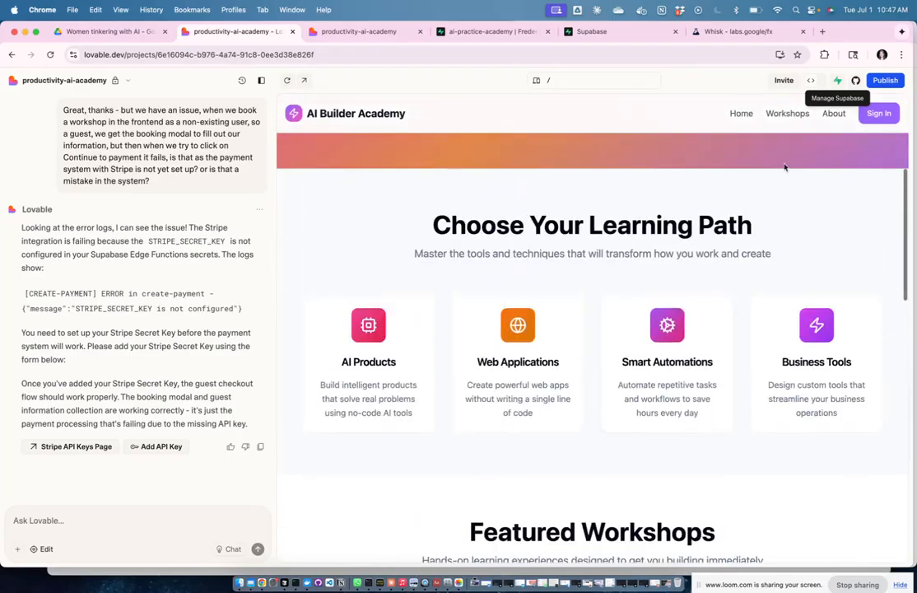
pyautogui.click(782, 113)
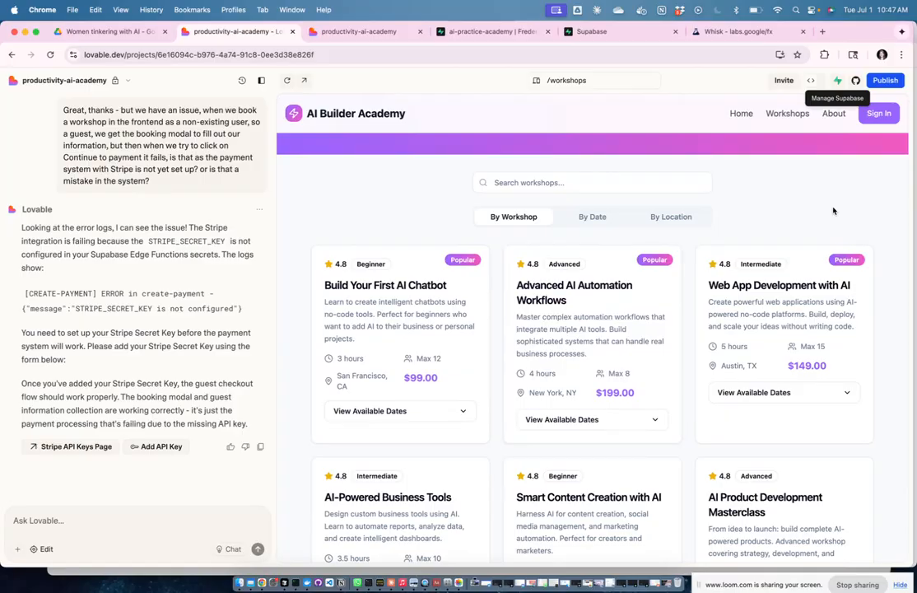
pyautogui.scroll(3, 833, 210)
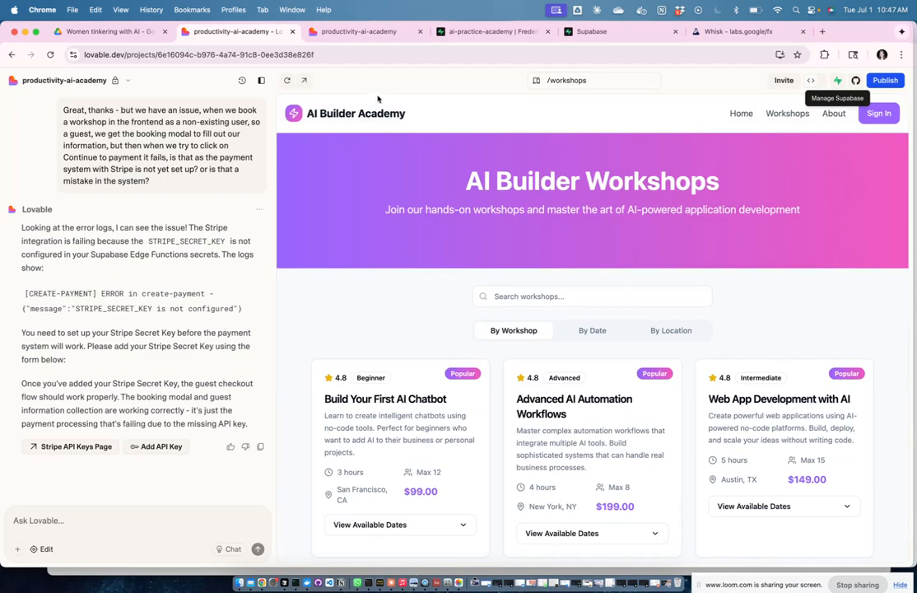
pyautogui.click(368, 120)
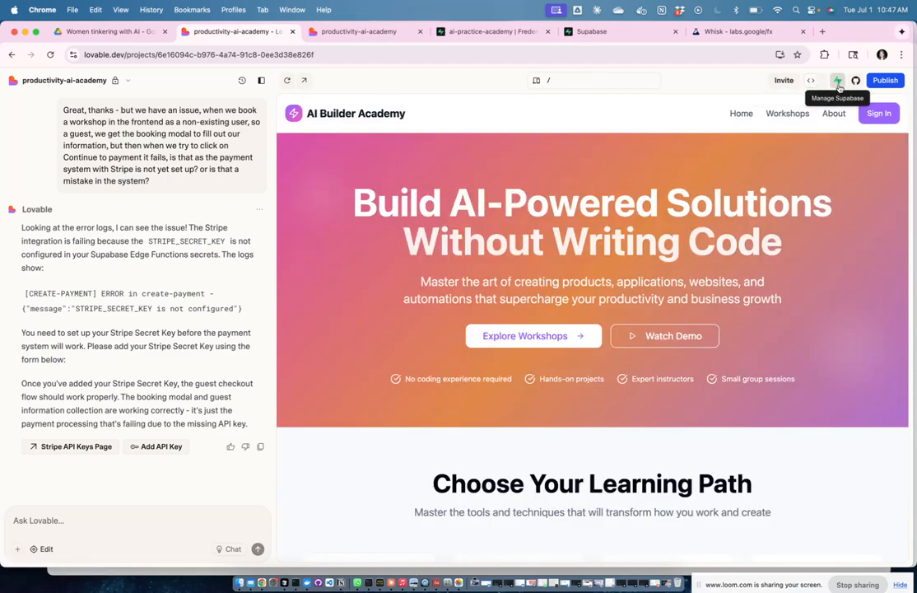